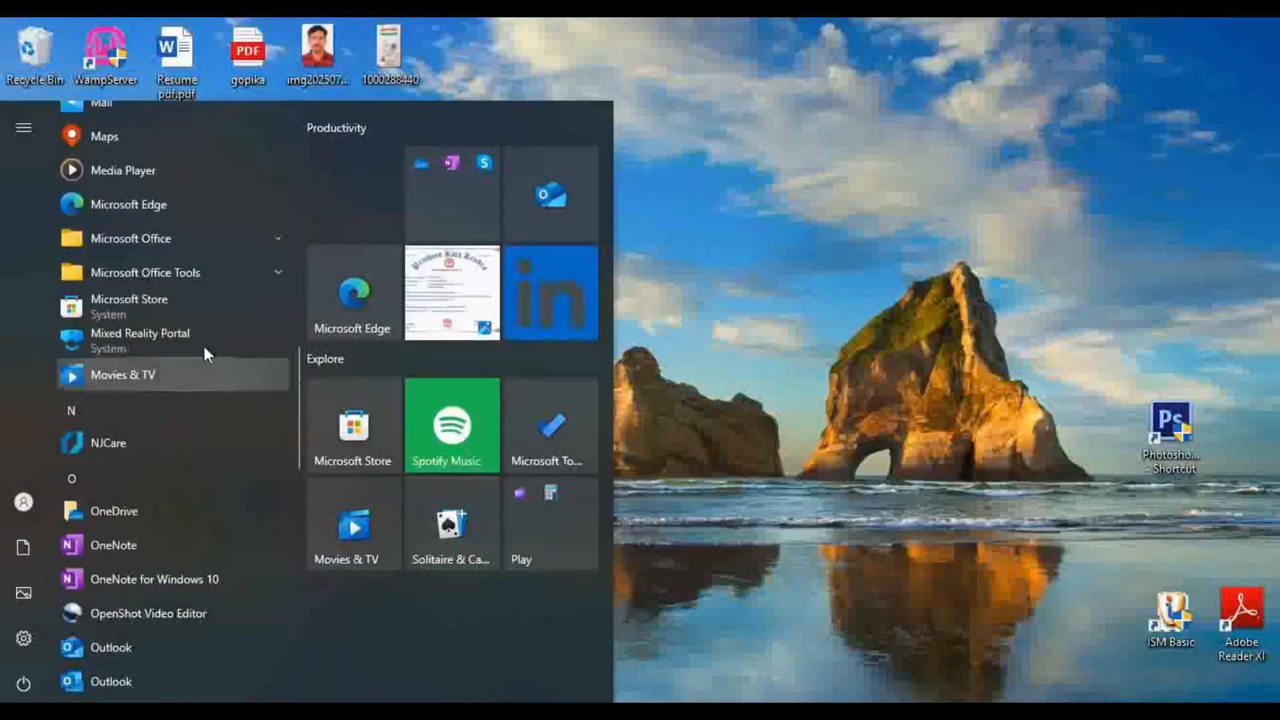
click(279, 236)
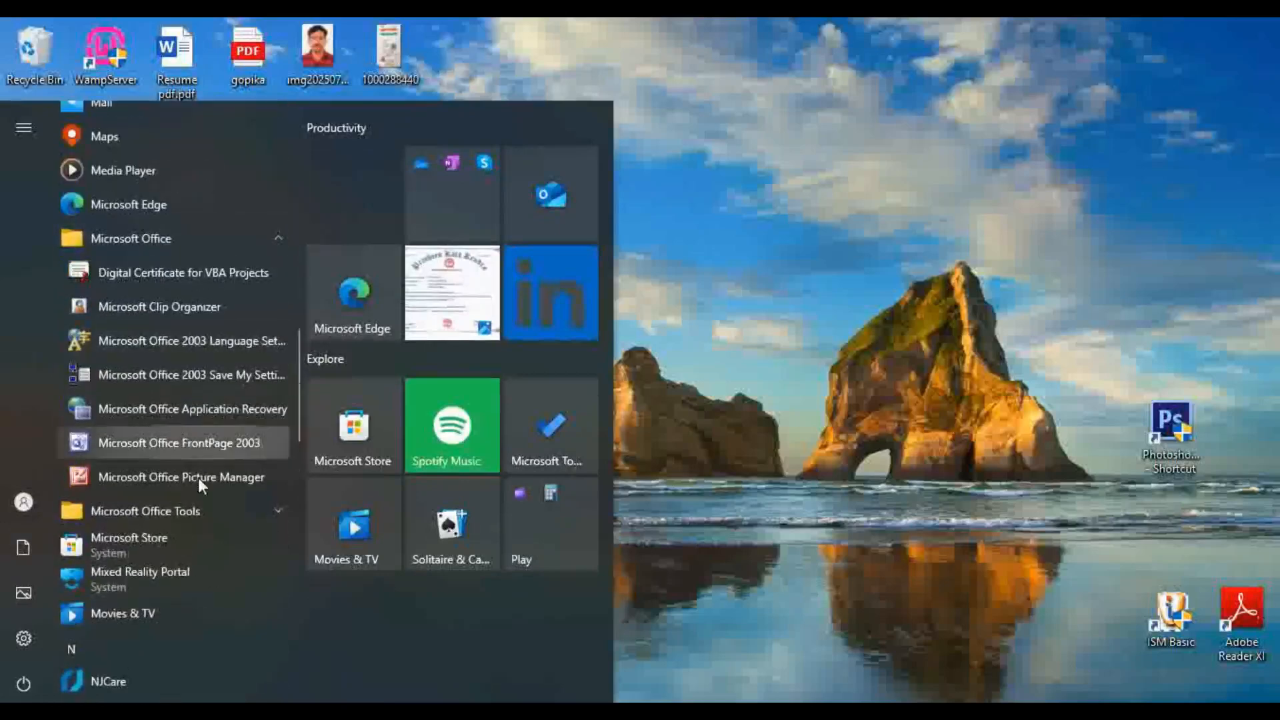
scroll(198, 478, down, 2)
scroll(198, 479, down, 15)
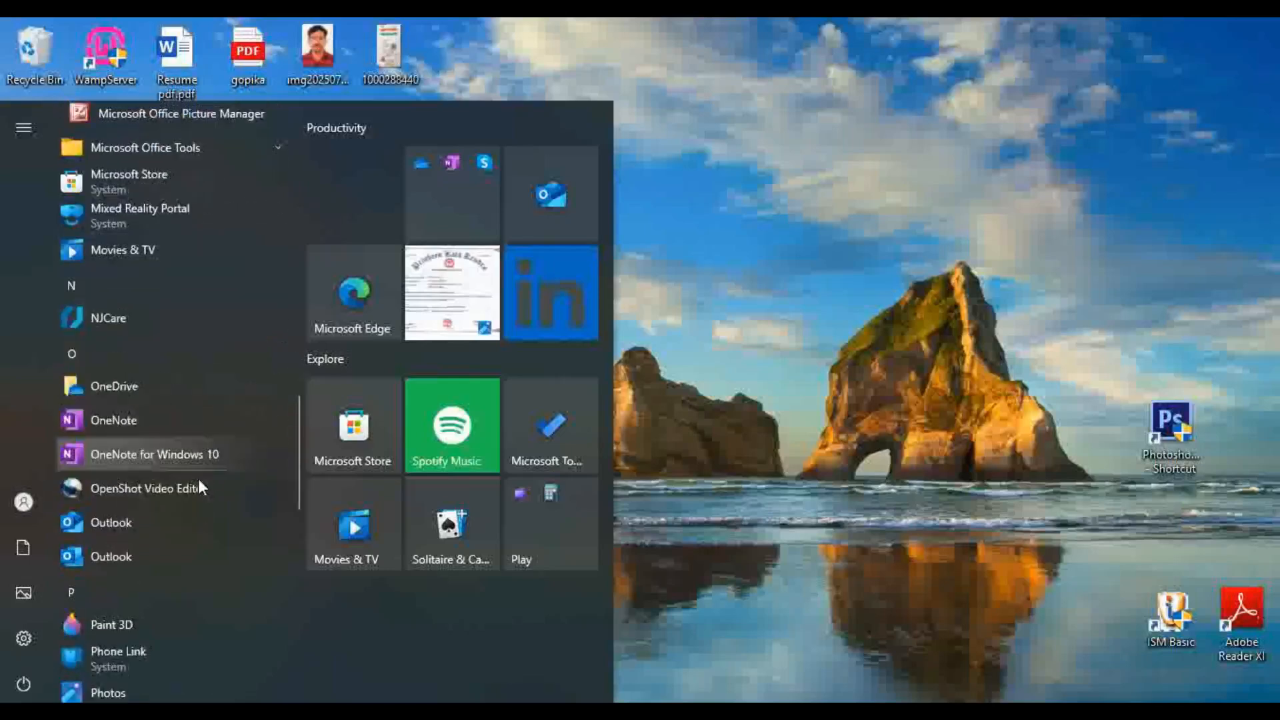
click(815, 384)
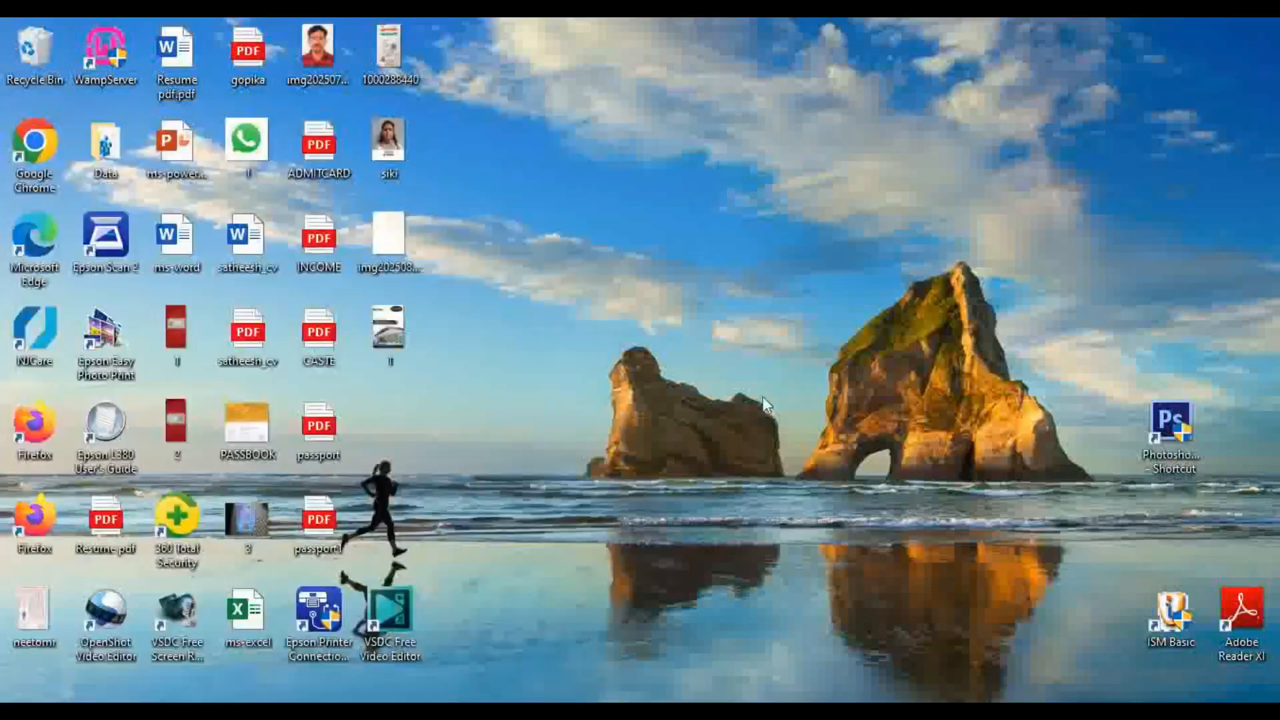
Open the ms-excel worksheet file from the desktop in Excel
double_click(246, 620)
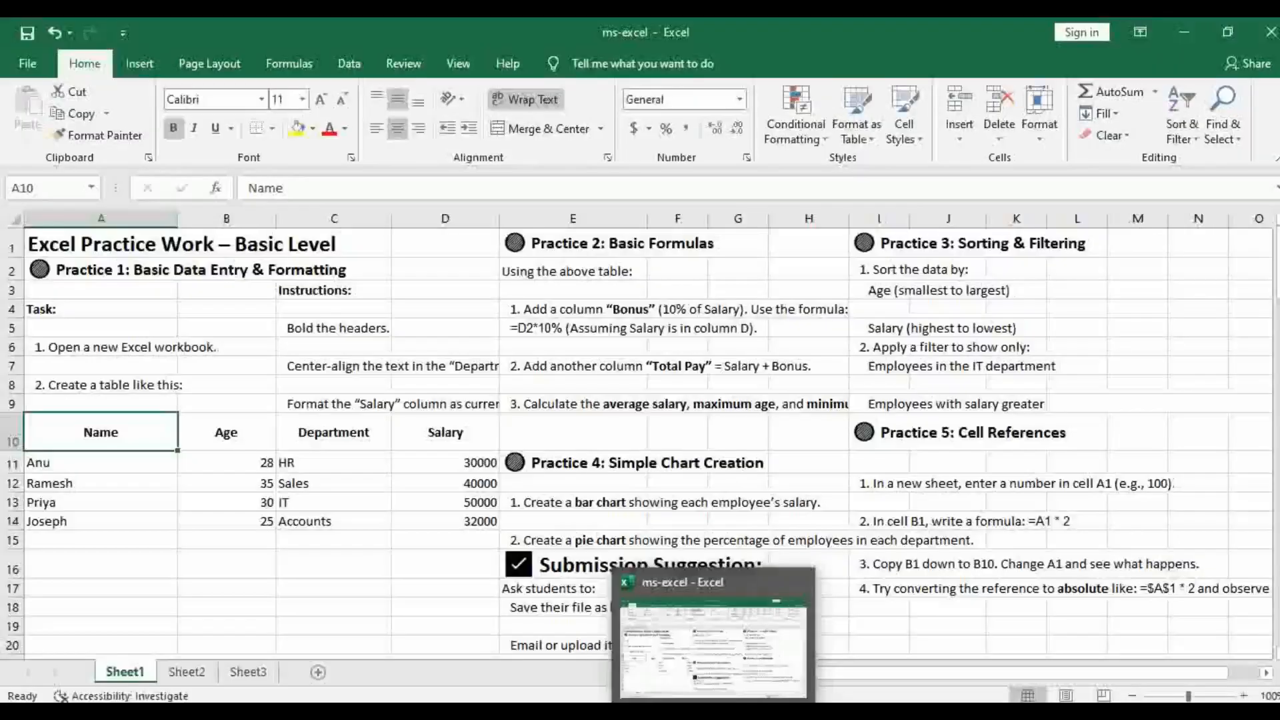
click(361, 611)
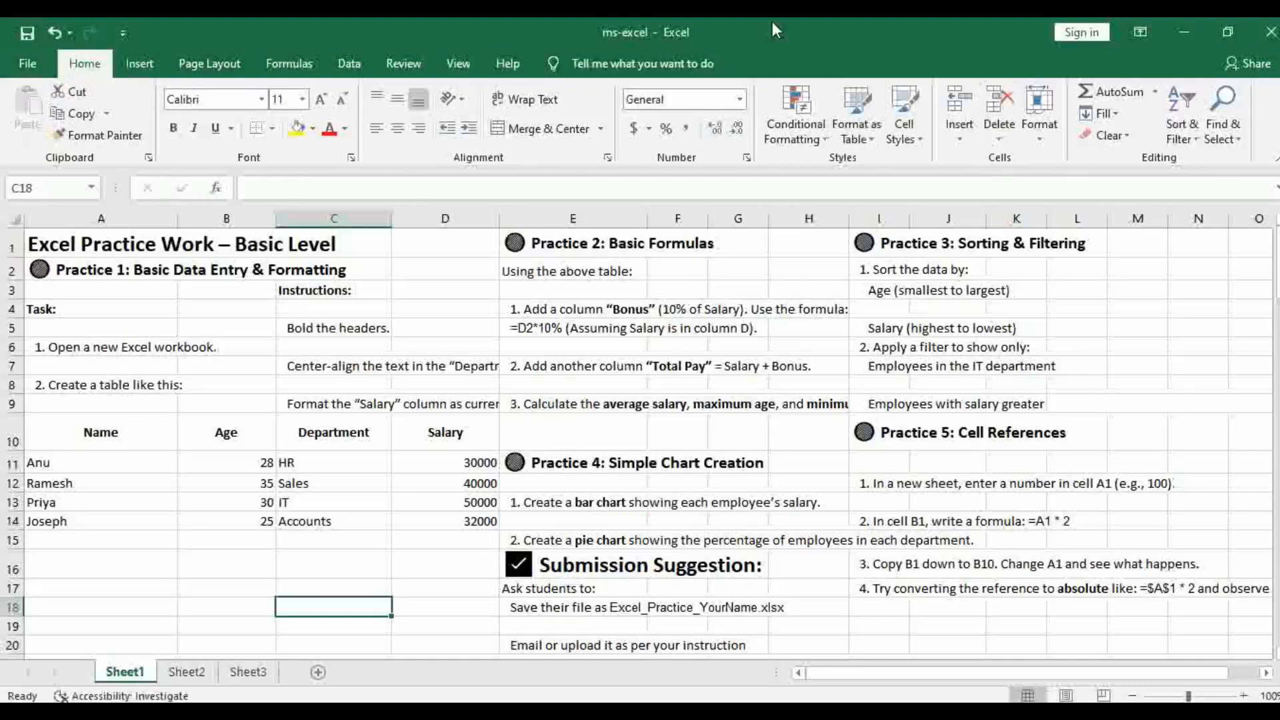
click(28, 65)
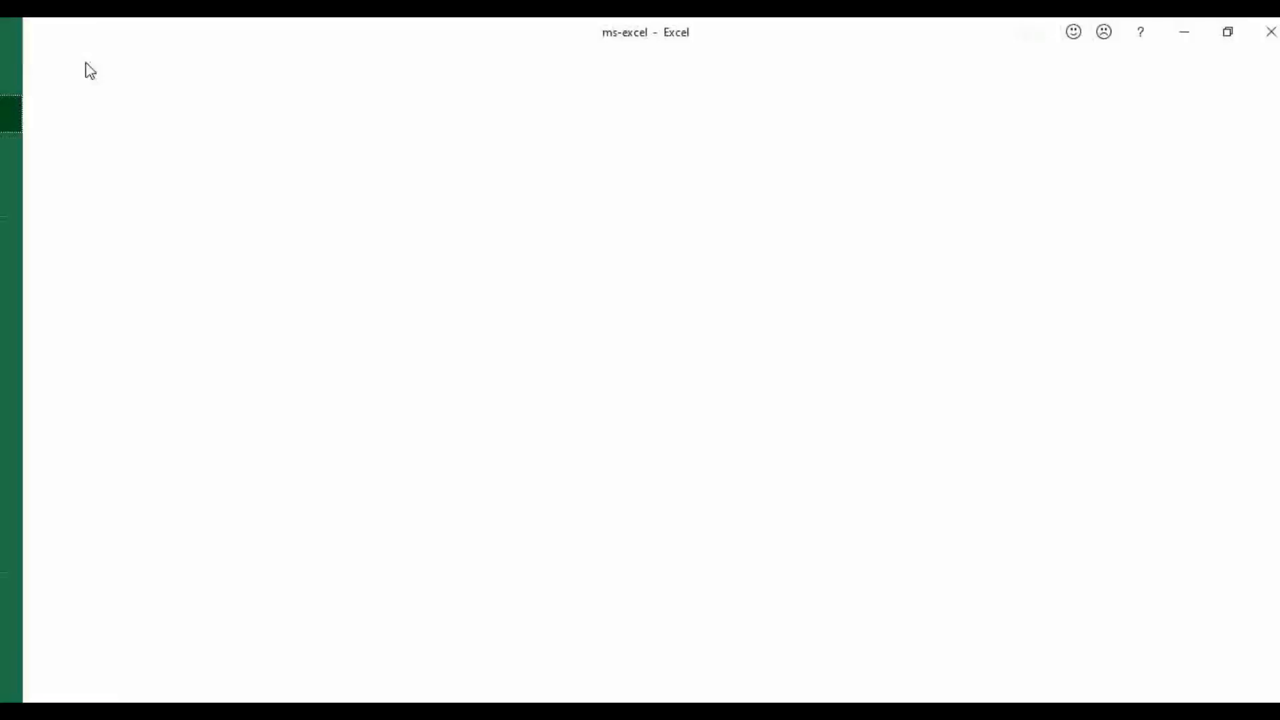
click(25, 73)
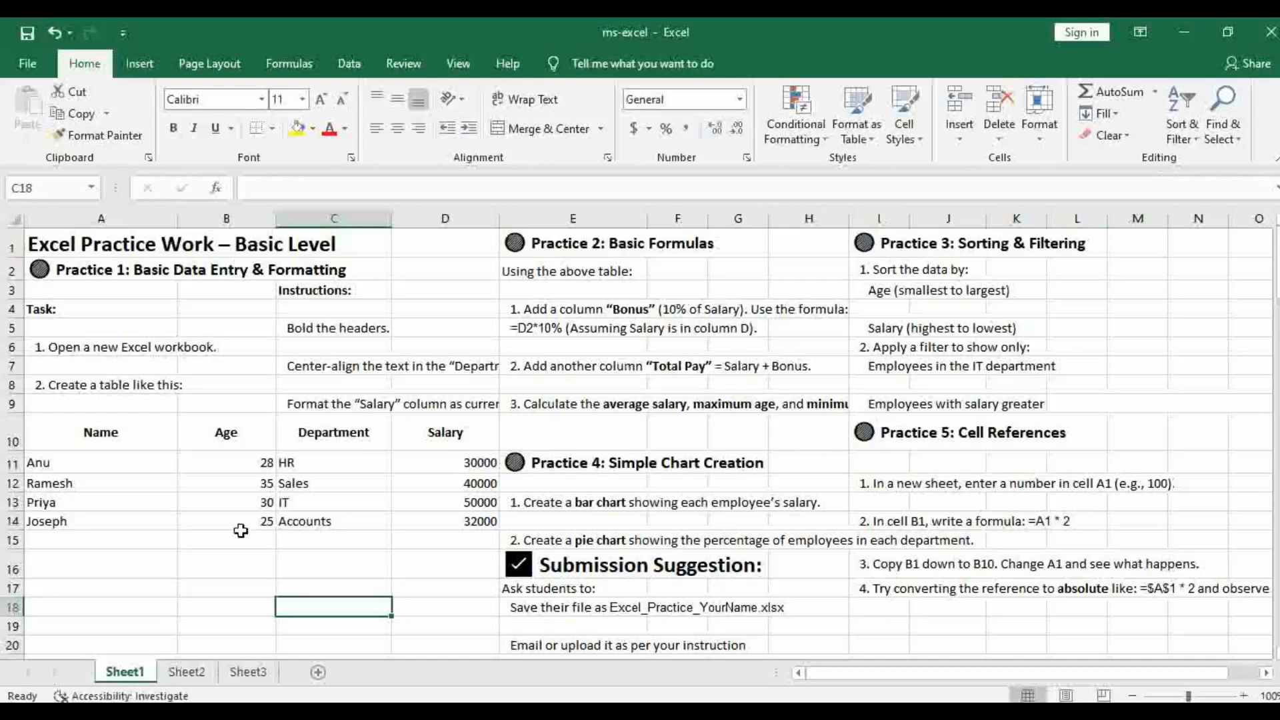
click(120, 443)
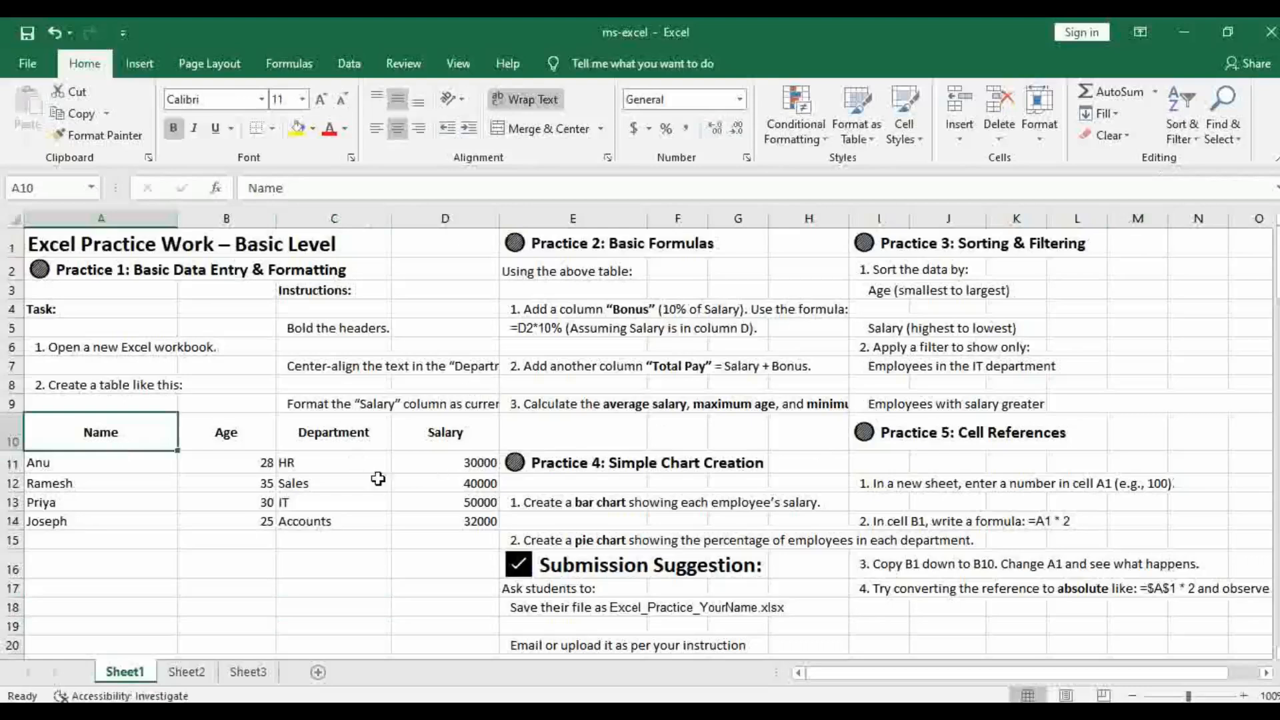
scroll(360, 474, down, 1)
scroll(361, 475, up, 1)
click(68, 573)
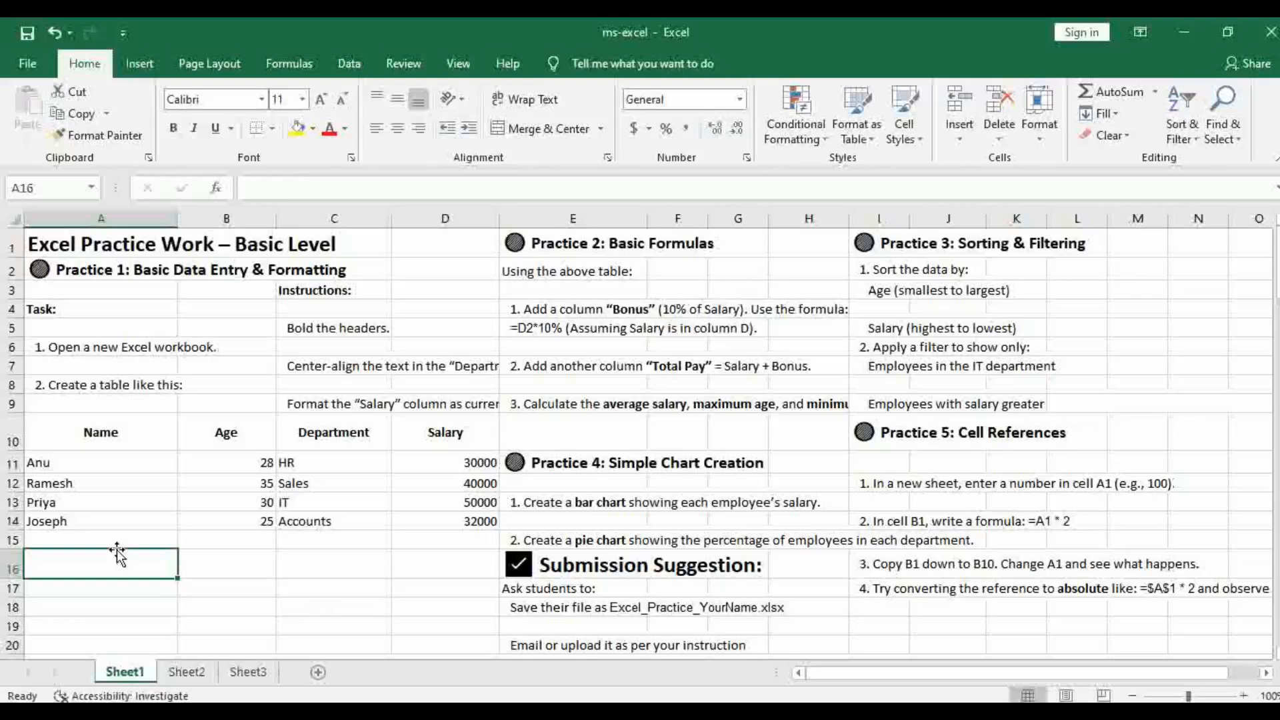
drag(96, 437, 419, 534)
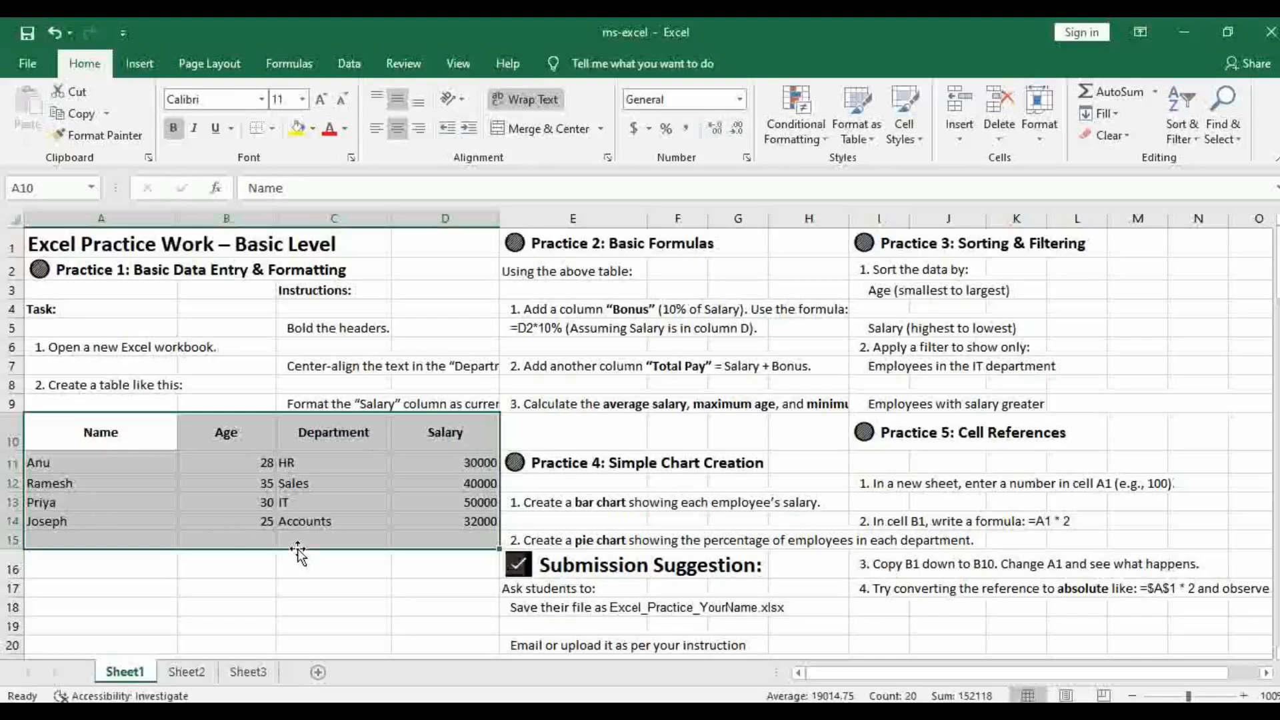
click(190, 430)
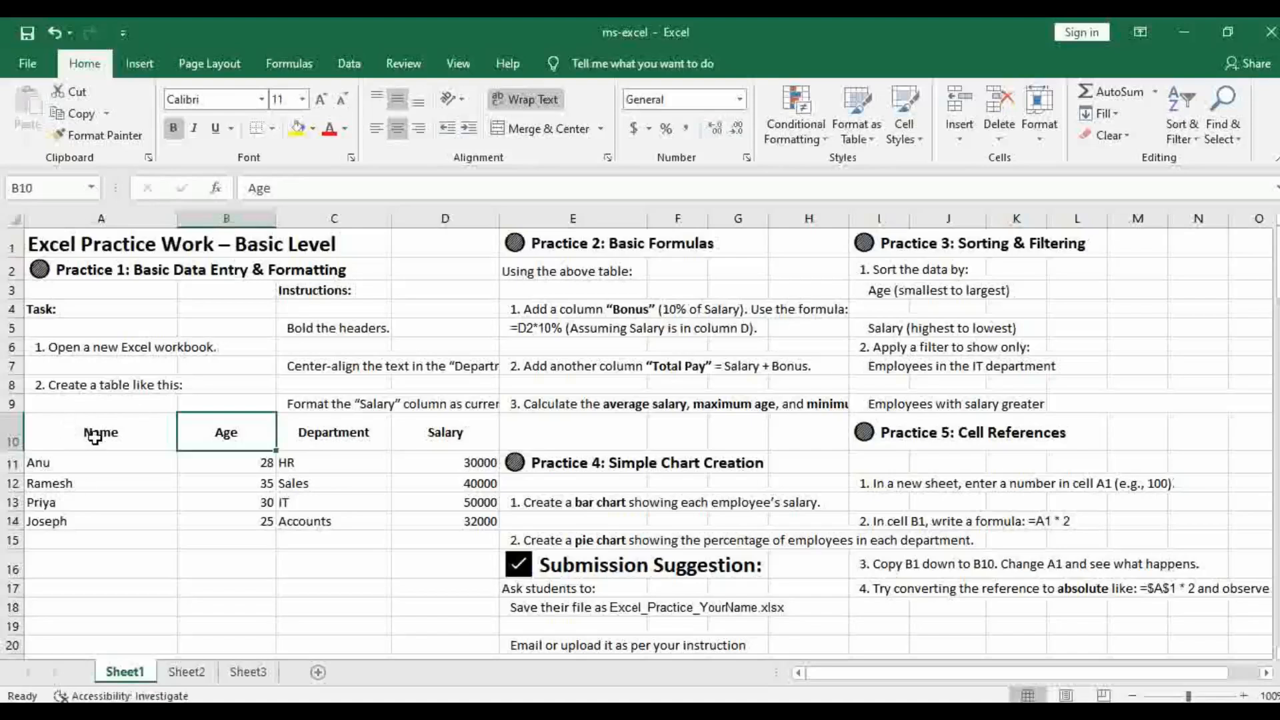
Change the font of the table's header row A10:D10 to Arial Black
drag(53, 434, 437, 444)
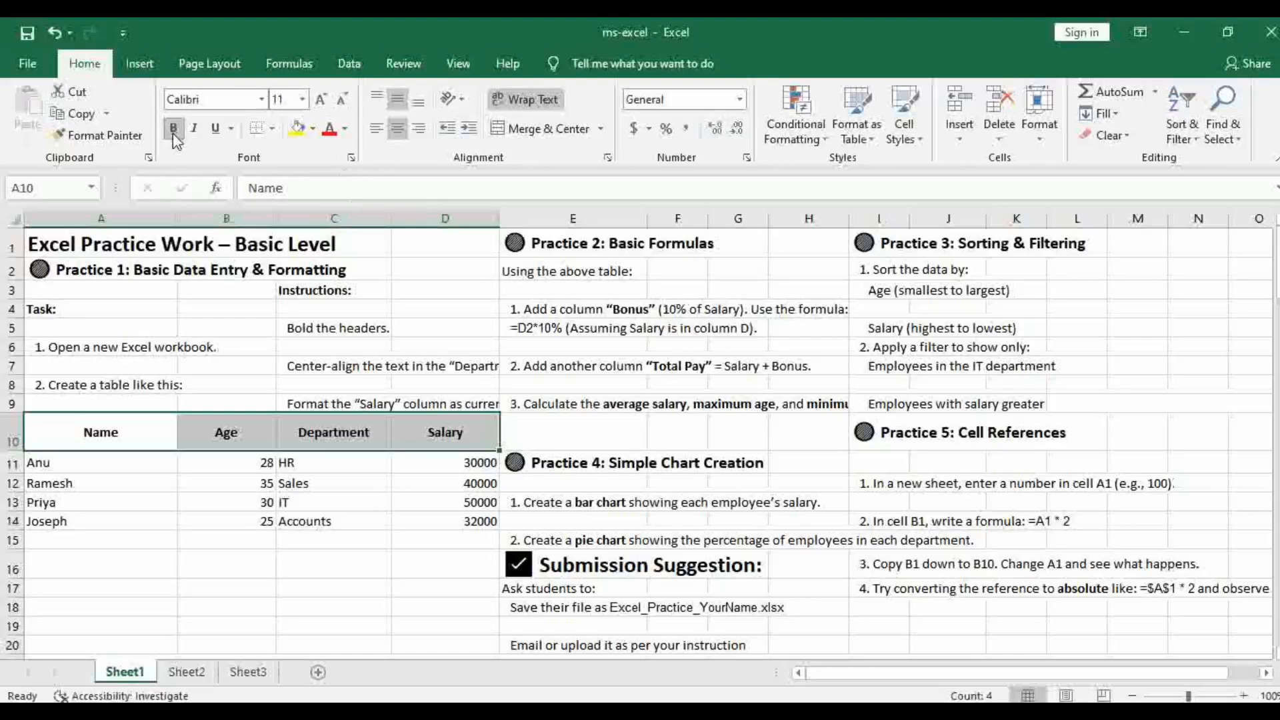
click(261, 100)
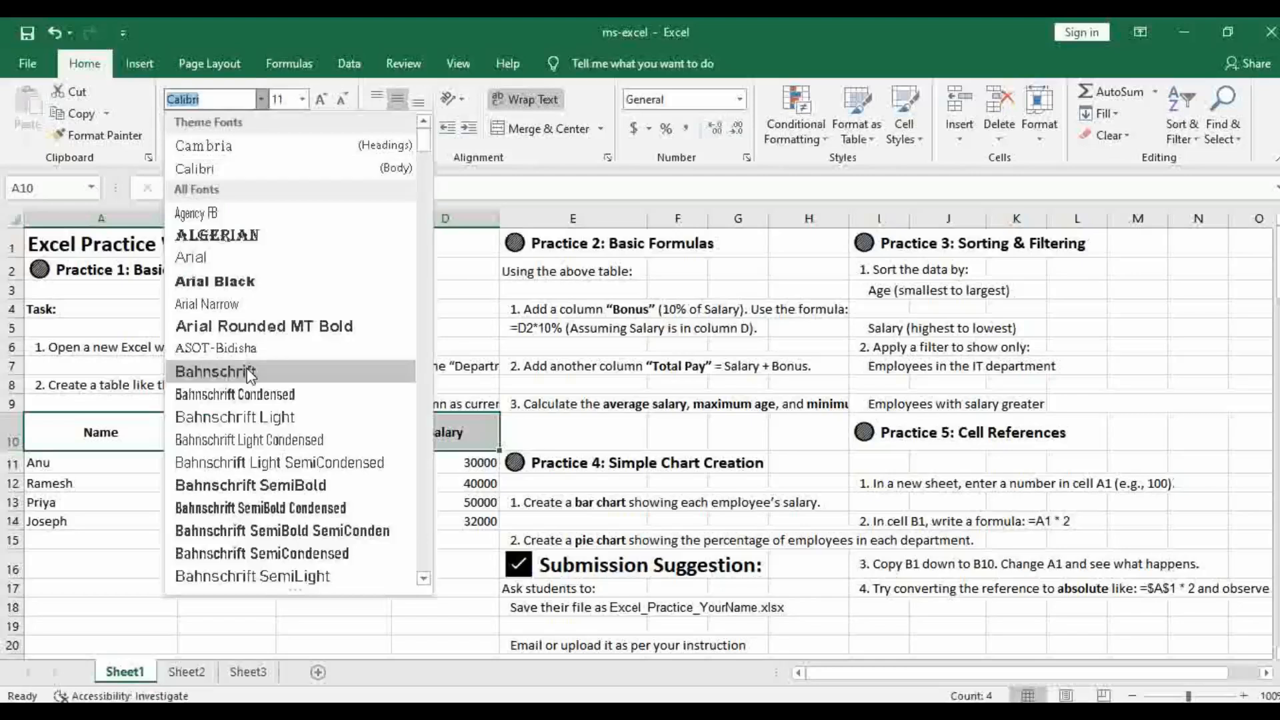
click(228, 284)
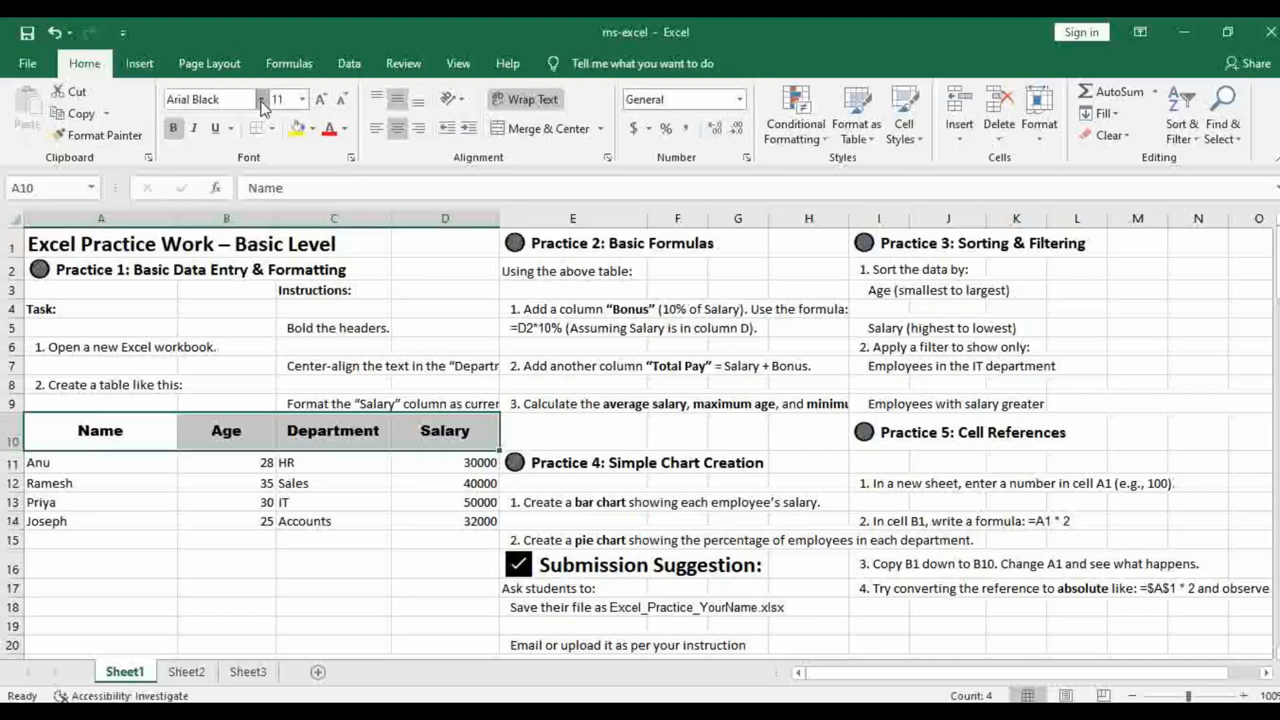
click(261, 102)
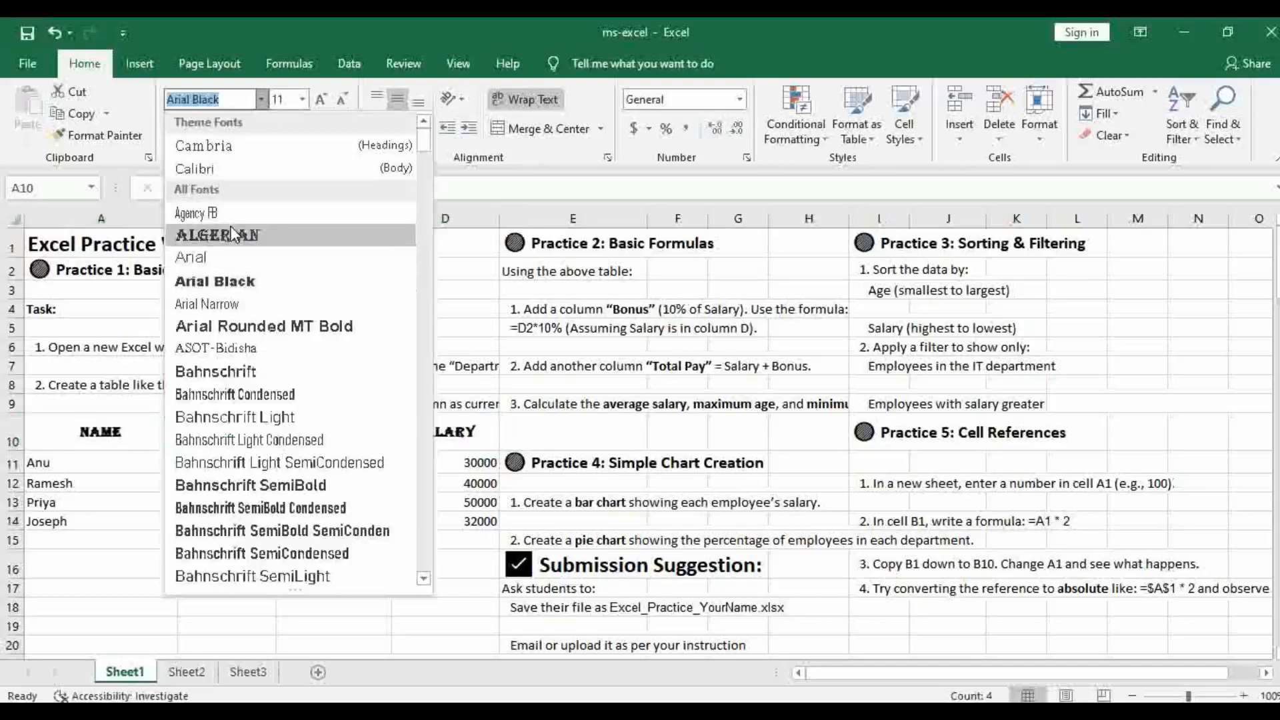
click(241, 290)
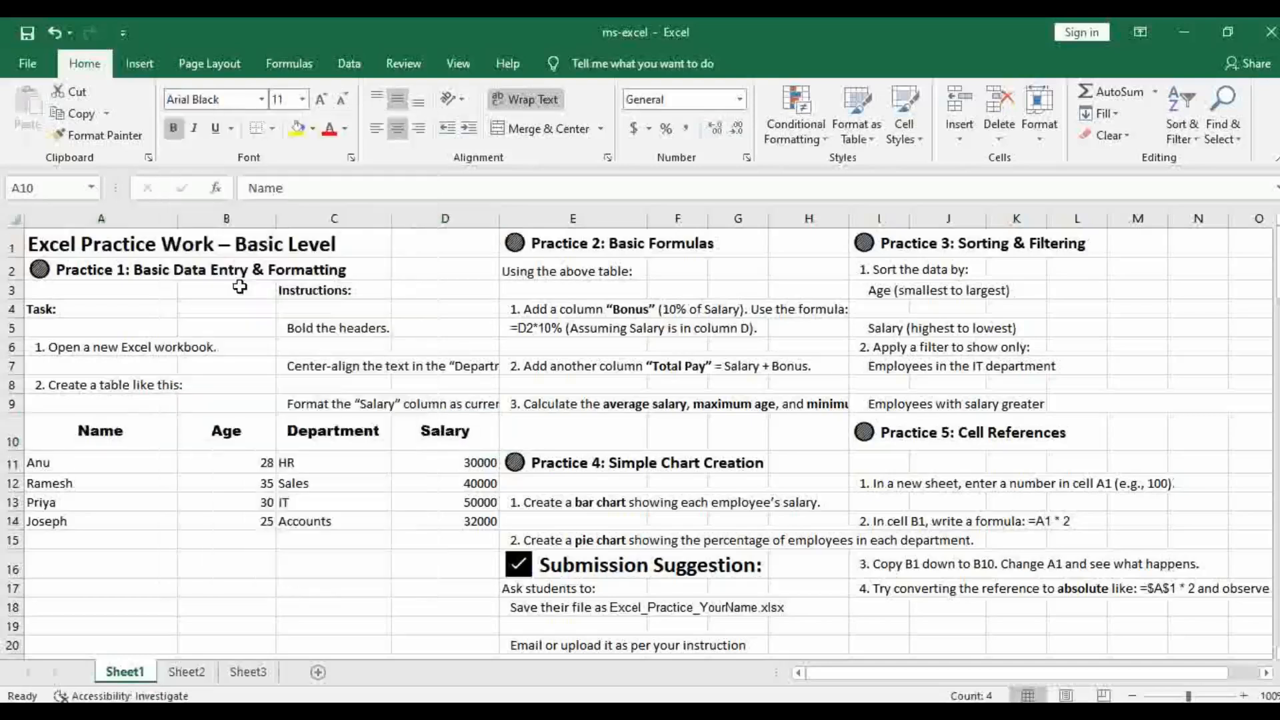
Set the header row's font size to 12, trying one size decrease and increase
click(302, 99)
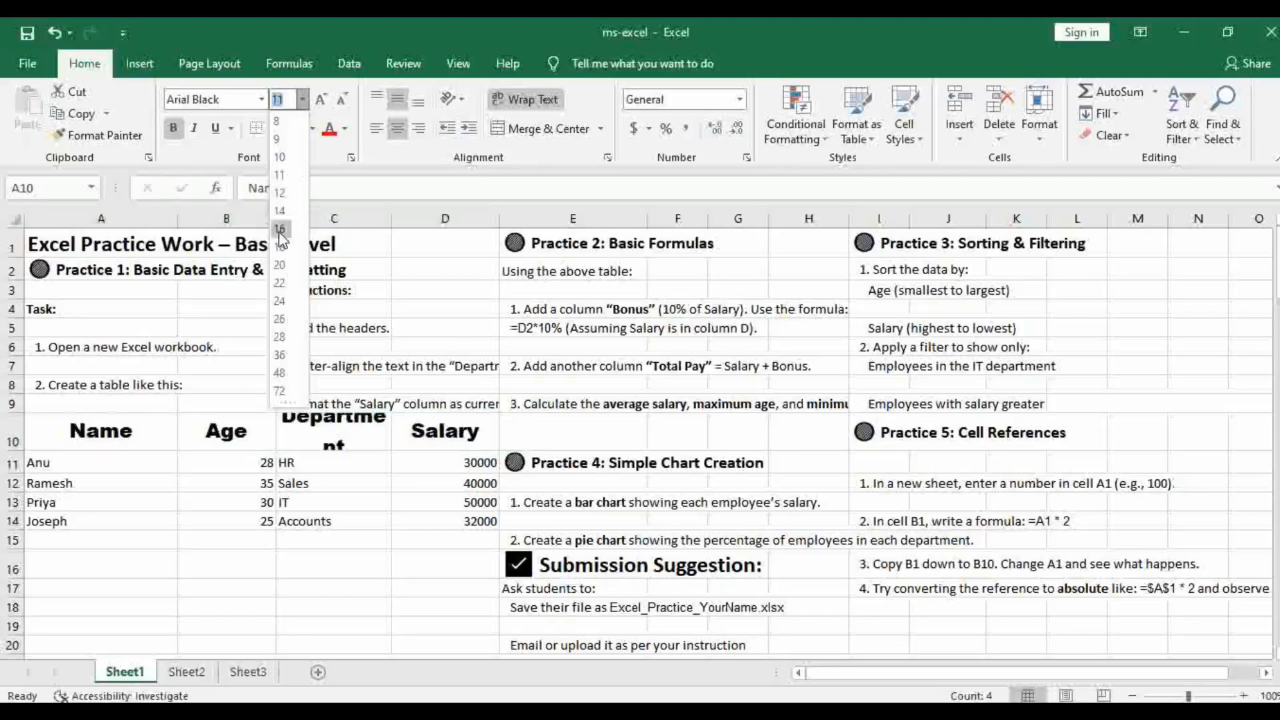
click(281, 192)
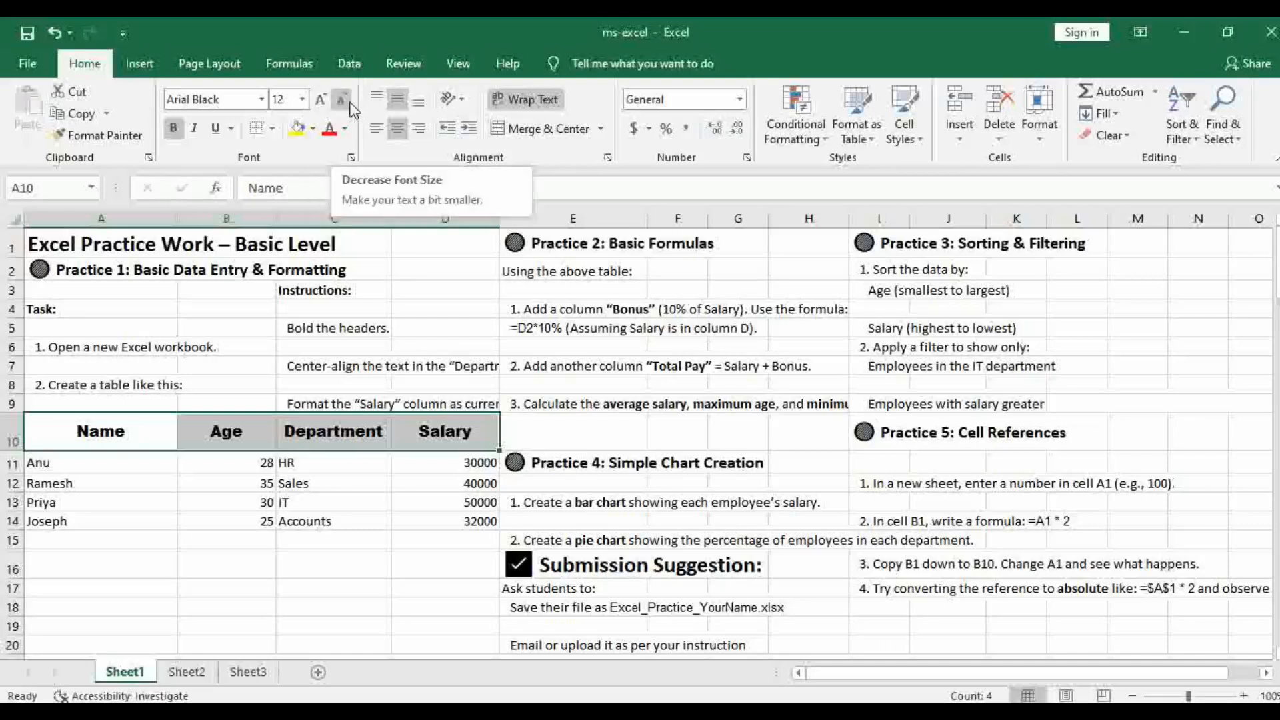
click(342, 101)
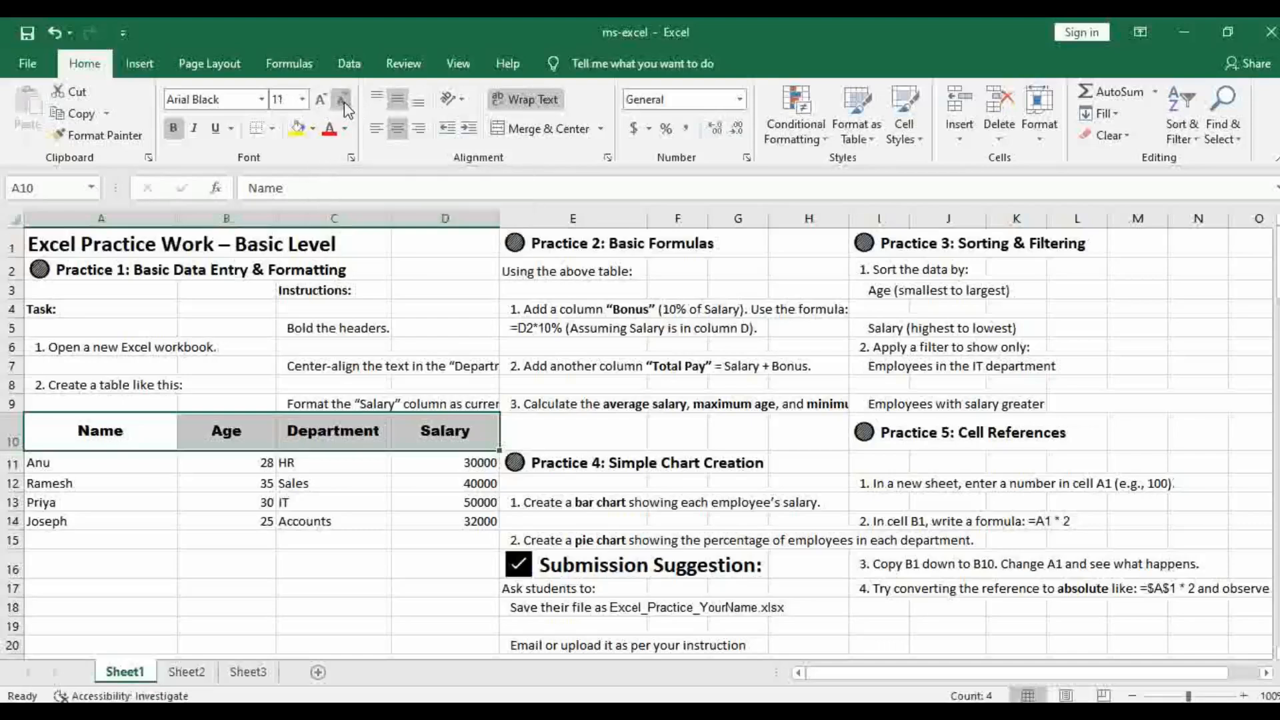
click(319, 103)
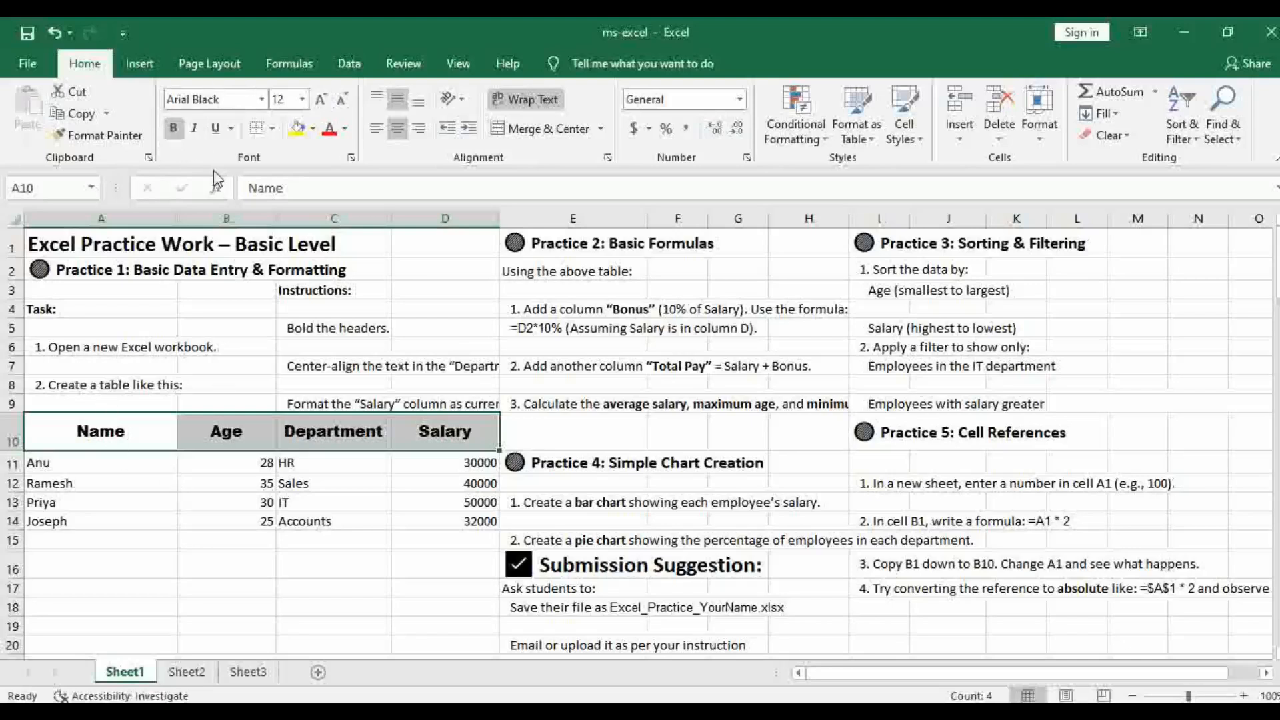
Try italic and underline formatting on the table's header row
click(197, 125)
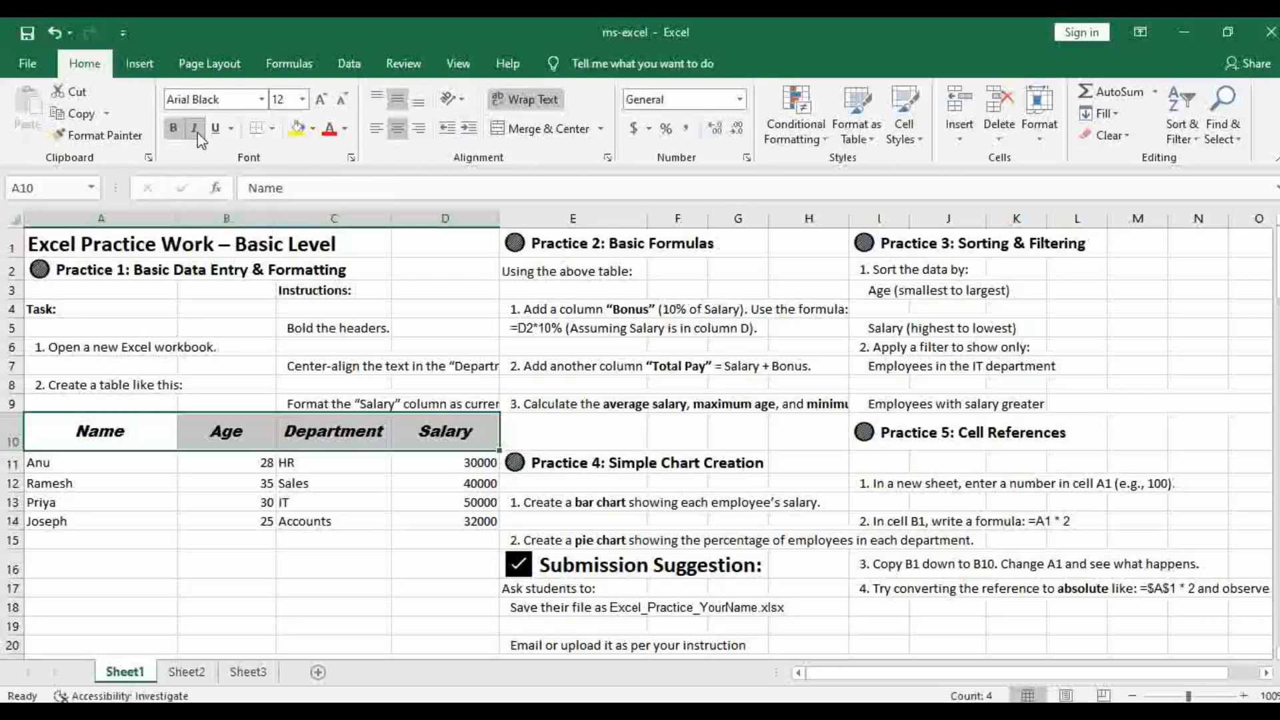
click(195, 130)
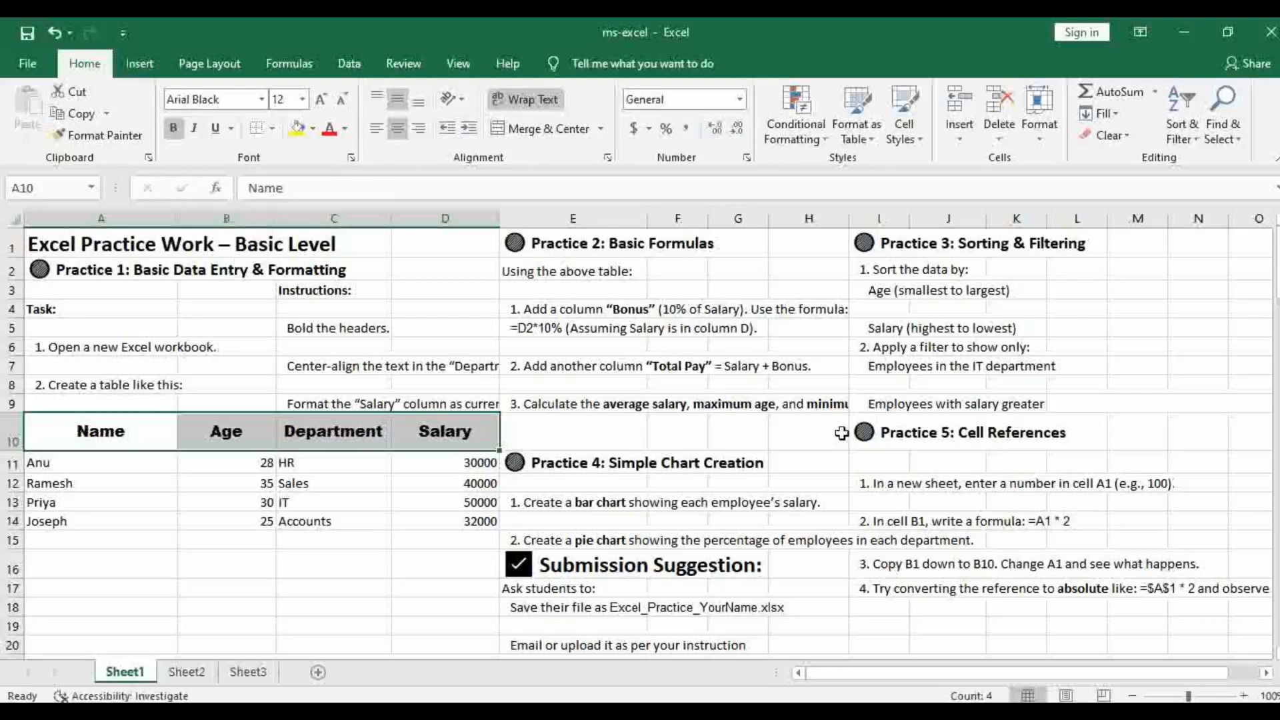
click(221, 133)
click(224, 134)
click(220, 462)
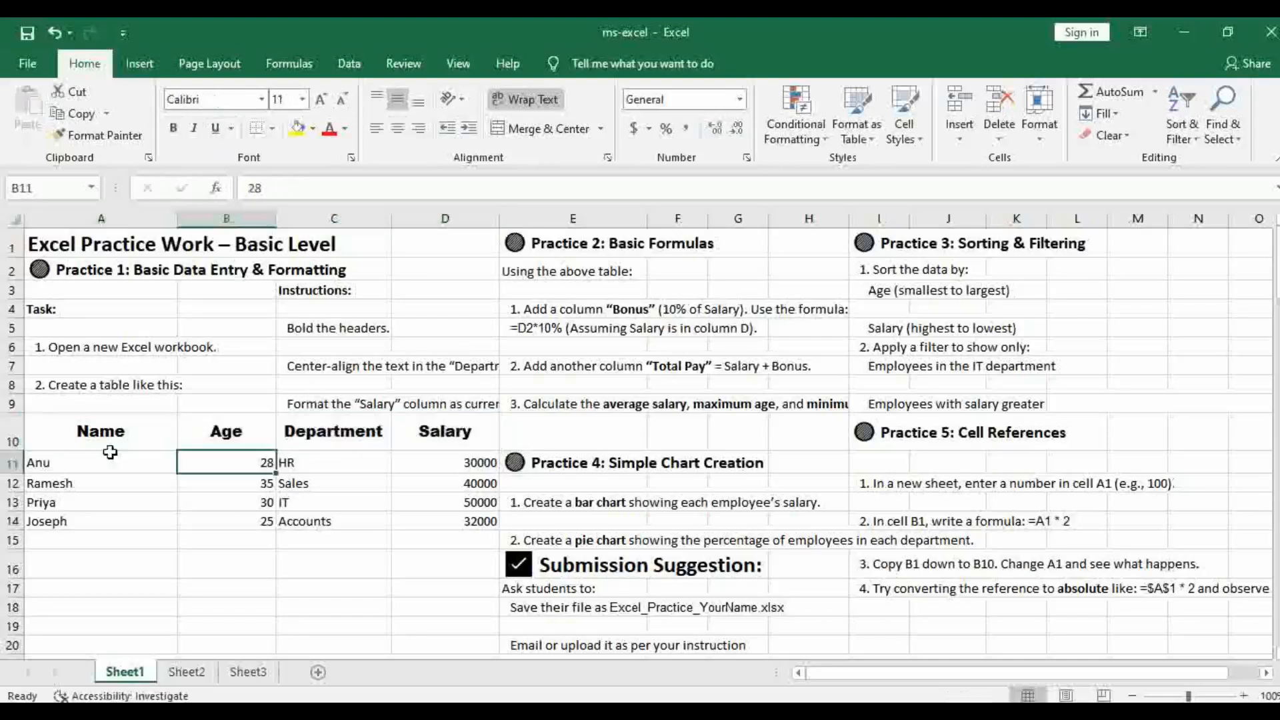
Apply All Borders to the employee table in A10:D14
drag(100, 431, 474, 512)
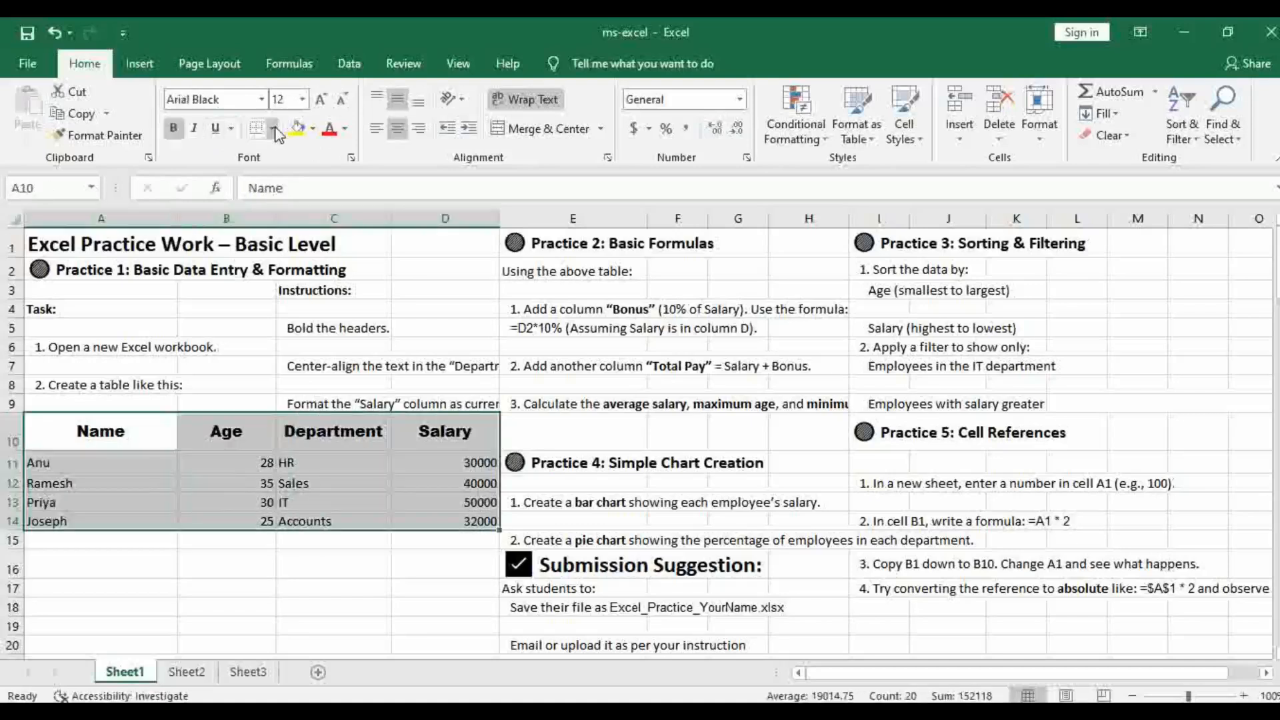
click(273, 128)
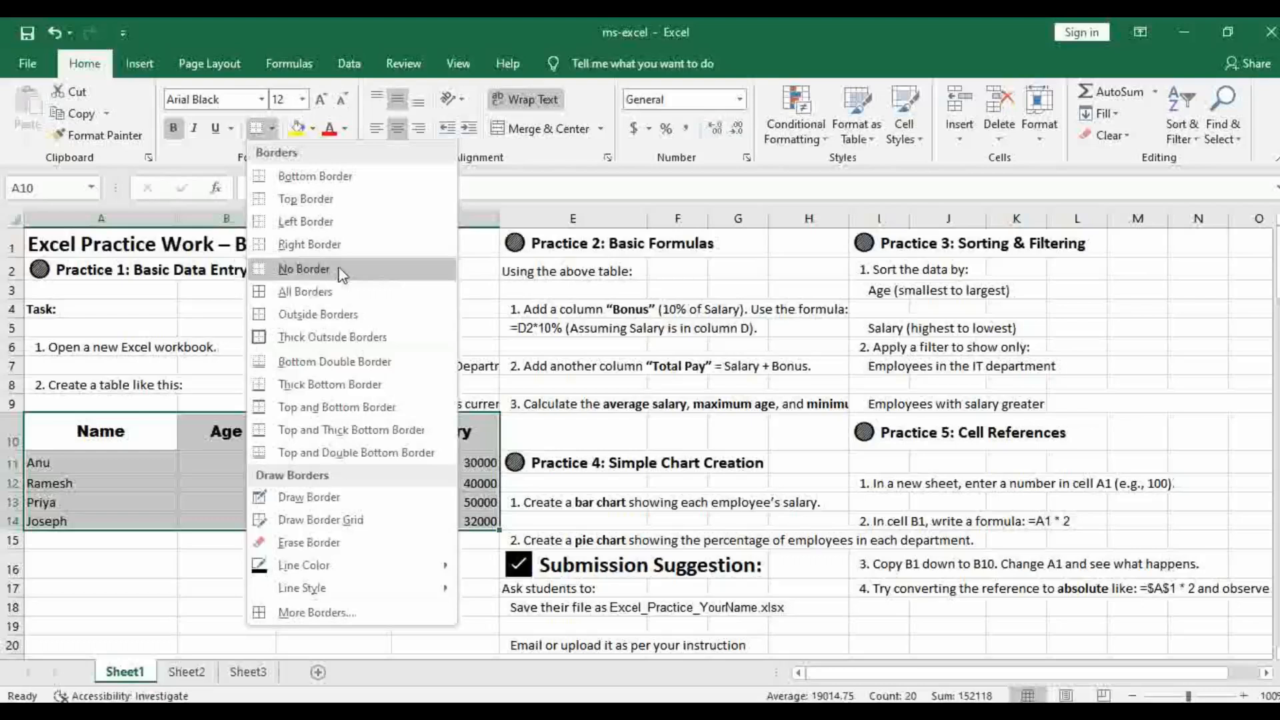
click(310, 292)
click(340, 616)
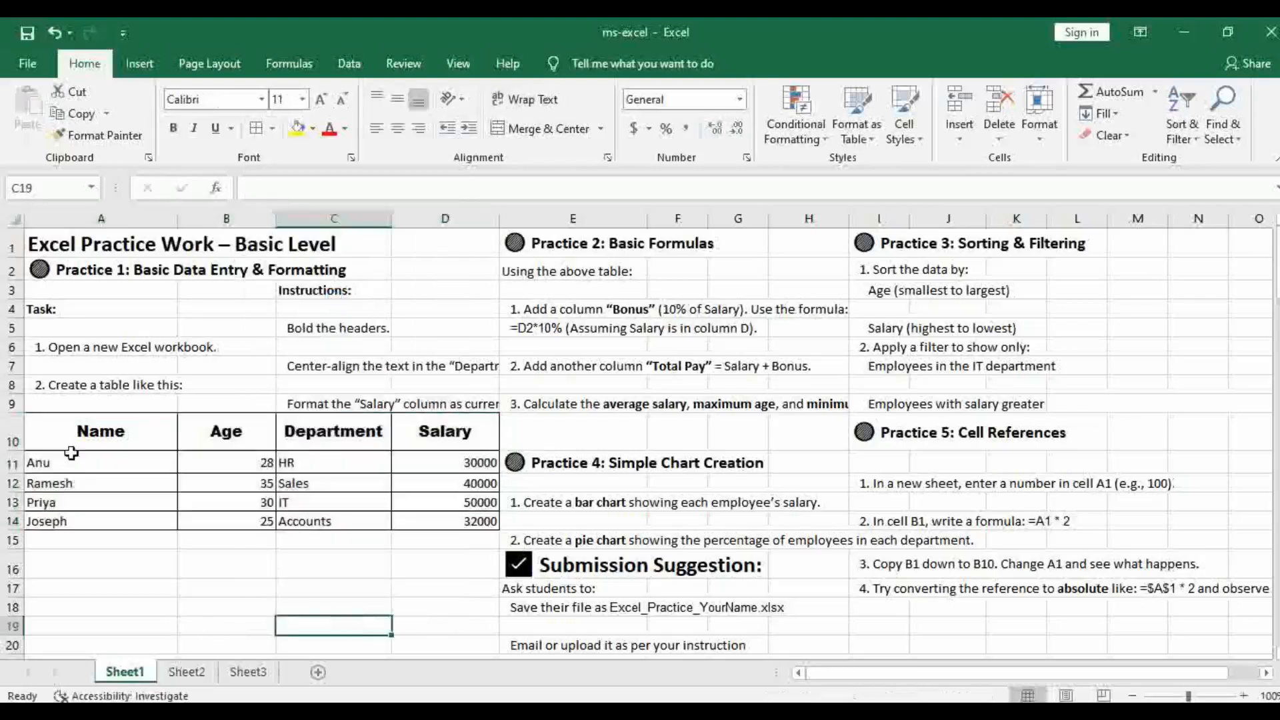
Fill the whole employee table A10:D14 with a light blue theme color
drag(70, 430, 226, 431)
drag(305, 458, 466, 527)
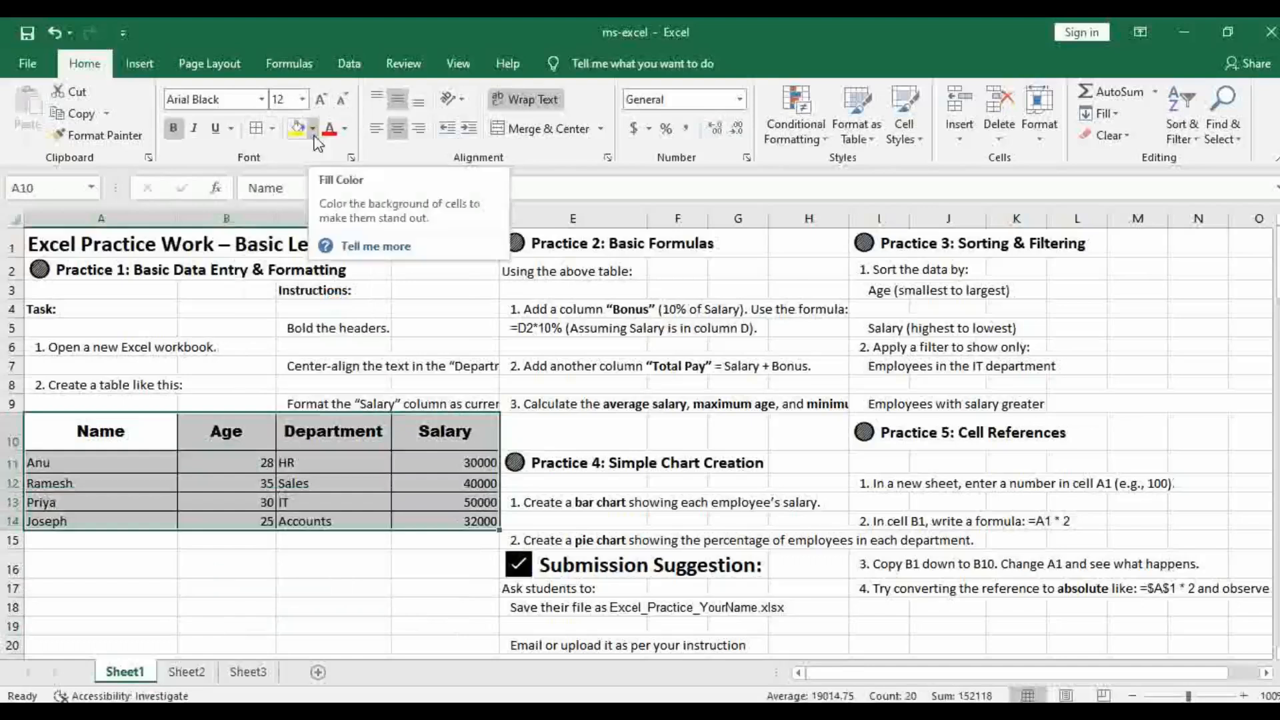
click(313, 130)
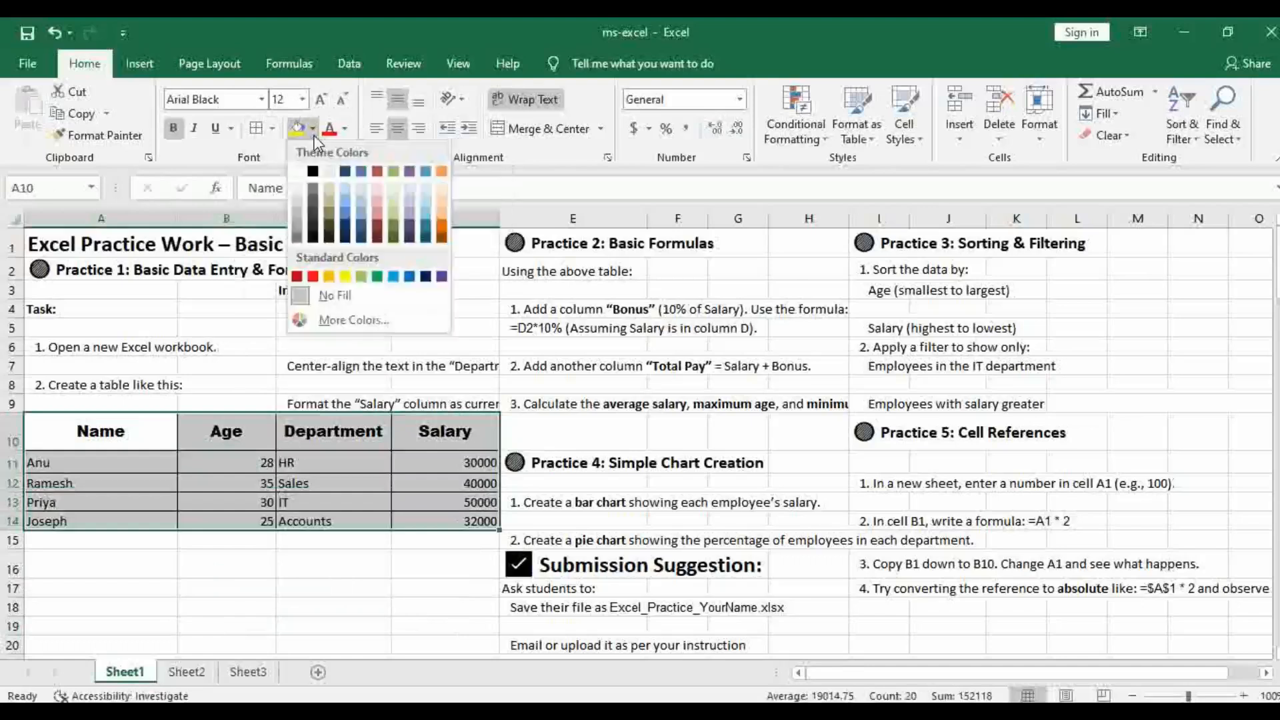
click(359, 188)
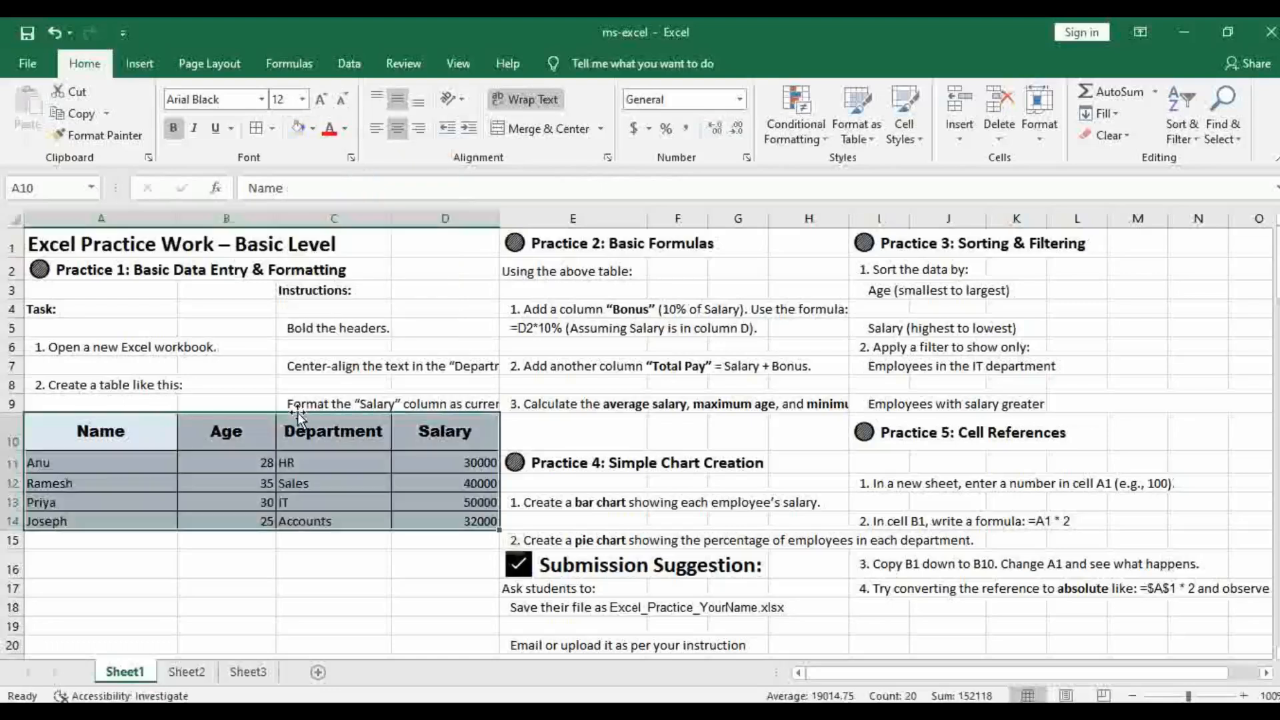
click(287, 483)
Change the font color of the header row A10:D10 to the standard blue
click(83, 432)
drag(83, 432, 440, 432)
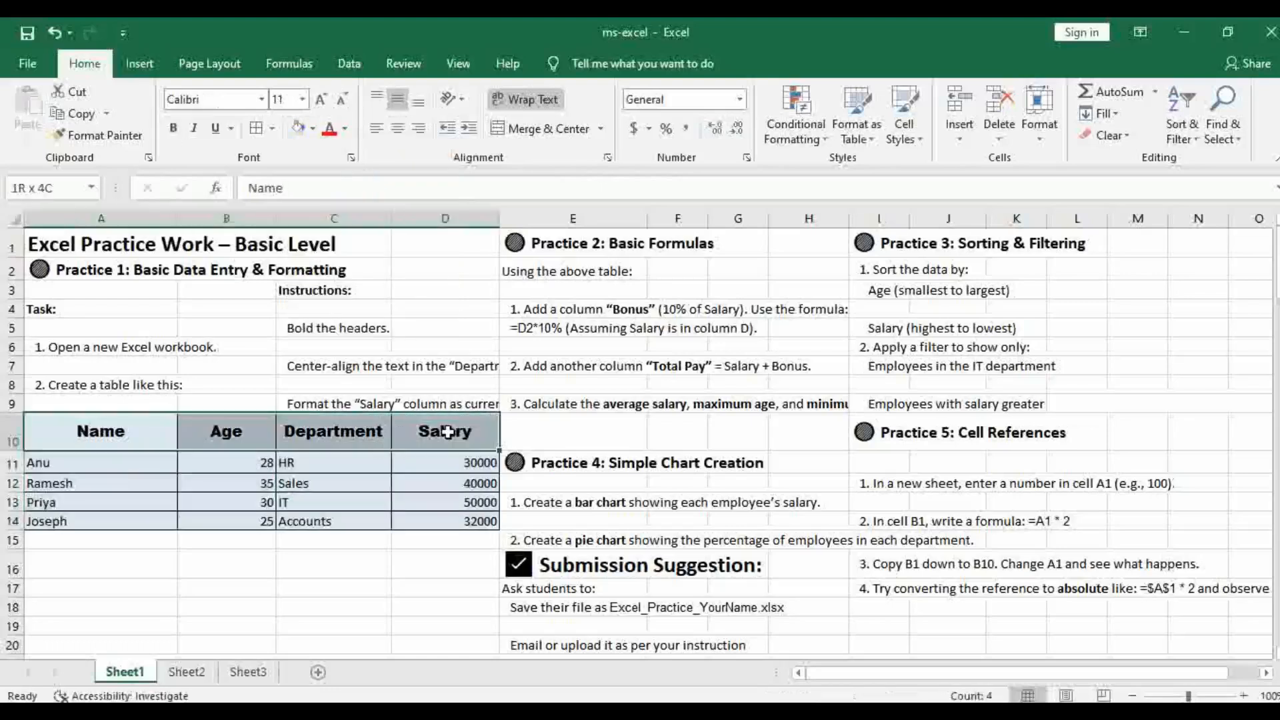
click(343, 129)
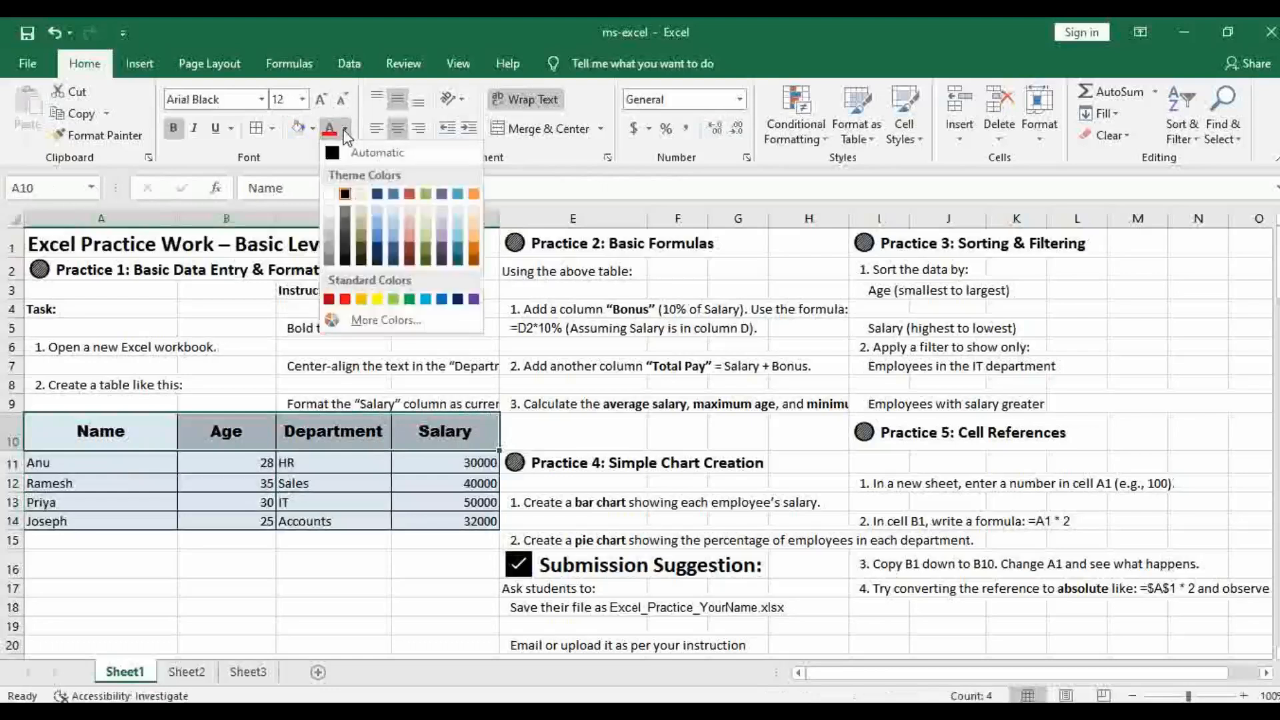
click(442, 299)
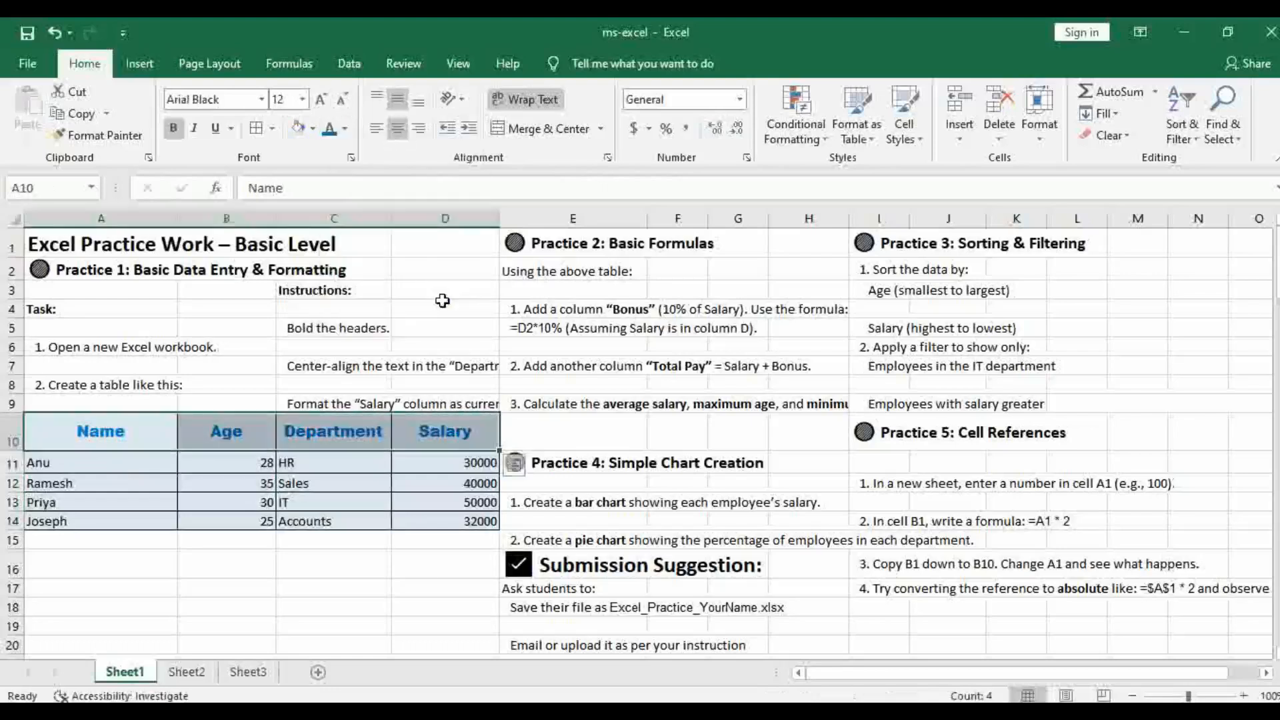
click(421, 556)
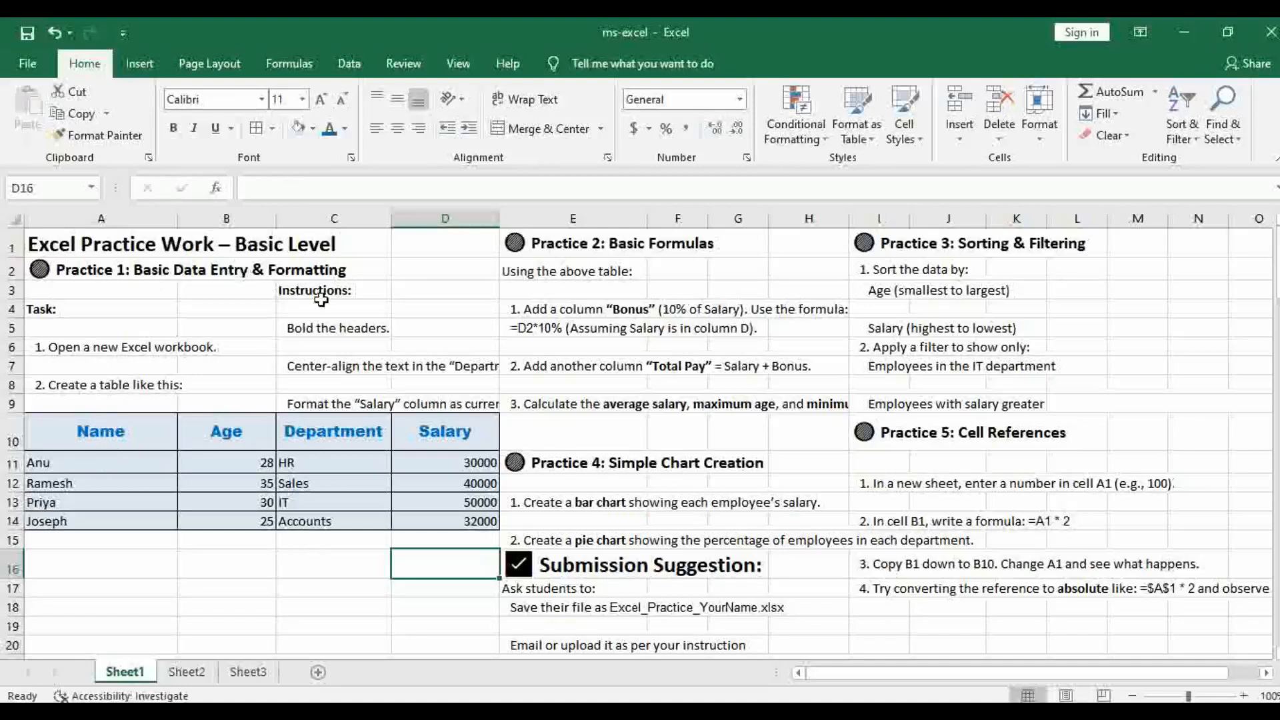
drag(74, 434, 408, 521)
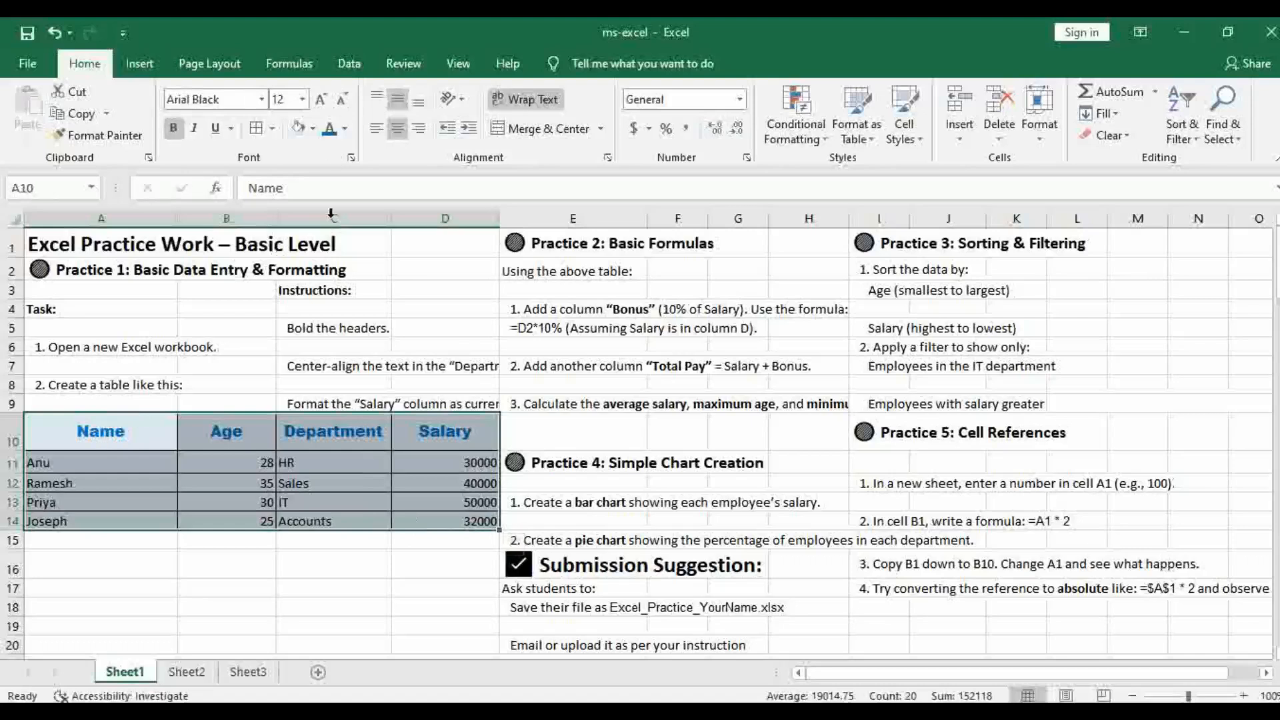
click(314, 438)
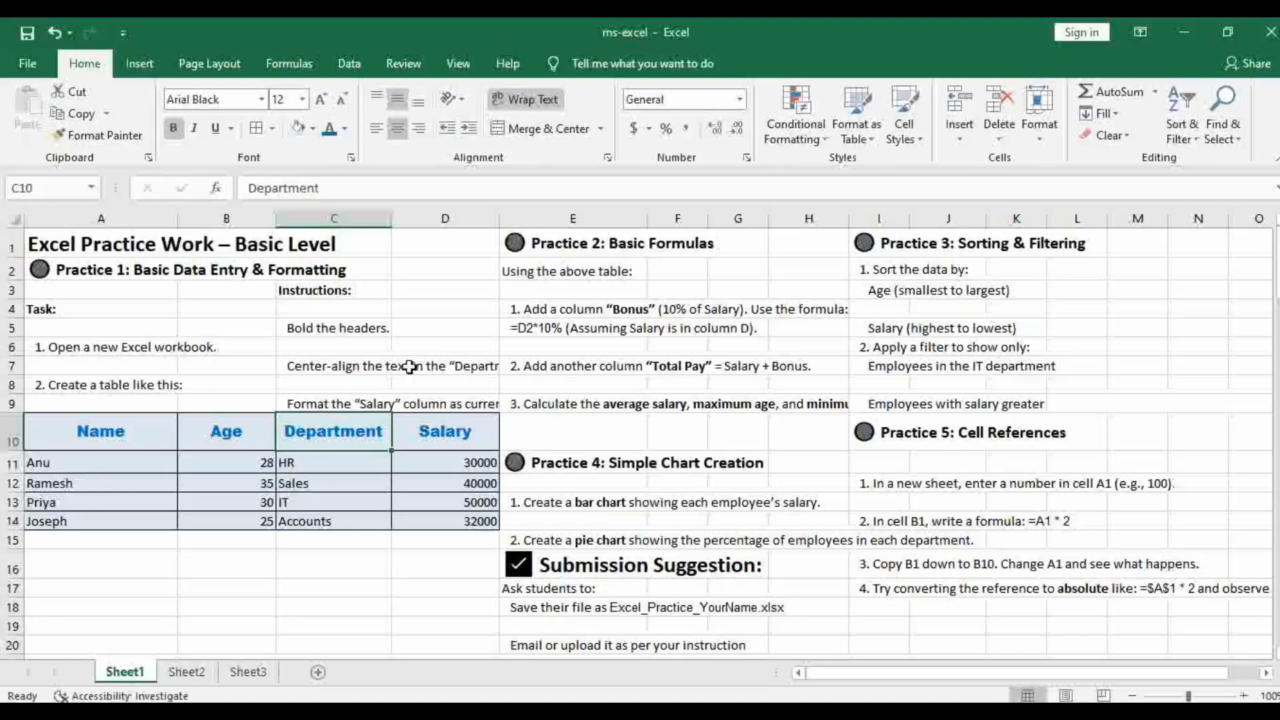
click(344, 330)
drag(90, 431, 403, 427)
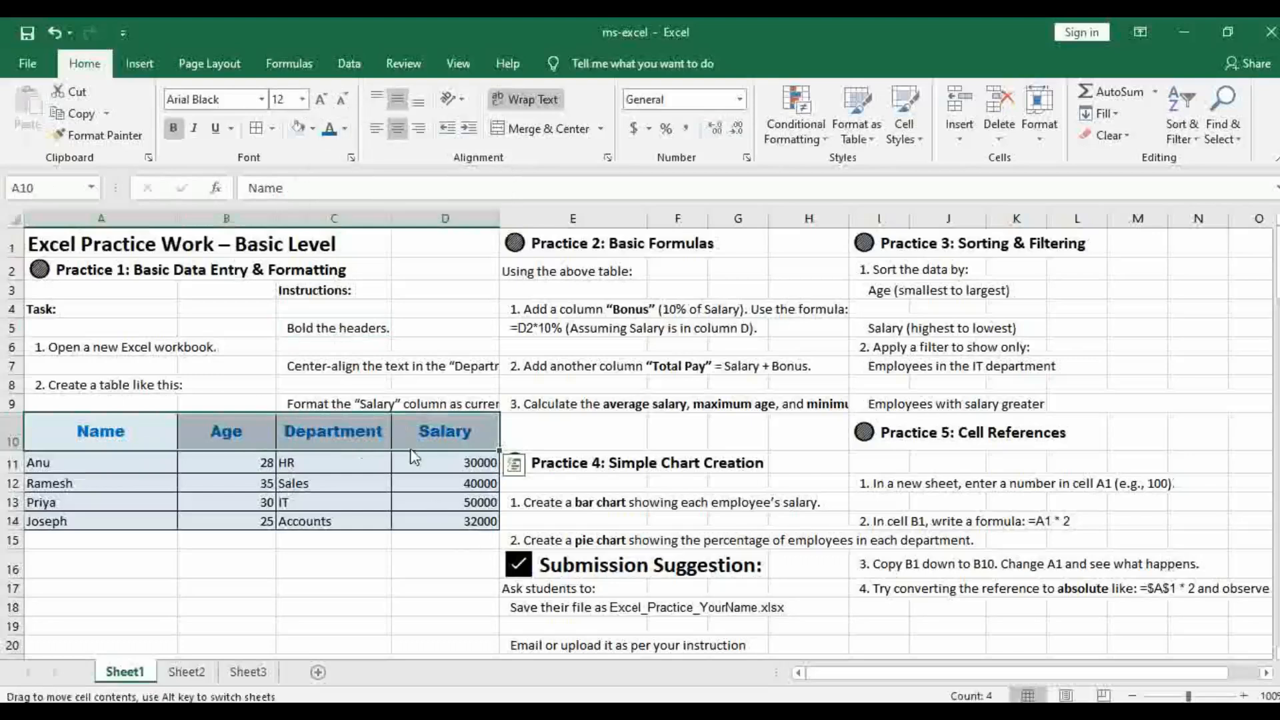
click(452, 499)
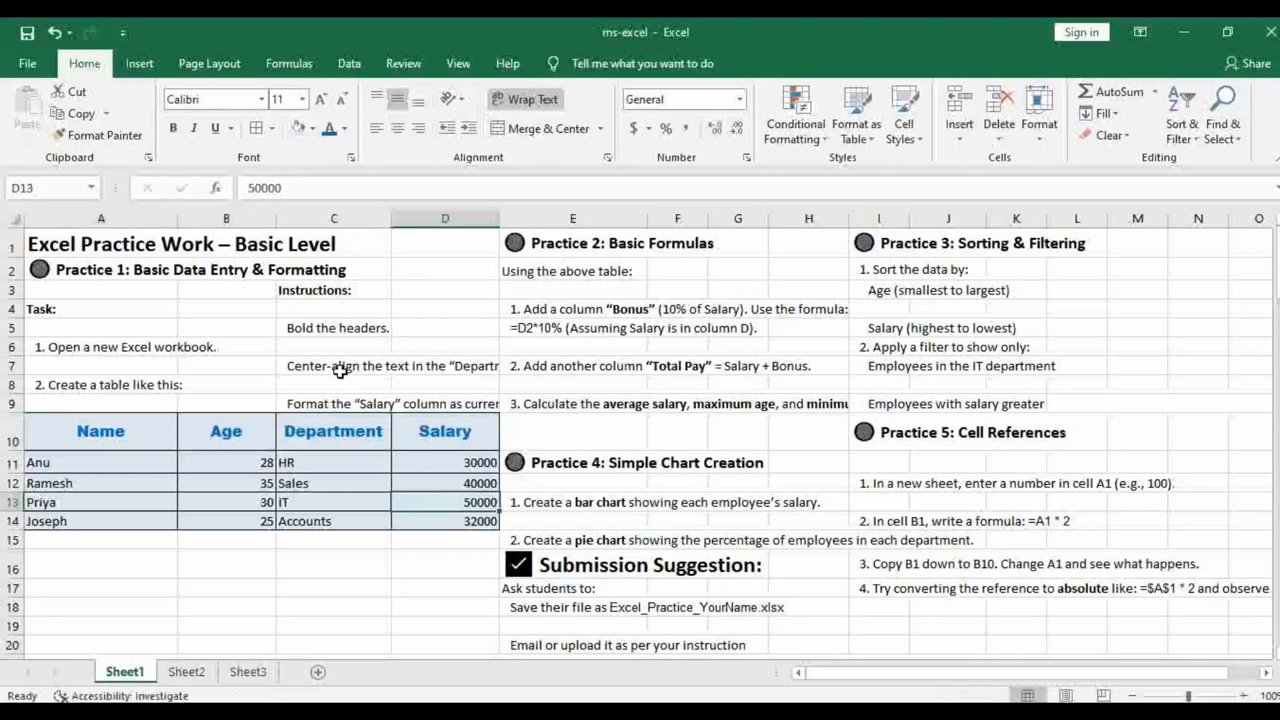
Try bottom and top vertical alignment on the Department column C10:C14, returning it to middle alignment
click(328, 431)
drag(328, 430, 328, 522)
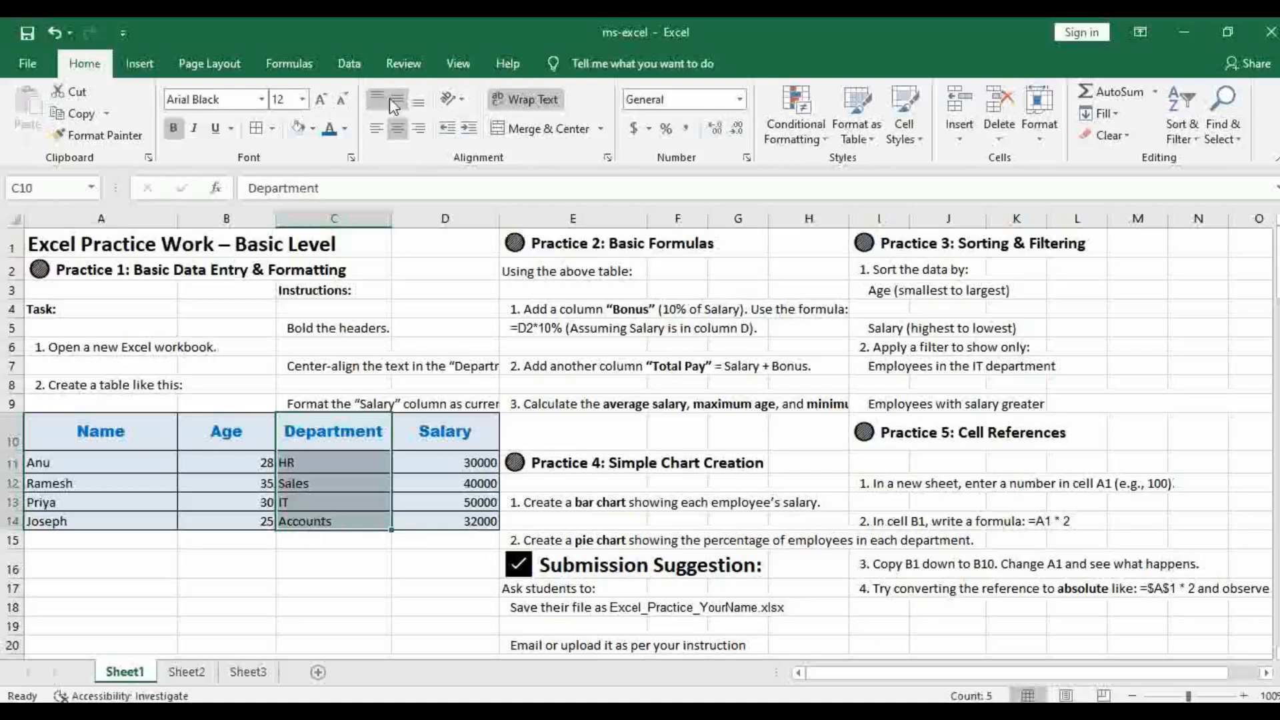
click(418, 100)
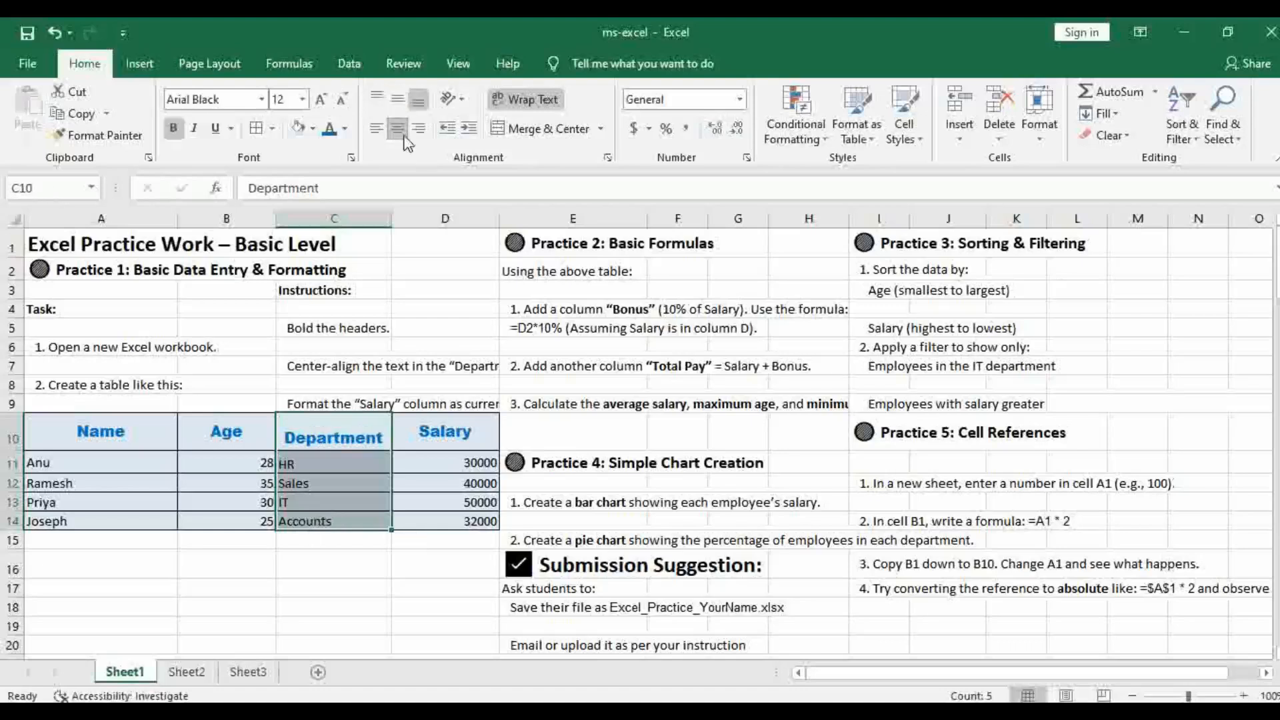
click(397, 99)
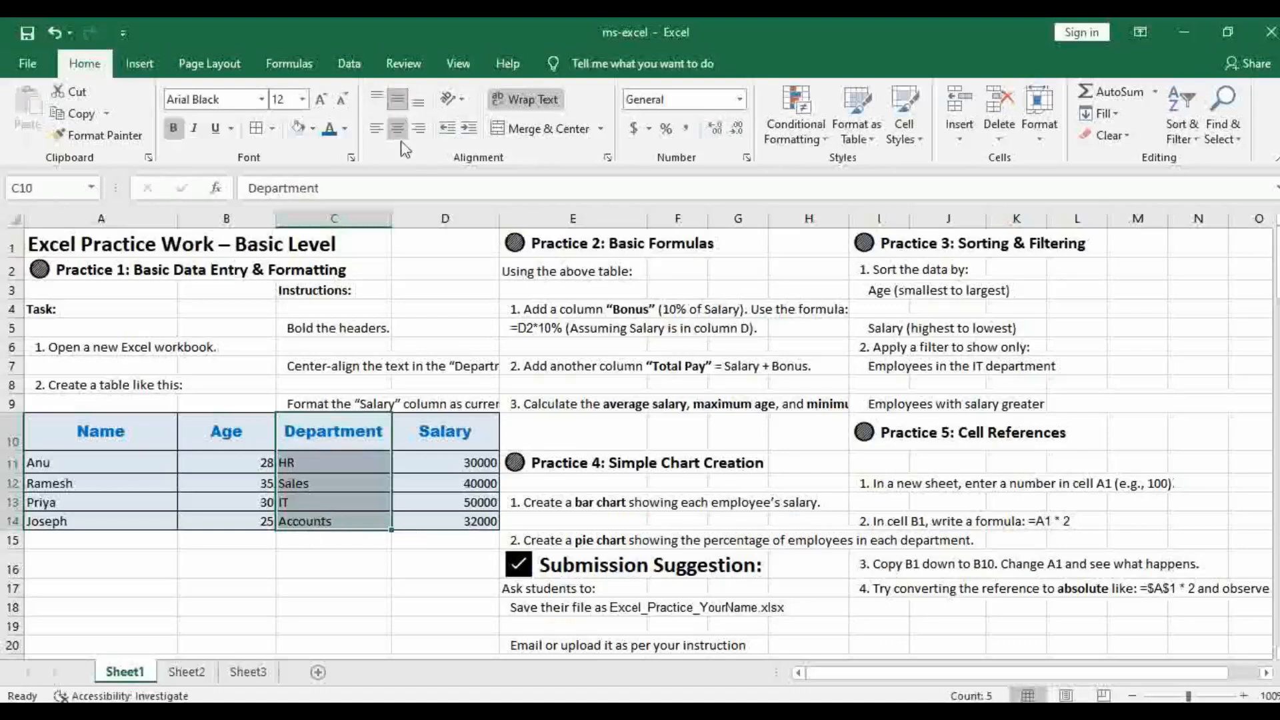
click(378, 100)
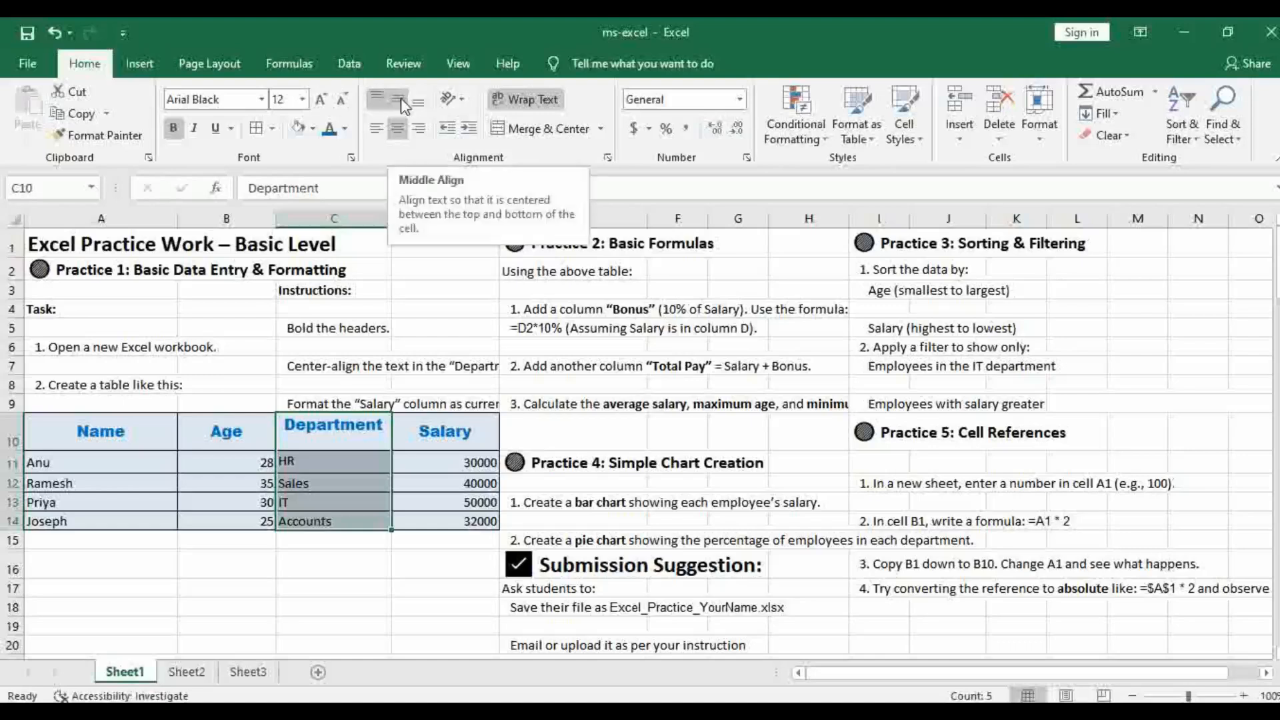
click(401, 98)
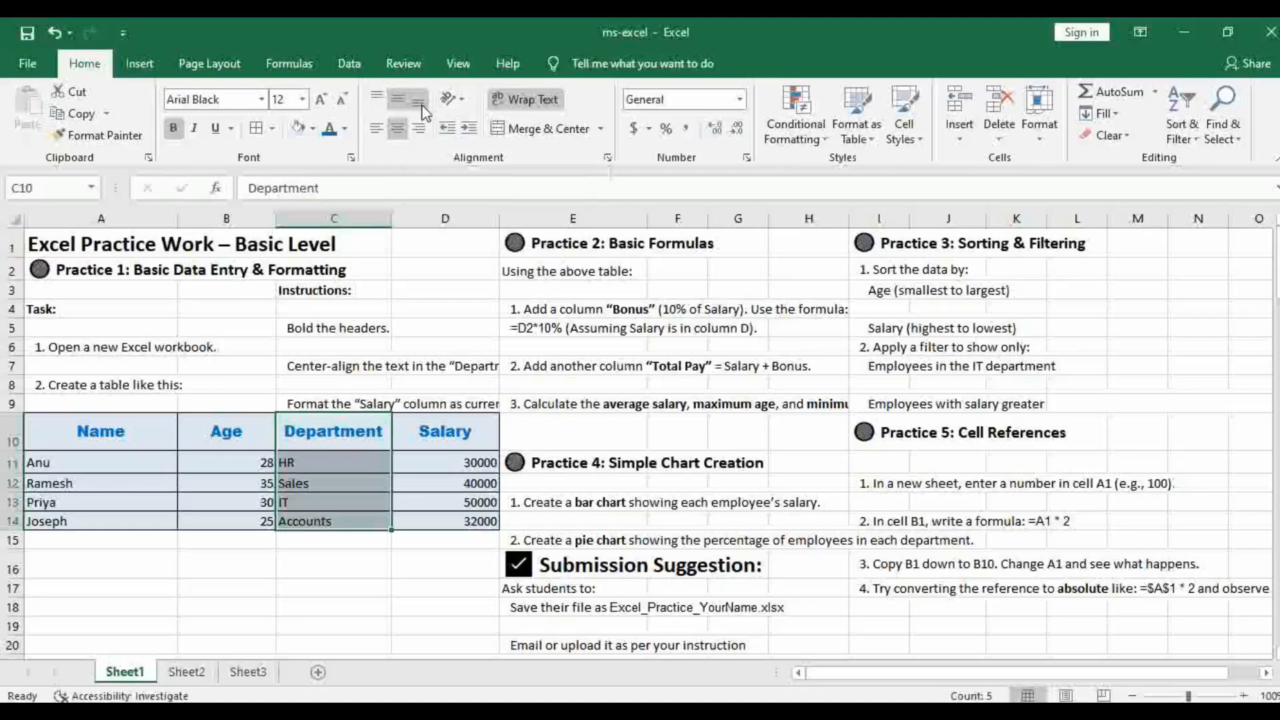
Try bottom, left and right alignment on the Department column C10:C14, settling on middle alignment with horizontal centering
click(420, 101)
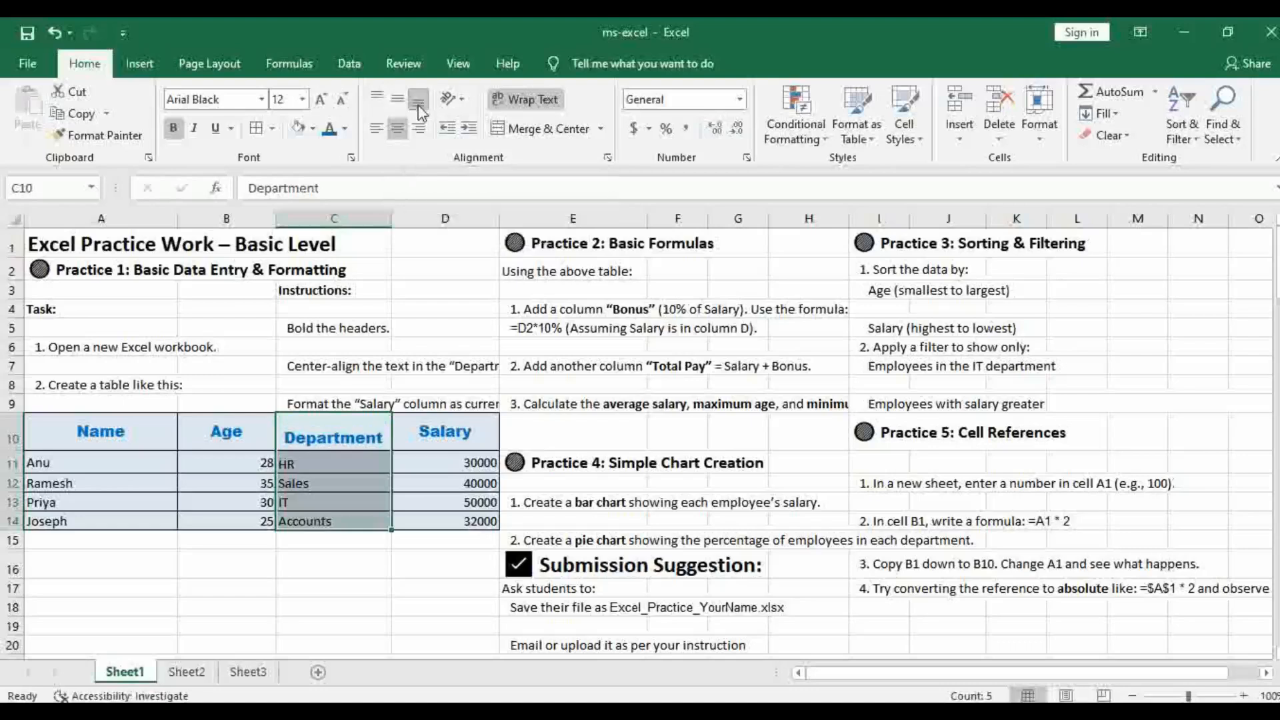
click(375, 133)
click(396, 132)
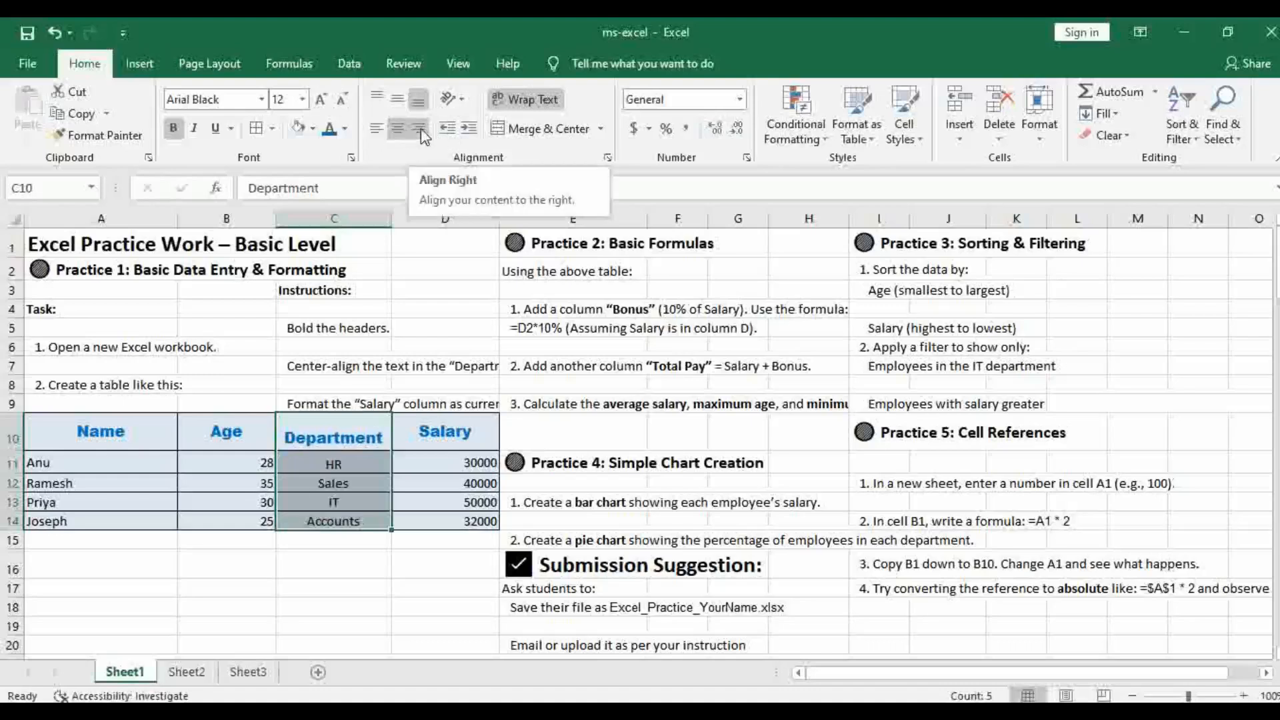
click(420, 130)
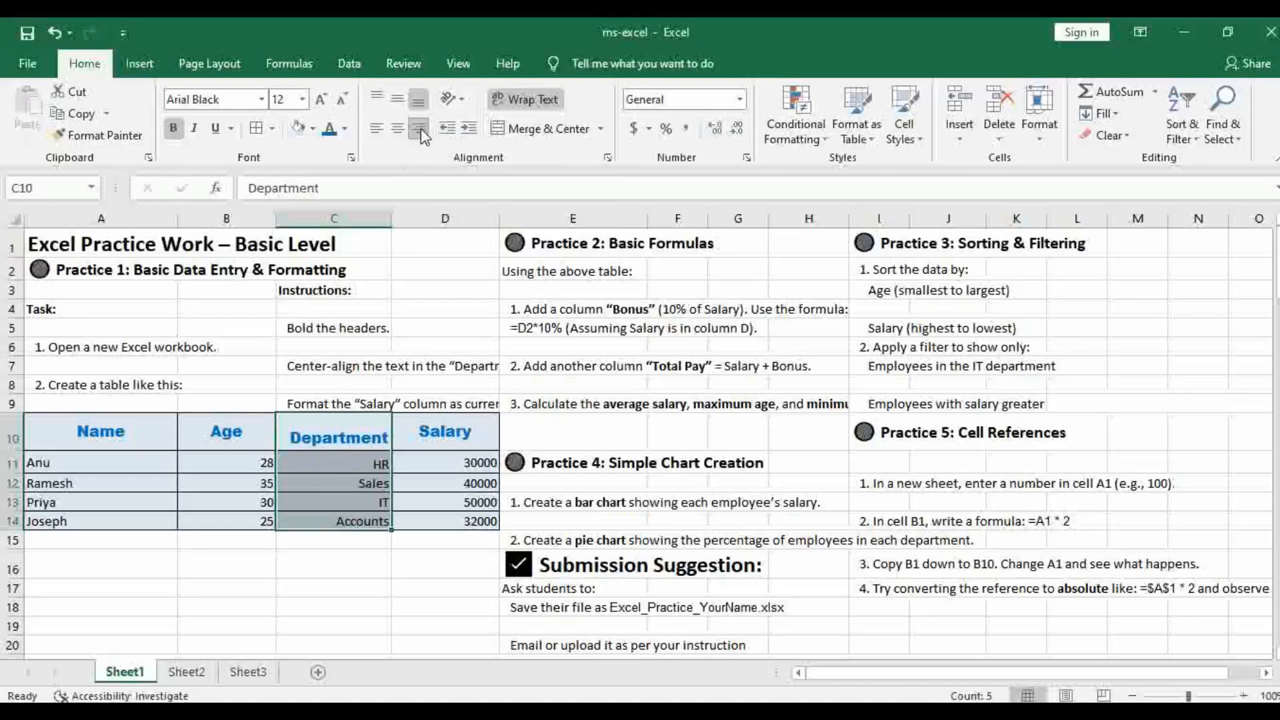
click(399, 100)
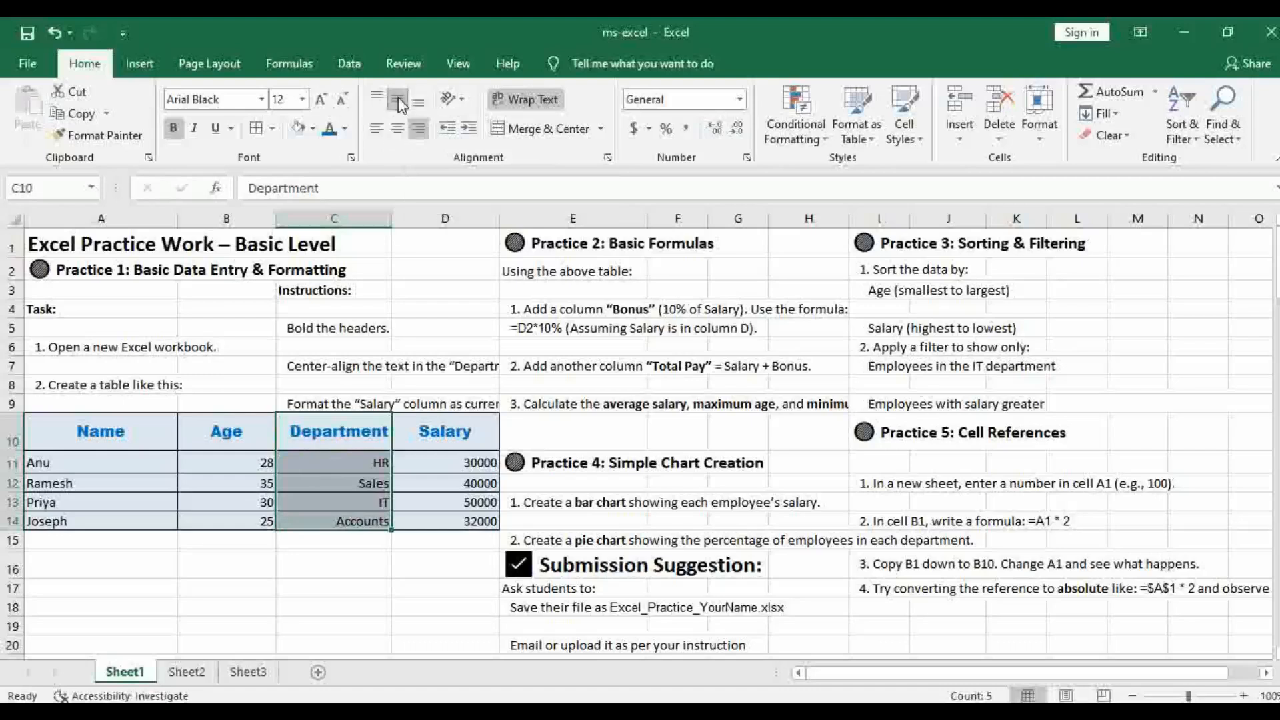
click(400, 126)
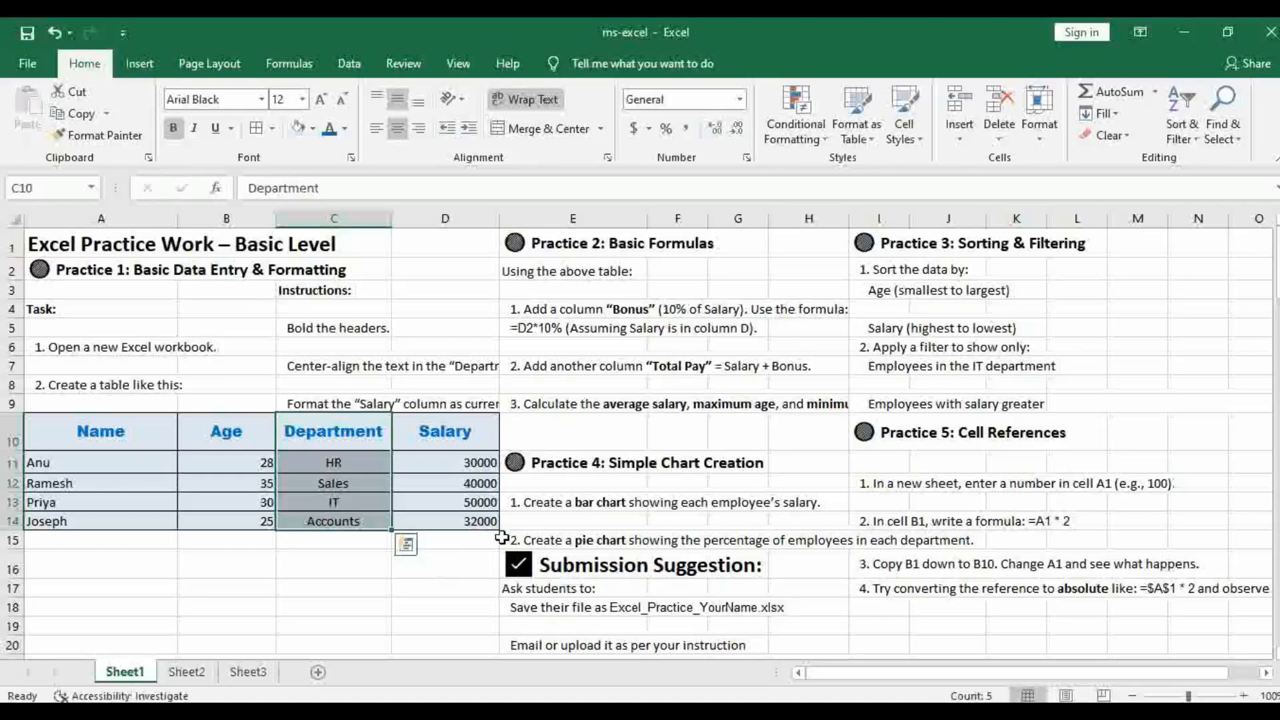
Format the Salary values in D11:D14 as Accounting with the ₹ English (India) currency symbol
click(328, 406)
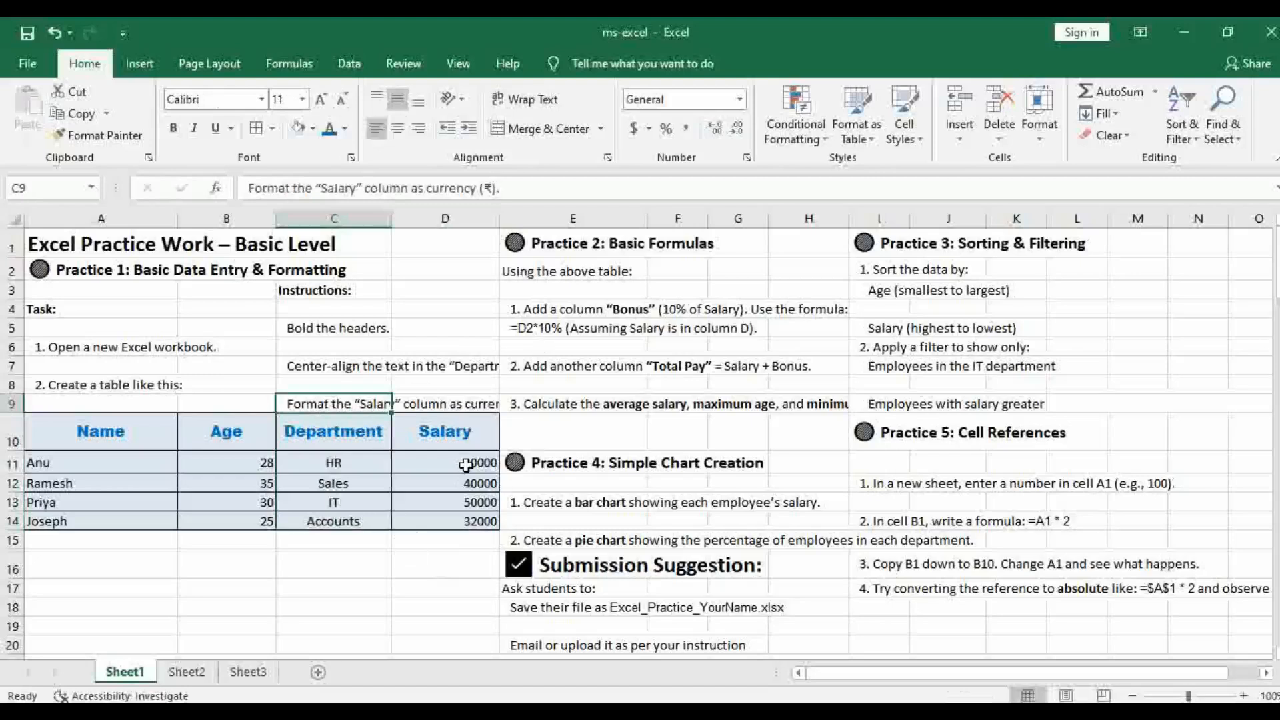
drag(466, 464, 474, 521)
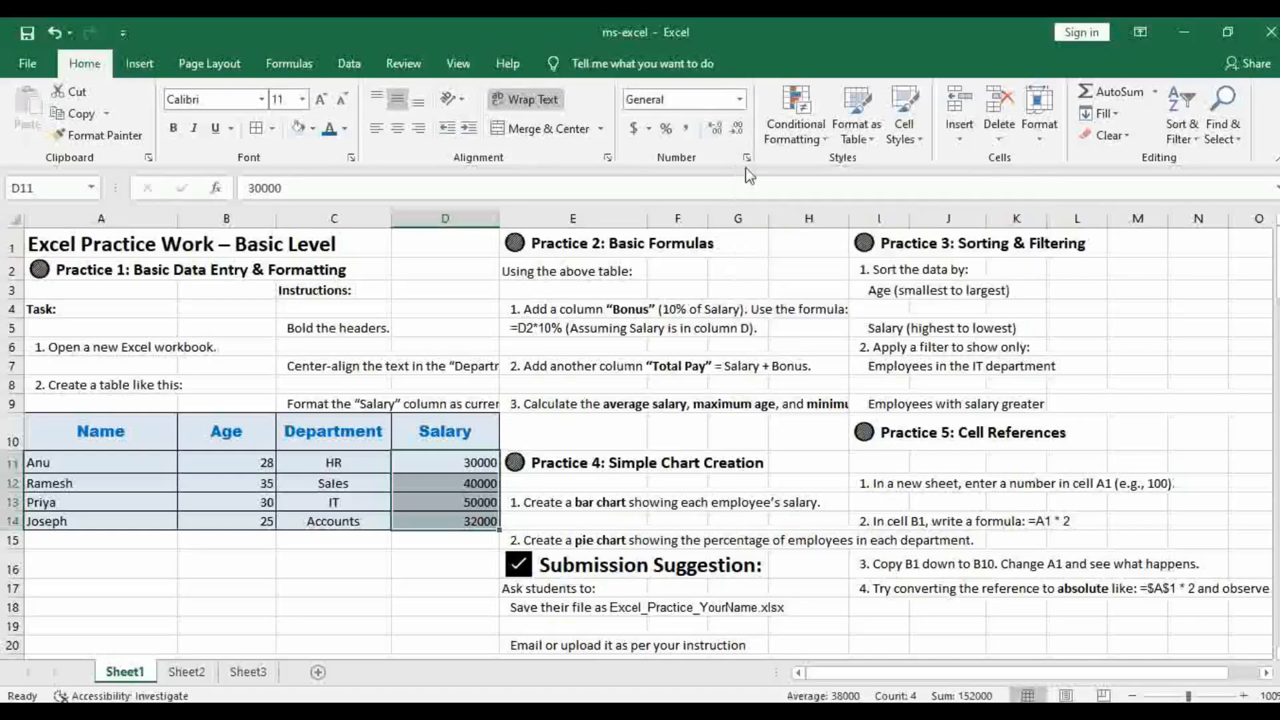
click(648, 128)
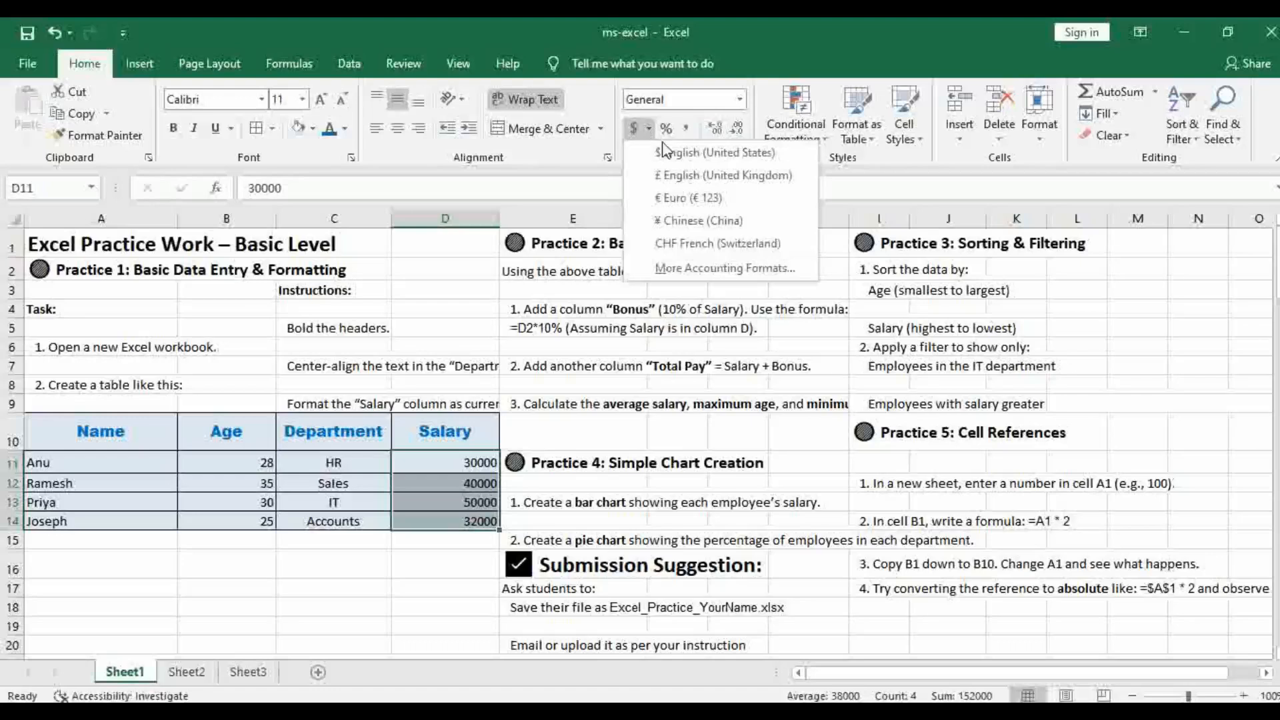
click(714, 268)
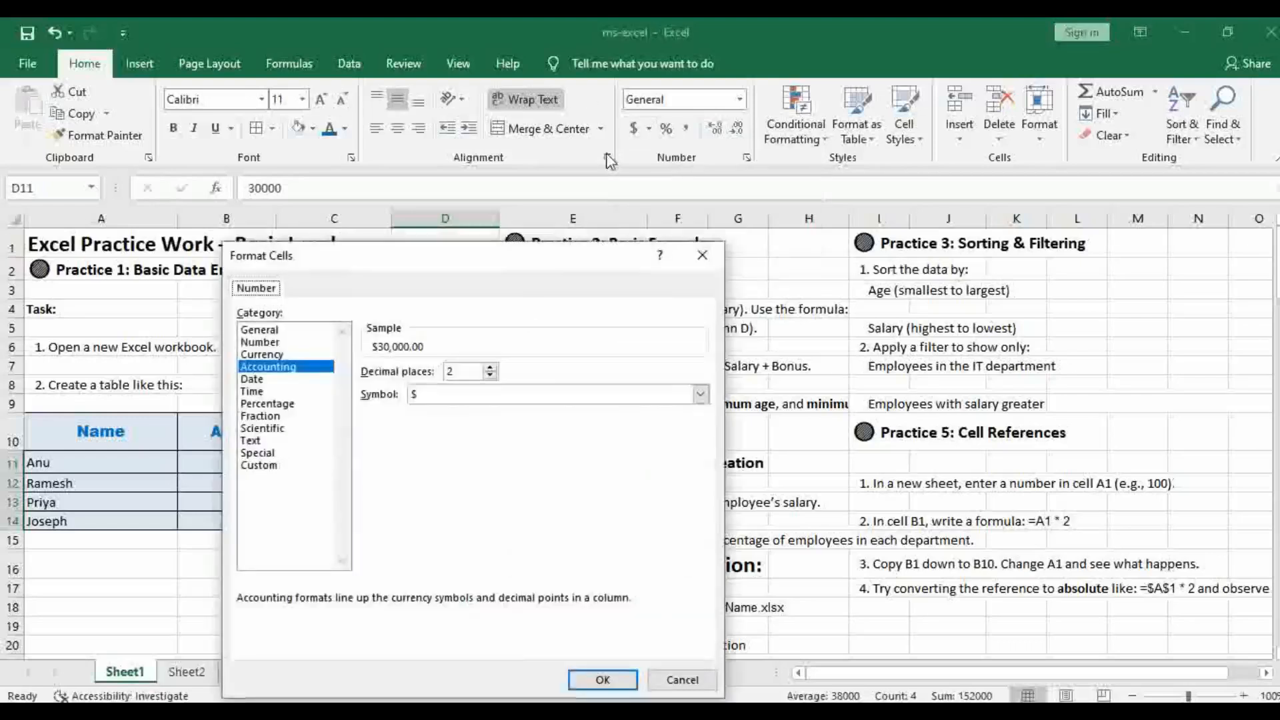
click(700, 394)
scroll(564, 518, down, 4)
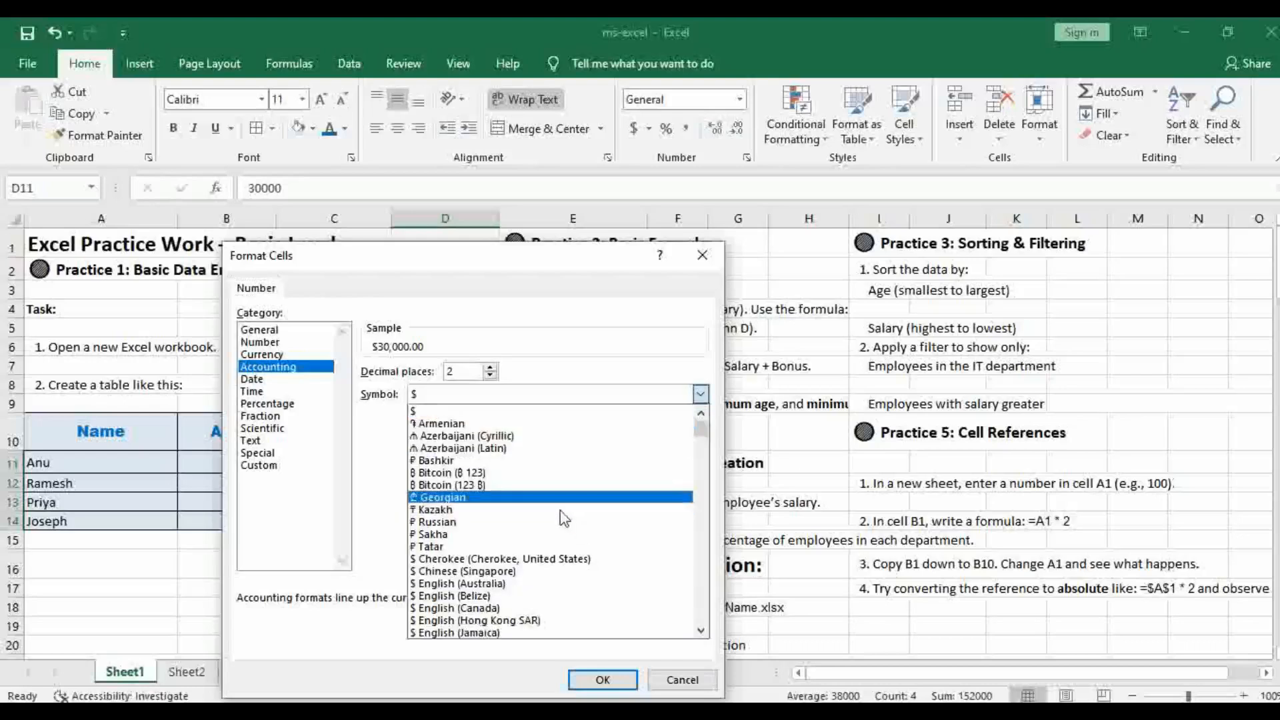
scroll(562, 519, down, 10)
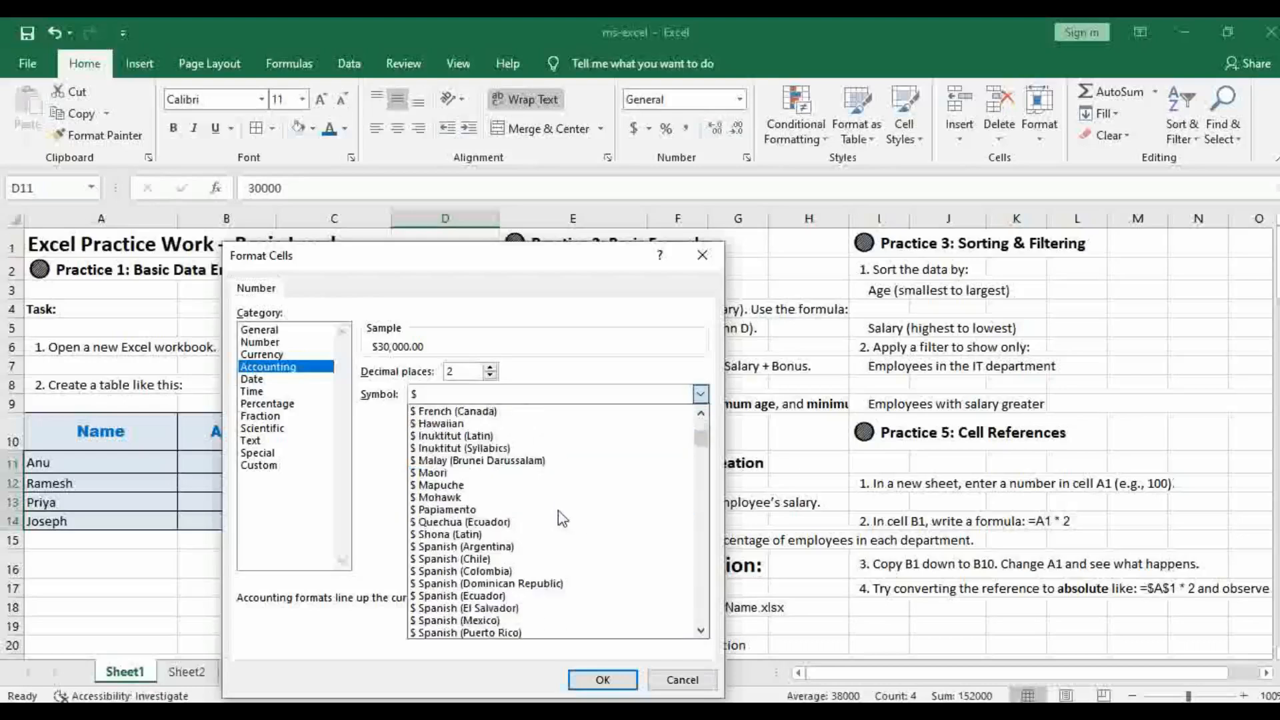
scroll(562, 518, down, 12)
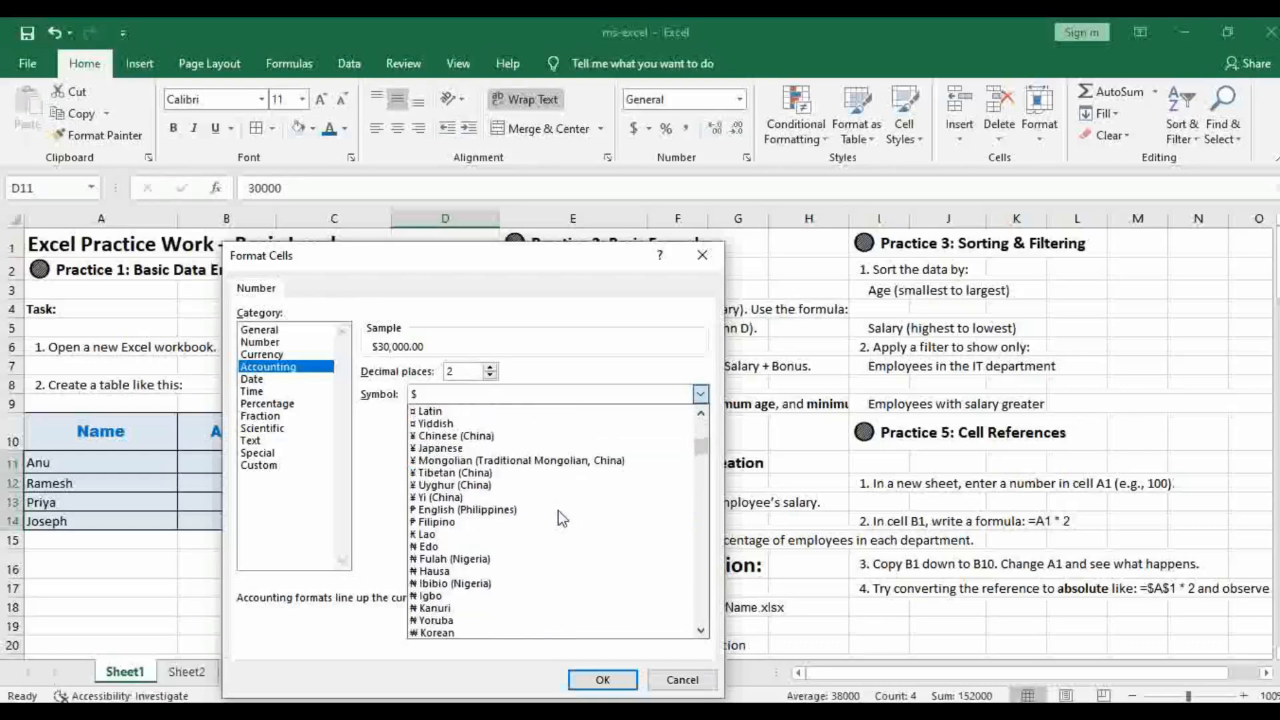
scroll(562, 518, down, 6)
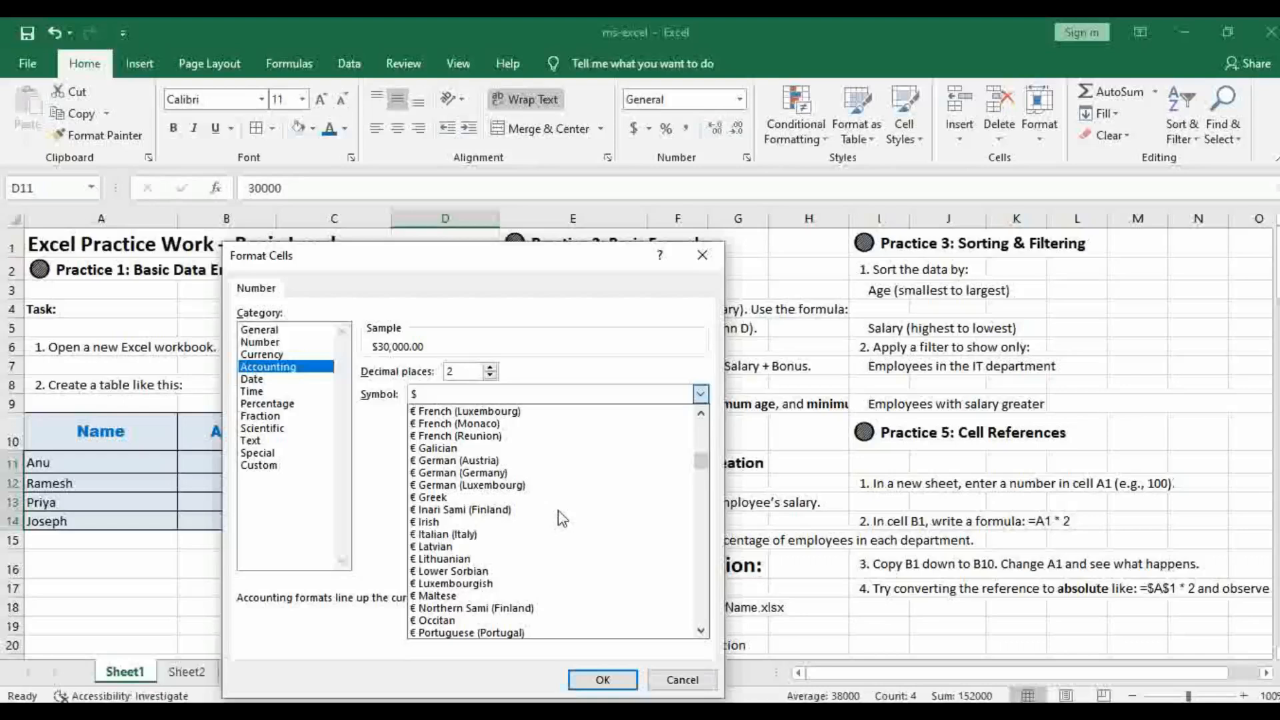
scroll(561, 519, down, 1)
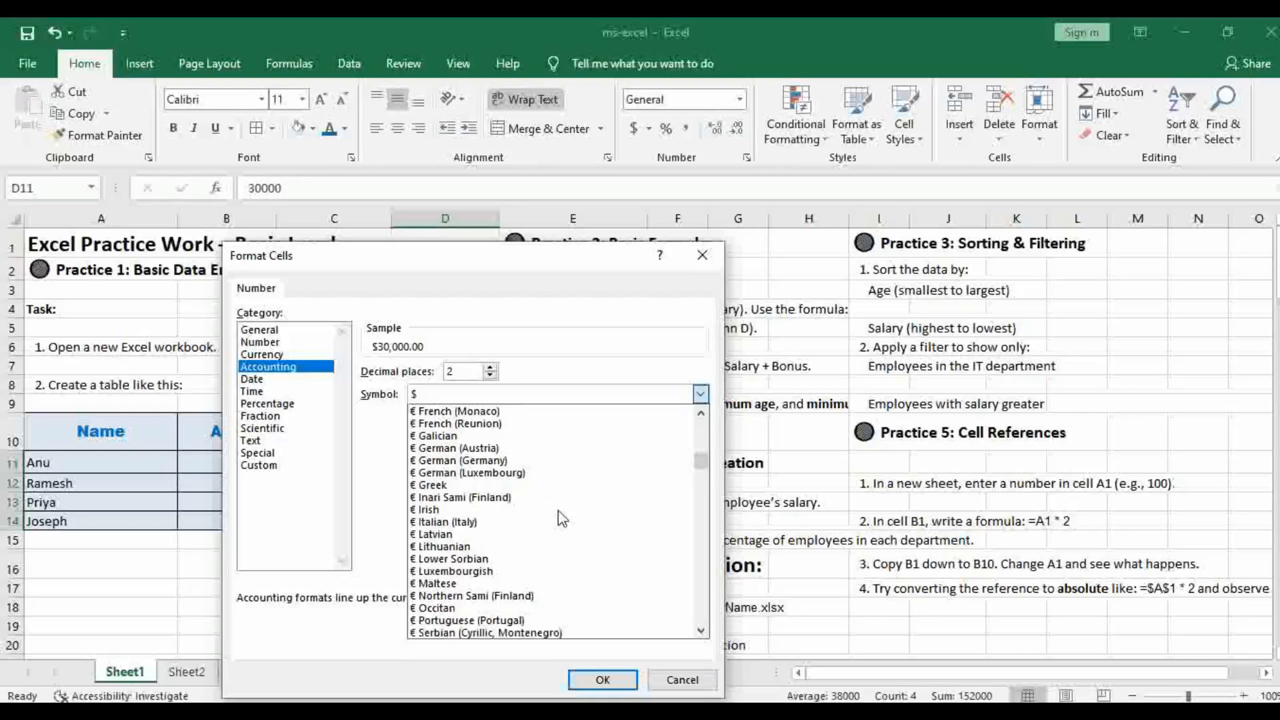
scroll(562, 519, down, 4)
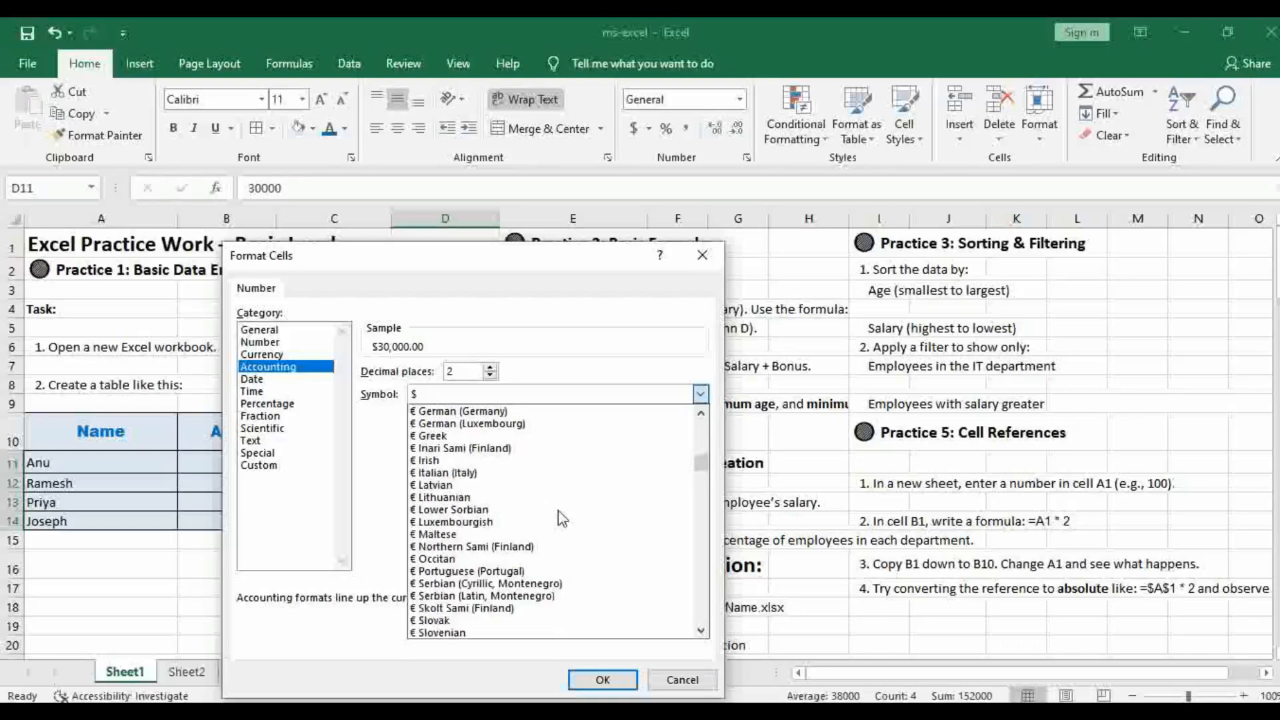
scroll(562, 519, down, 3)
scroll(562, 519, up, 14)
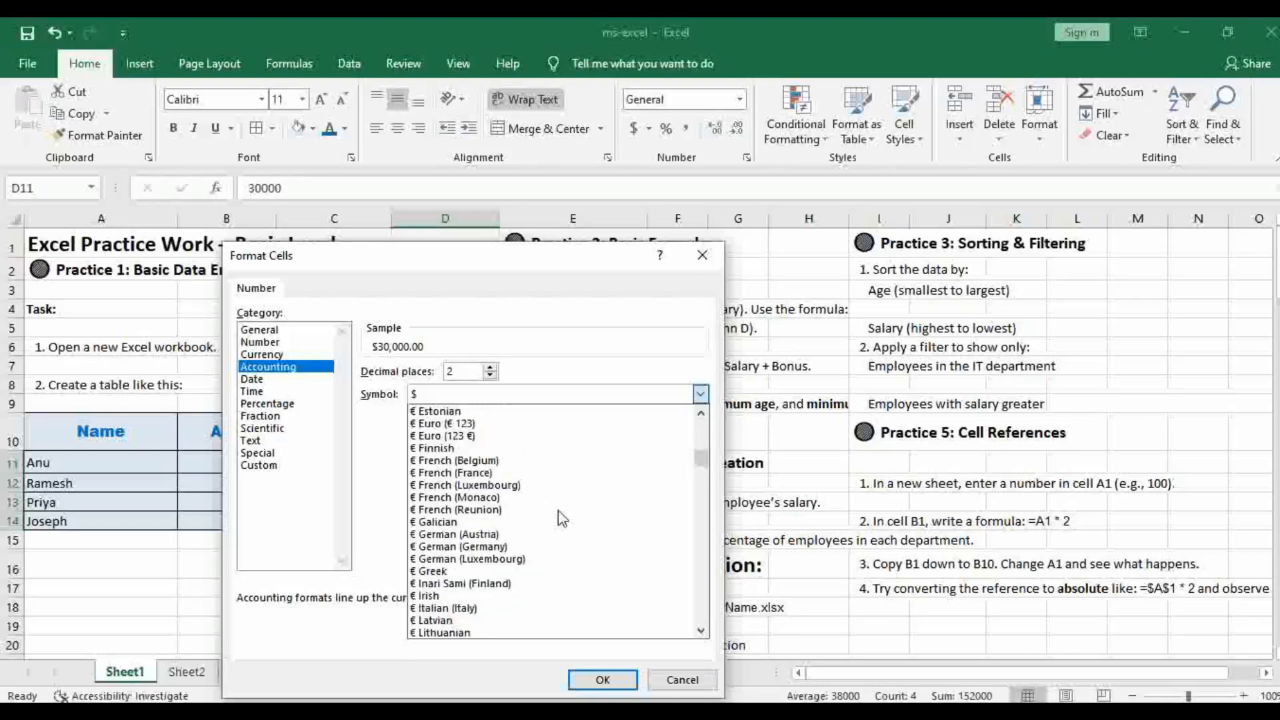
scroll(562, 519, up, 2)
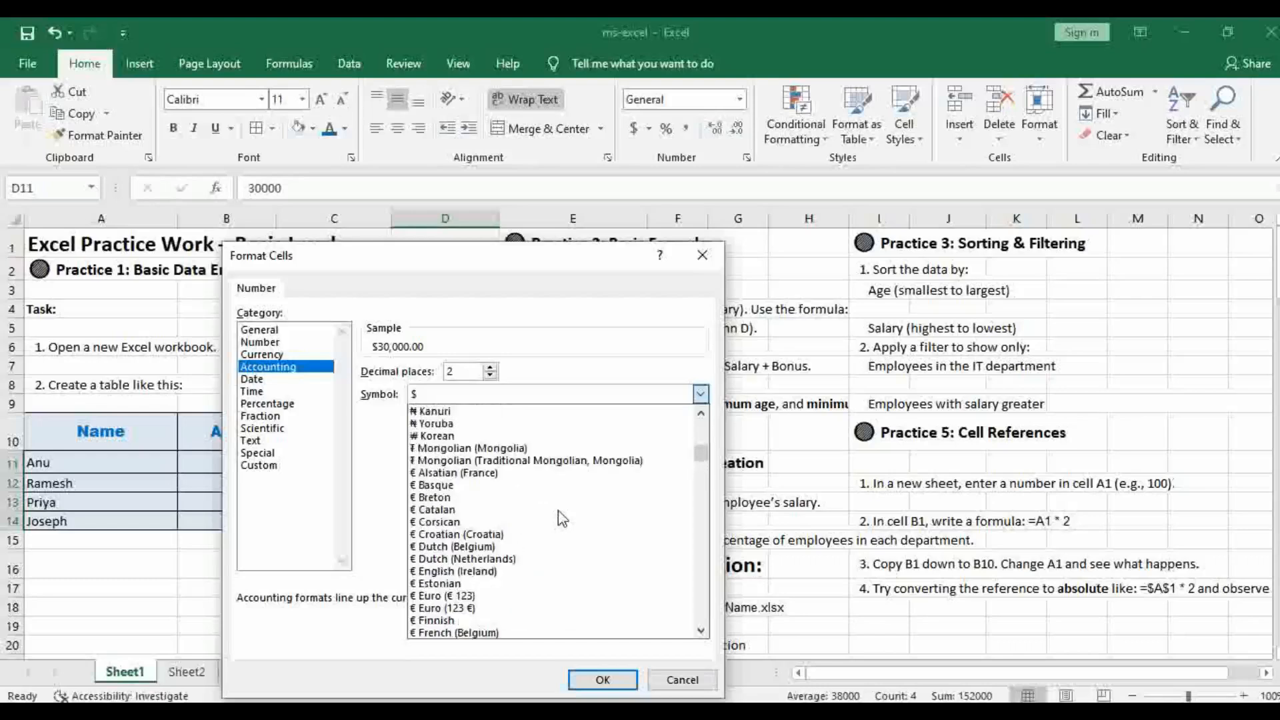
scroll(562, 519, up, 3)
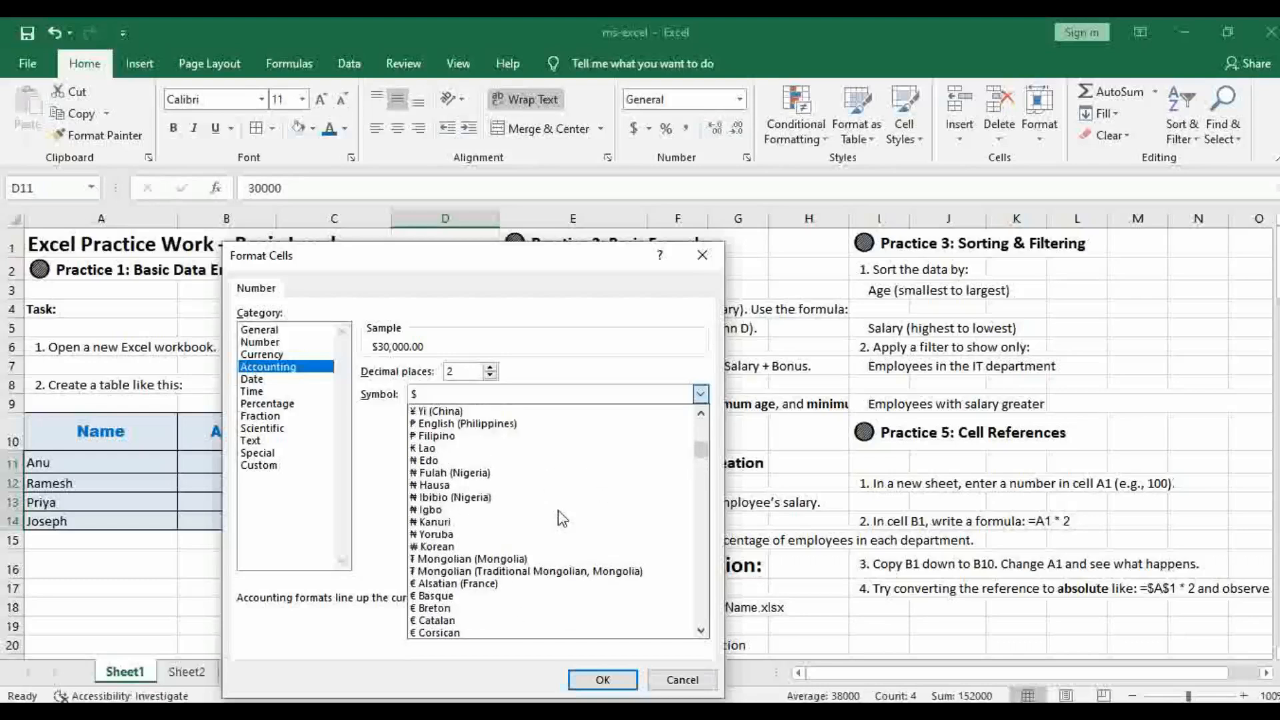
scroll(562, 519, up, 4)
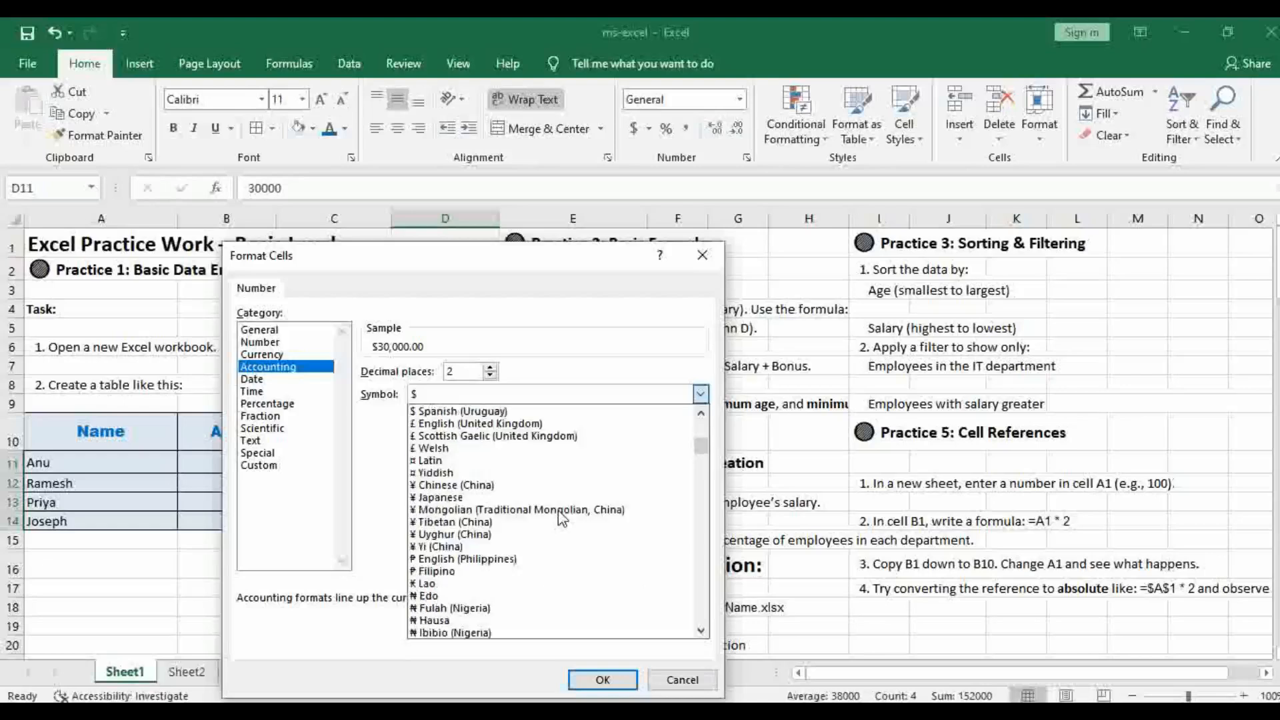
scroll(562, 519, up, 5)
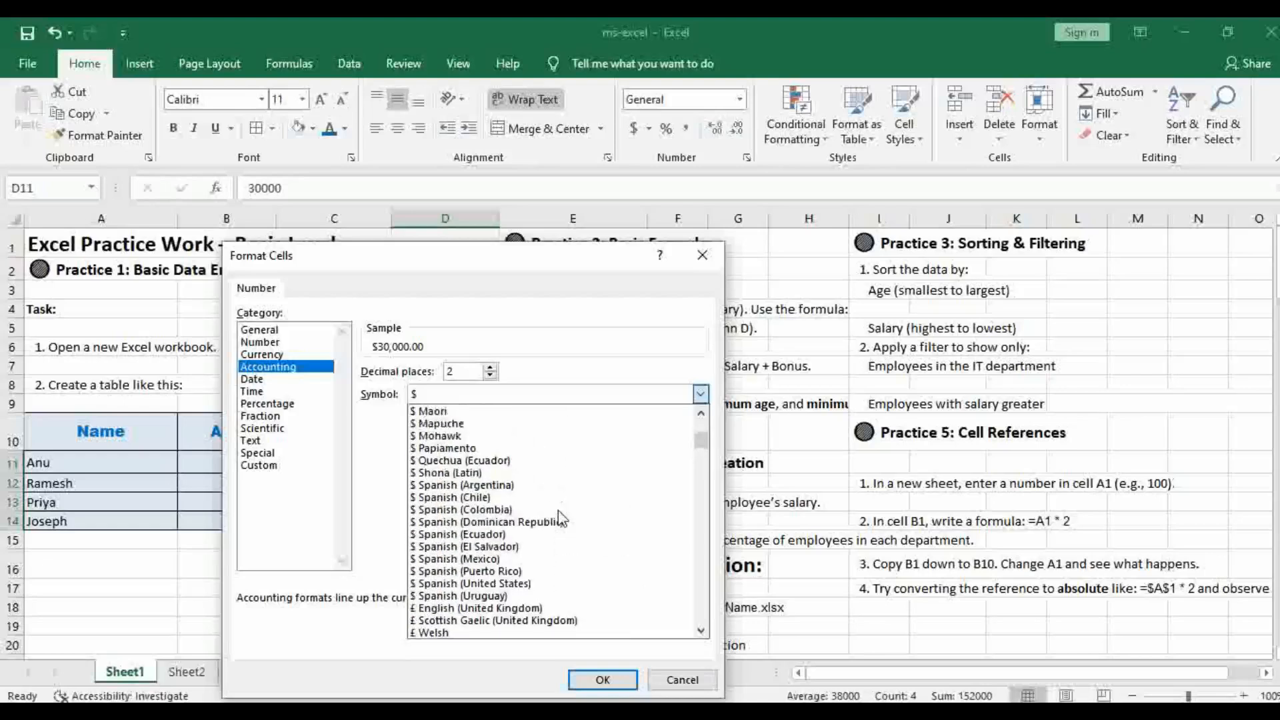
scroll(558, 518, up, 10)
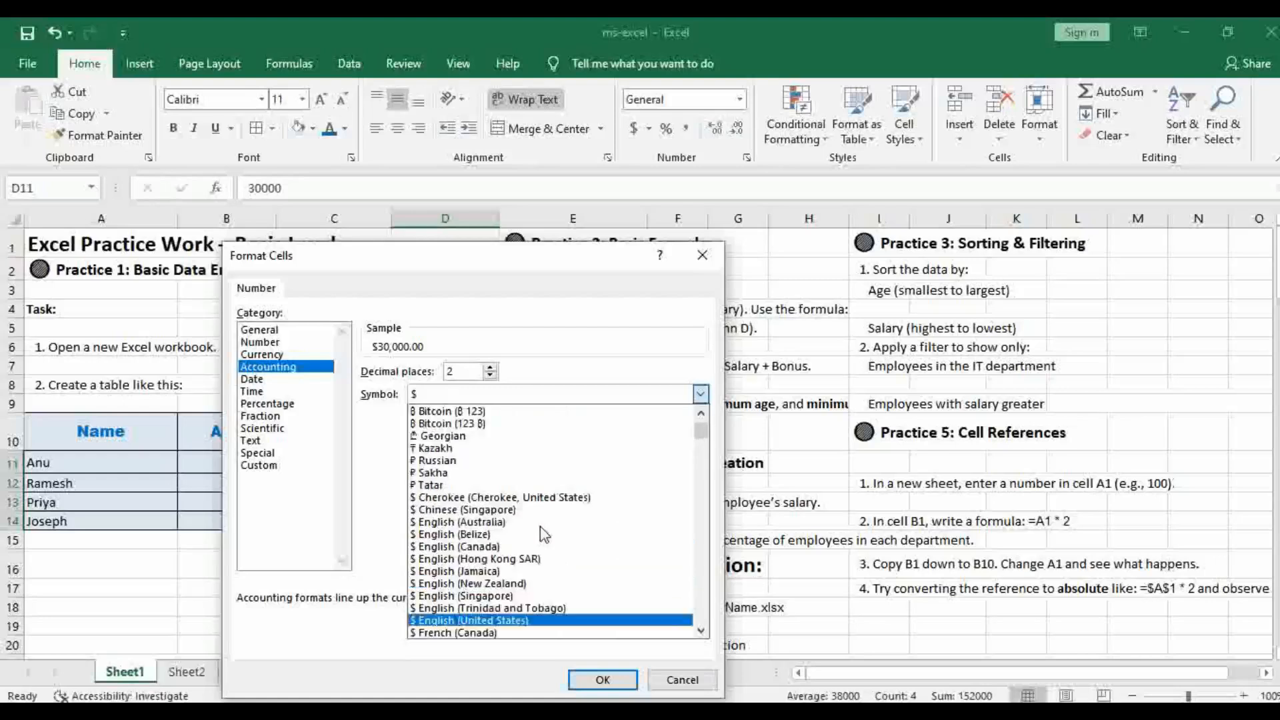
scroll(545, 534, up, 2)
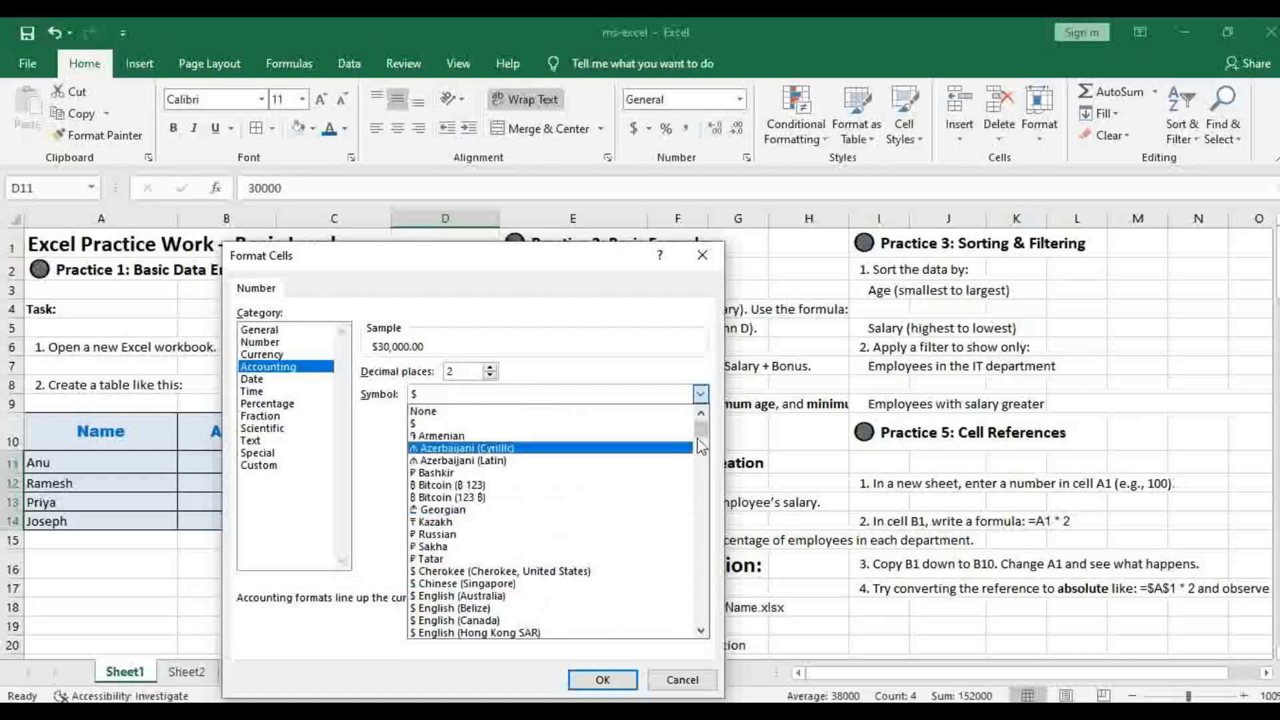
drag(701, 437, 719, 477)
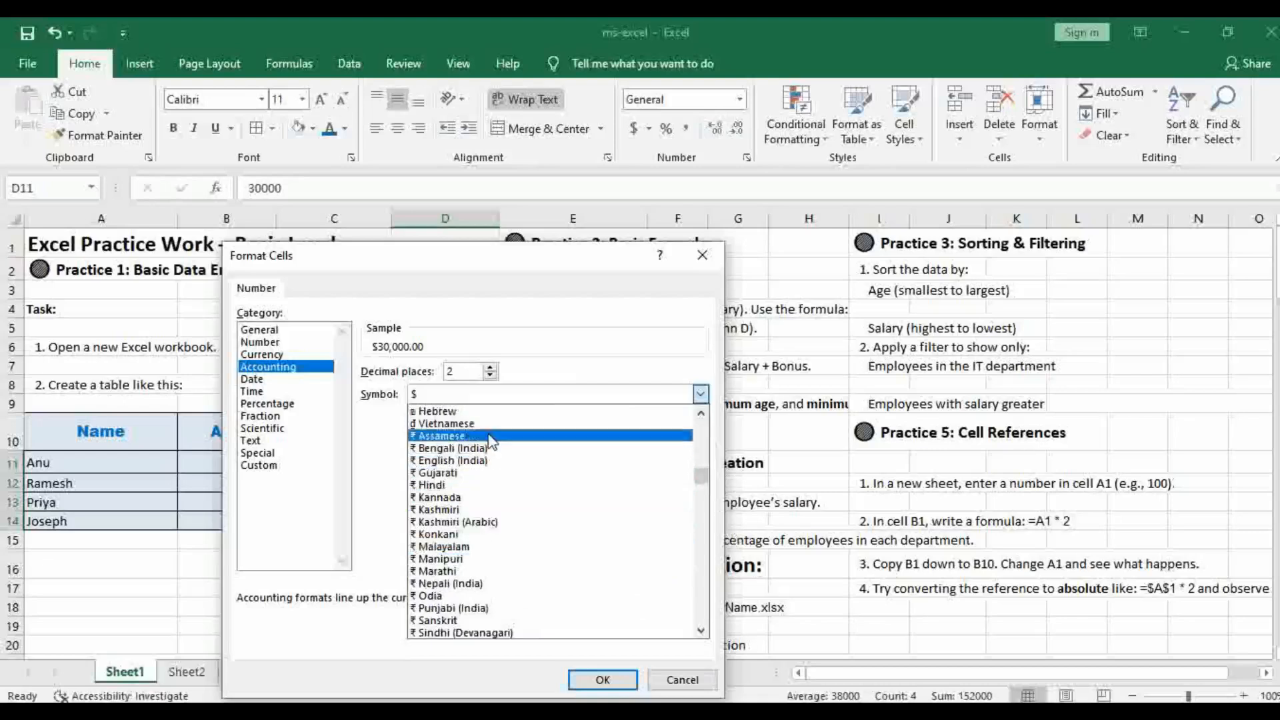
click(483, 461)
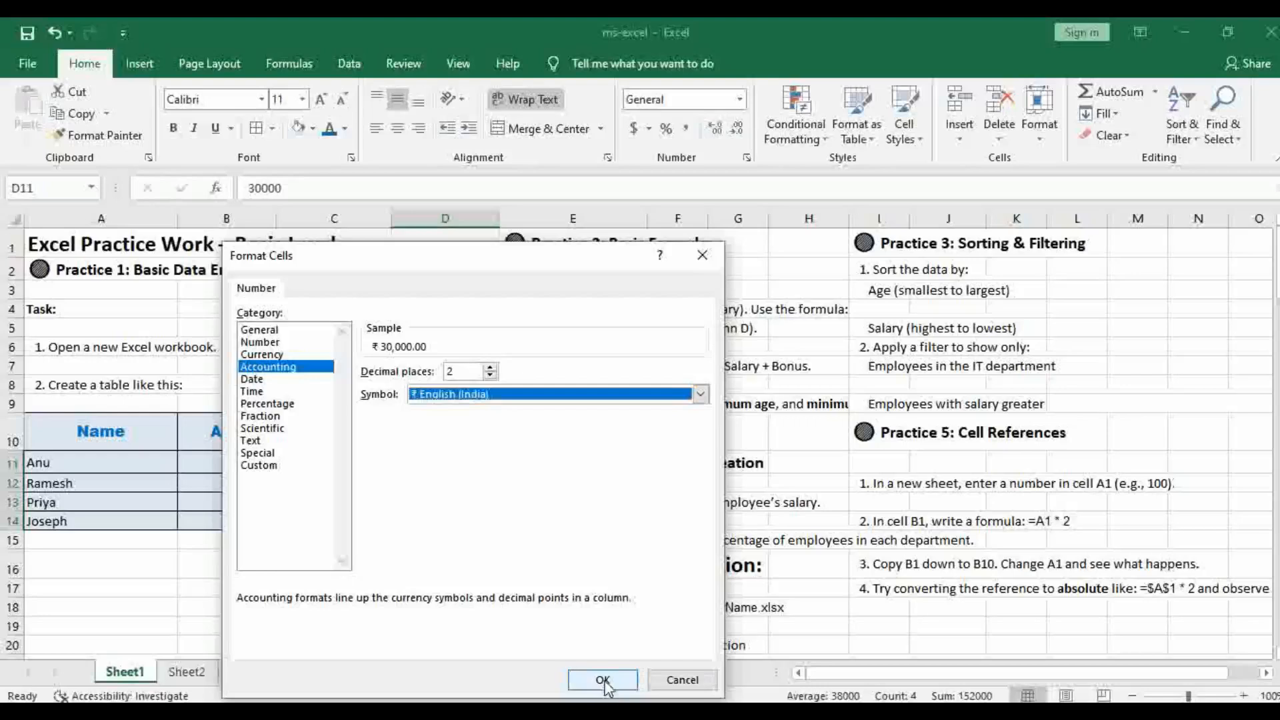
click(602, 680)
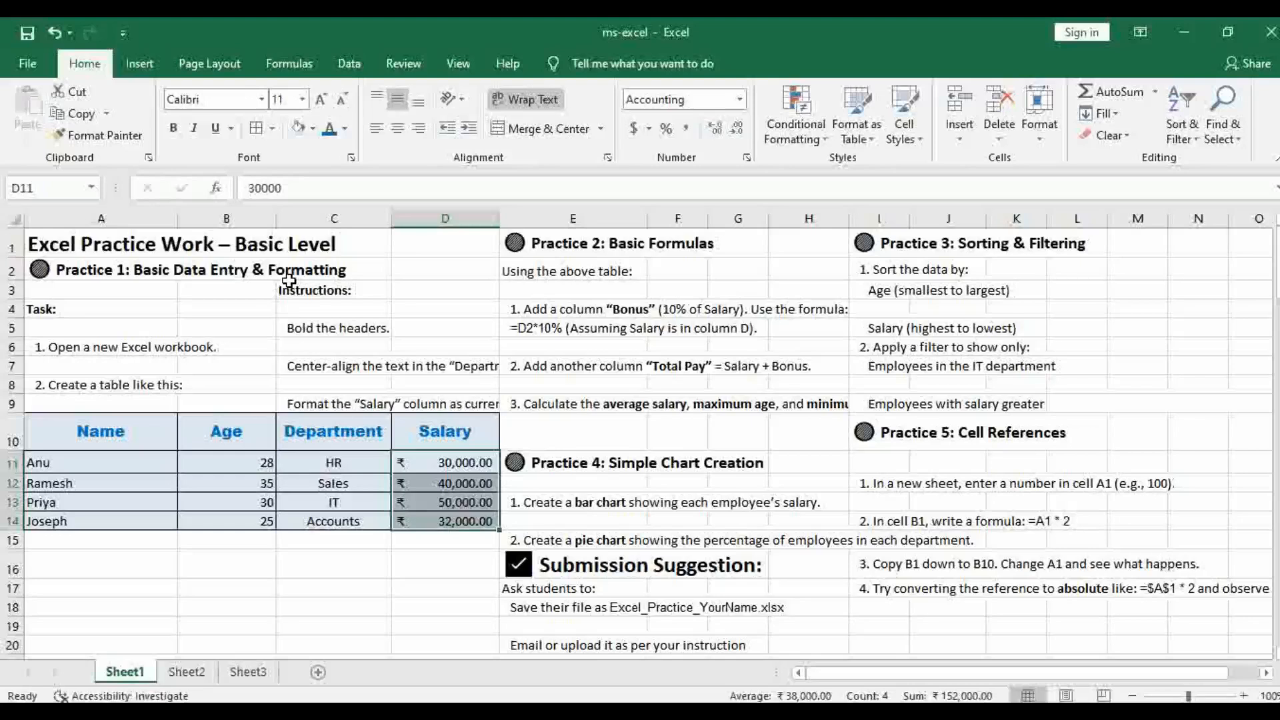
drag(100, 436, 435, 524)
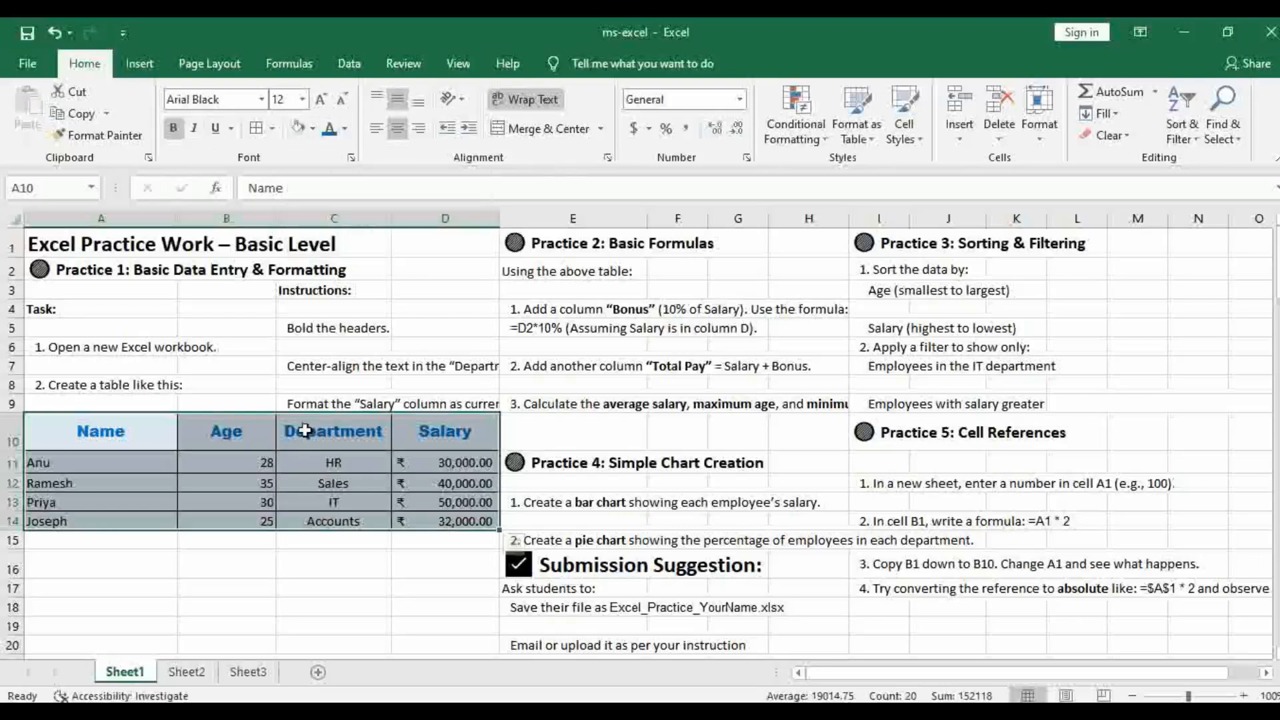
click(322, 325)
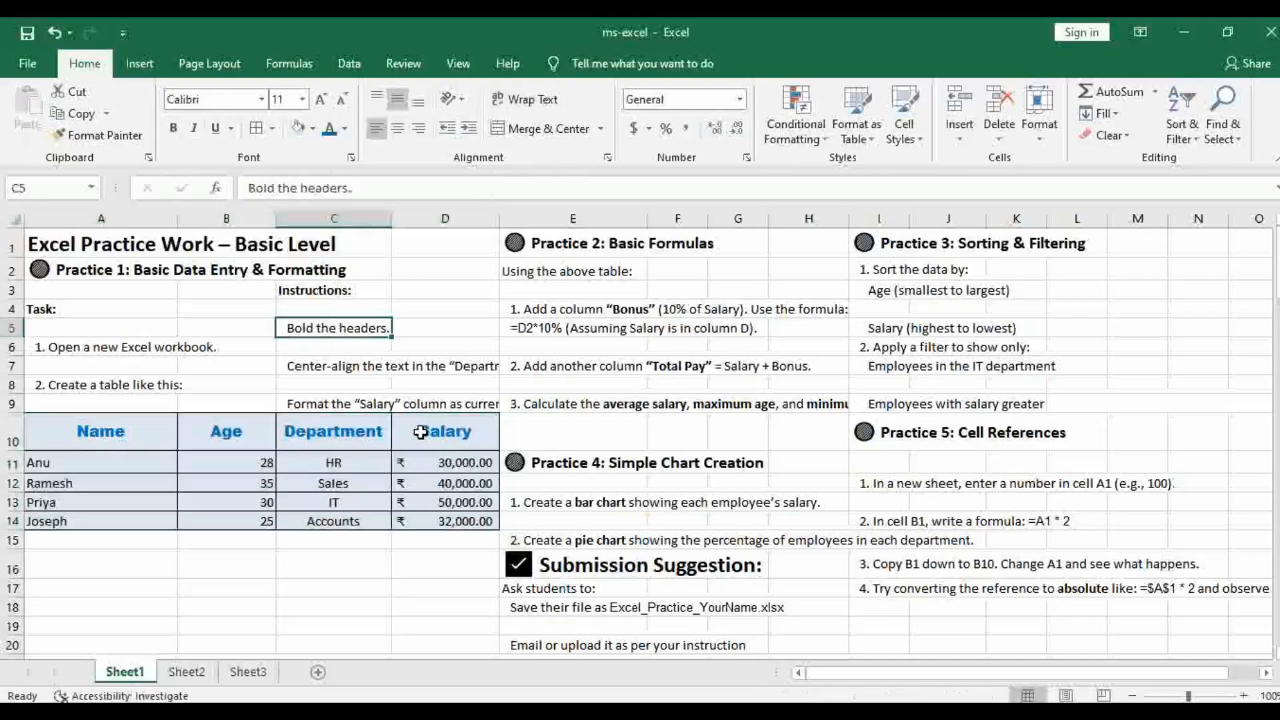
click(331, 371)
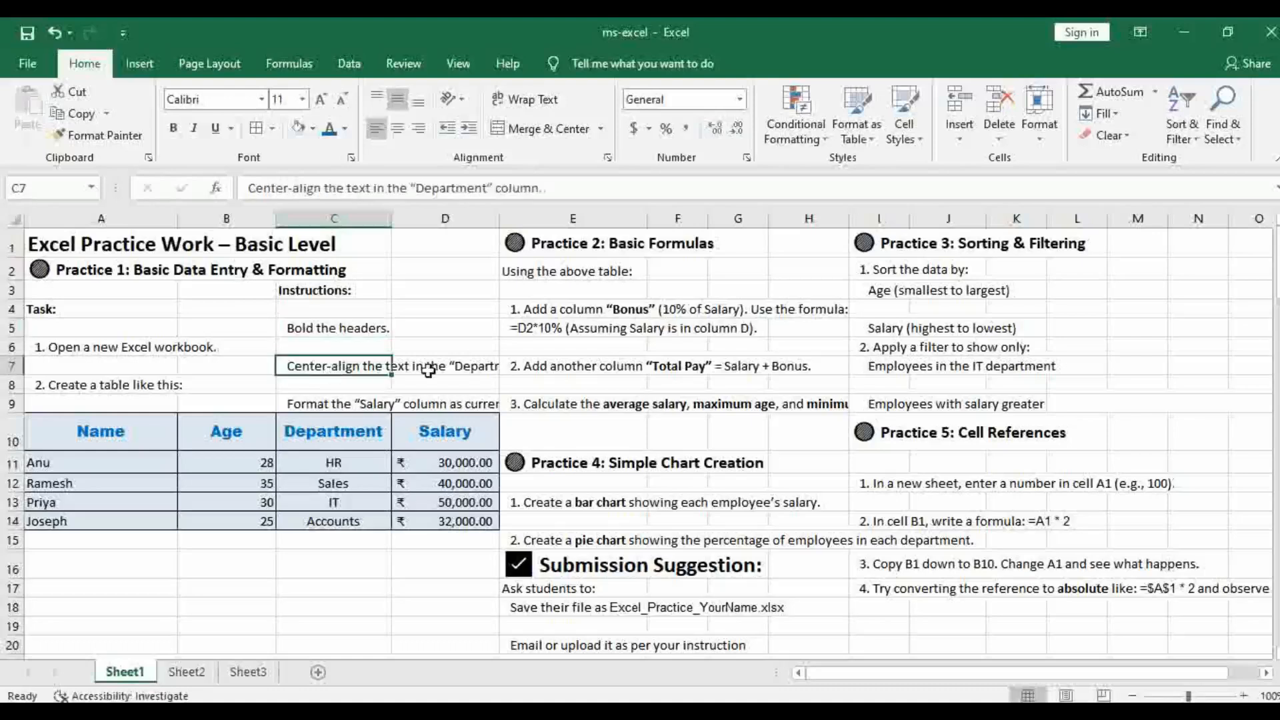
Narrow the Name, Age and Department columns (A, B and C) to fit the employee table's contents
click(335, 403)
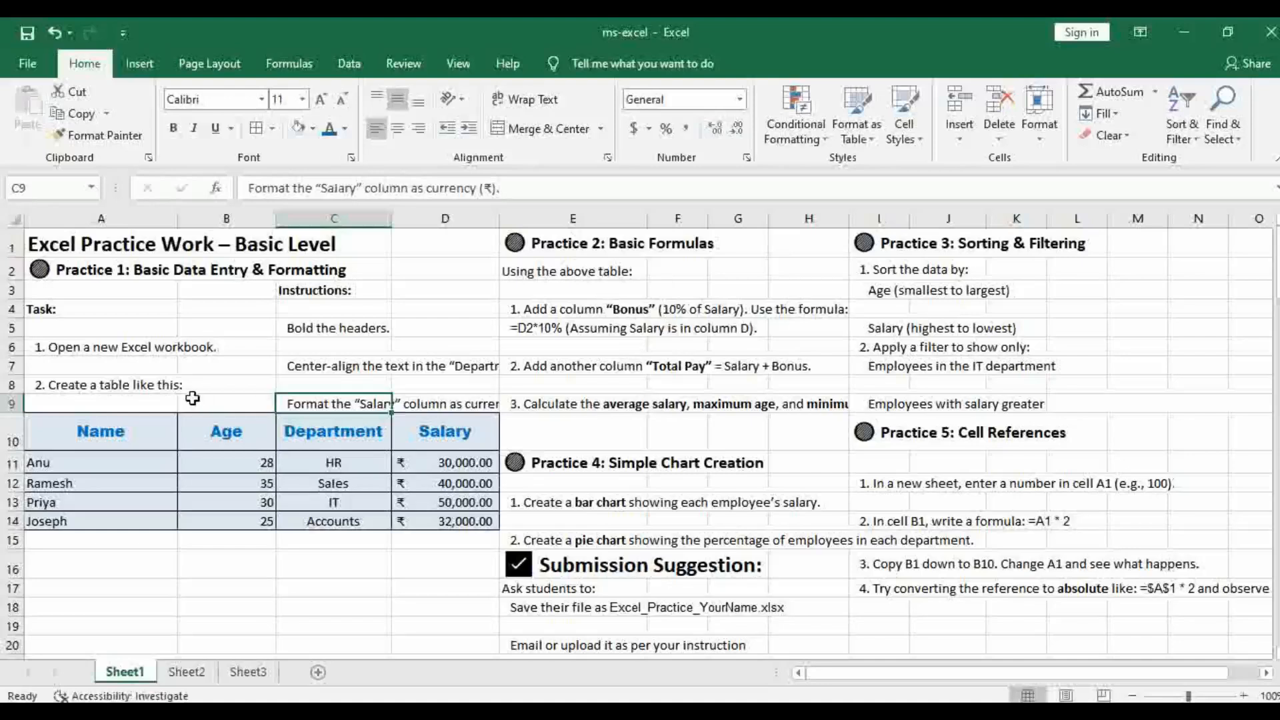
click(148, 442)
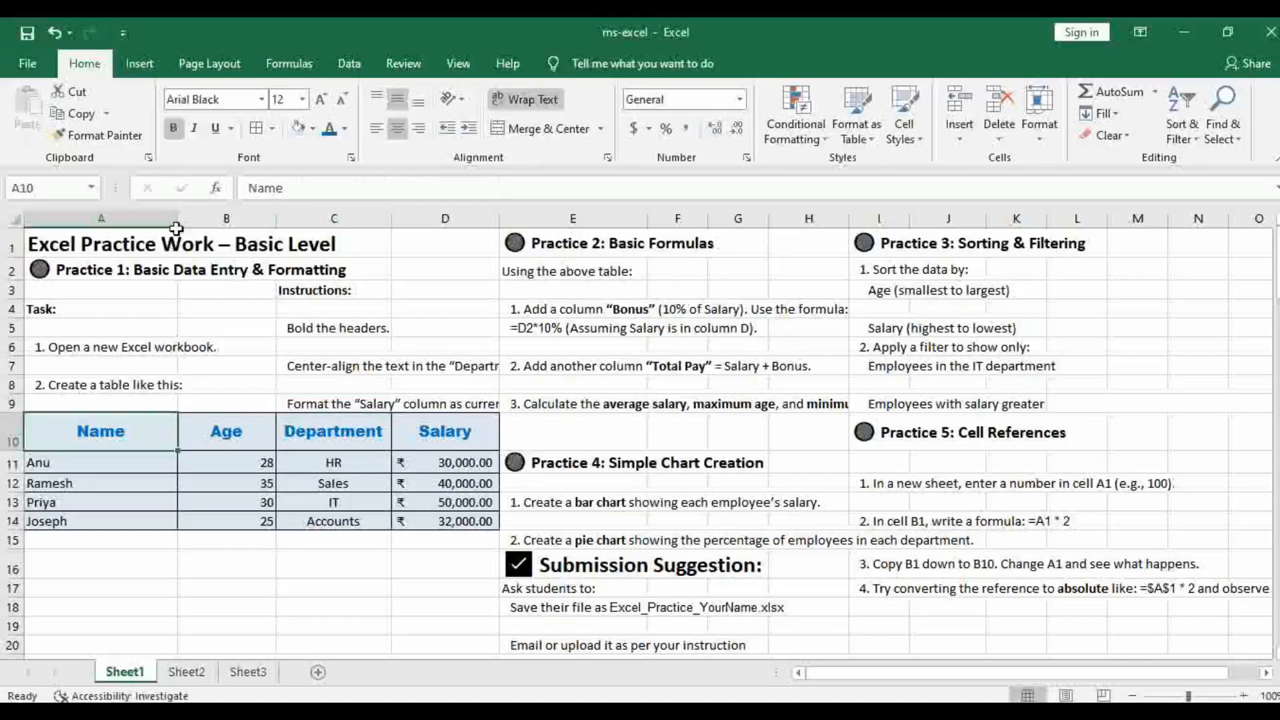
drag(178, 215, 113, 215)
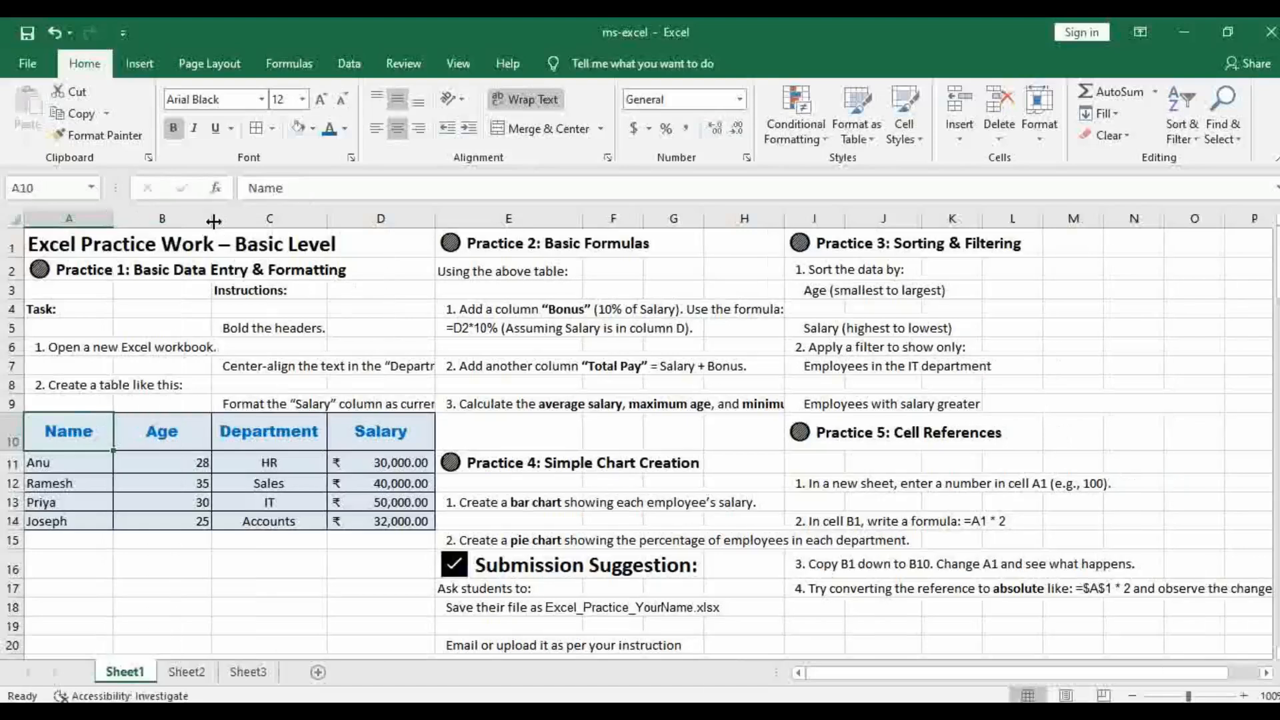
drag(211, 218, 156, 219)
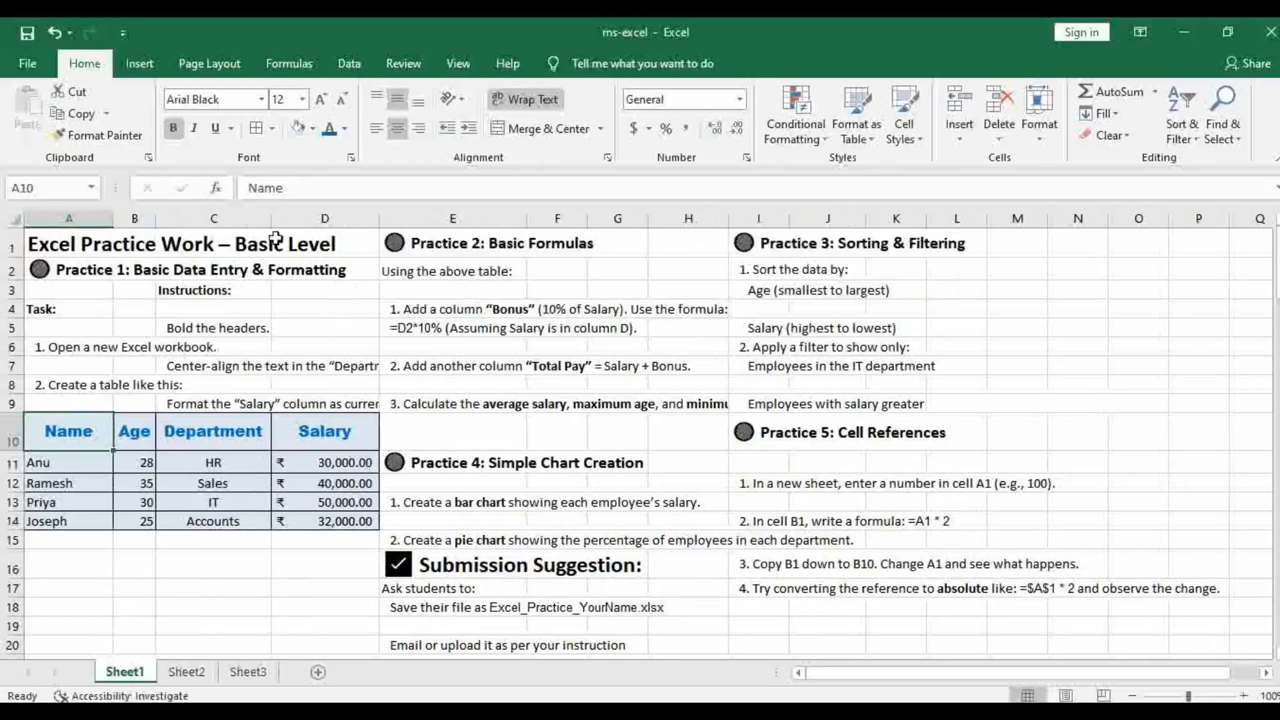
mouse_move(270, 215)
mouse_down()
mouse_move(252, 214)
mouse_move(264, 214)
mouse_up()
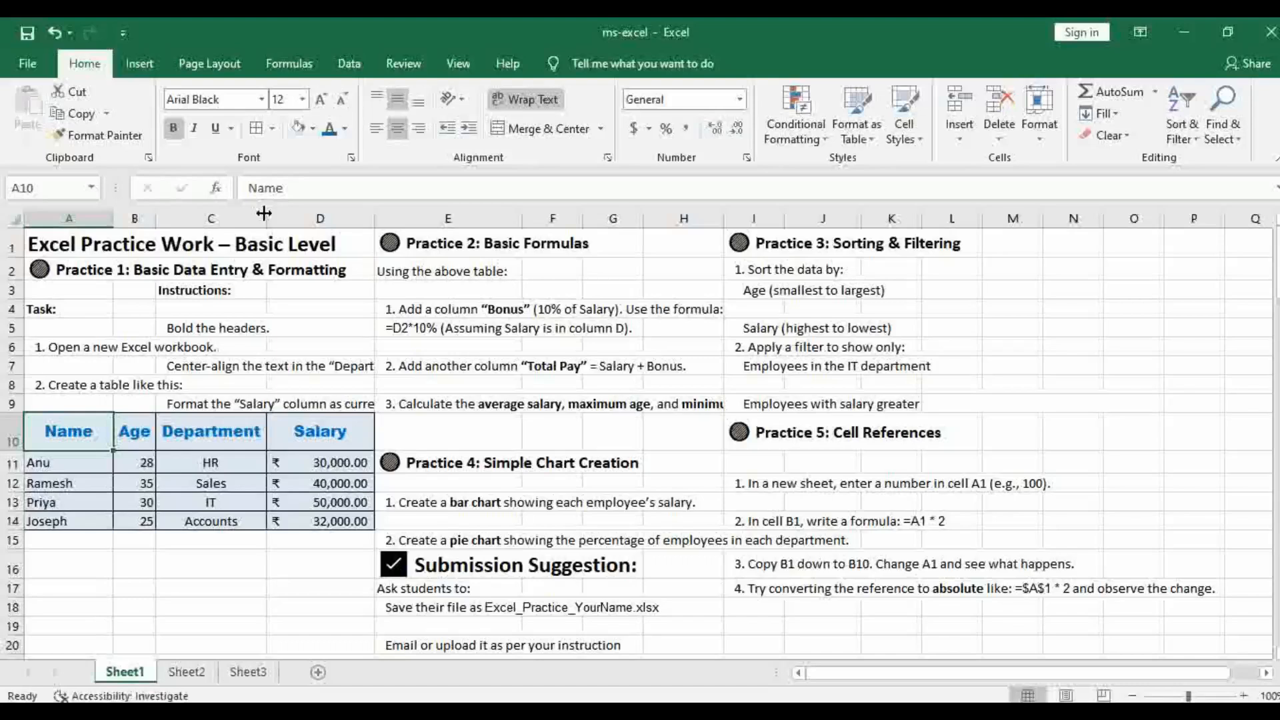
Insert an entire blank column before the Salary column from cell D10
click(337, 433)
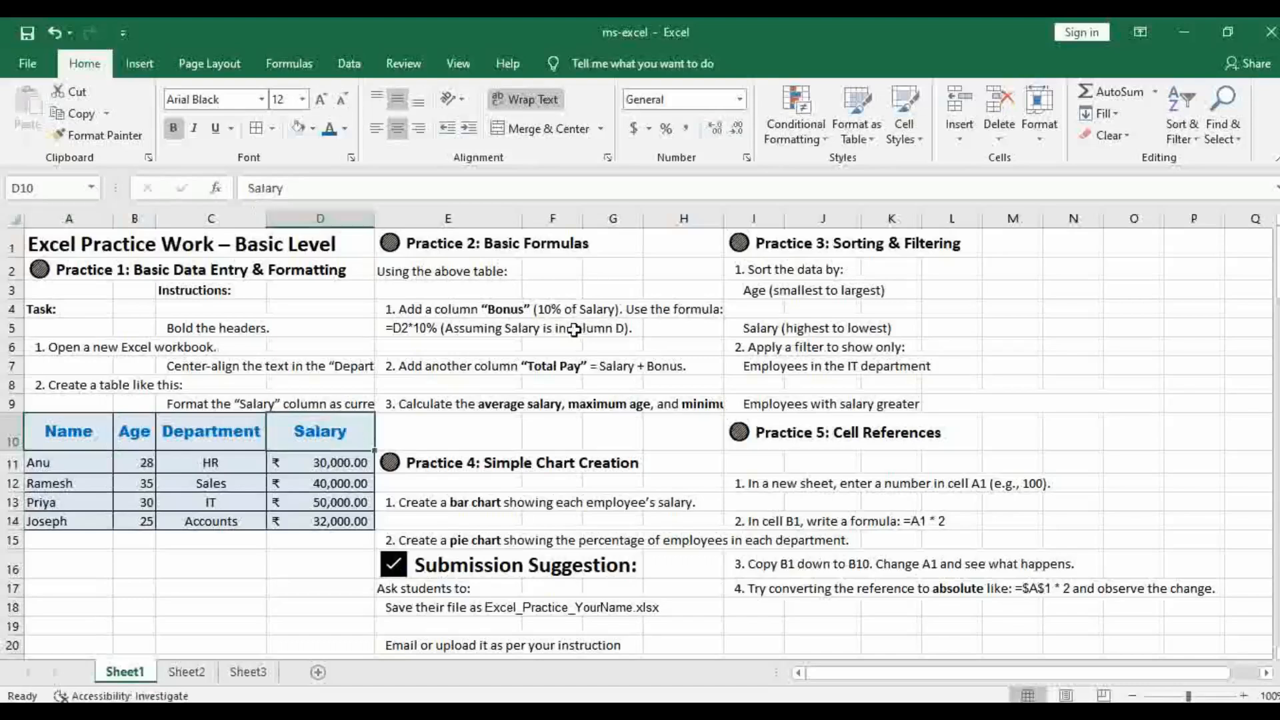
right_click(334, 434)
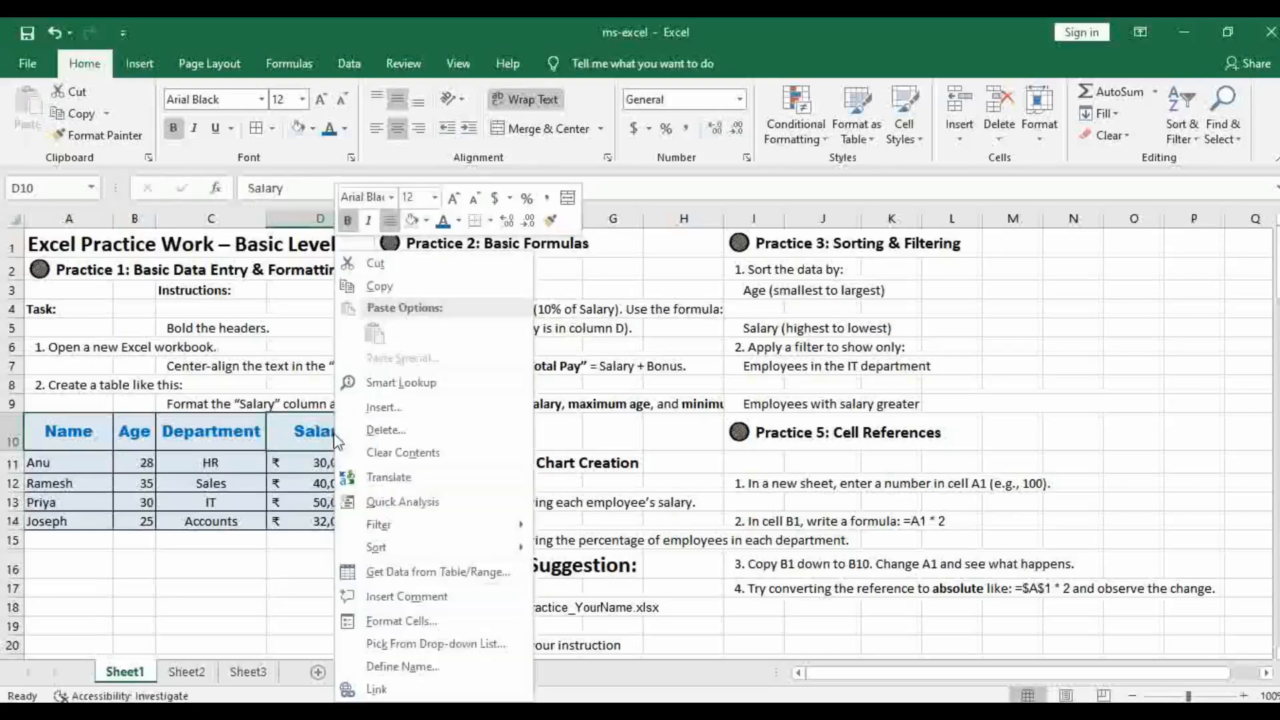
click(396, 410)
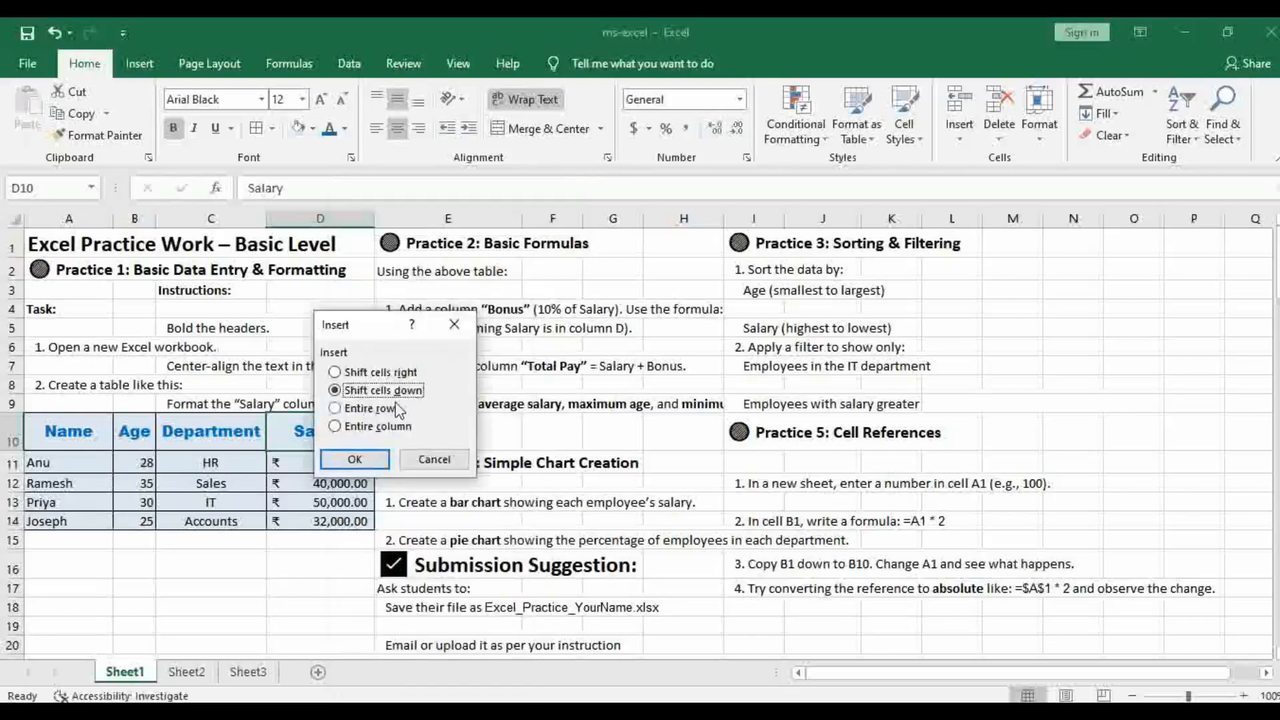
click(374, 430)
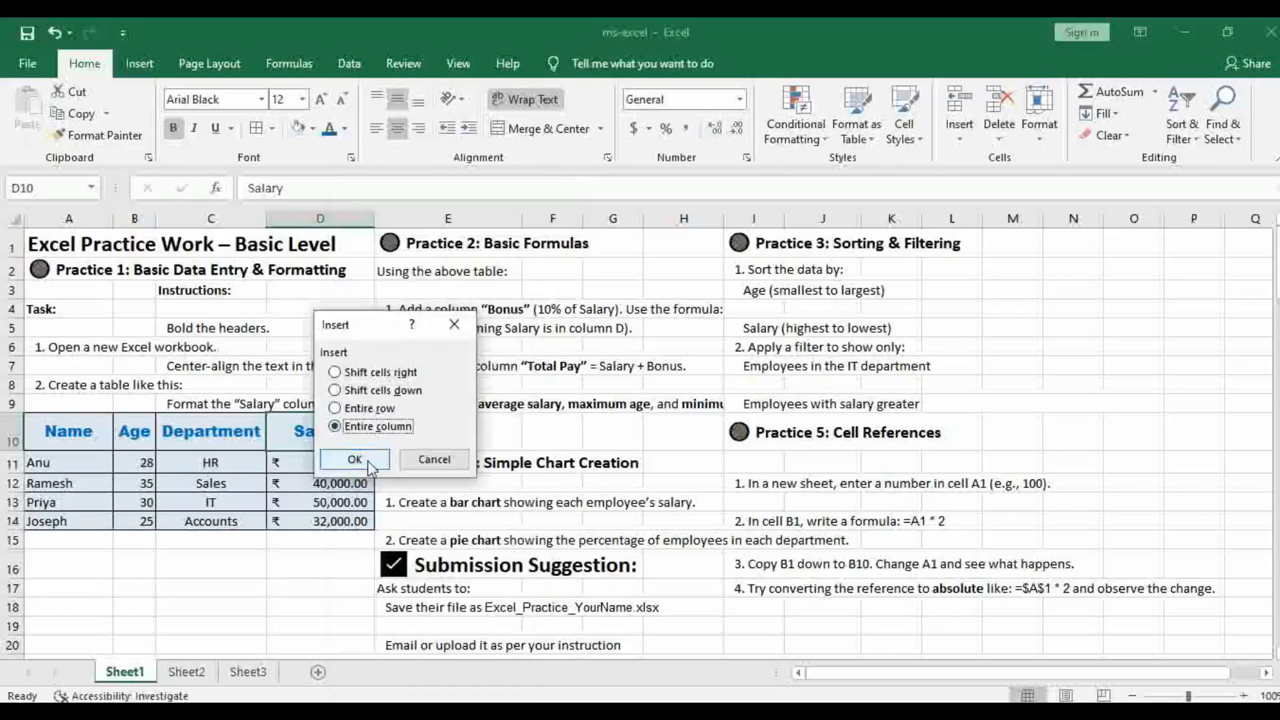
click(355, 458)
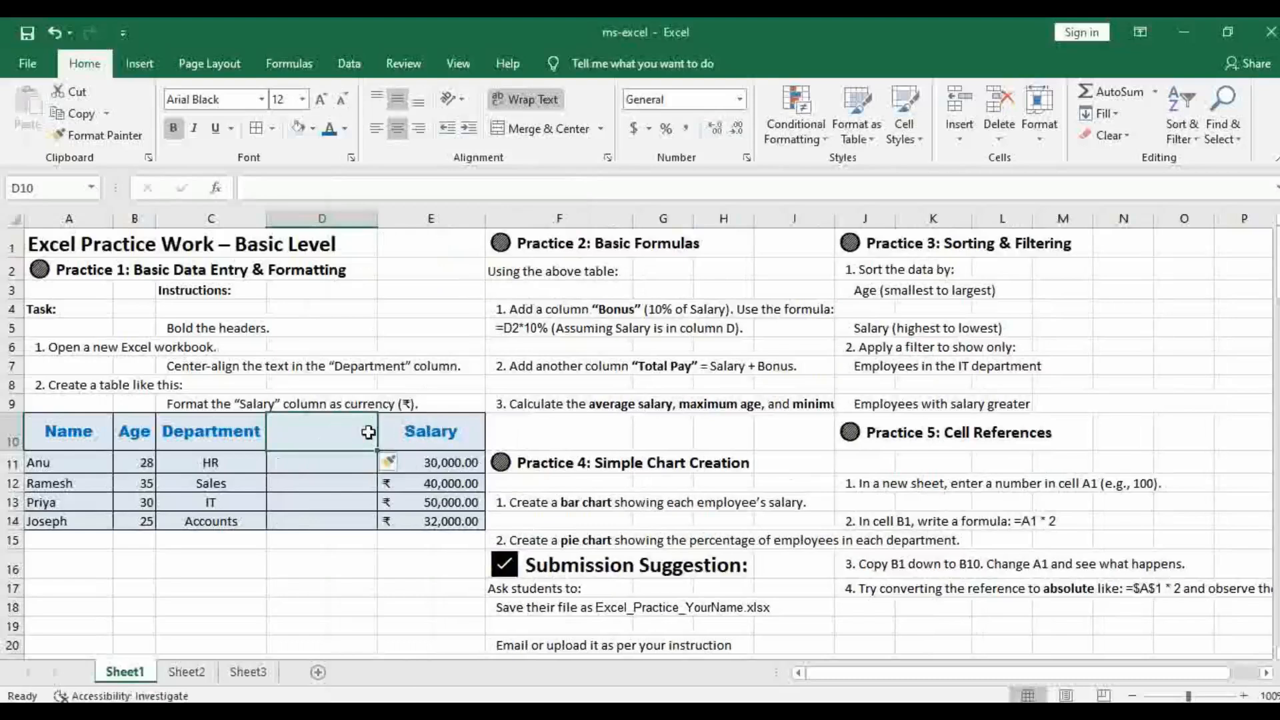
Delete the entire blank column D between Department and Salary
right_click(315, 434)
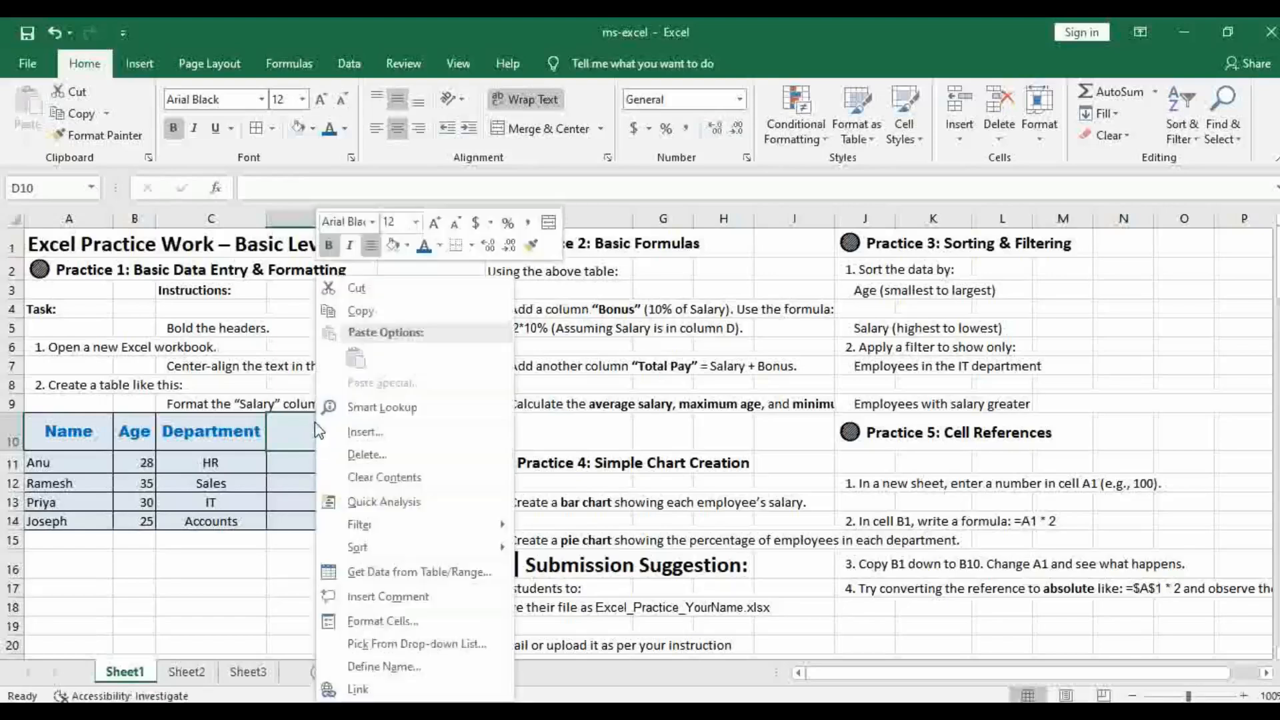
click(365, 457)
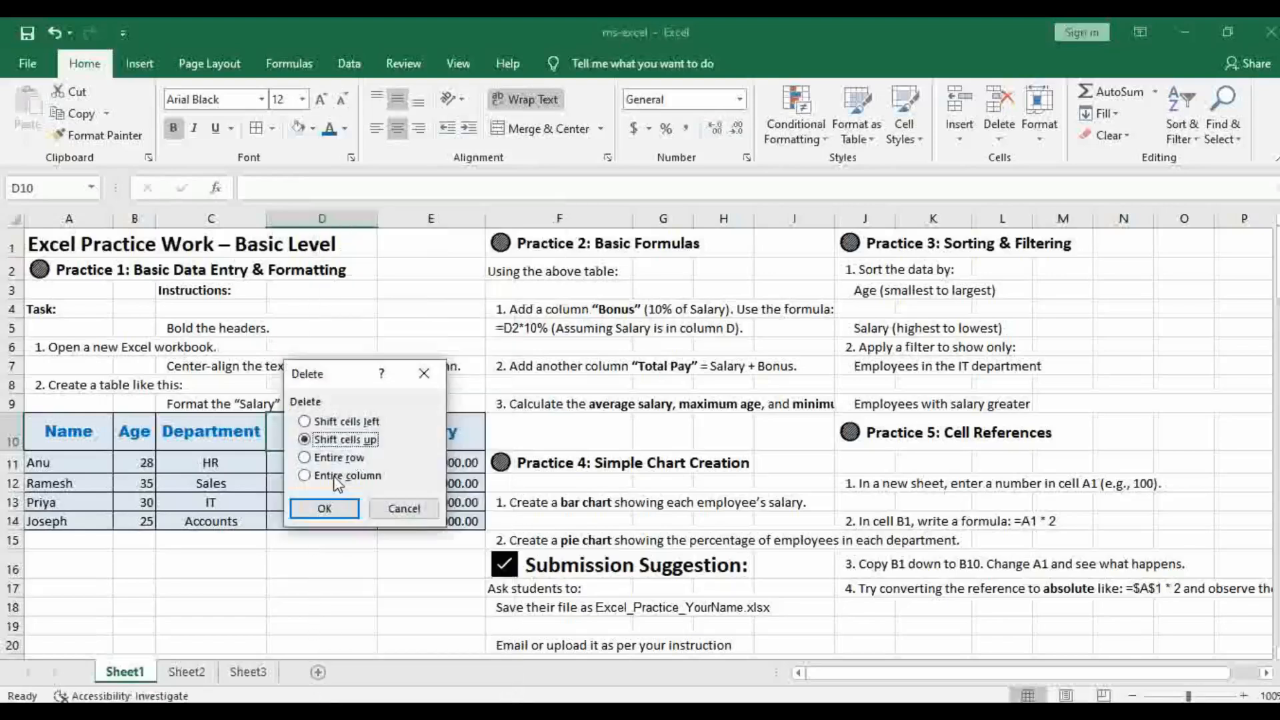
click(336, 476)
click(324, 508)
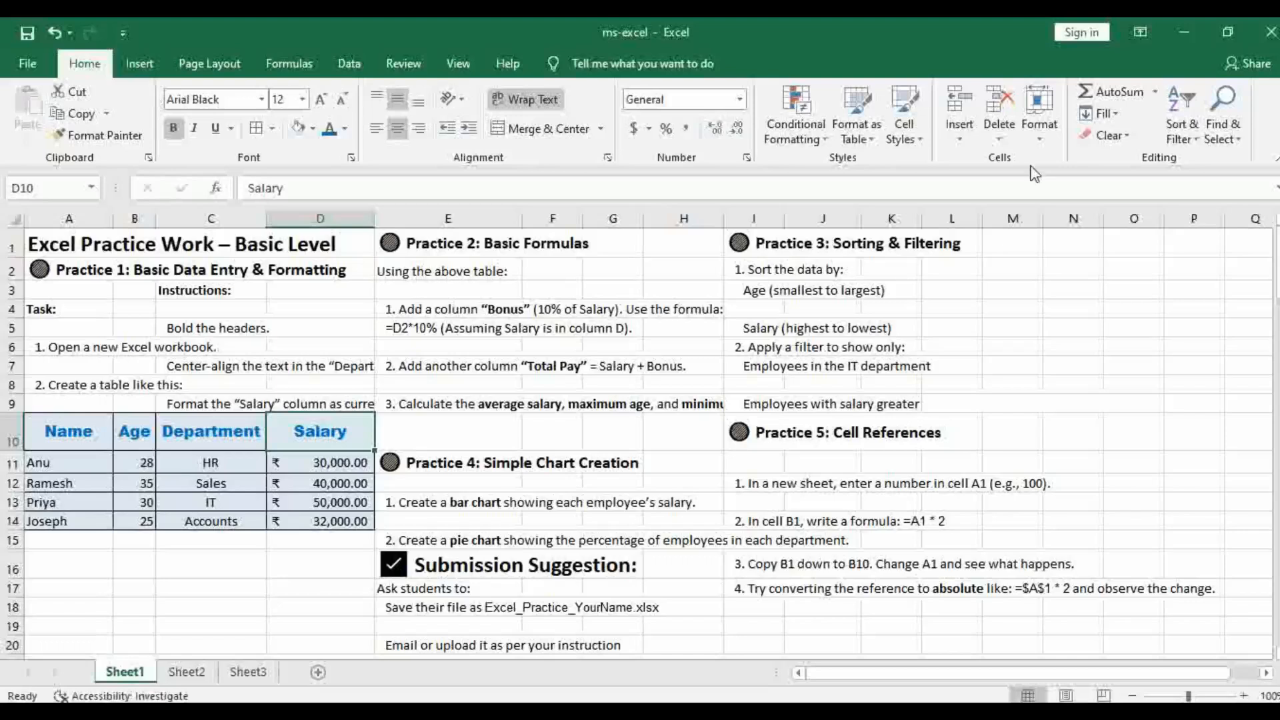
Insert a blank sheet column before Salary once more and remove it by deleting the entire column
click(960, 140)
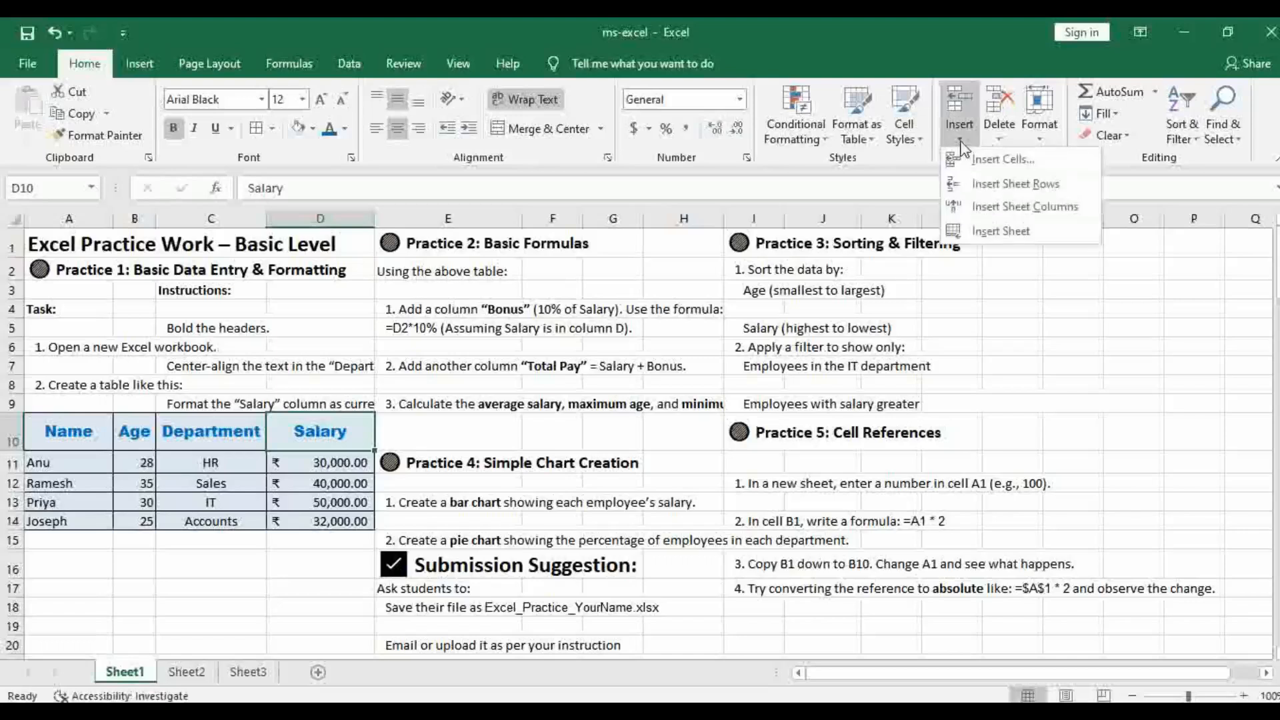
click(1009, 204)
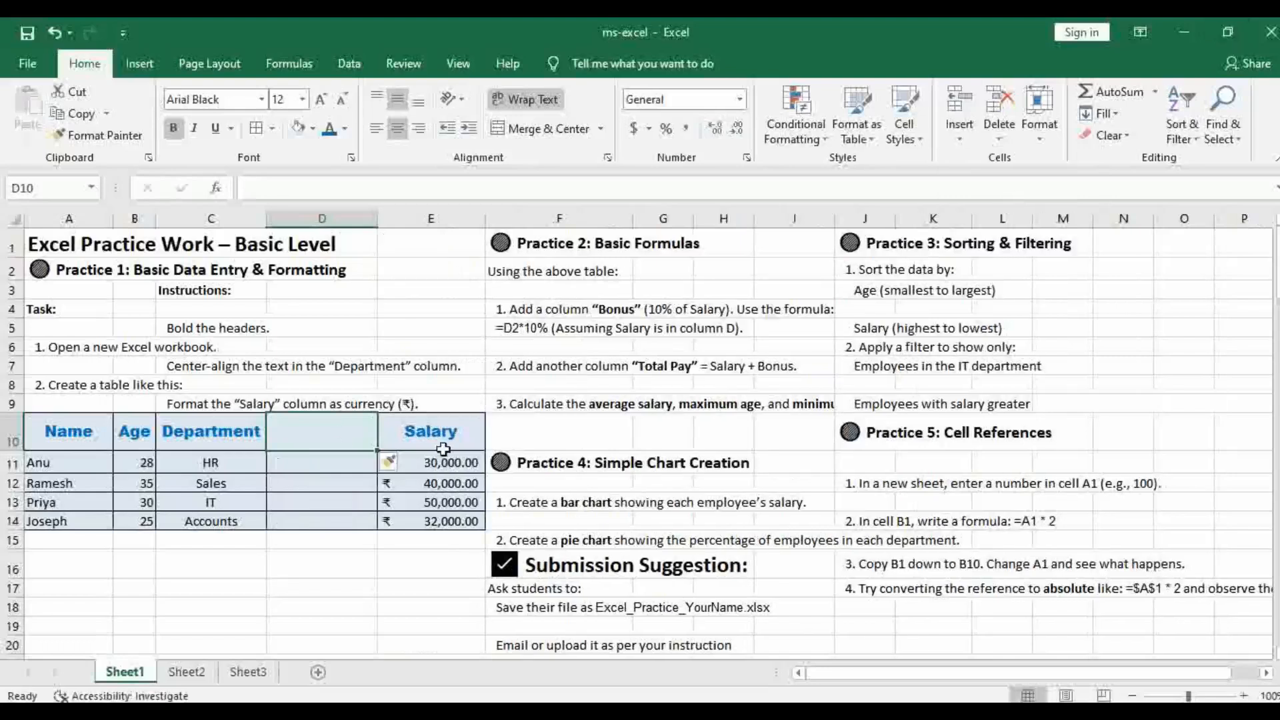
right_click(315, 432)
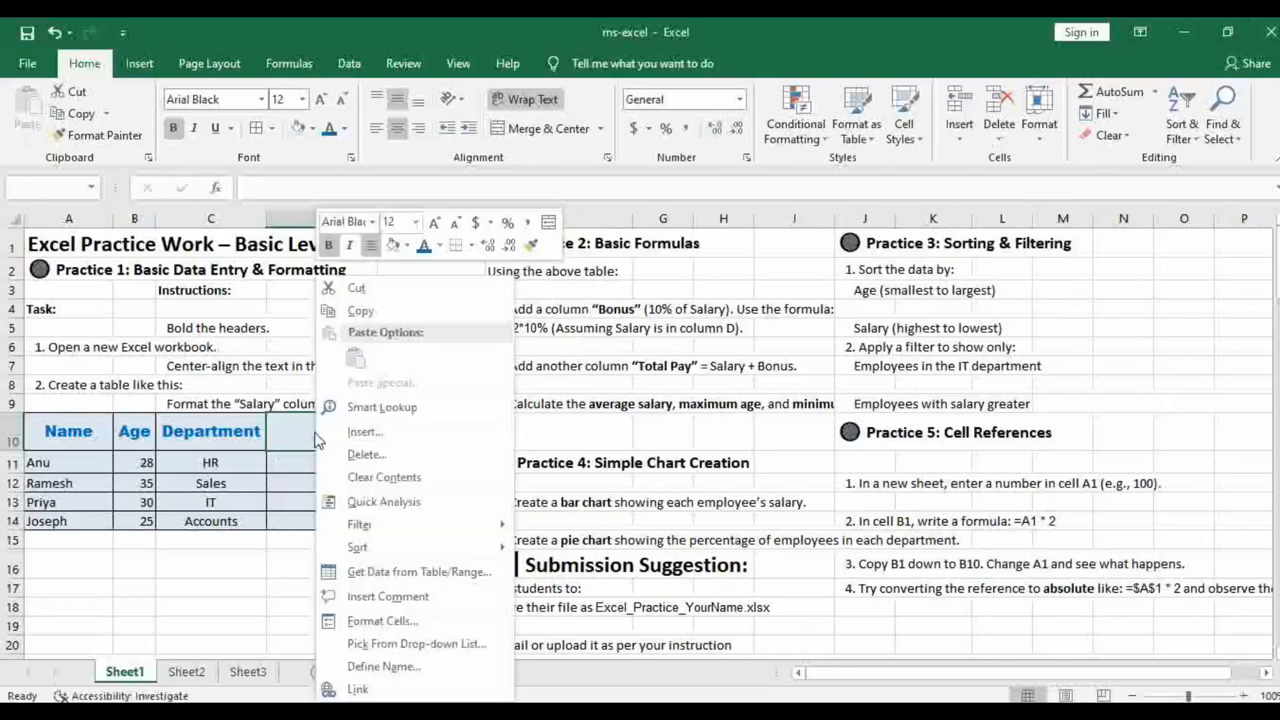
click(373, 453)
click(360, 470)
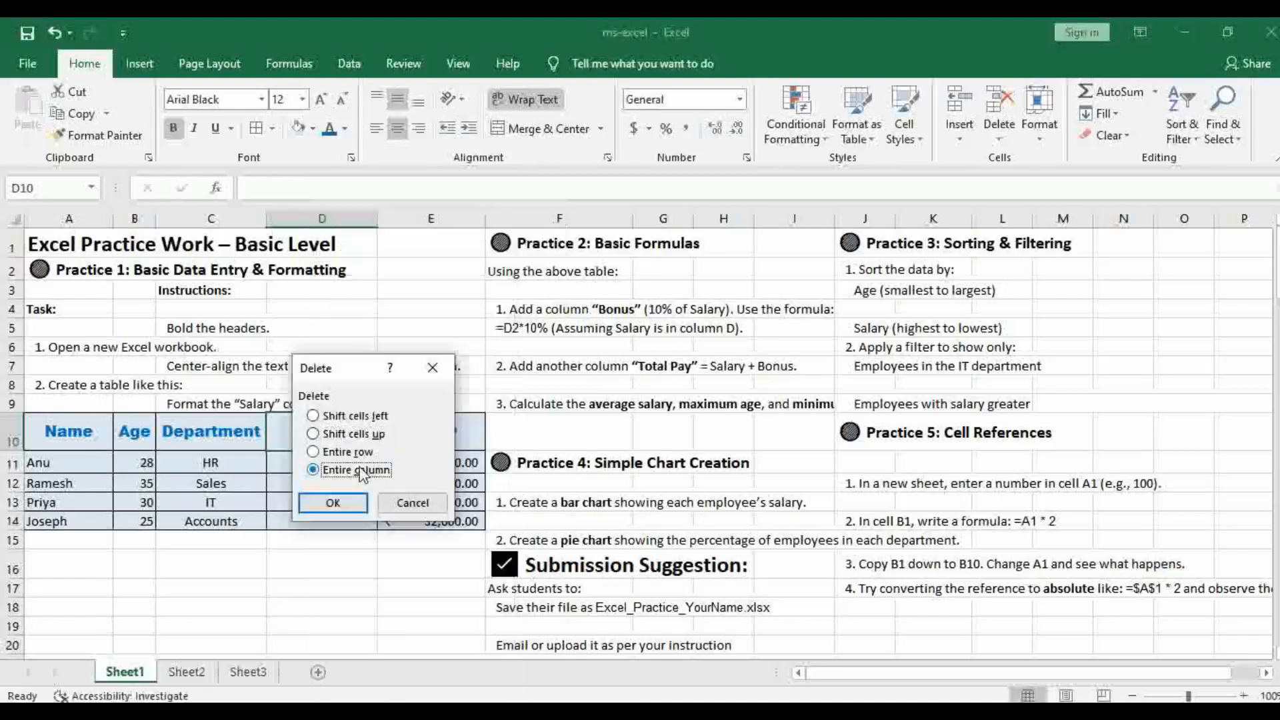
click(334, 503)
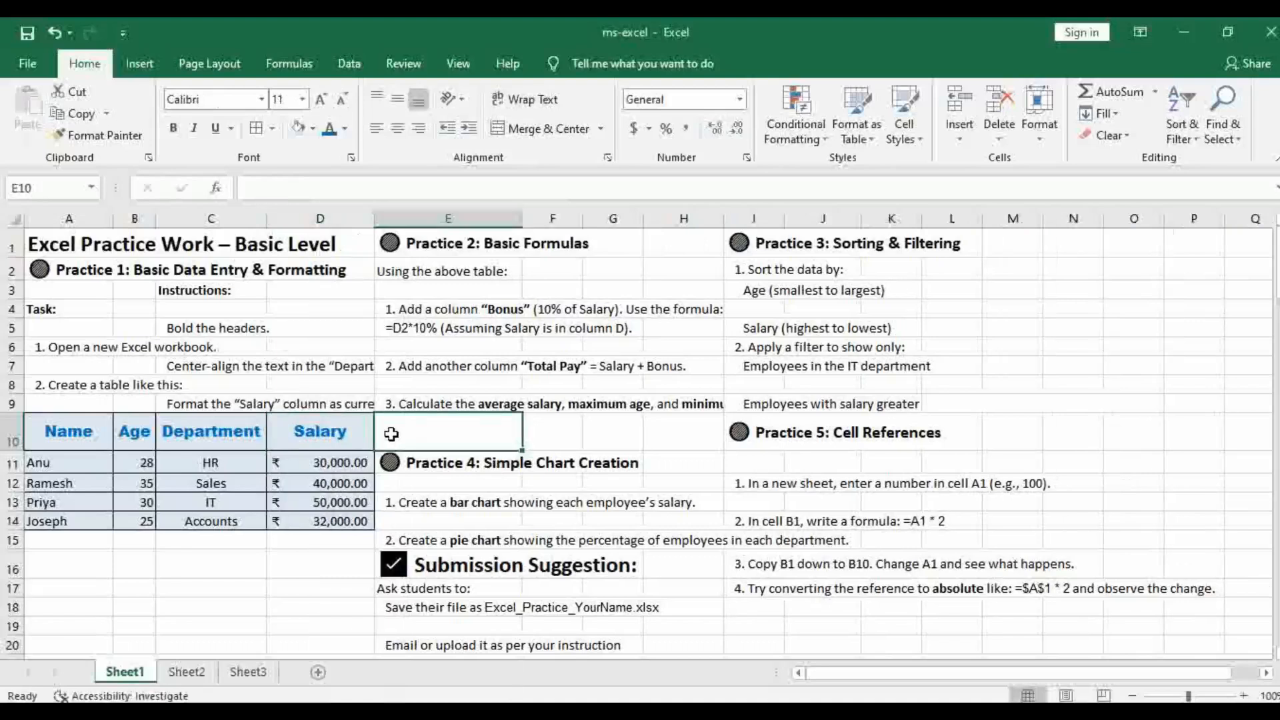
Insert a blank sheet column E after Salary and apply all borders to E10:E14
click(959, 138)
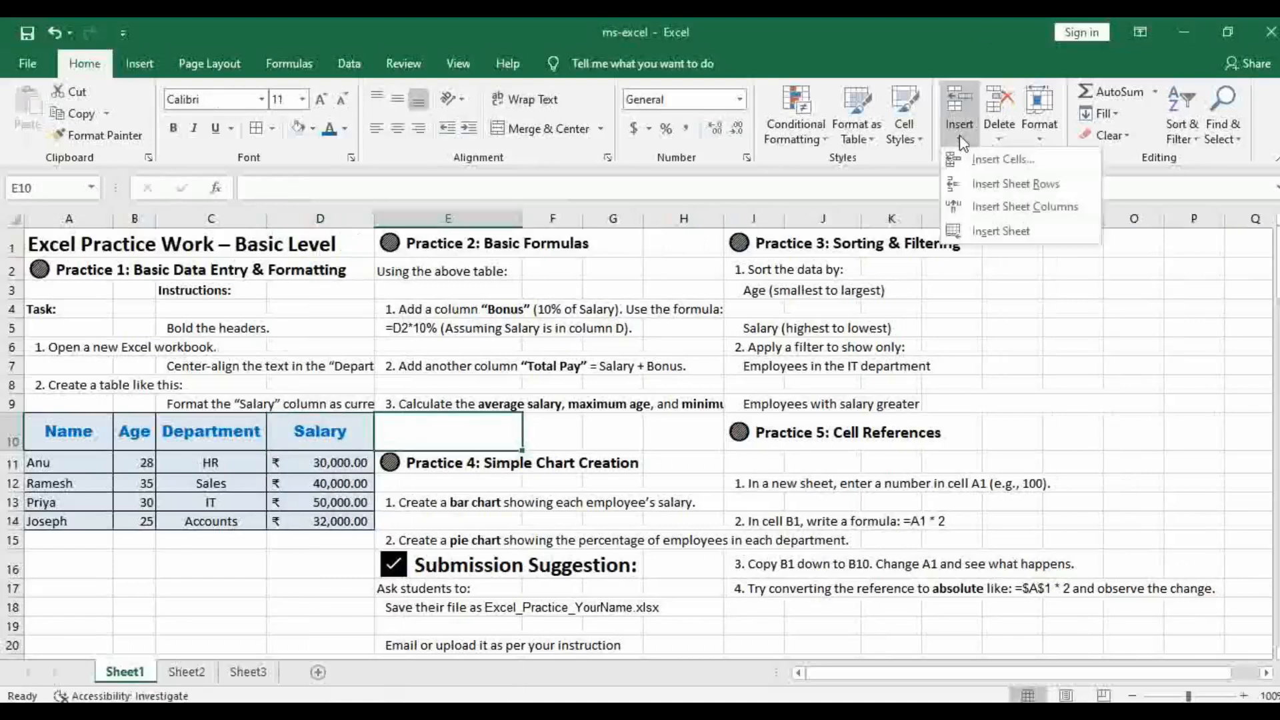
click(1013, 208)
click(468, 504)
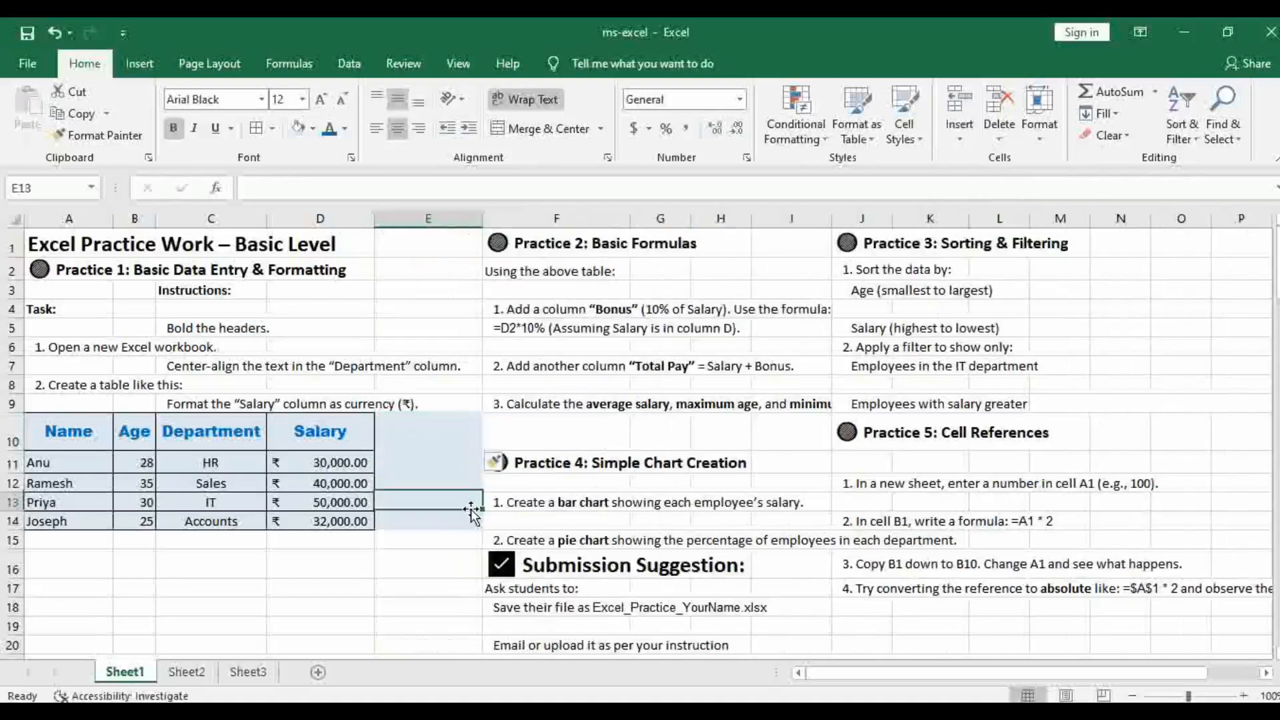
drag(408, 440, 403, 524)
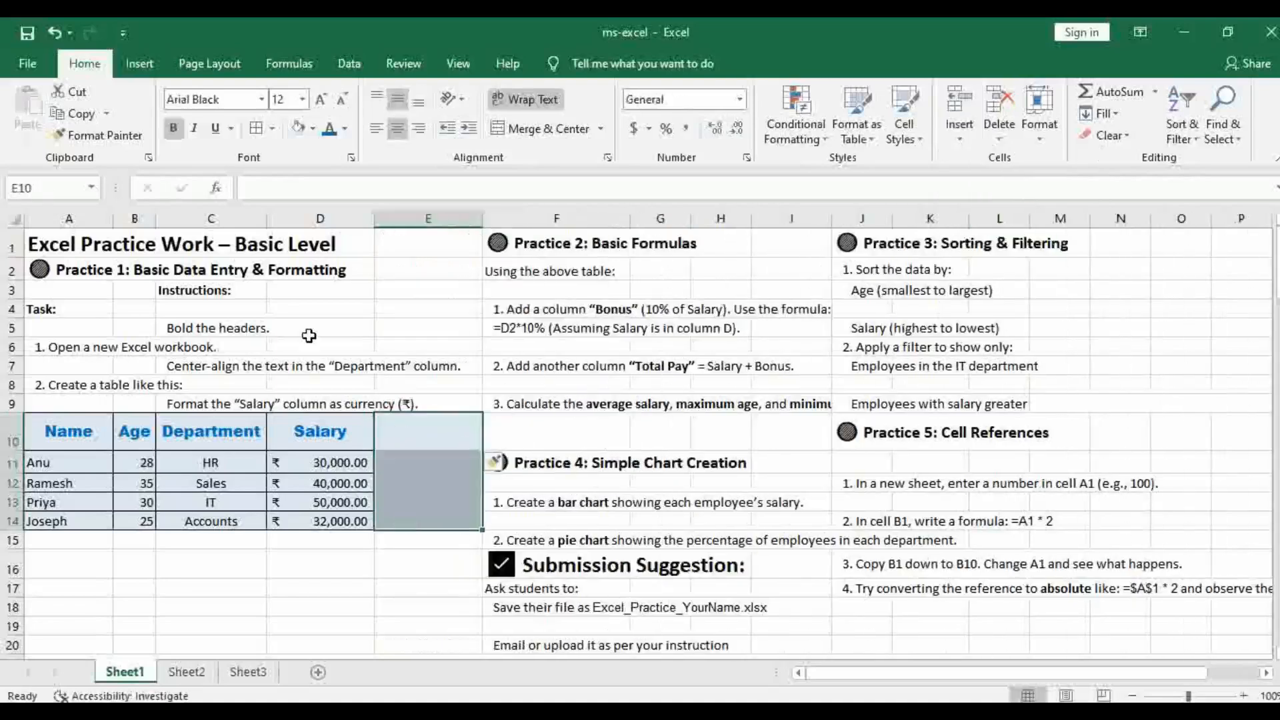
click(257, 128)
Enter the header Bonus in cell E10
click(431, 436)
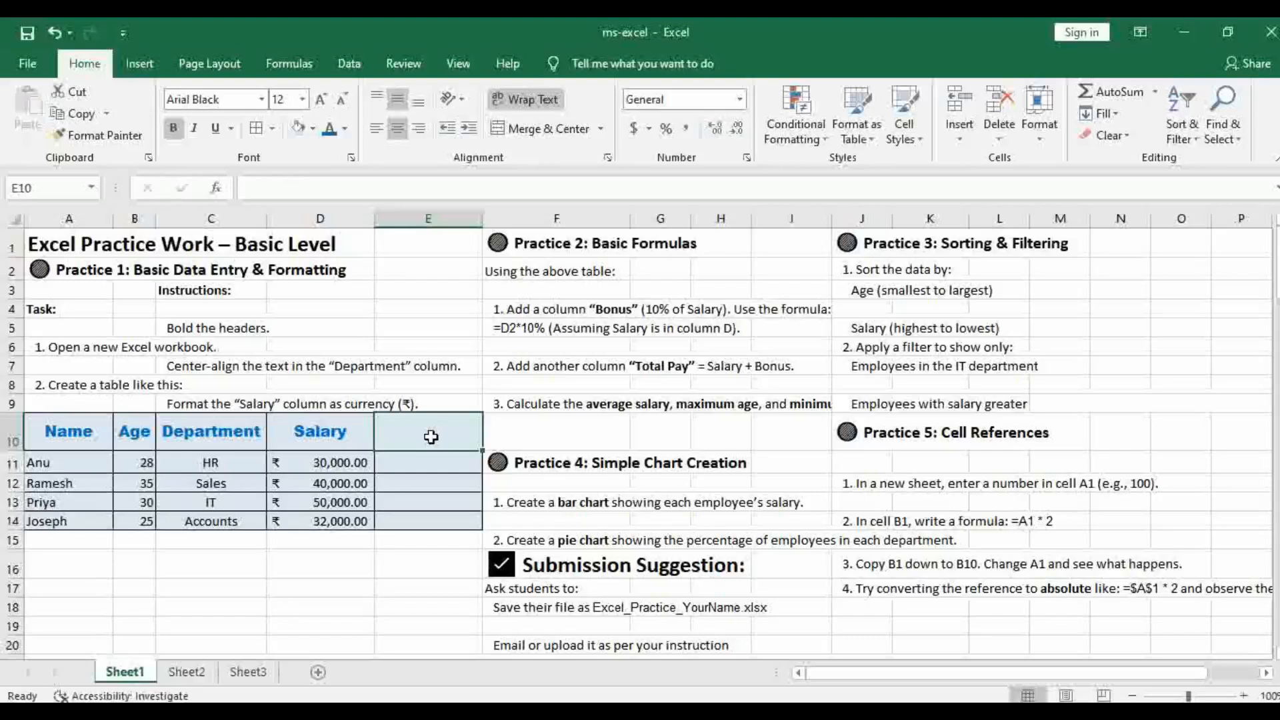
text(Bonu)
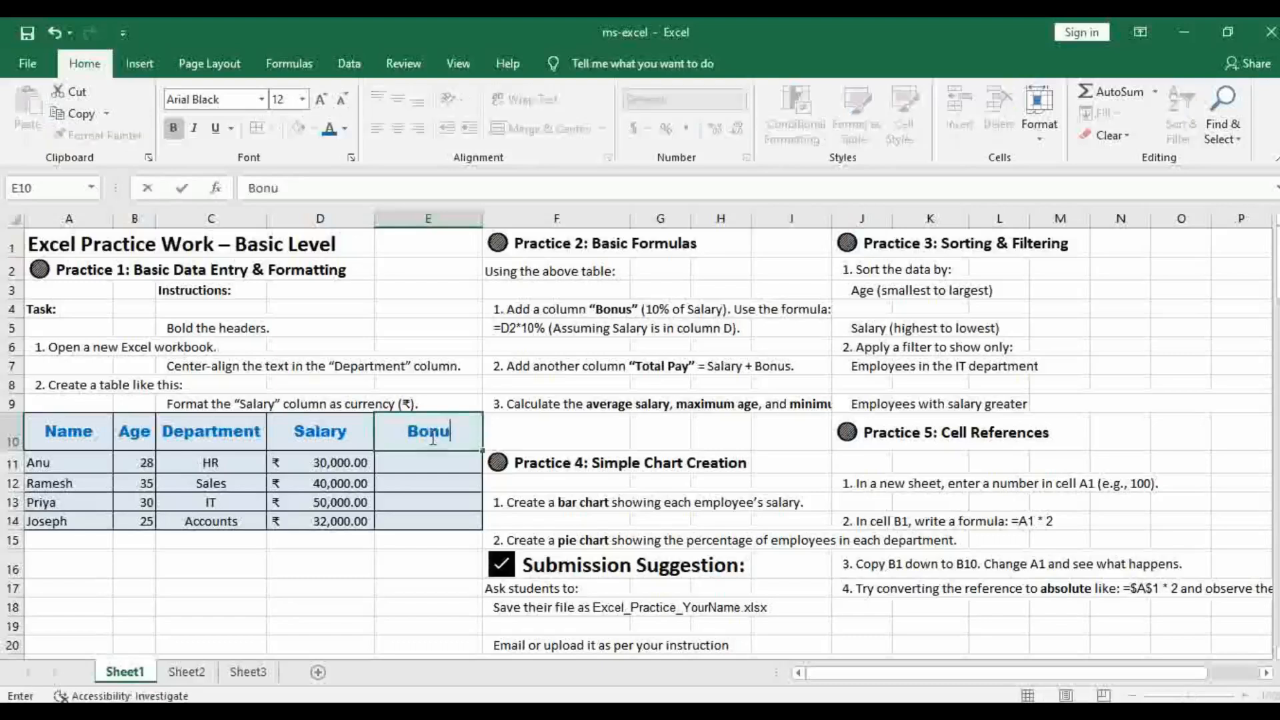
text(s)
Enter the formula =D11*10% in E11 to calculate the first employee's bonus
click(406, 467)
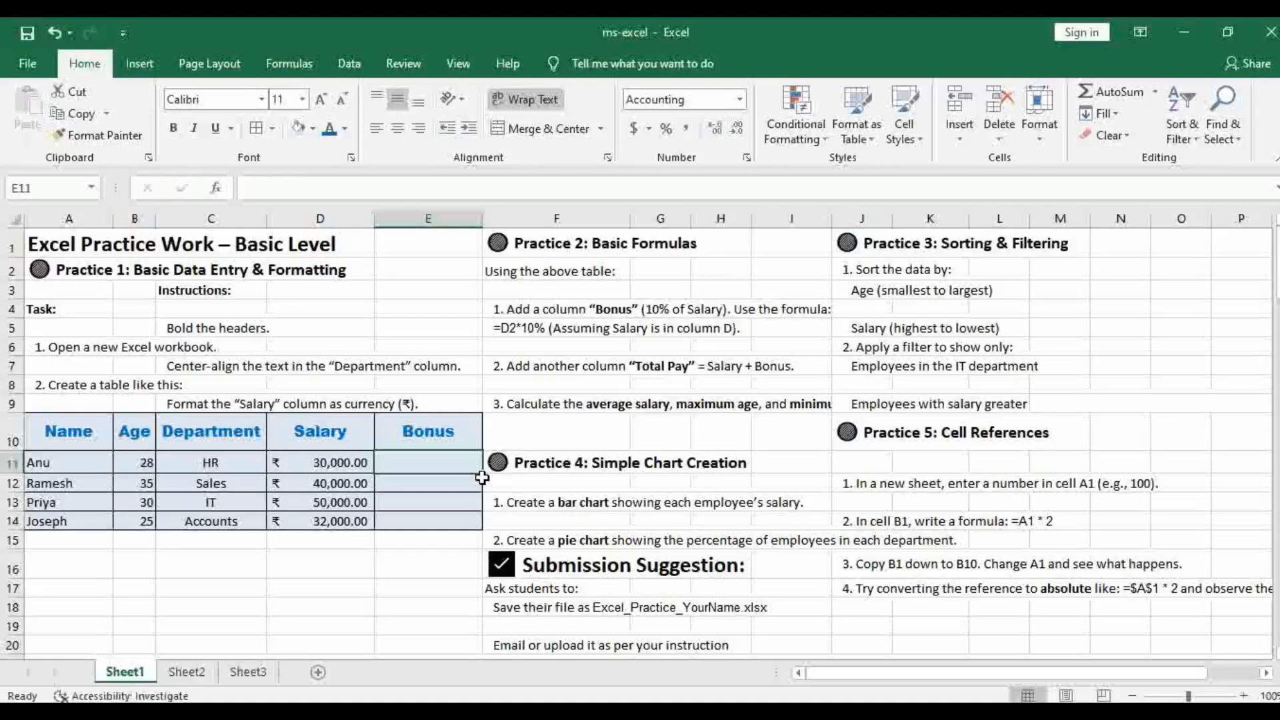
text(=)
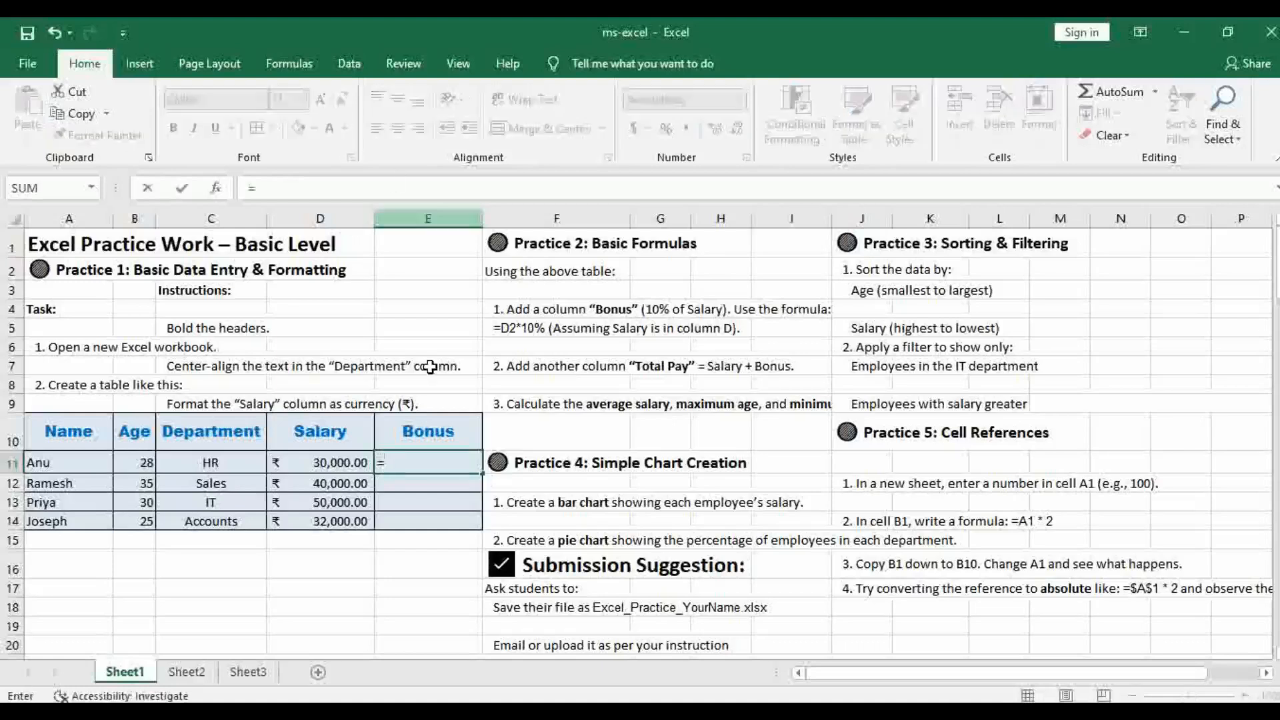
click(328, 465)
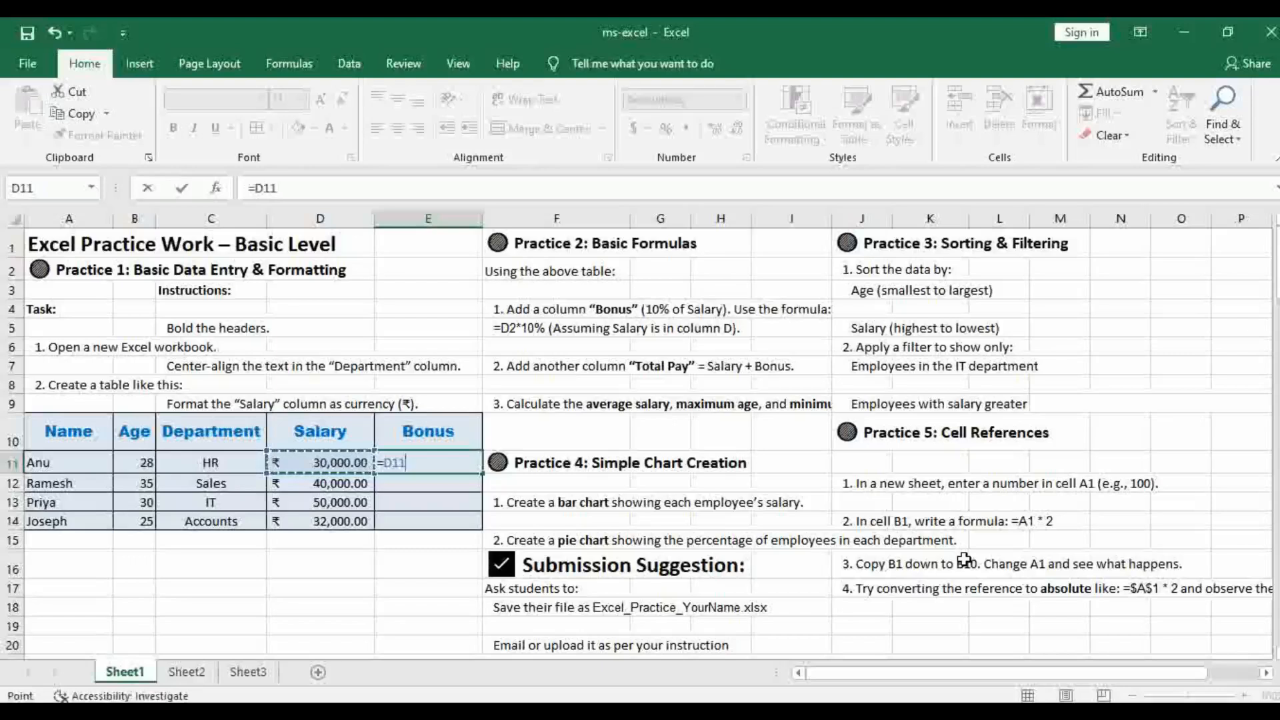
text(*)
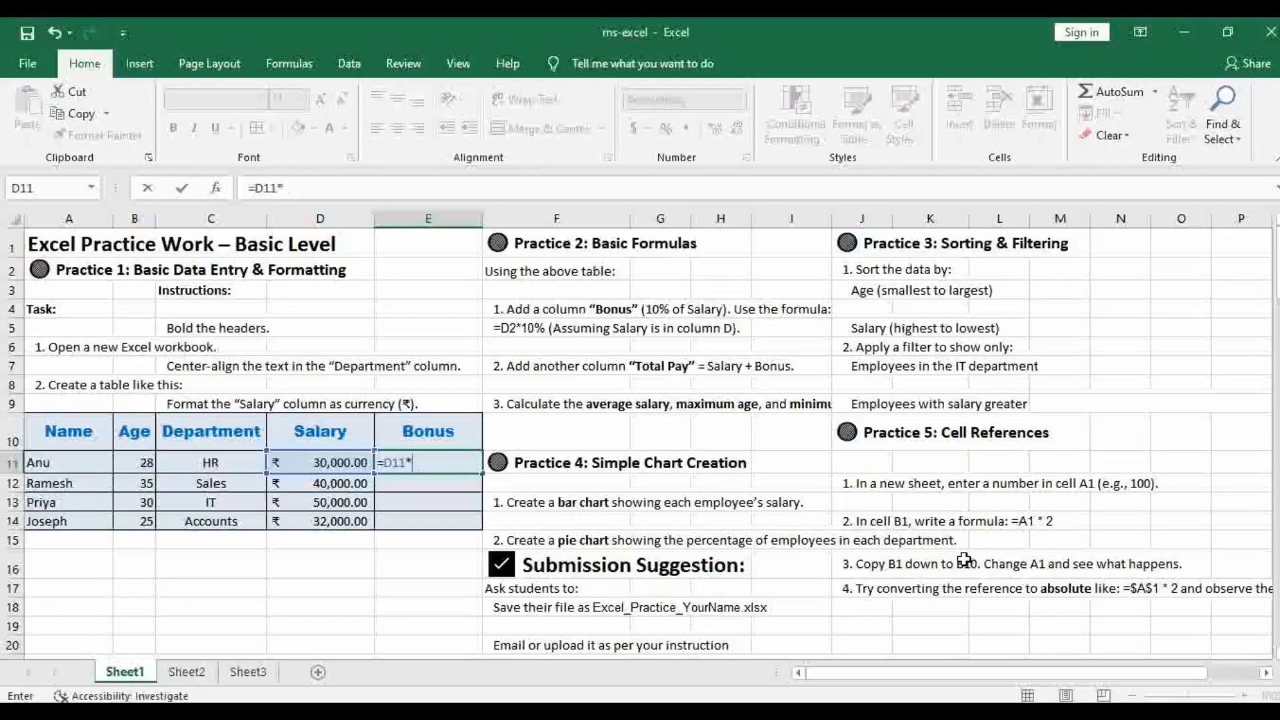
text(%)
key(Return)
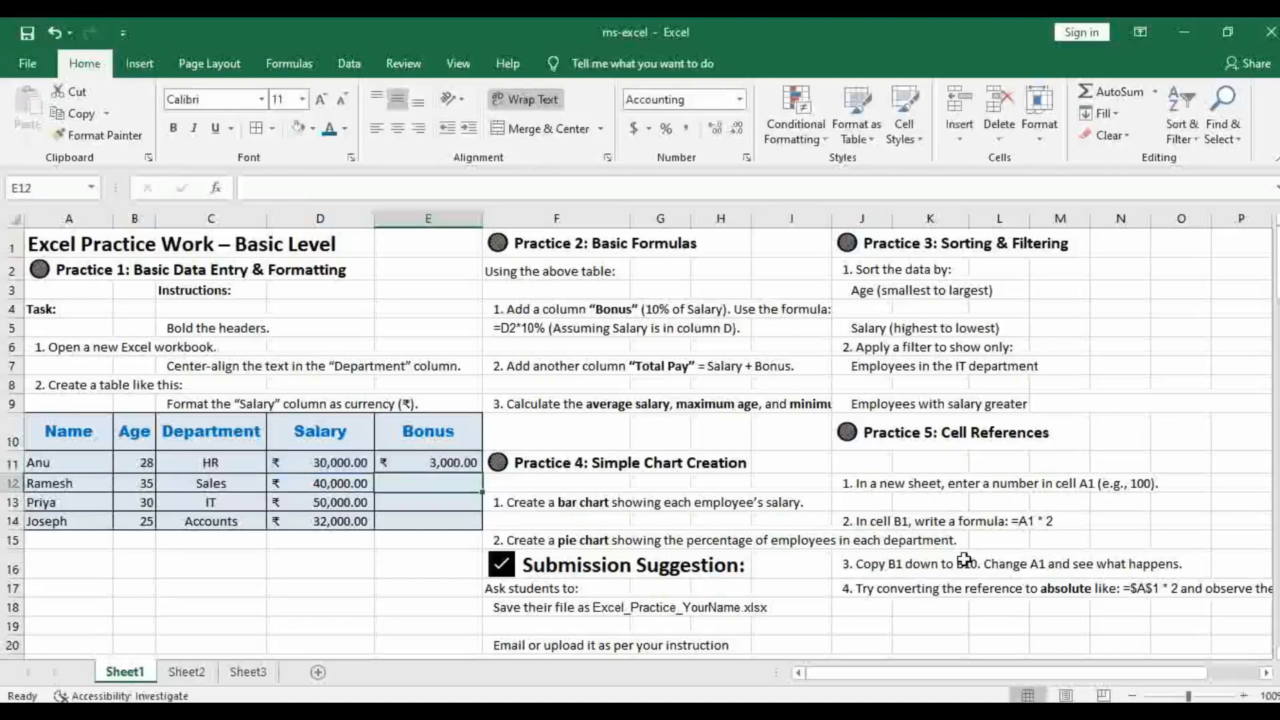
Fill the Bonus formula from E11 down to E18 and clear the surplus contents of E15:E18
click(402, 461)
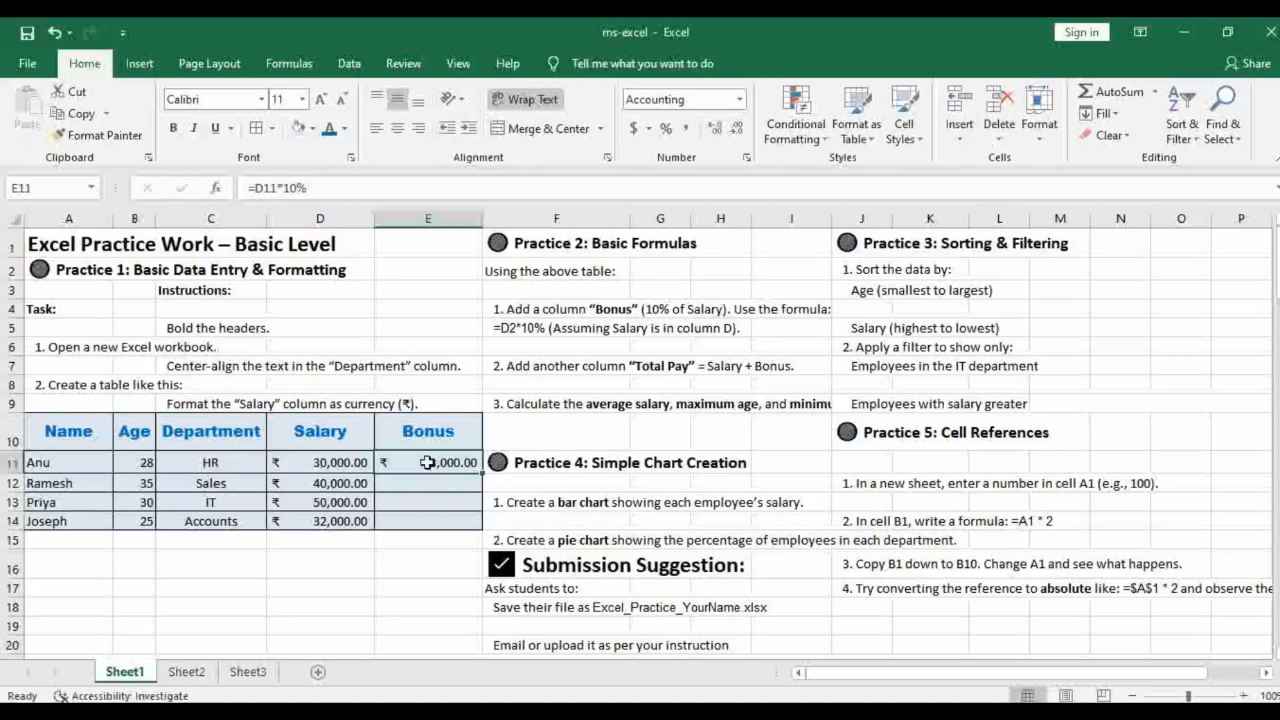
click(480, 473)
drag(480, 472, 467, 608)
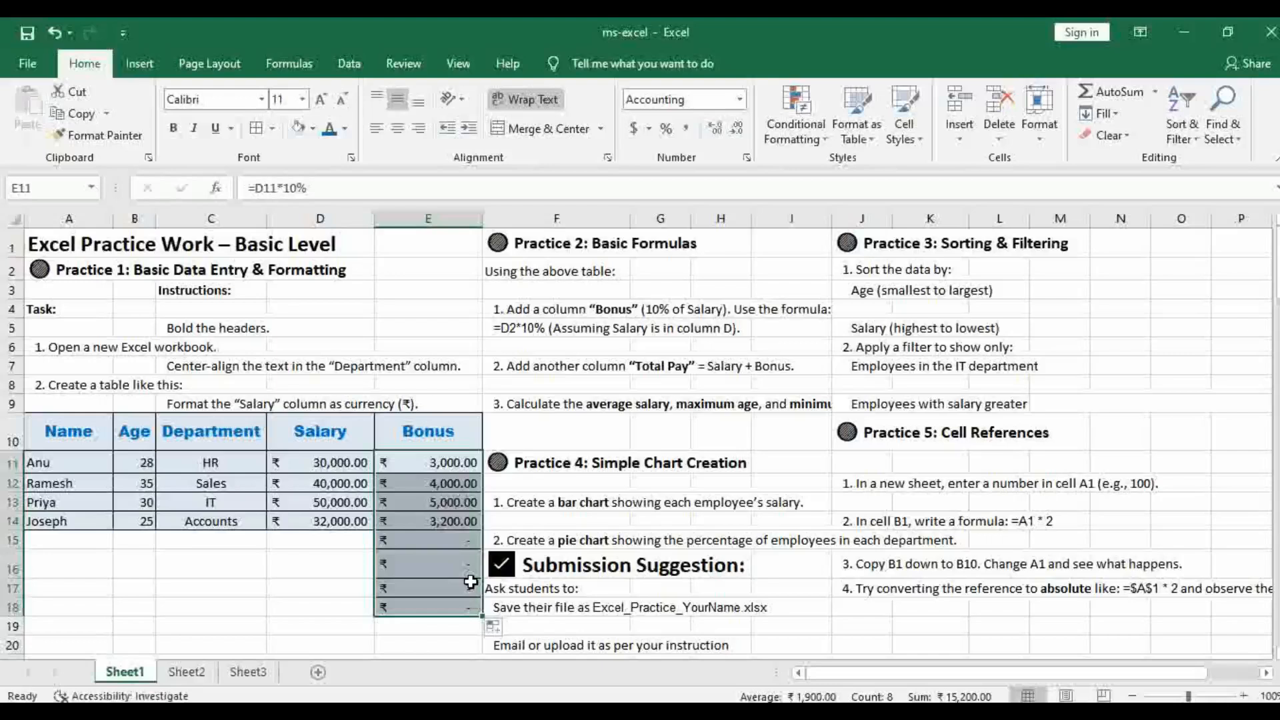
drag(410, 538, 427, 609)
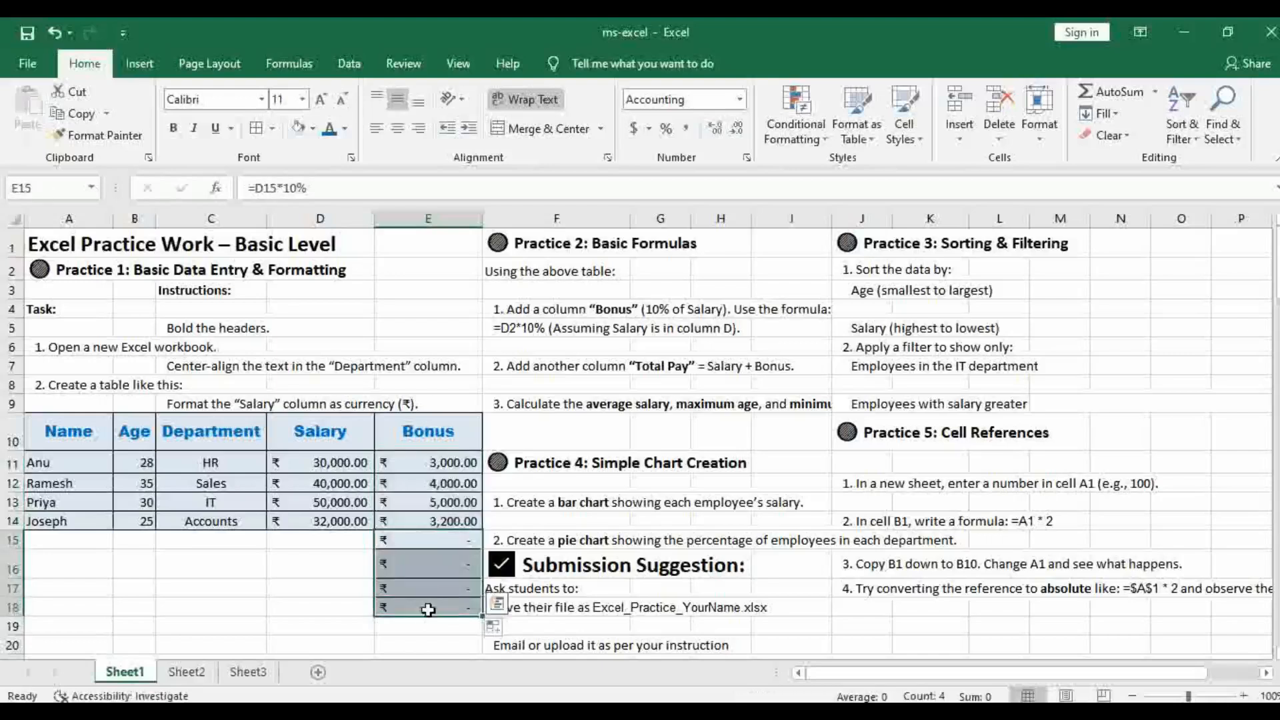
key(Delete)
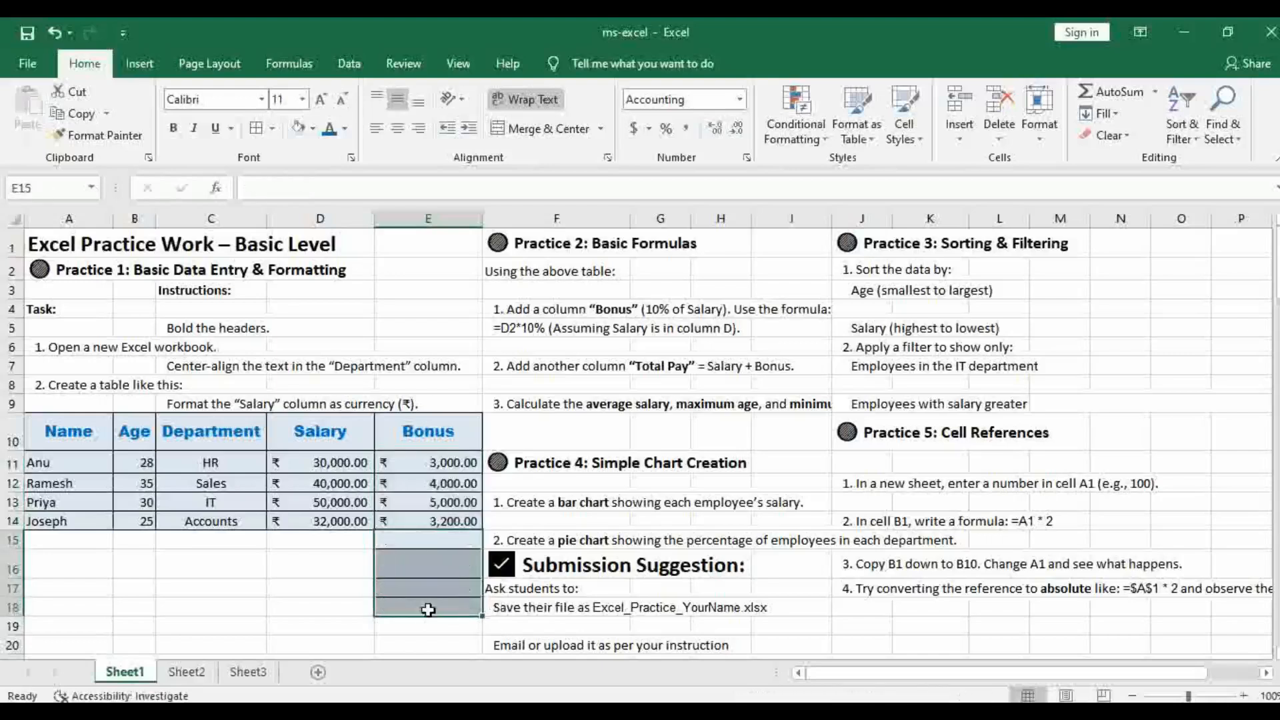
Refill the Bonus formula from E11 down to E14 only, and check the formula in E12
click(421, 521)
click(453, 468)
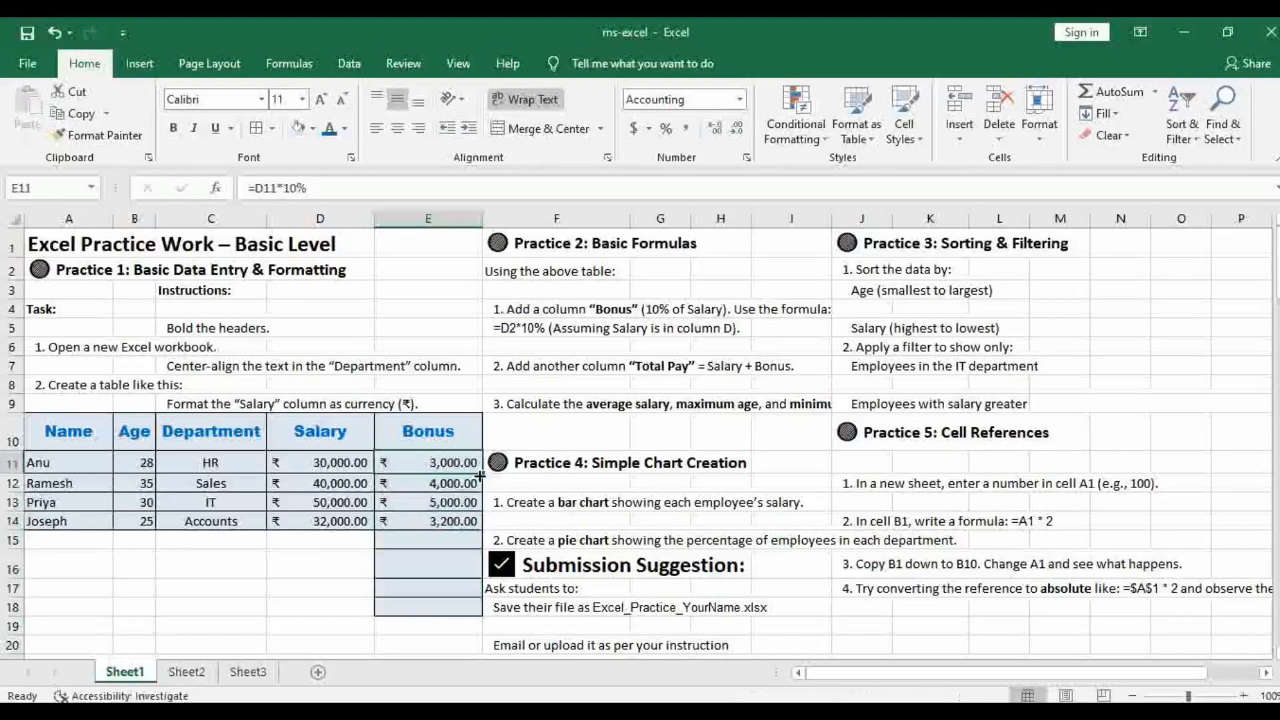
drag(484, 476, 480, 532)
click(453, 482)
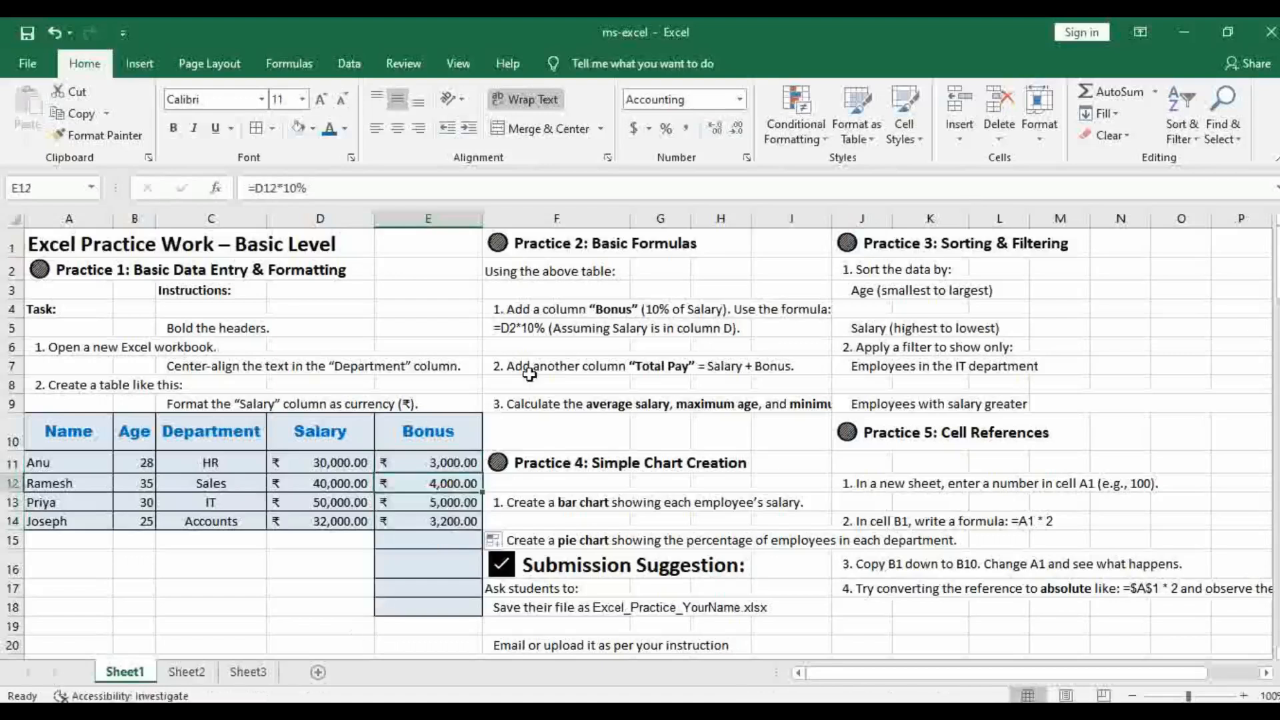
Insert a new sheet column at F beside Bonus and apply cell borders to F10:F14
click(544, 432)
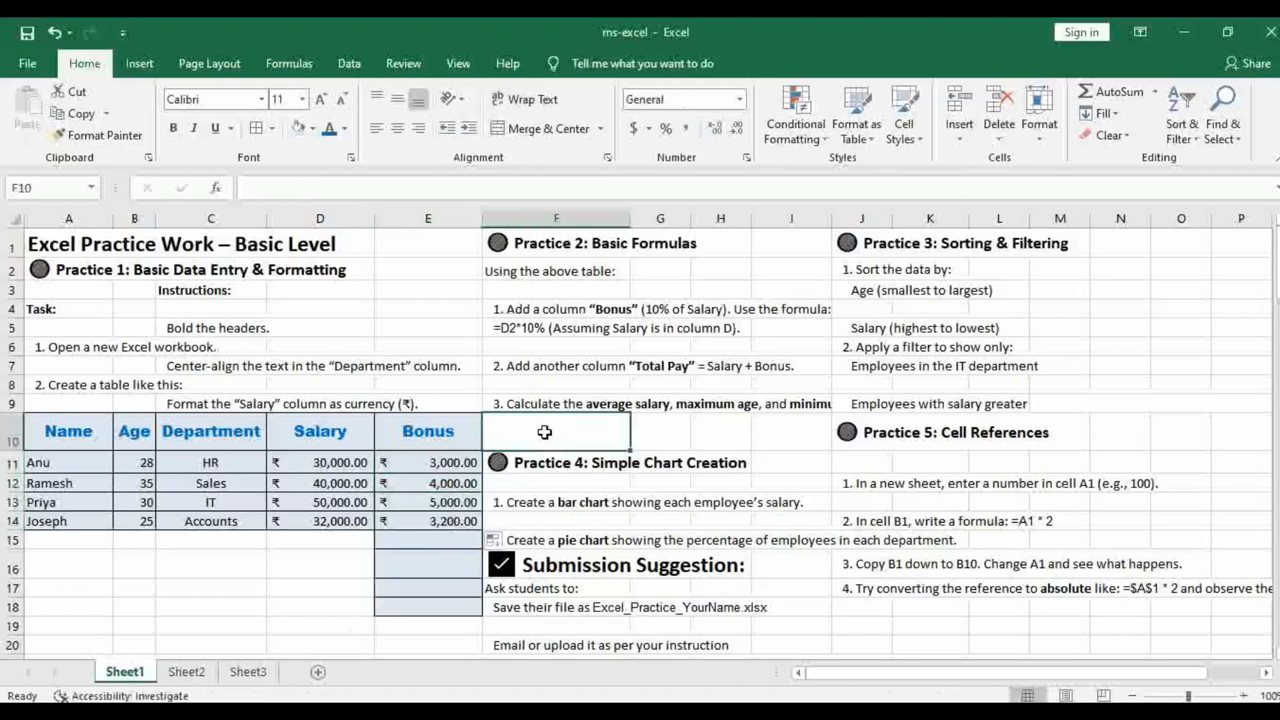
click(960, 142)
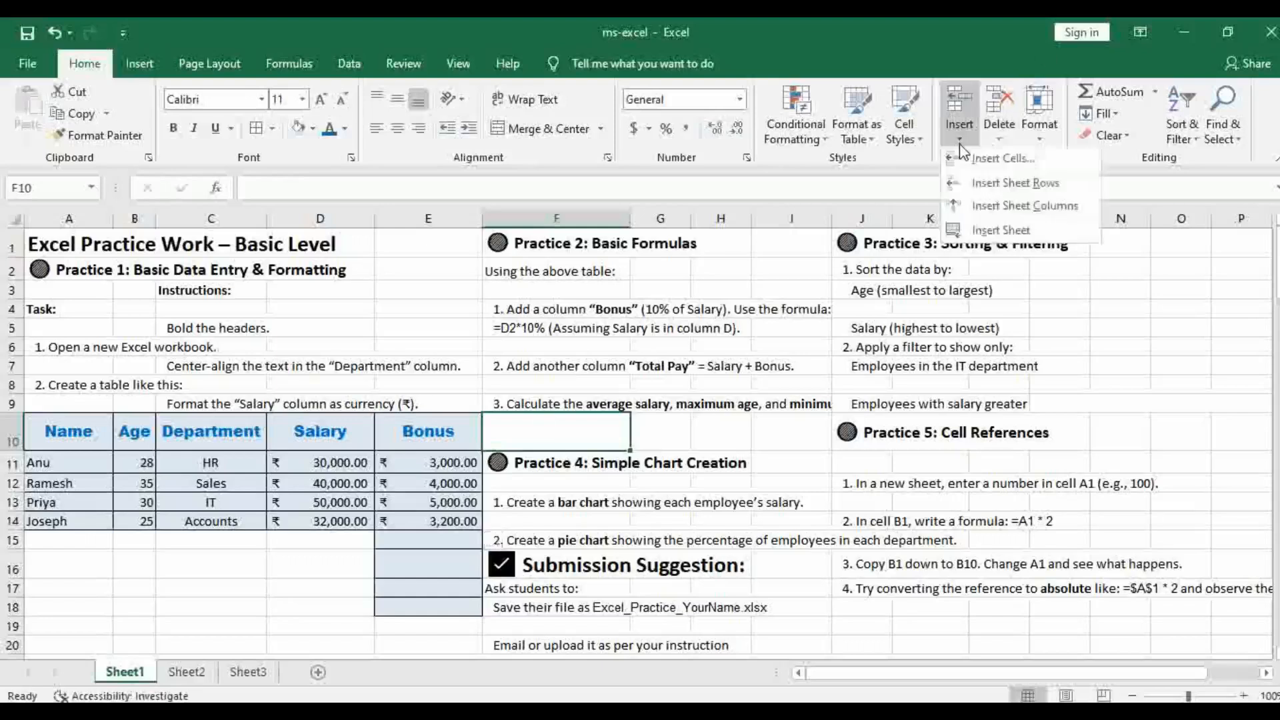
click(1020, 207)
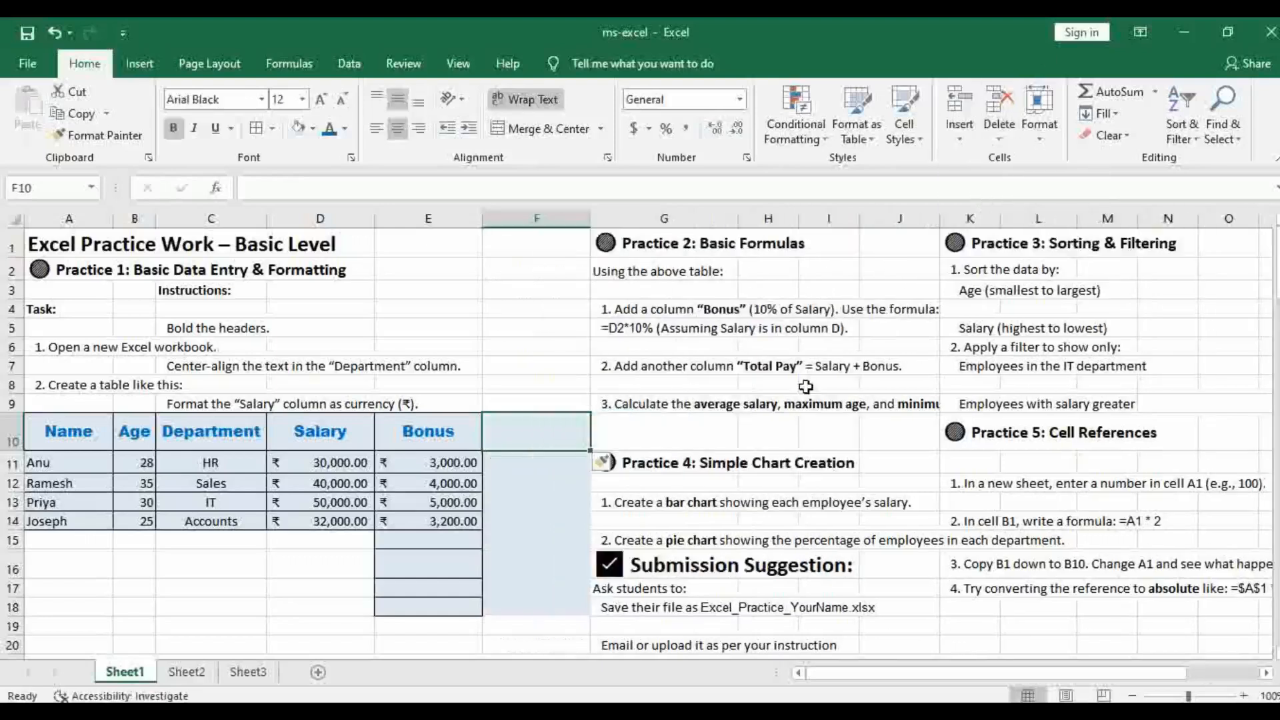
drag(538, 434, 537, 521)
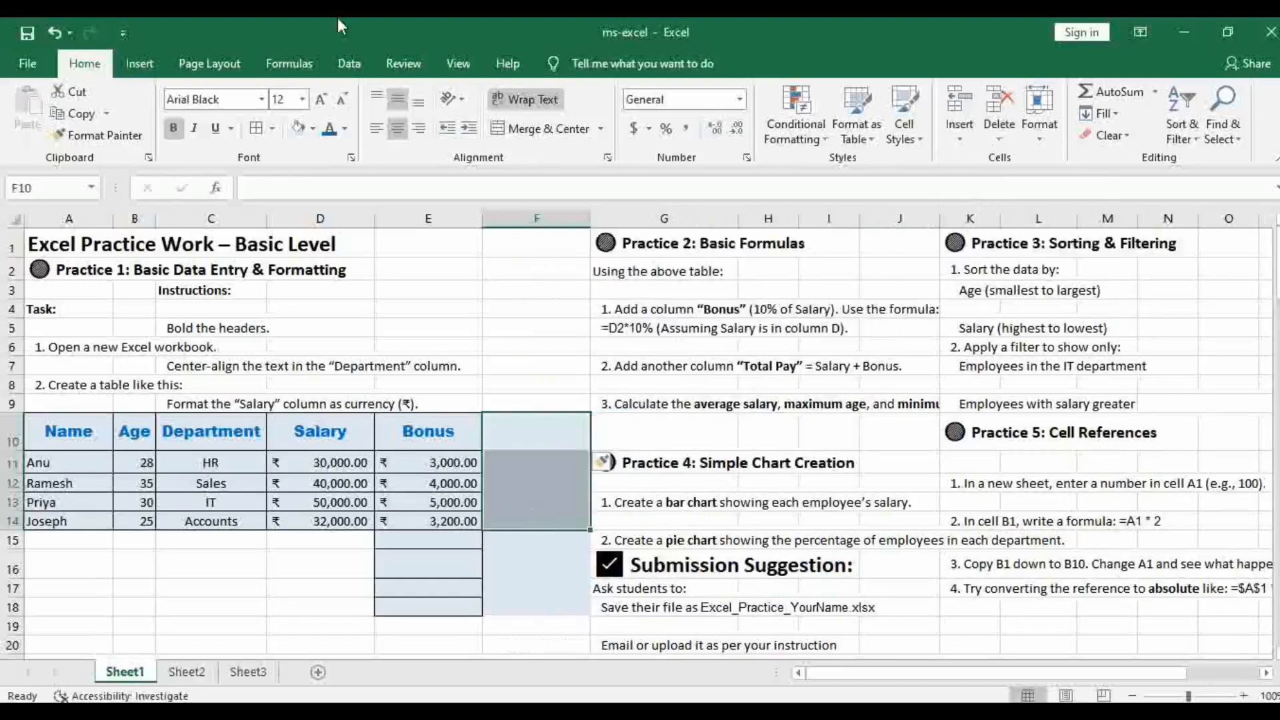
click(256, 129)
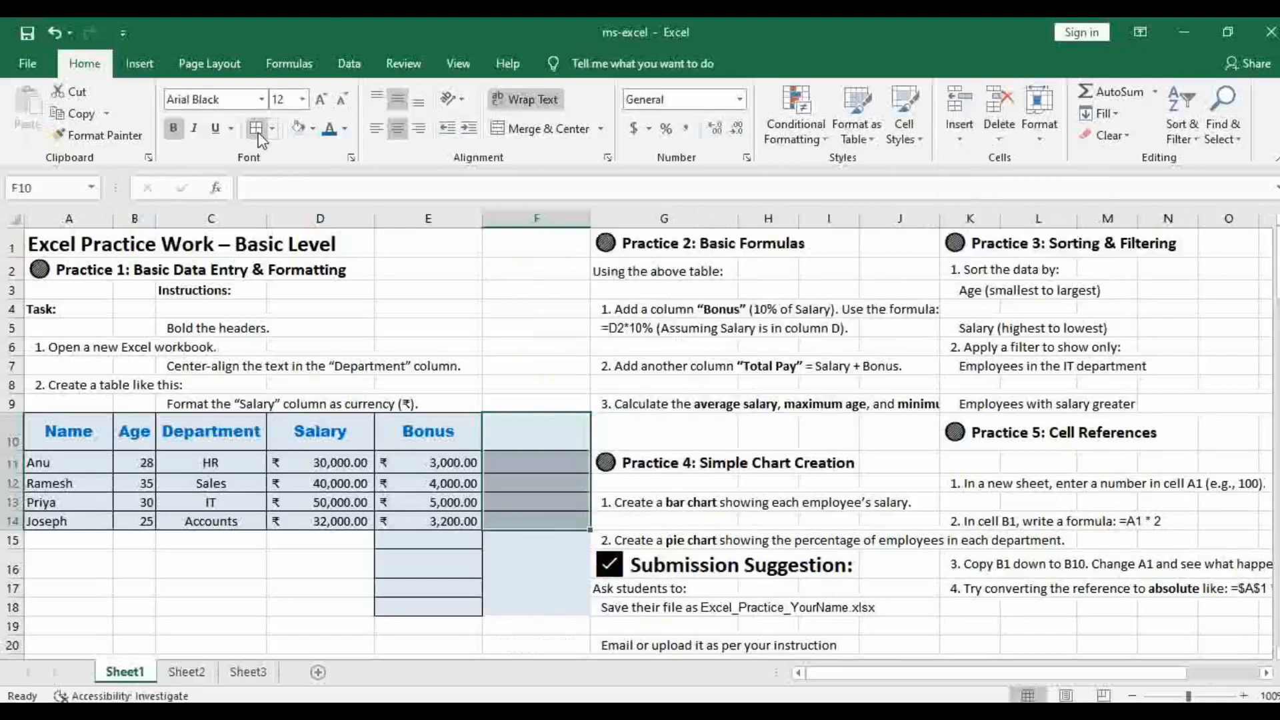
Enter the header Total pay in cell F10
click(520, 438)
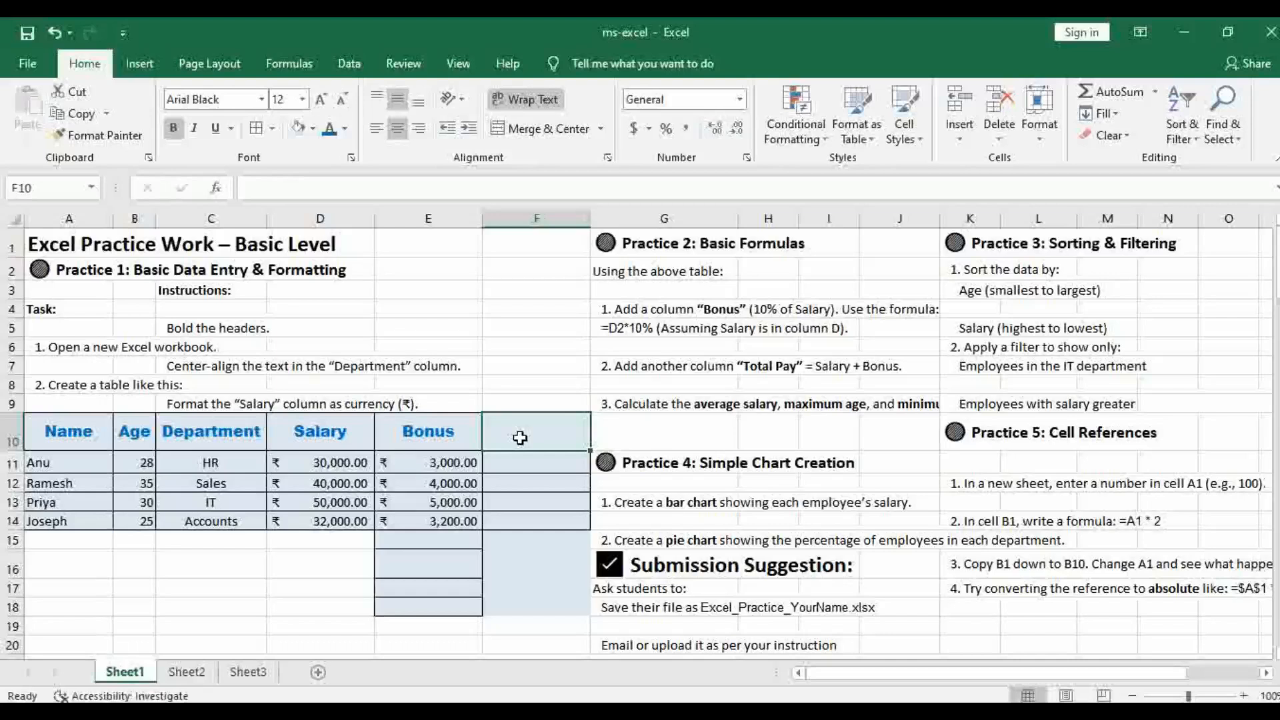
text(T)
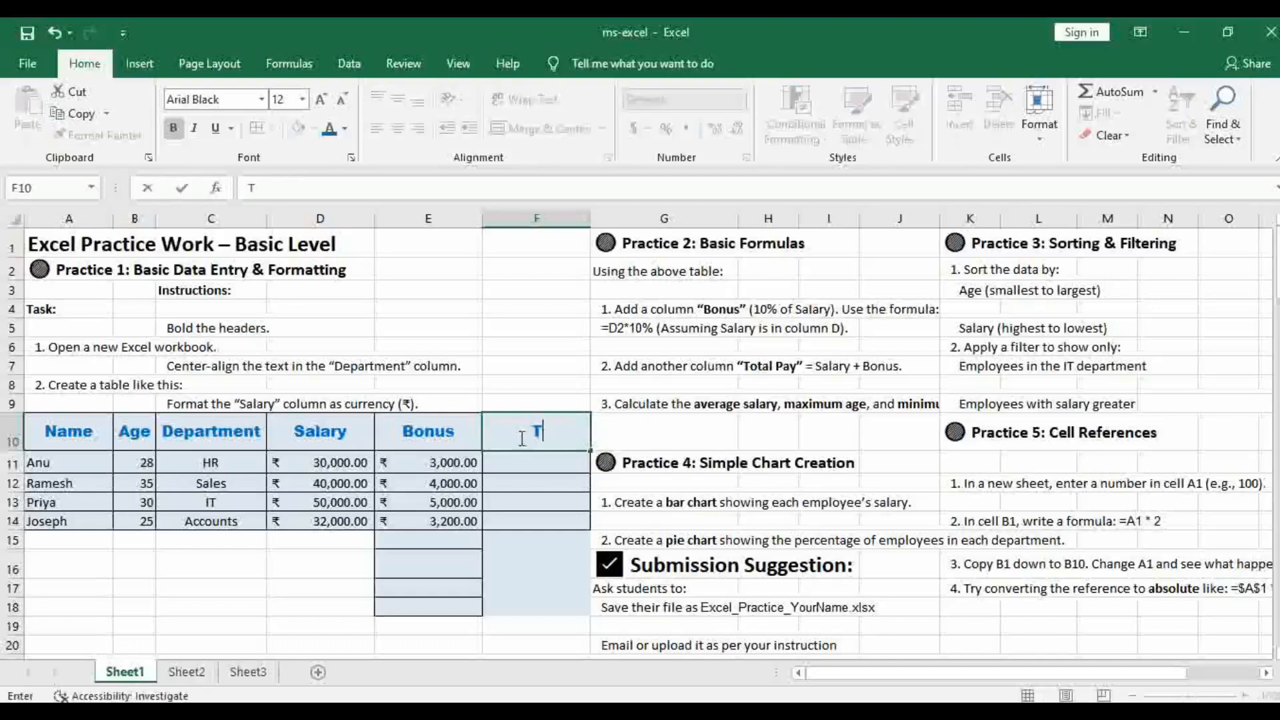
text(otal pay)
Enter the formula =D11+E11 in F11 to add the first employee's salary and bonus
click(532, 463)
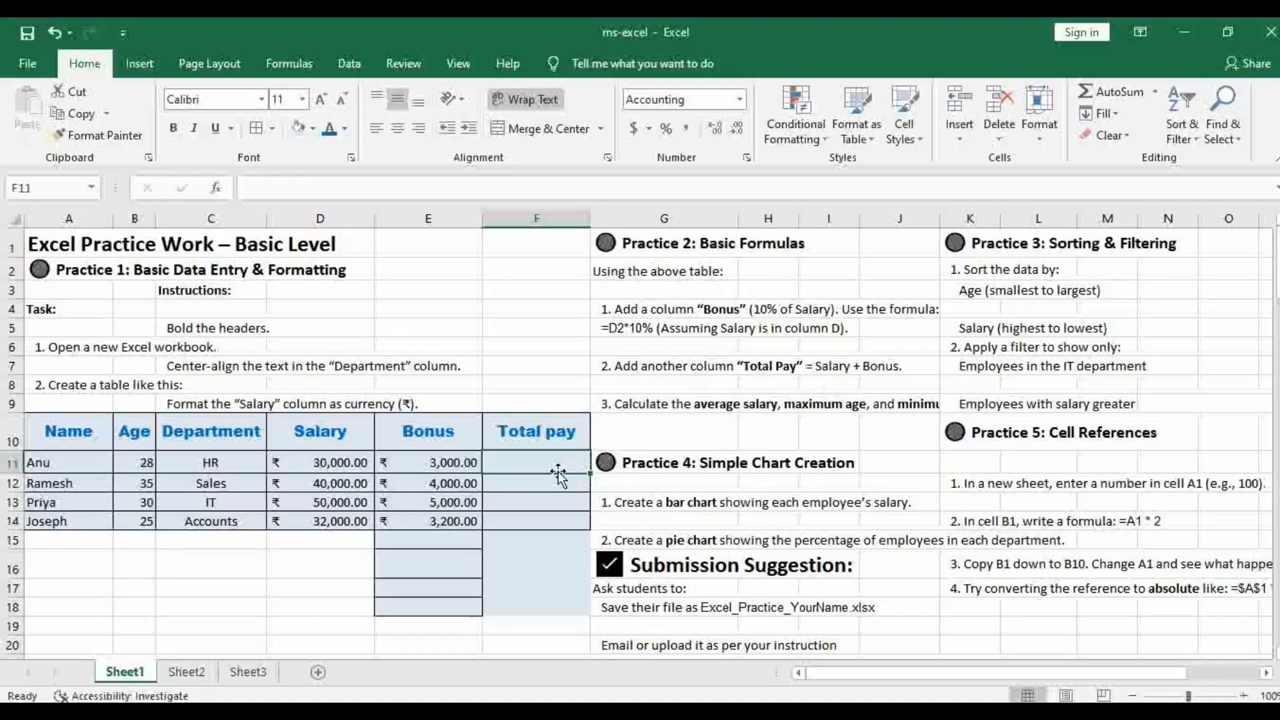
text(=)
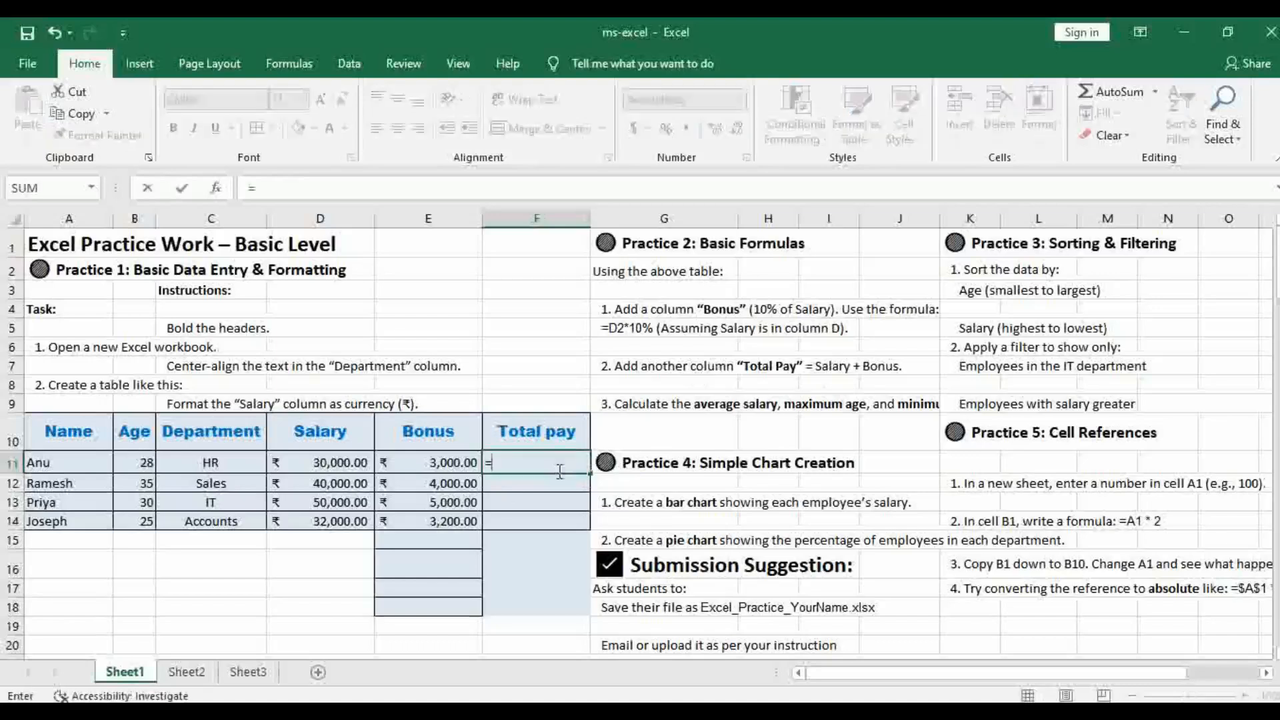
click(316, 466)
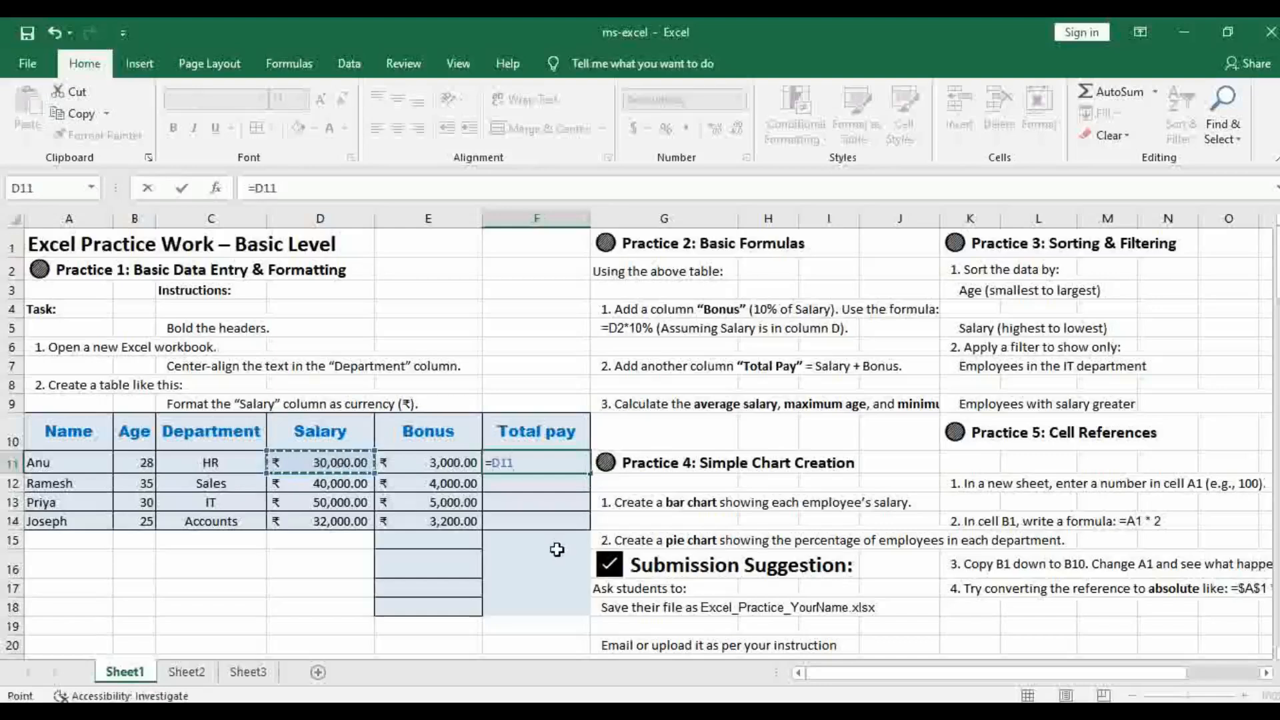
text(+)
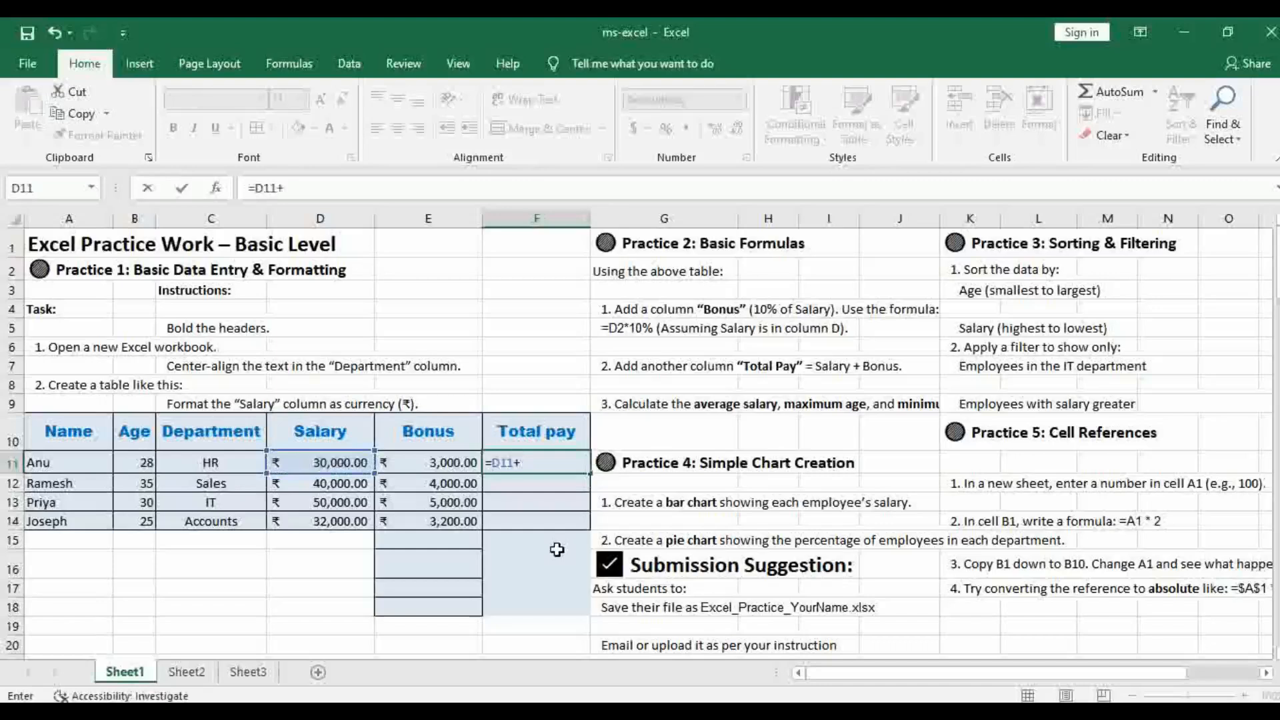
click(445, 459)
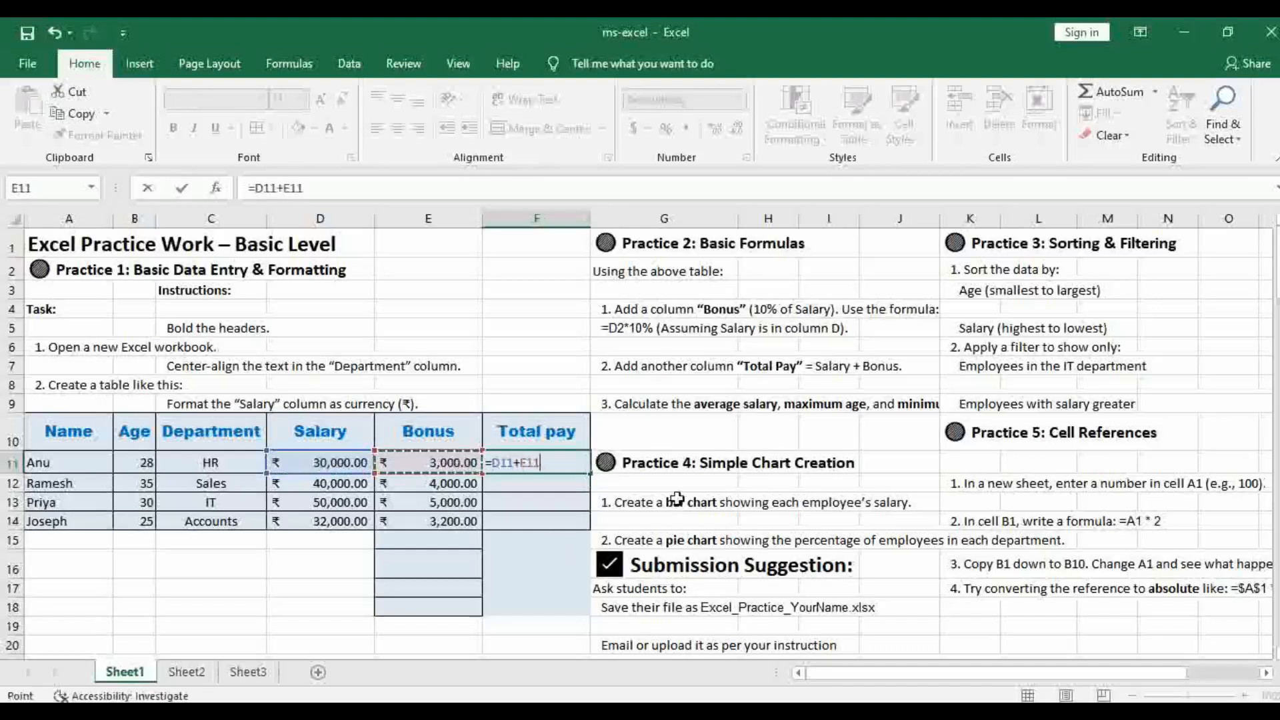
key(Return)
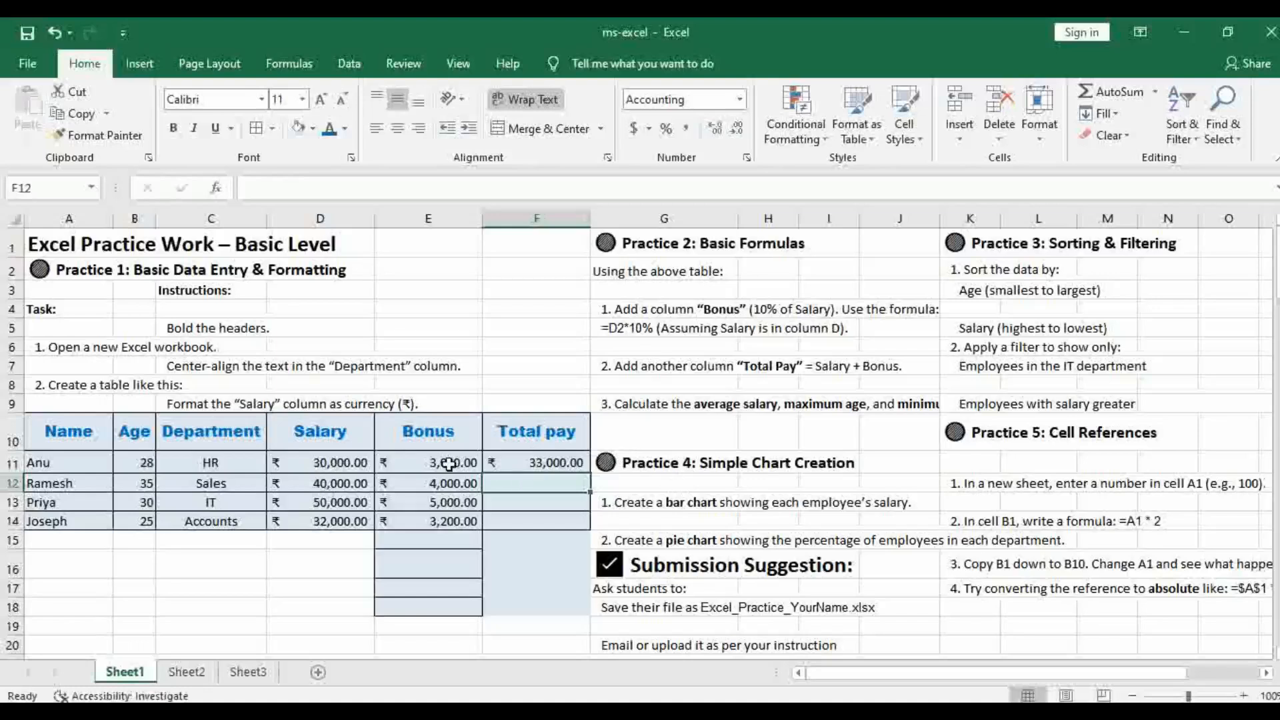
Fill the Total pay formula from F11 down to F14 and check the formula in F12
click(546, 463)
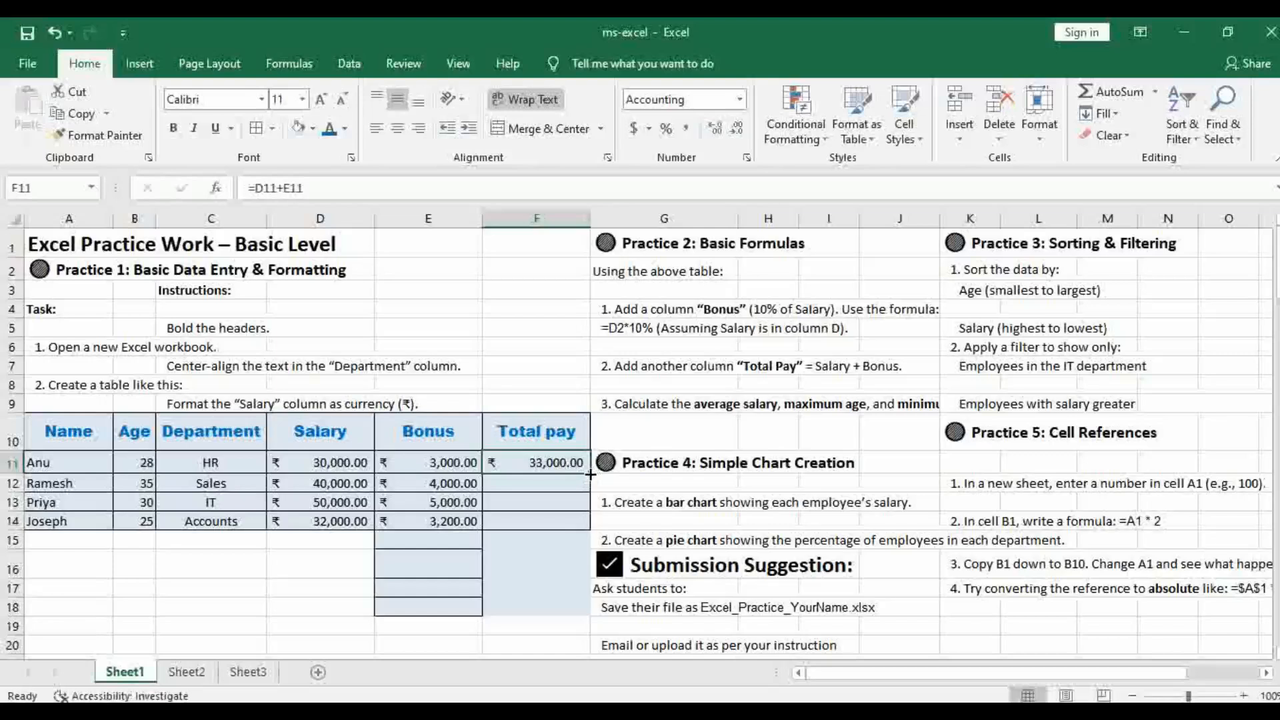
drag(590, 474, 561, 531)
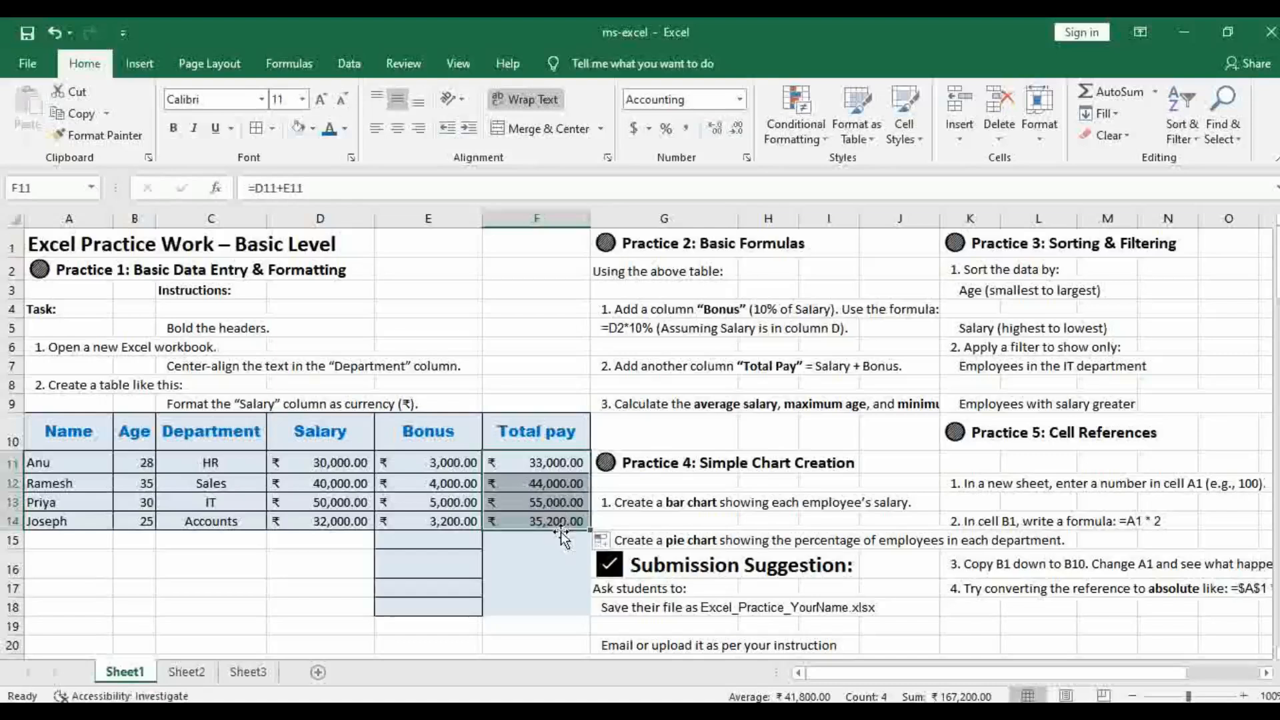
click(521, 490)
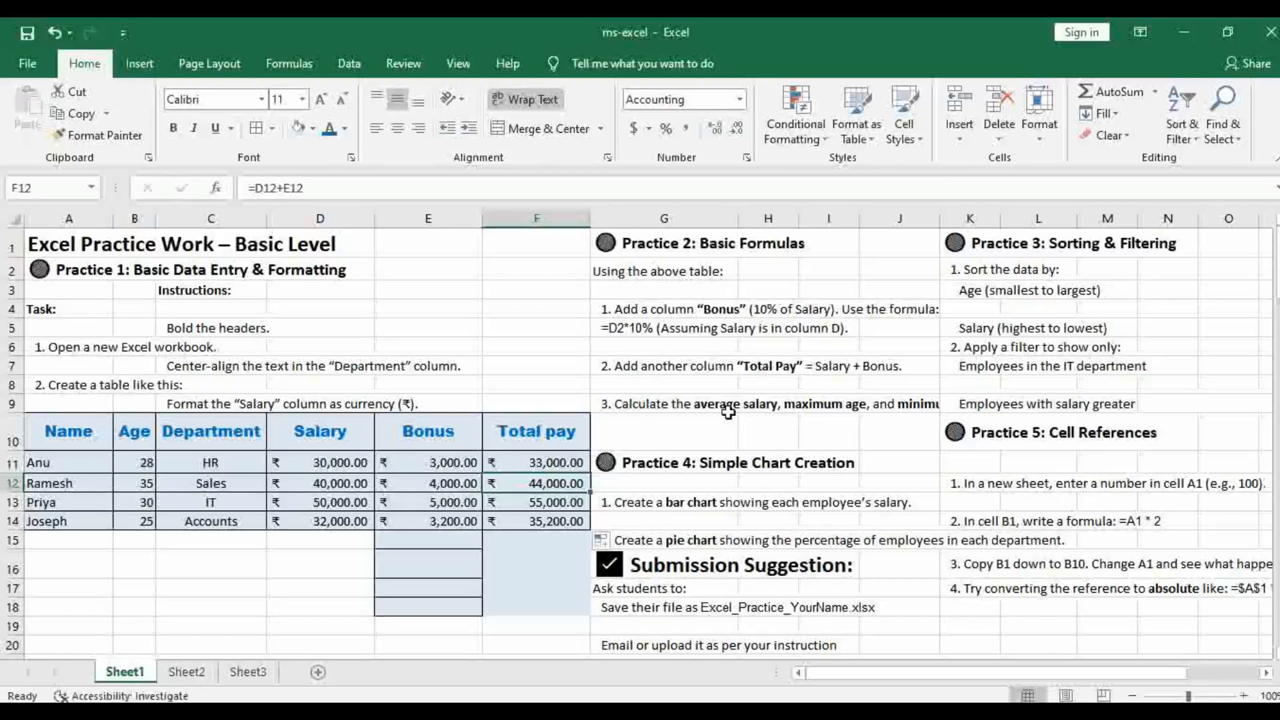
Read the third Practice 2 task in G9 and enter the label average salary in C15 below the table
click(675, 406)
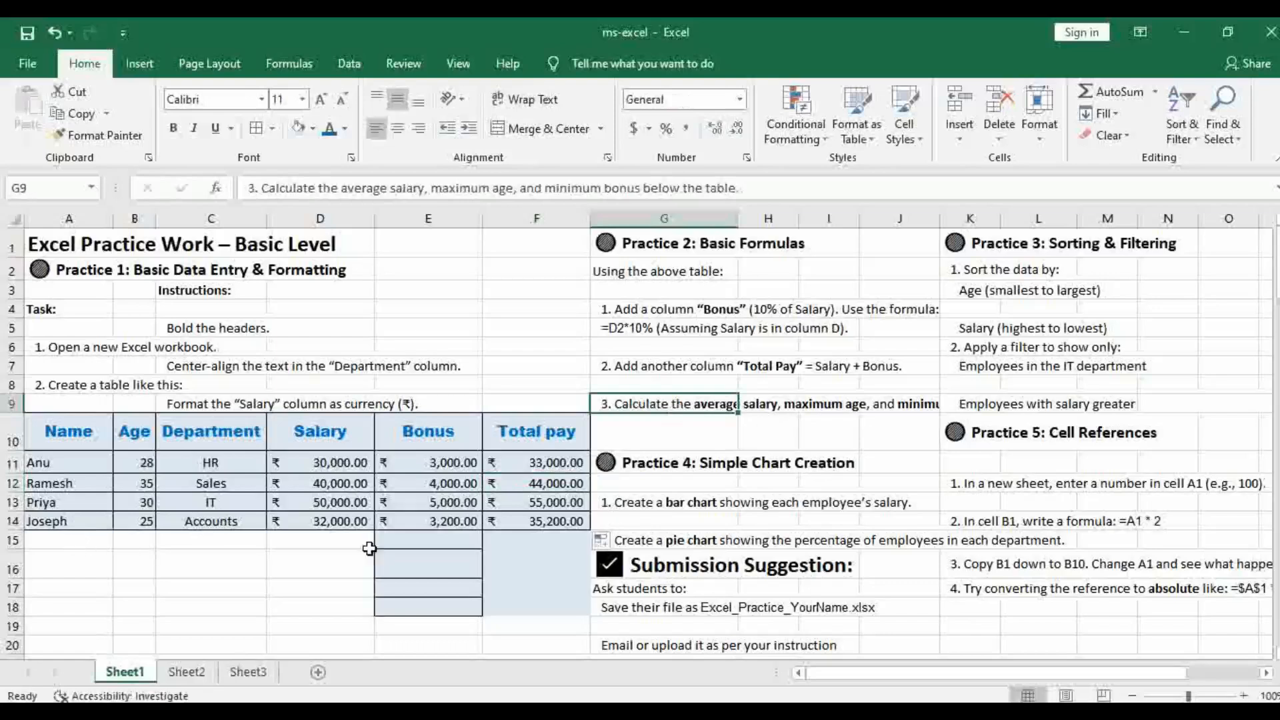
click(206, 544)
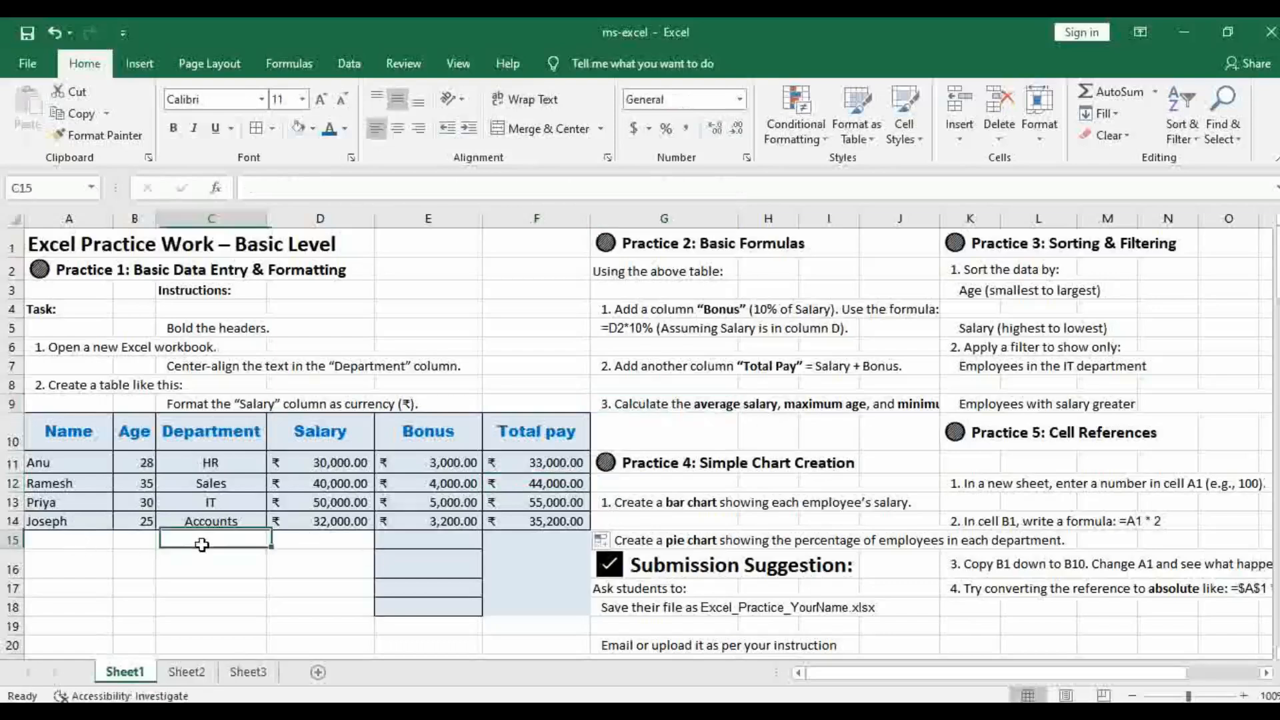
click(294, 549)
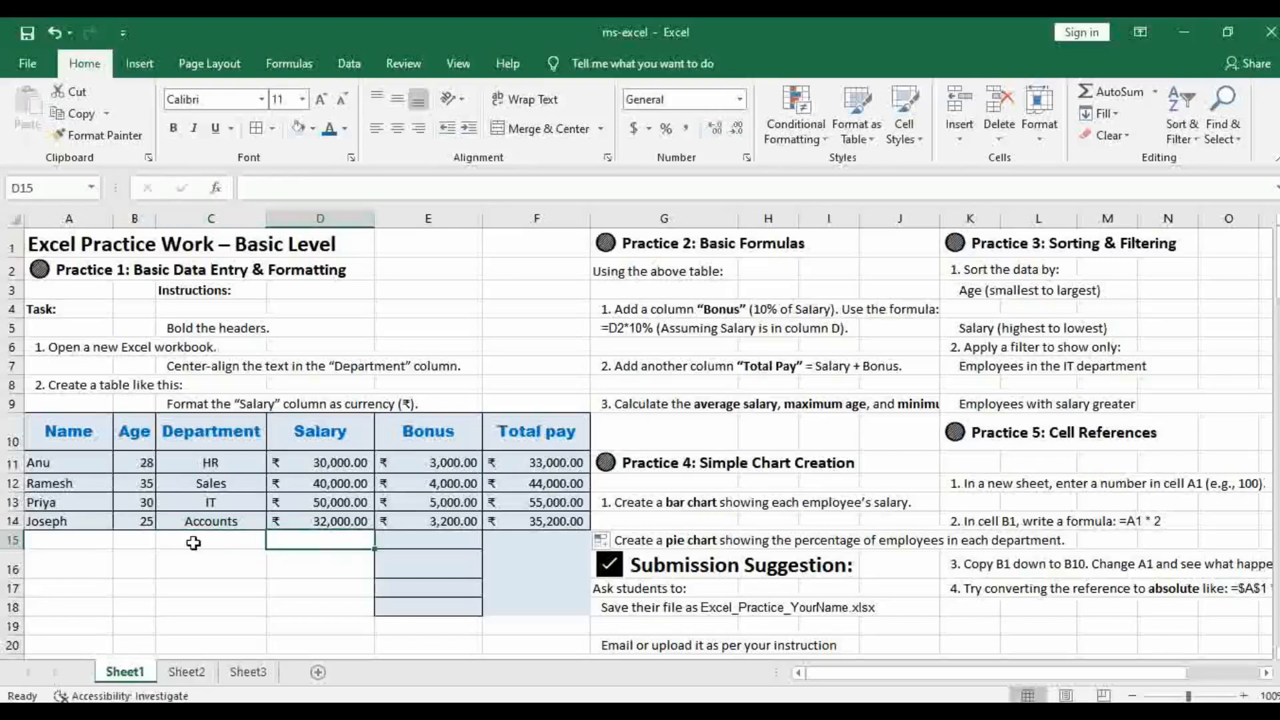
click(220, 533)
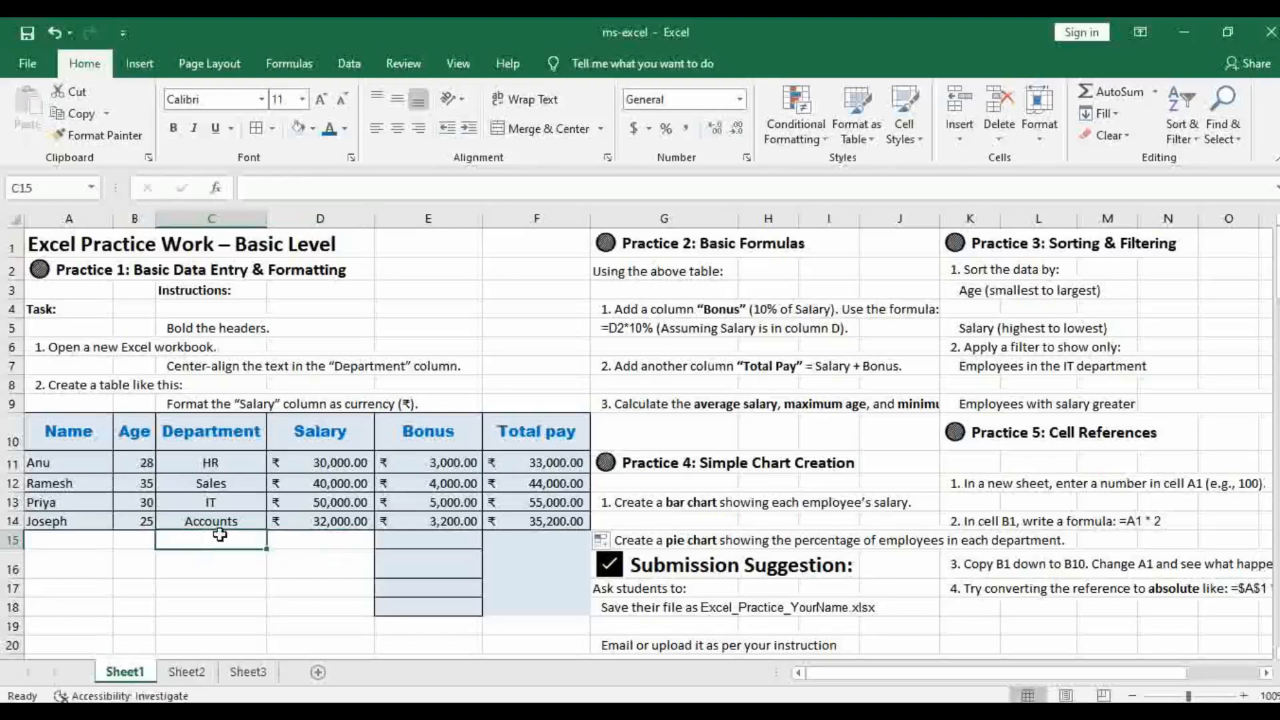
text(accounts)
text(ver)
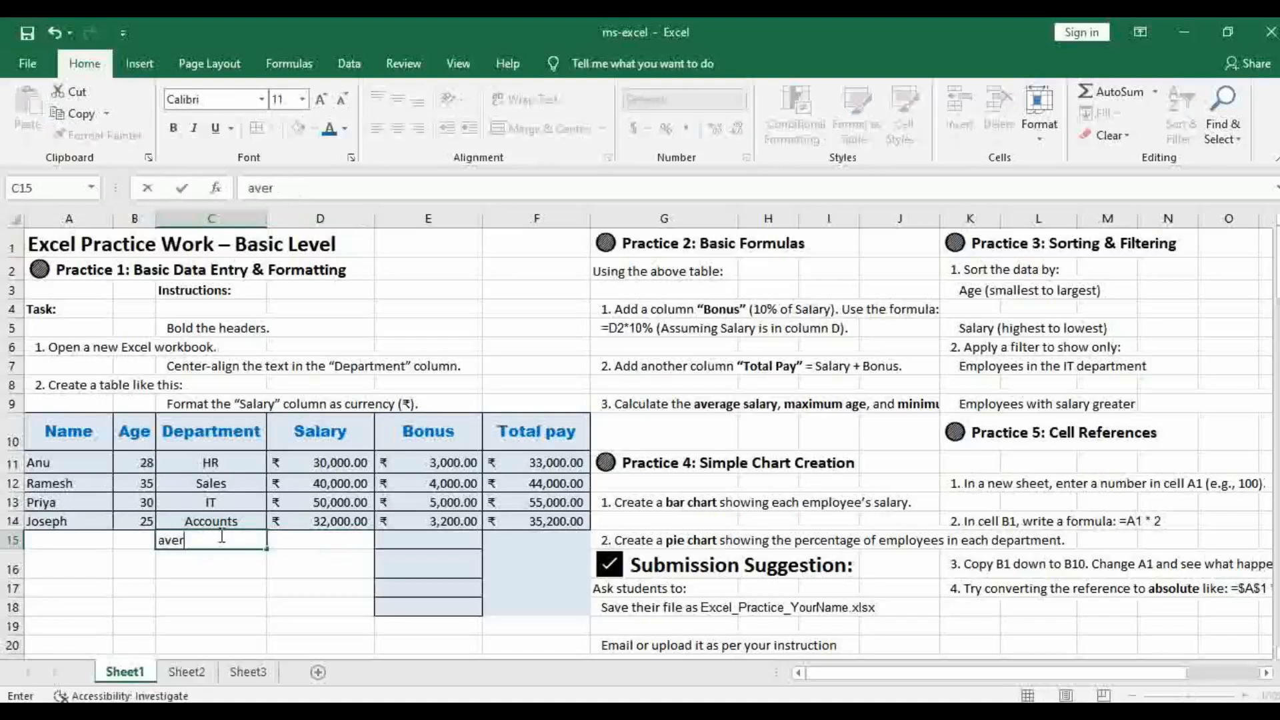
text(age salary)
Calculate the average salary in D15 with =AVERAGE(D11:D14)
click(319, 547)
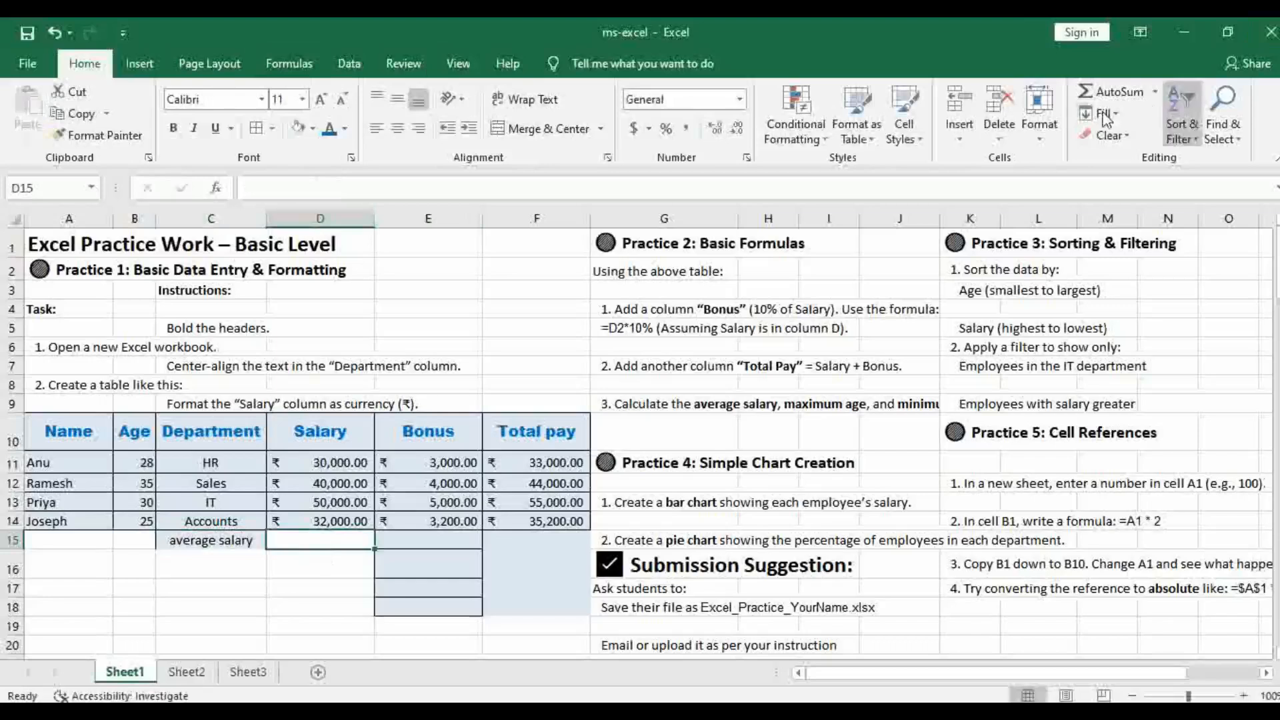
click(1156, 99)
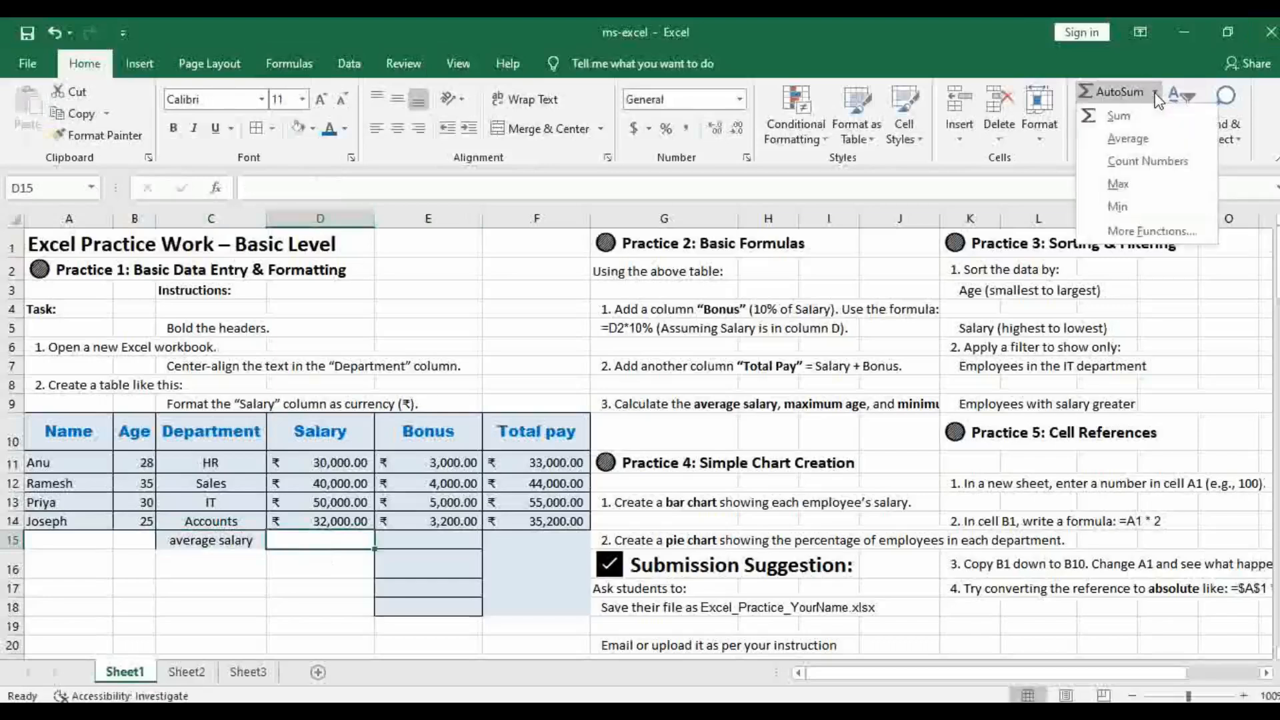
click(1139, 142)
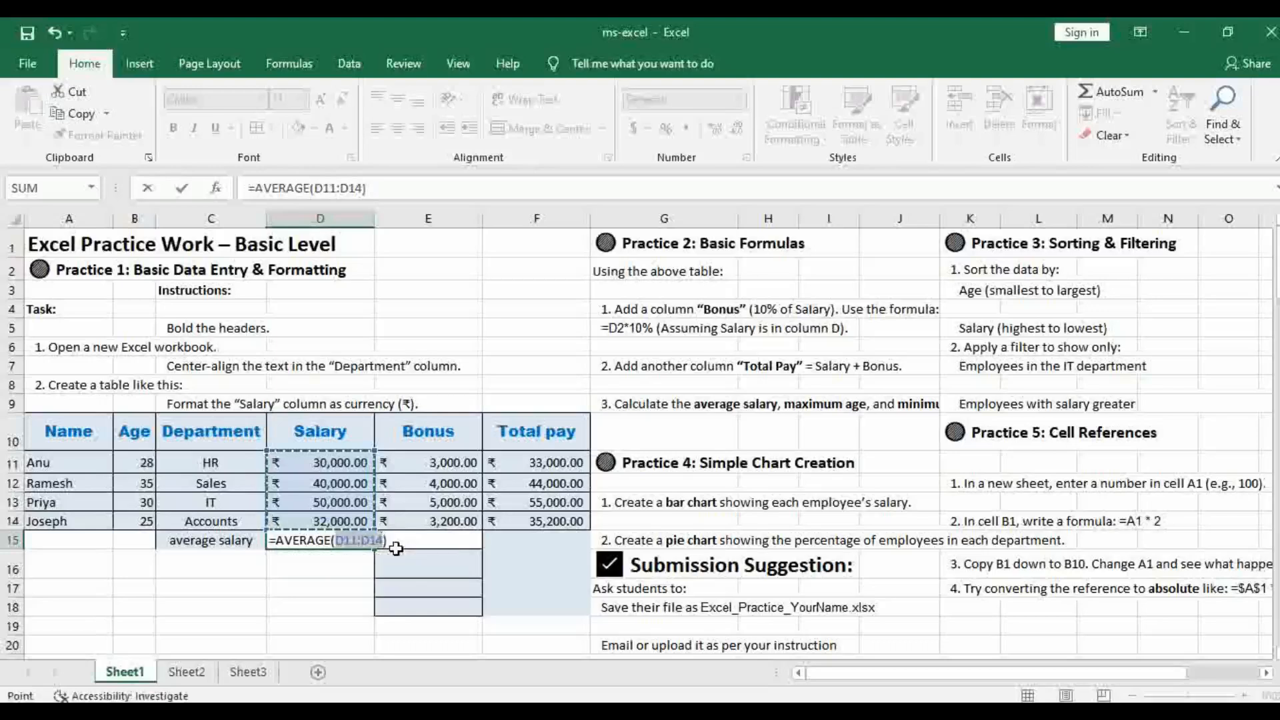
key(Return)
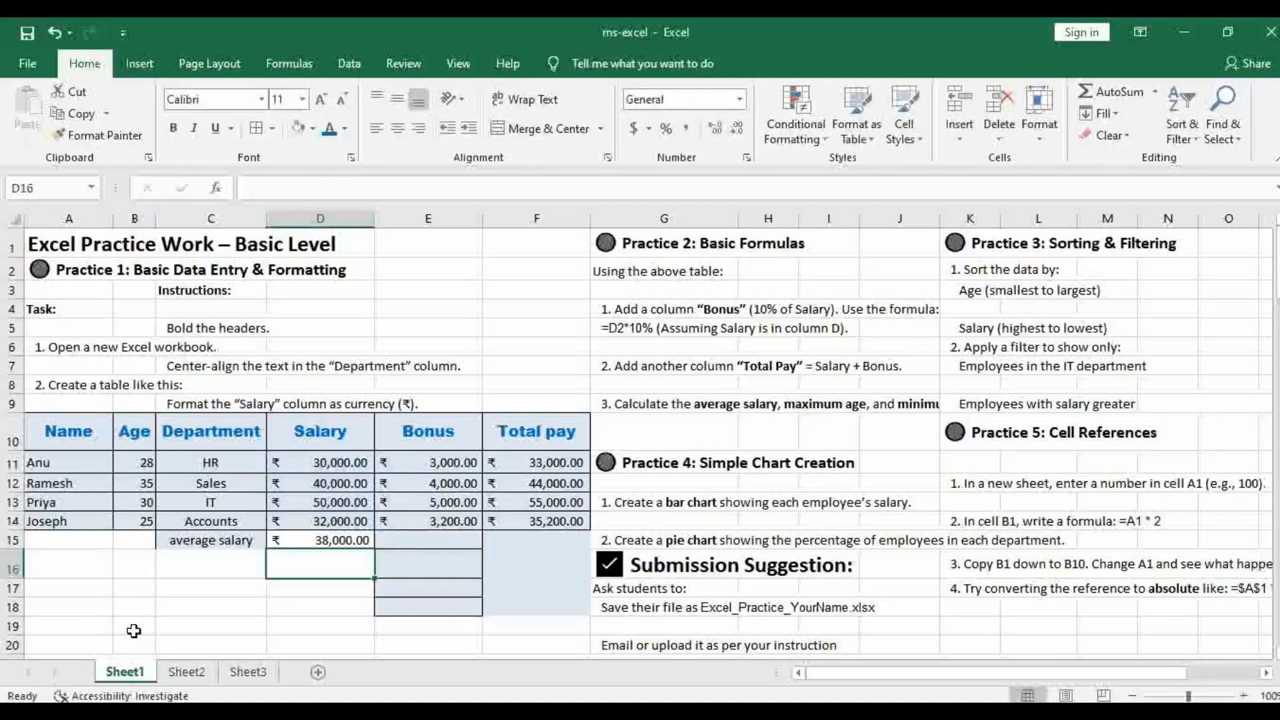
Enter the label Maximum age in cell A16
click(52, 567)
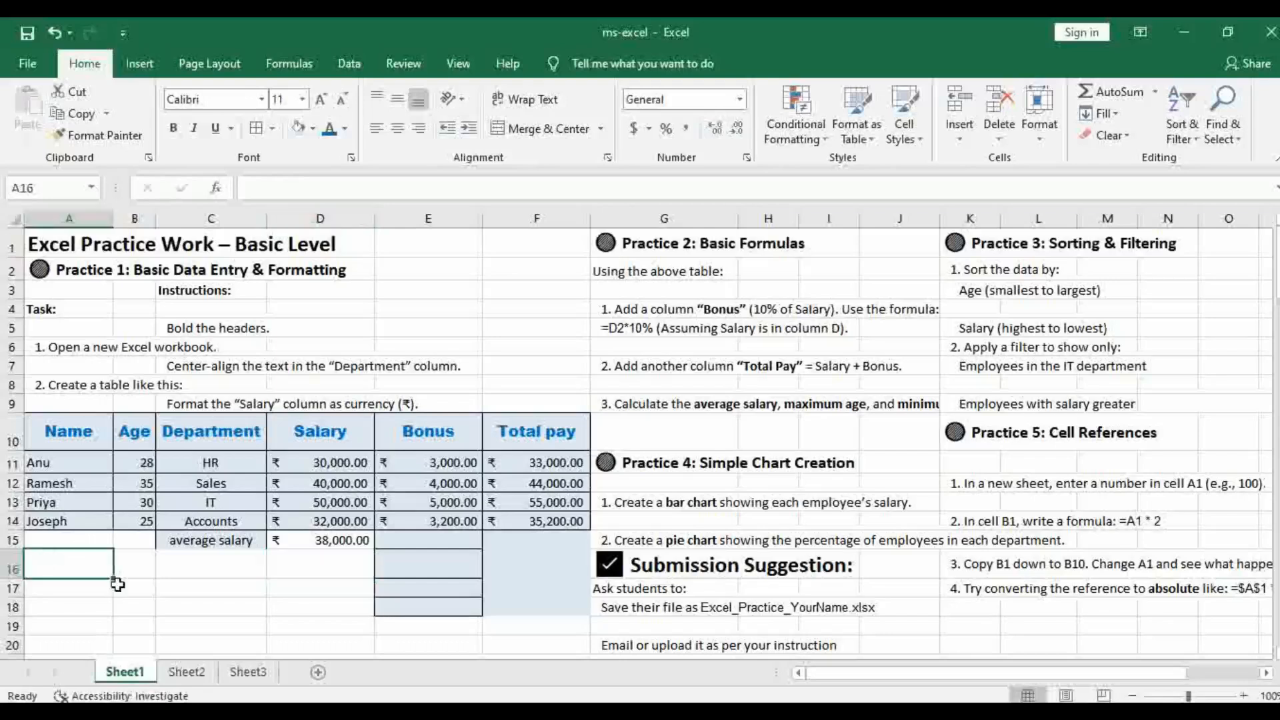
text(Max)
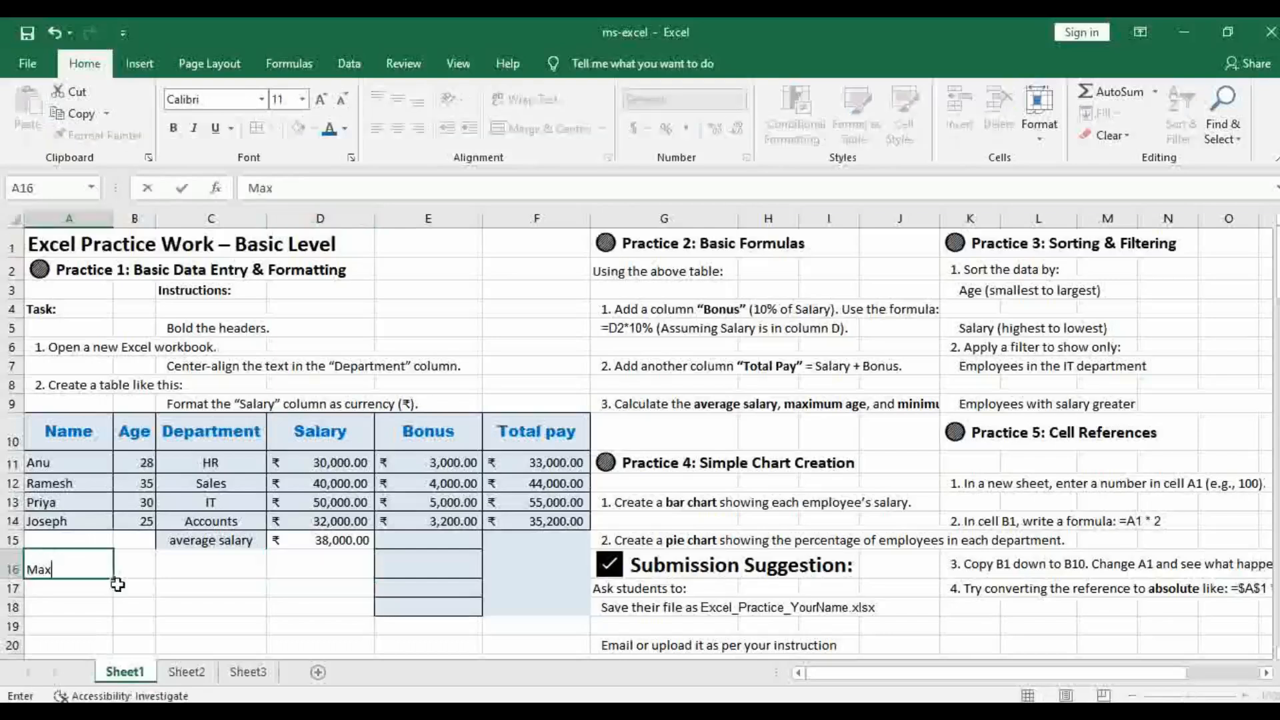
text(imum age)
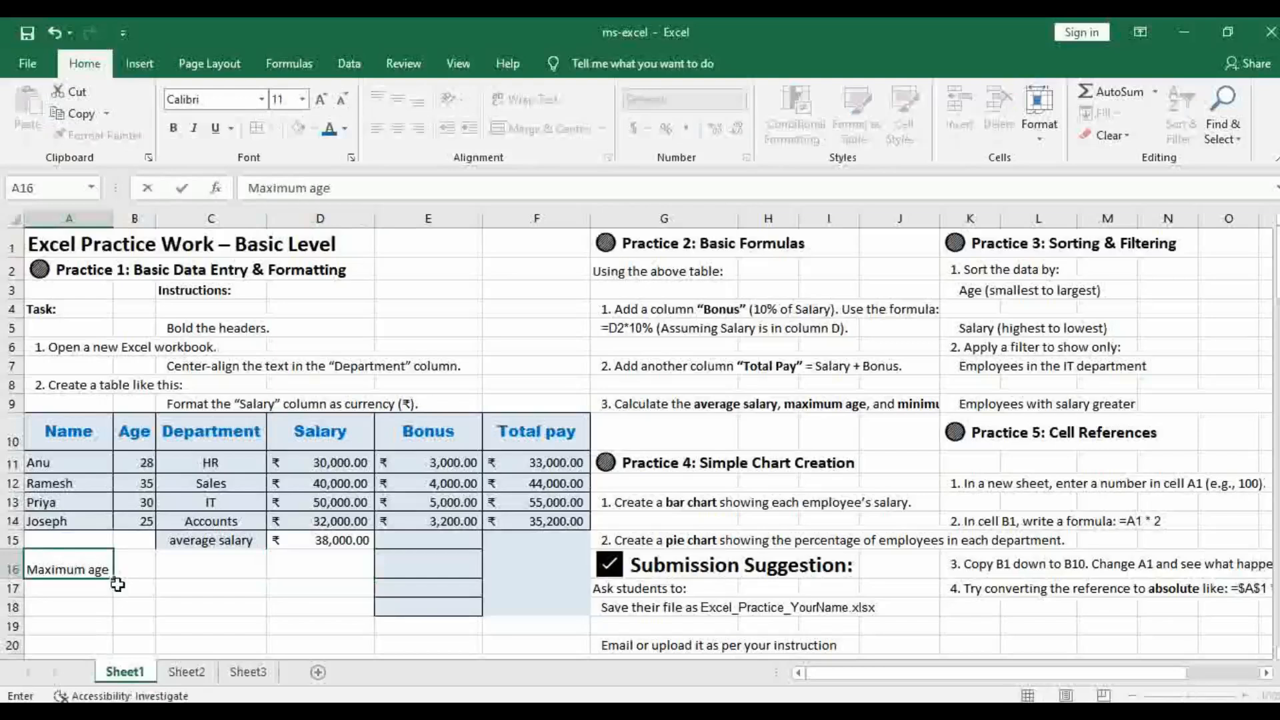
Calculate the maximum age in B16 with =MAX(B11:B14)
click(137, 563)
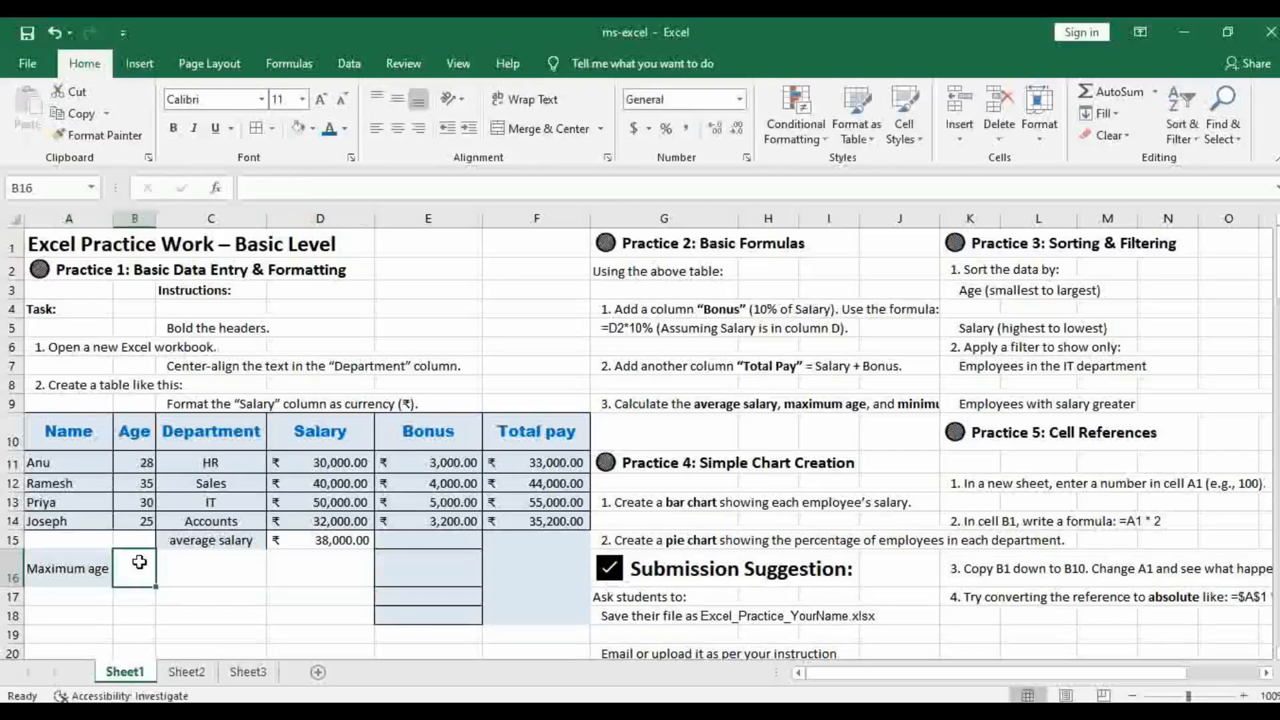
click(1159, 96)
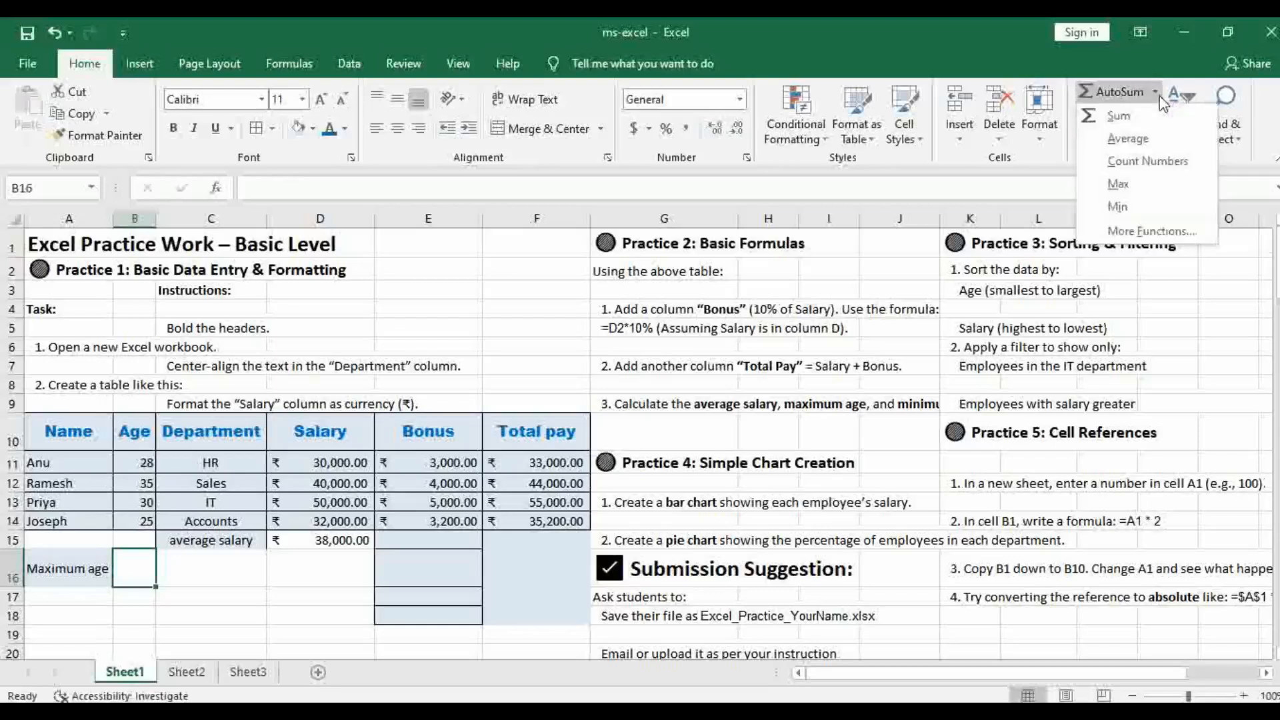
click(1124, 185)
drag(135, 462, 140, 521)
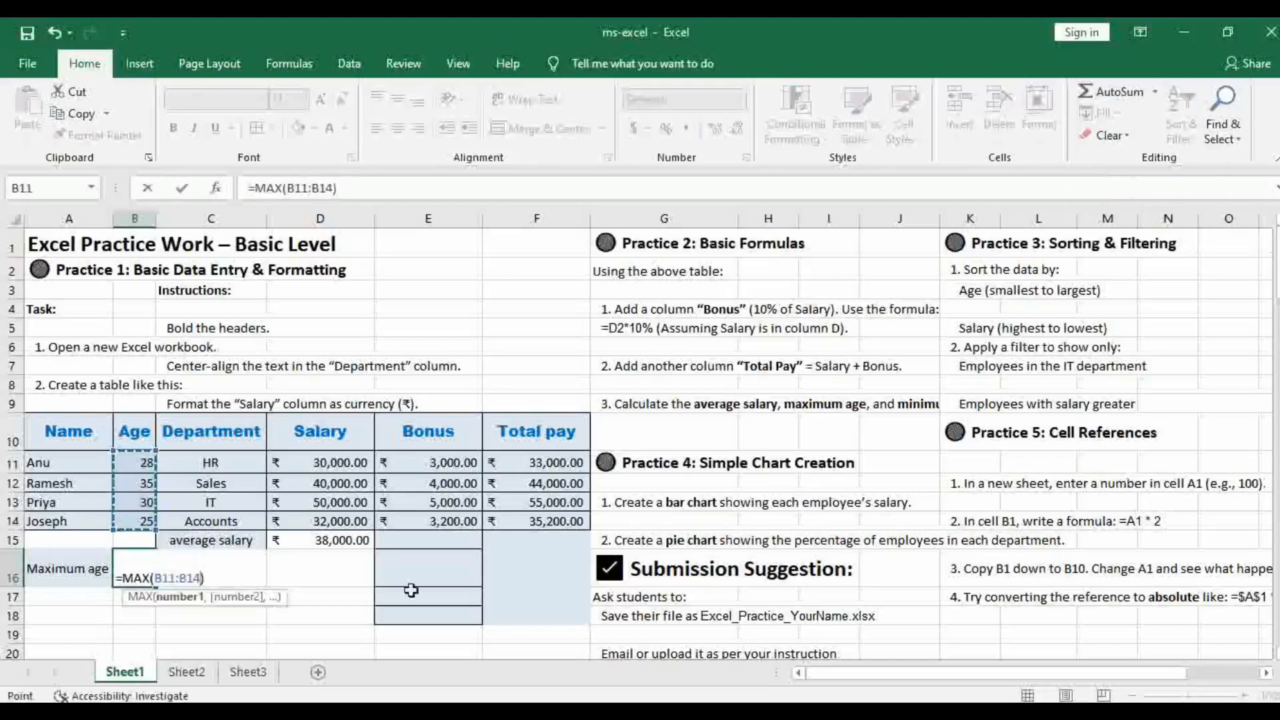
key(Return)
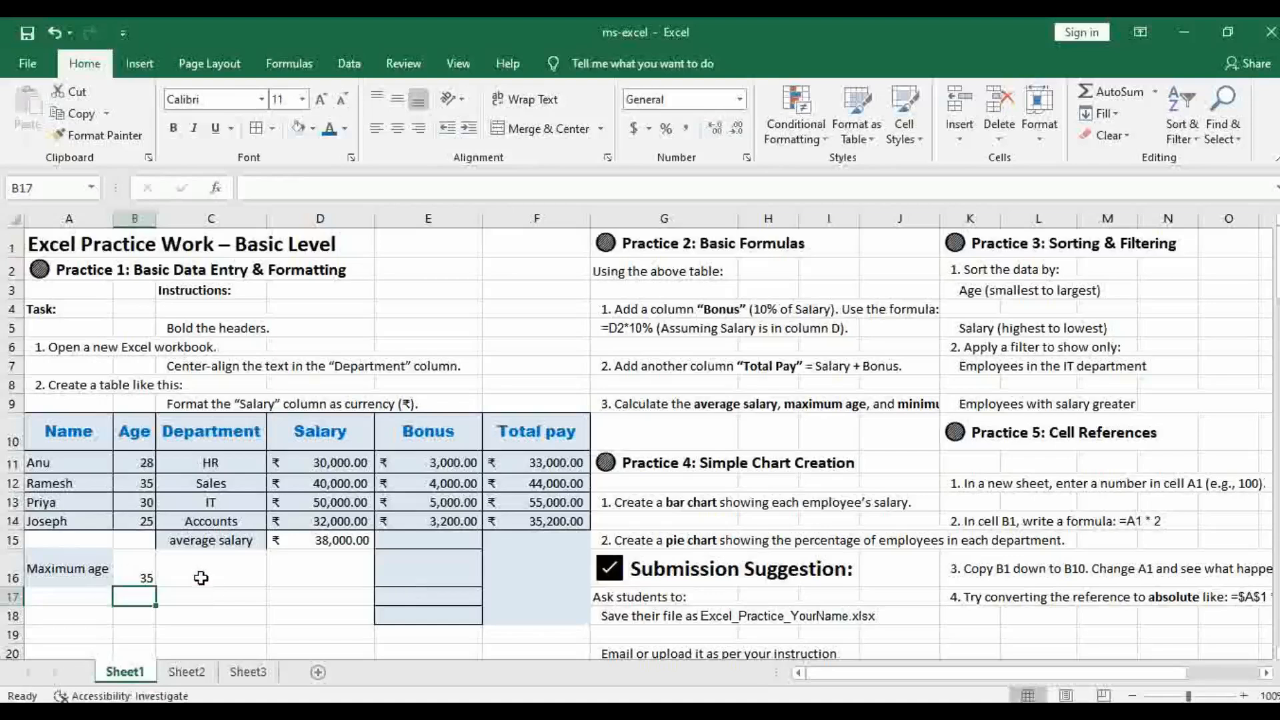
Recheck the third Practice 2 task in G9 and enter the label Minimum bonus in cell D16
click(697, 402)
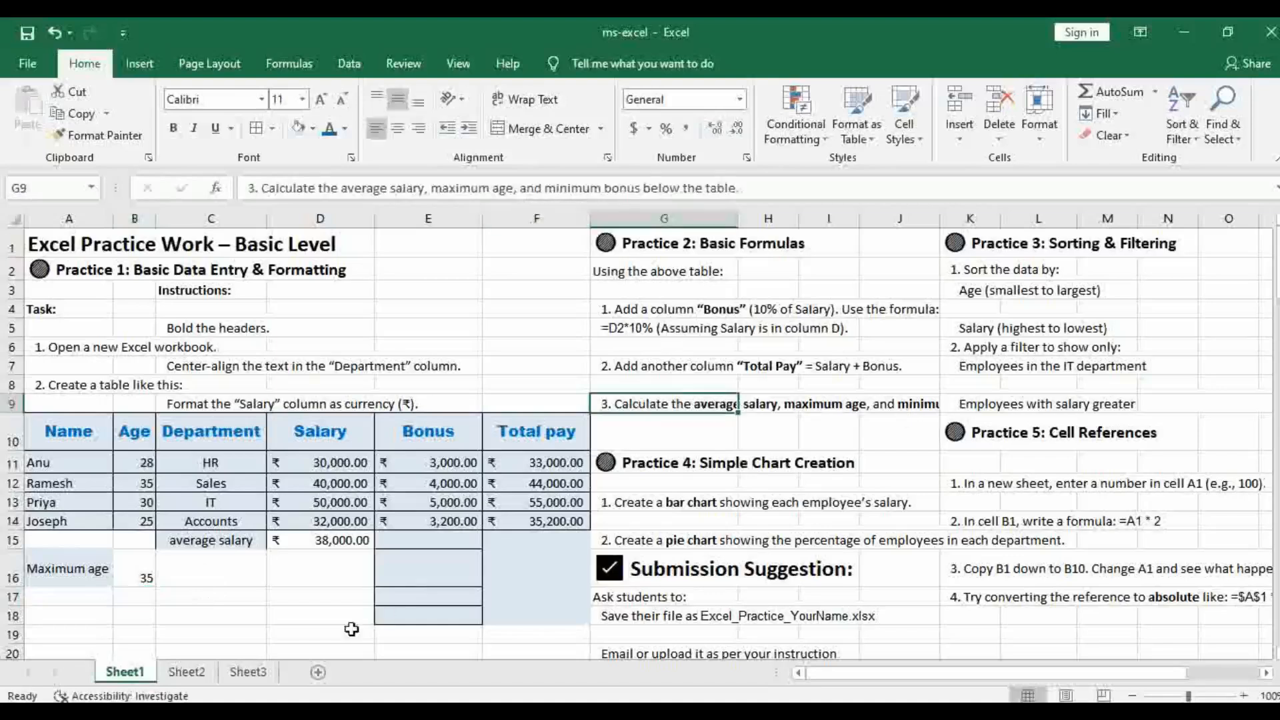
click(328, 565)
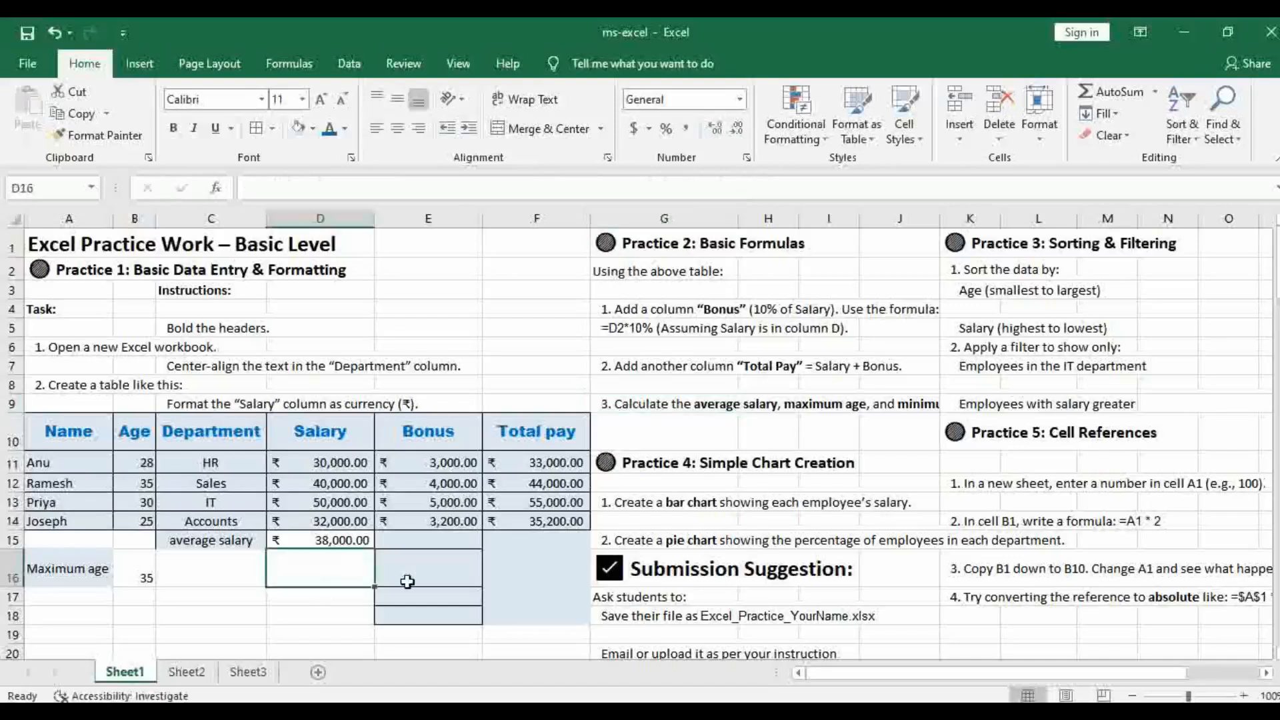
text(Minim)
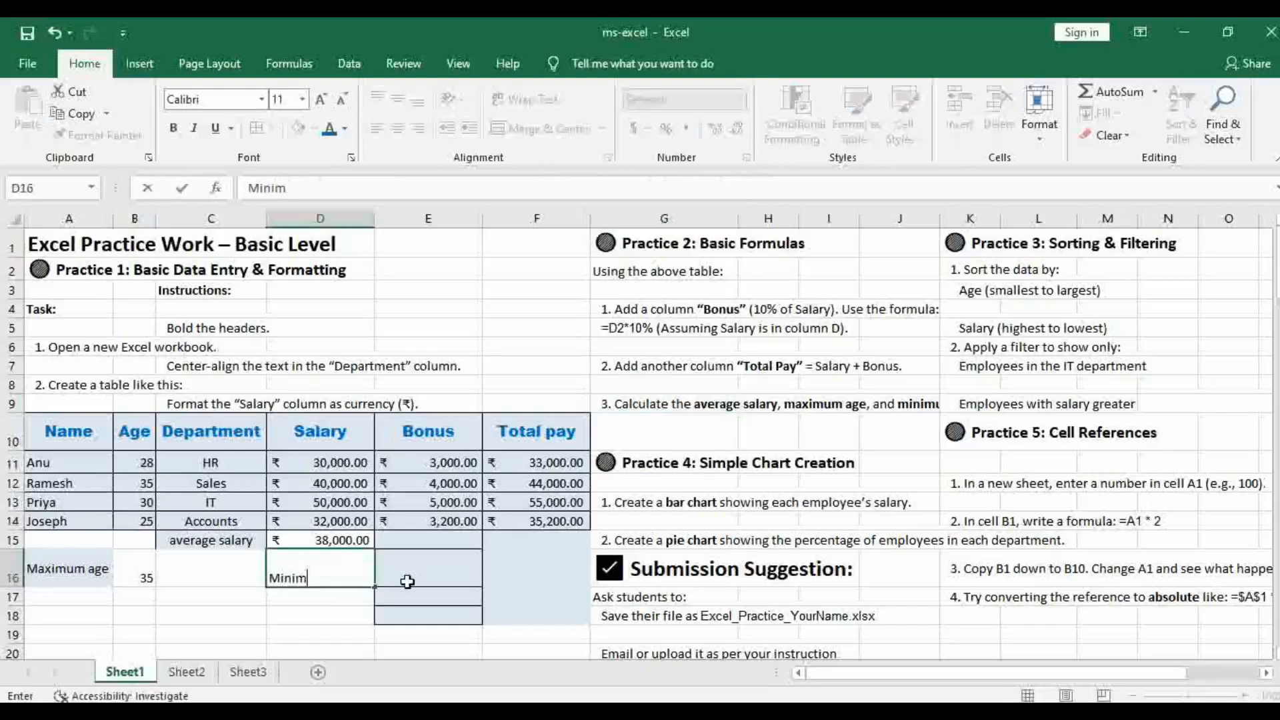
text(um)
text( bonus)
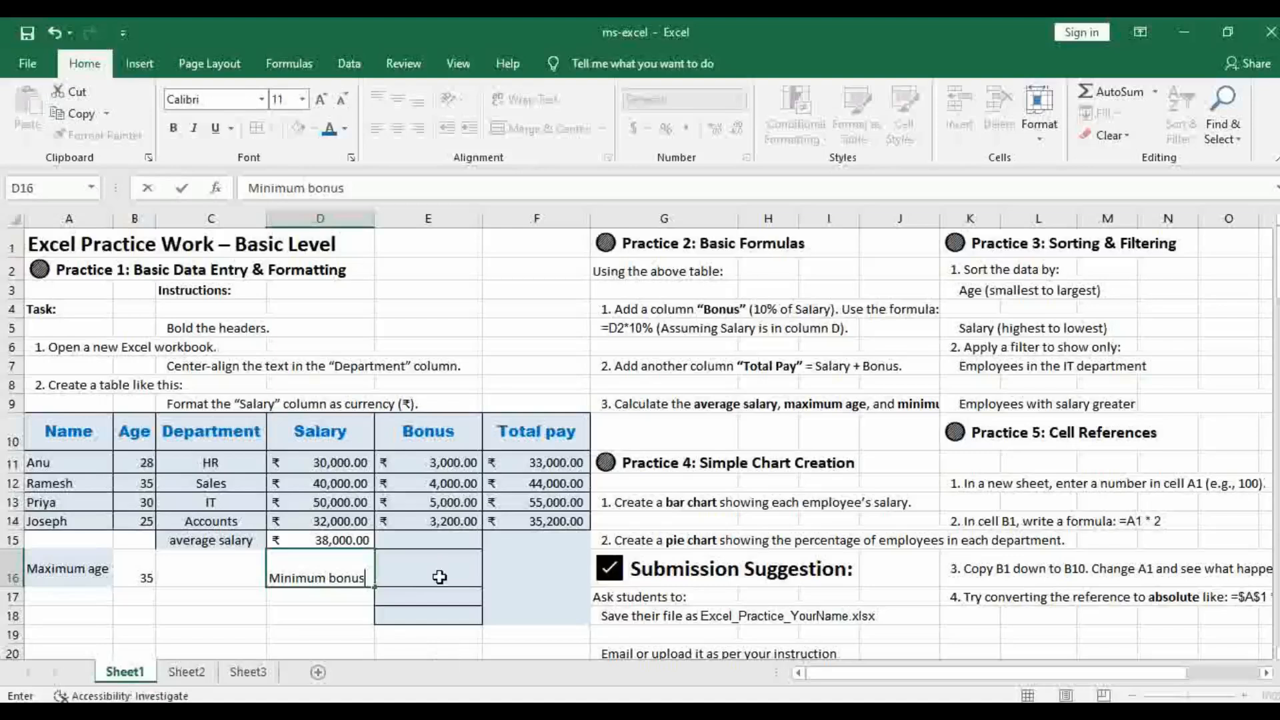
Calculate the minimum bonus in E16 with =MIN(E11:E14)
click(437, 576)
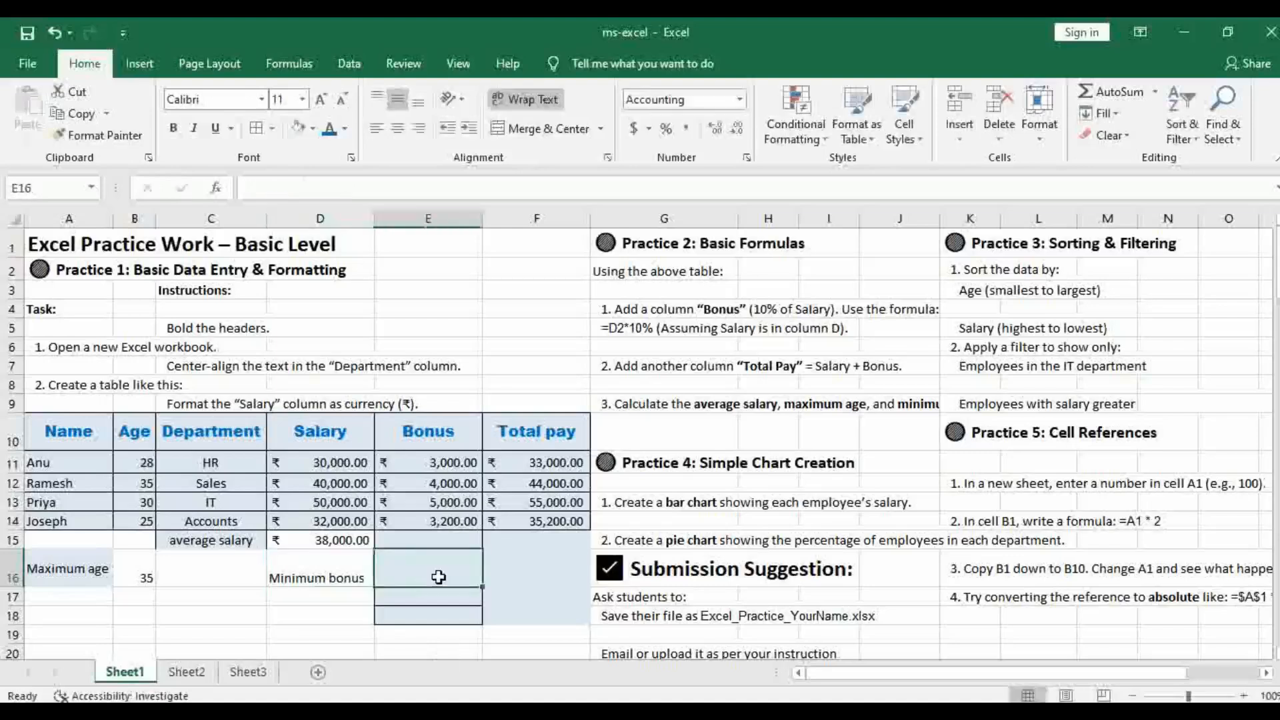
click(1155, 93)
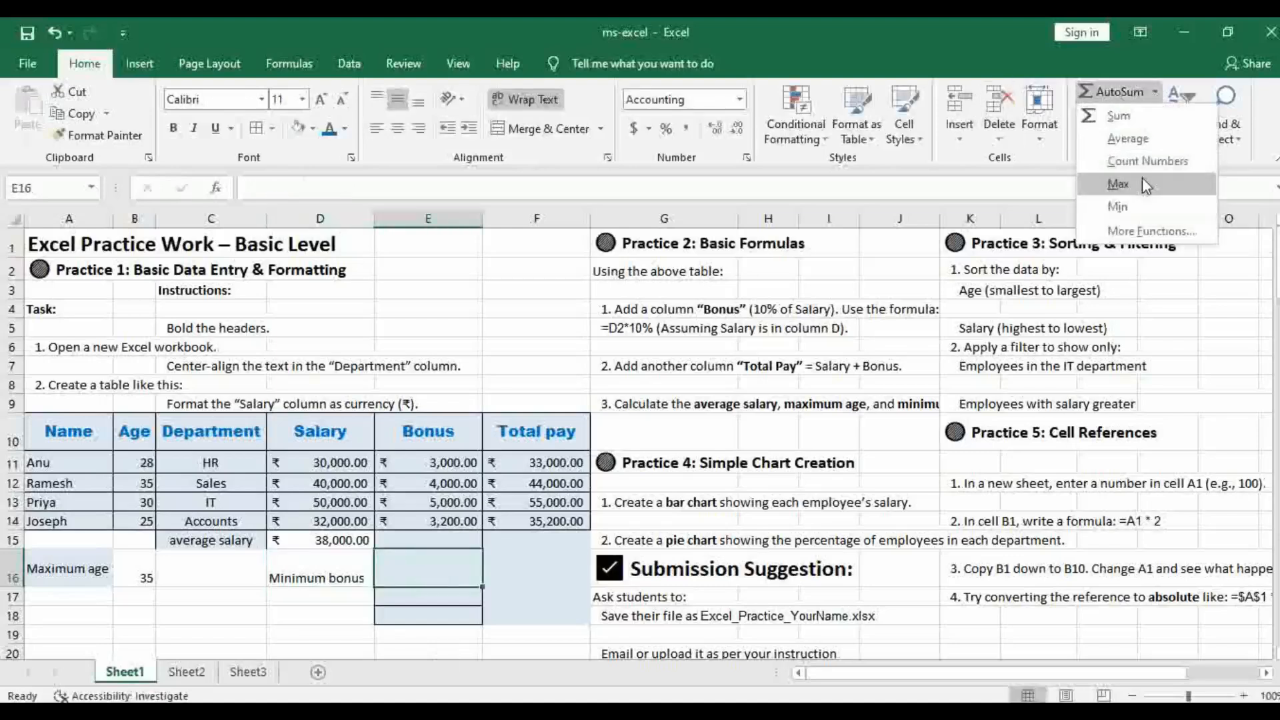
click(1125, 216)
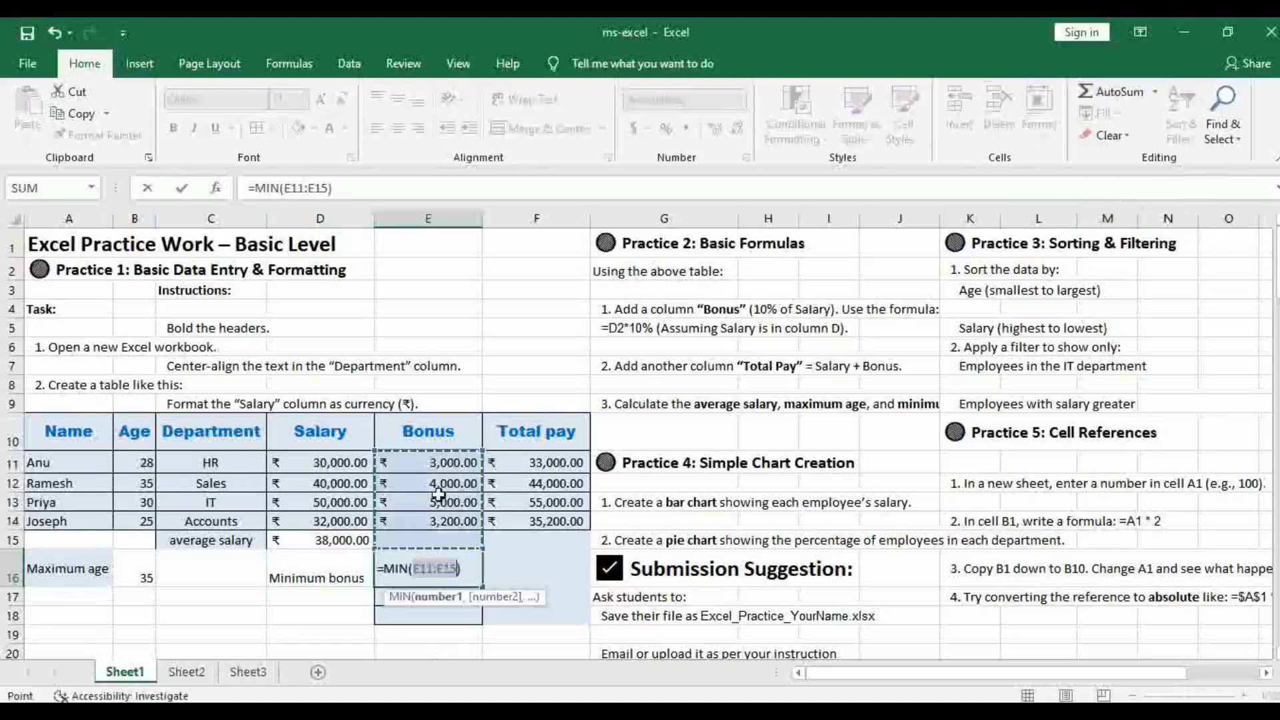
drag(446, 461, 452, 521)
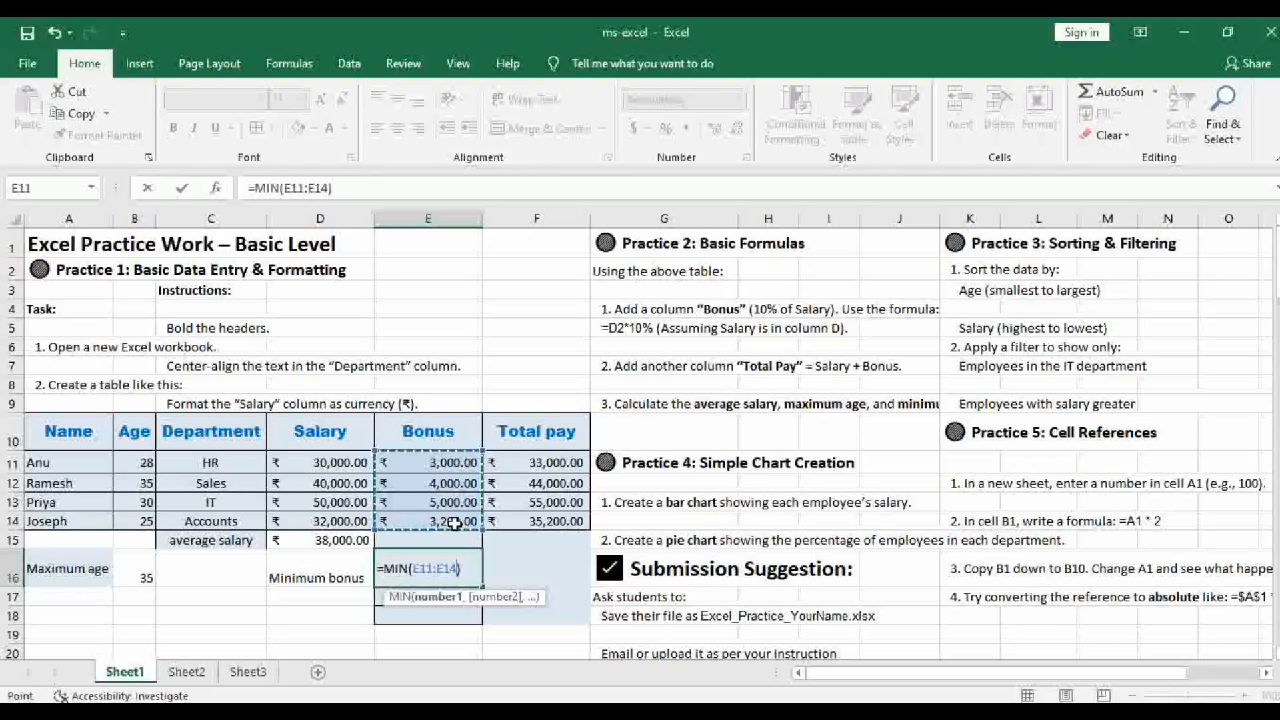
key(Return)
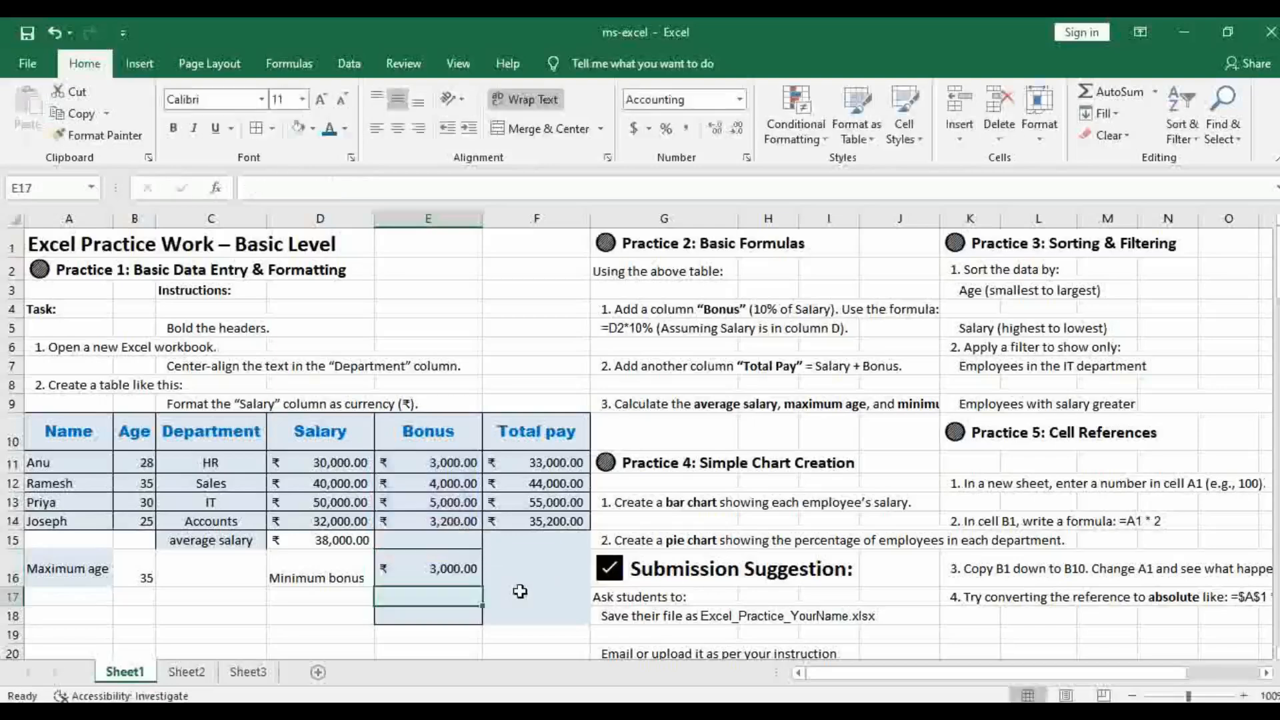
click(539, 564)
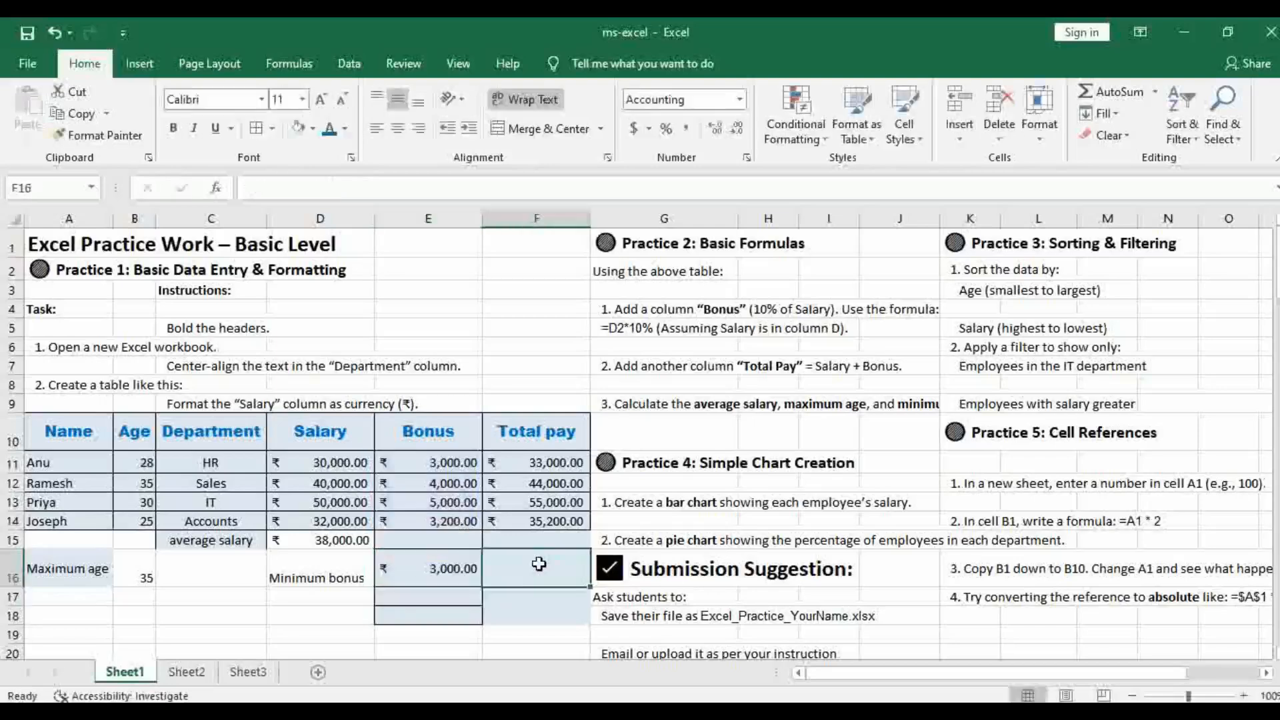
click(669, 408)
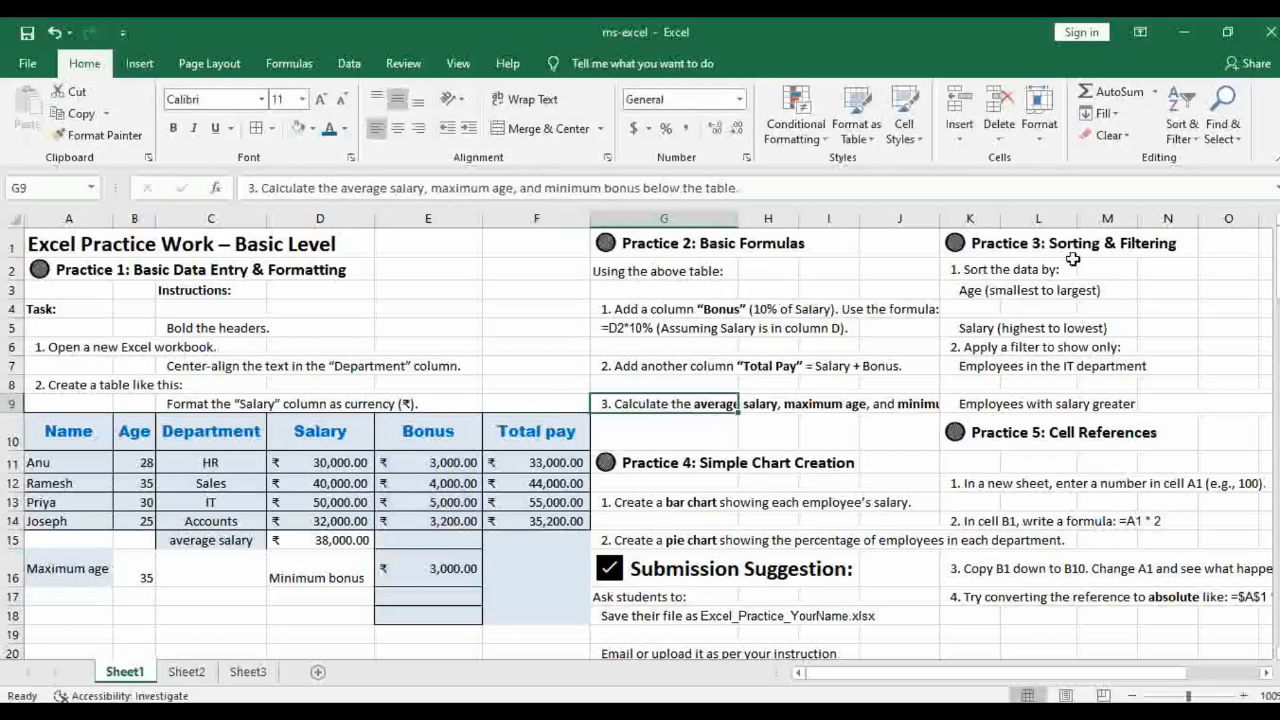
Try to sort the data by Age from smallest to largest with only cell B11 selected, as Practice 3 asks in K3
click(960, 293)
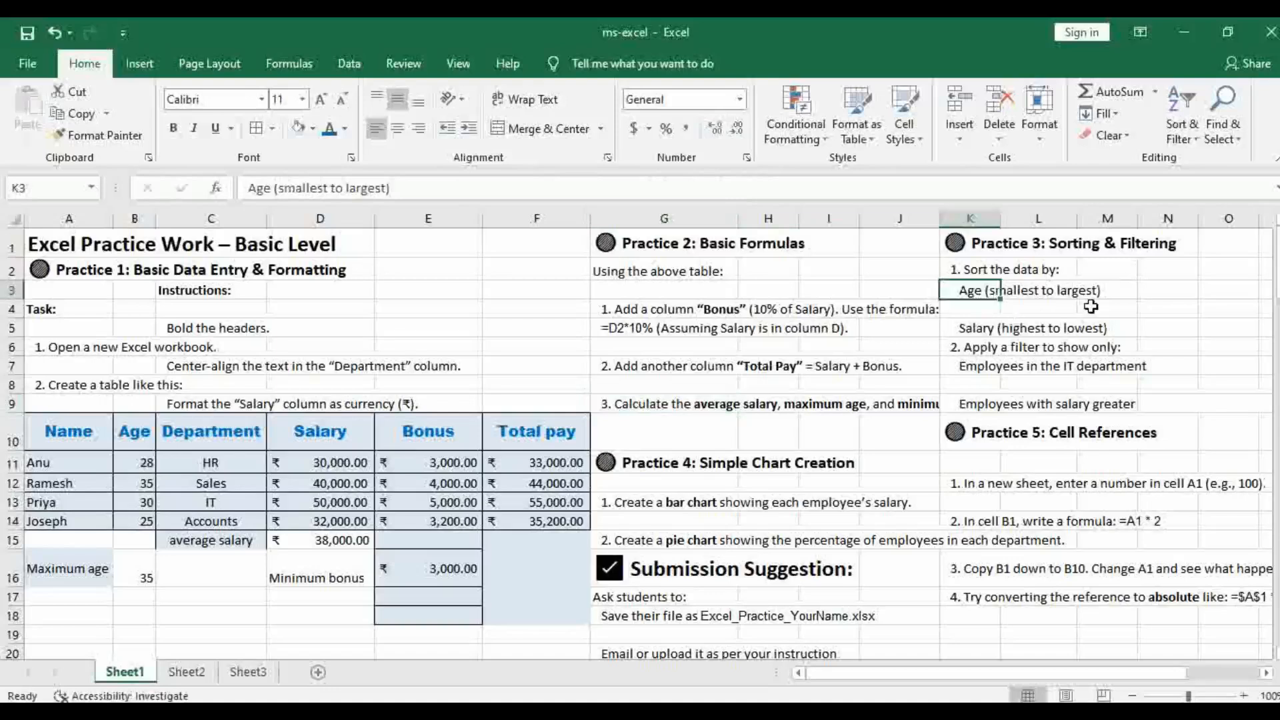
click(130, 462)
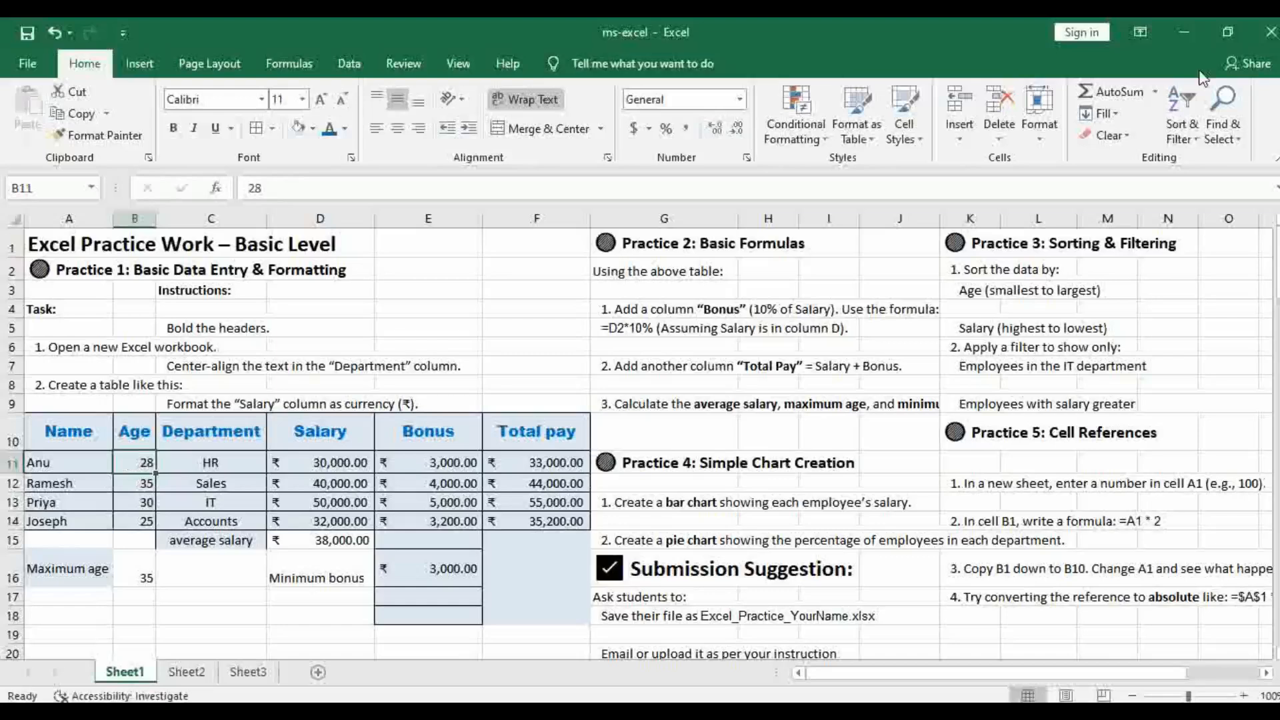
click(1197, 142)
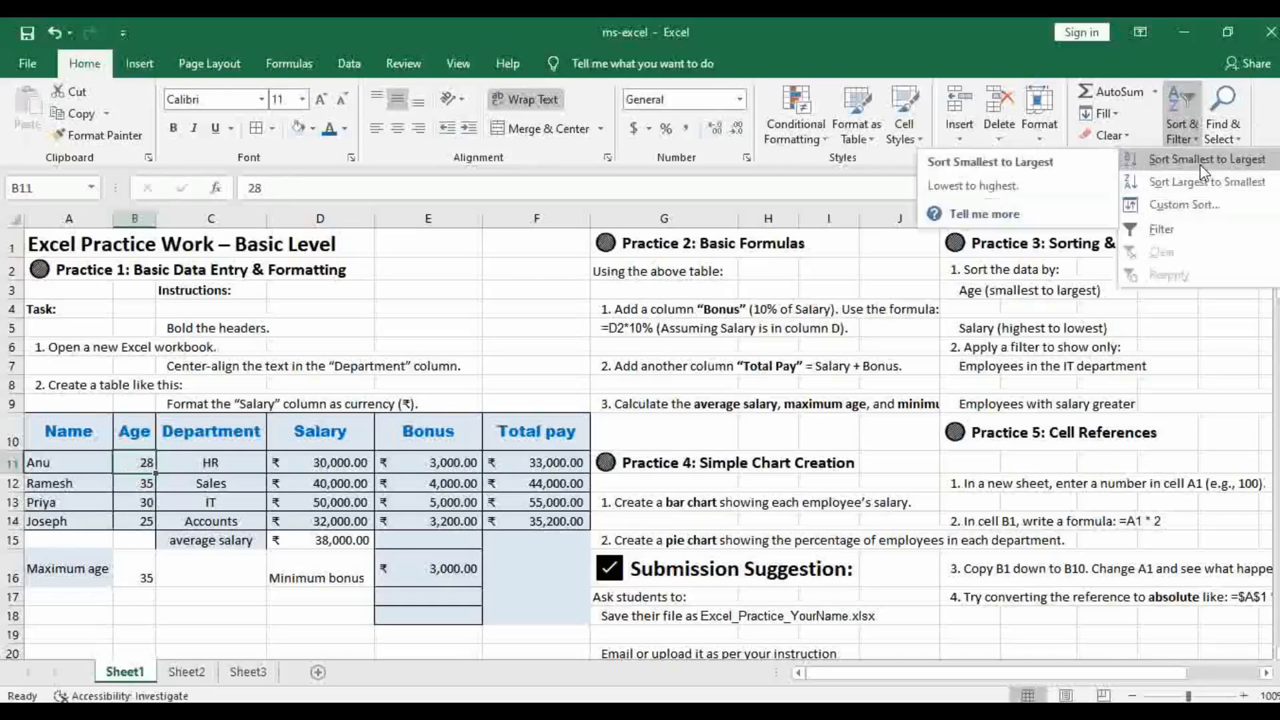
click(1200, 166)
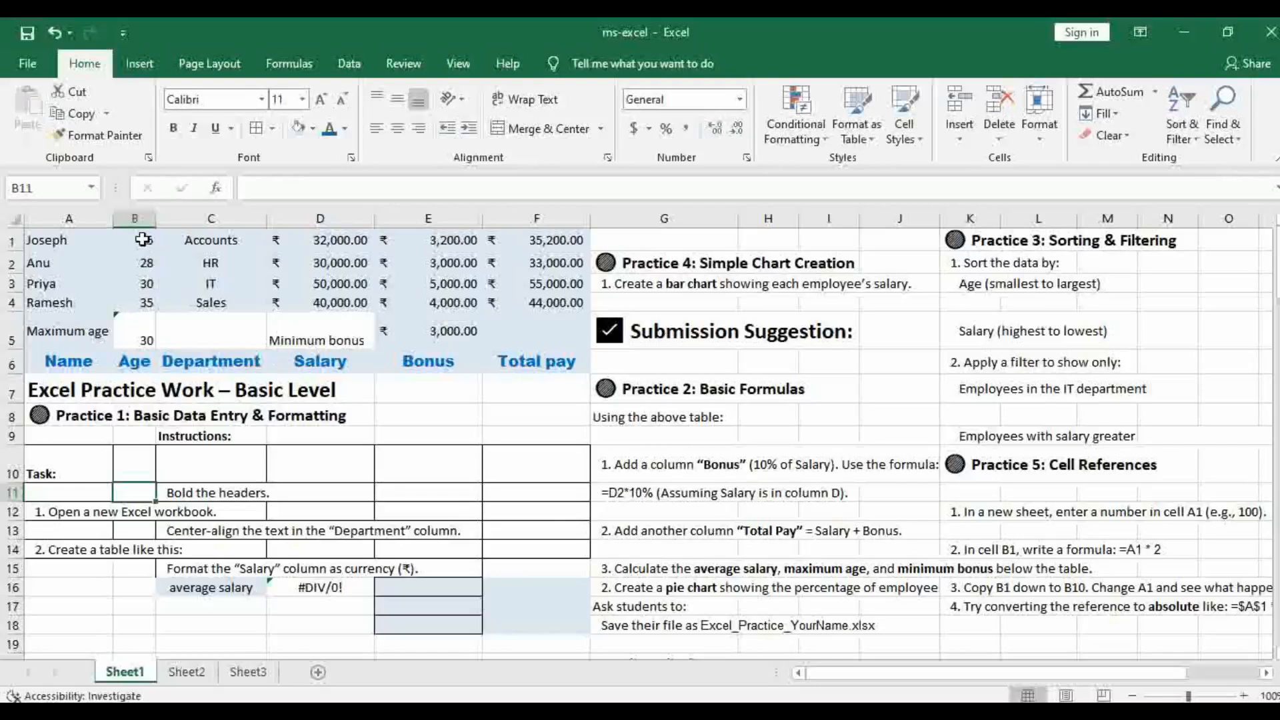
click(153, 308)
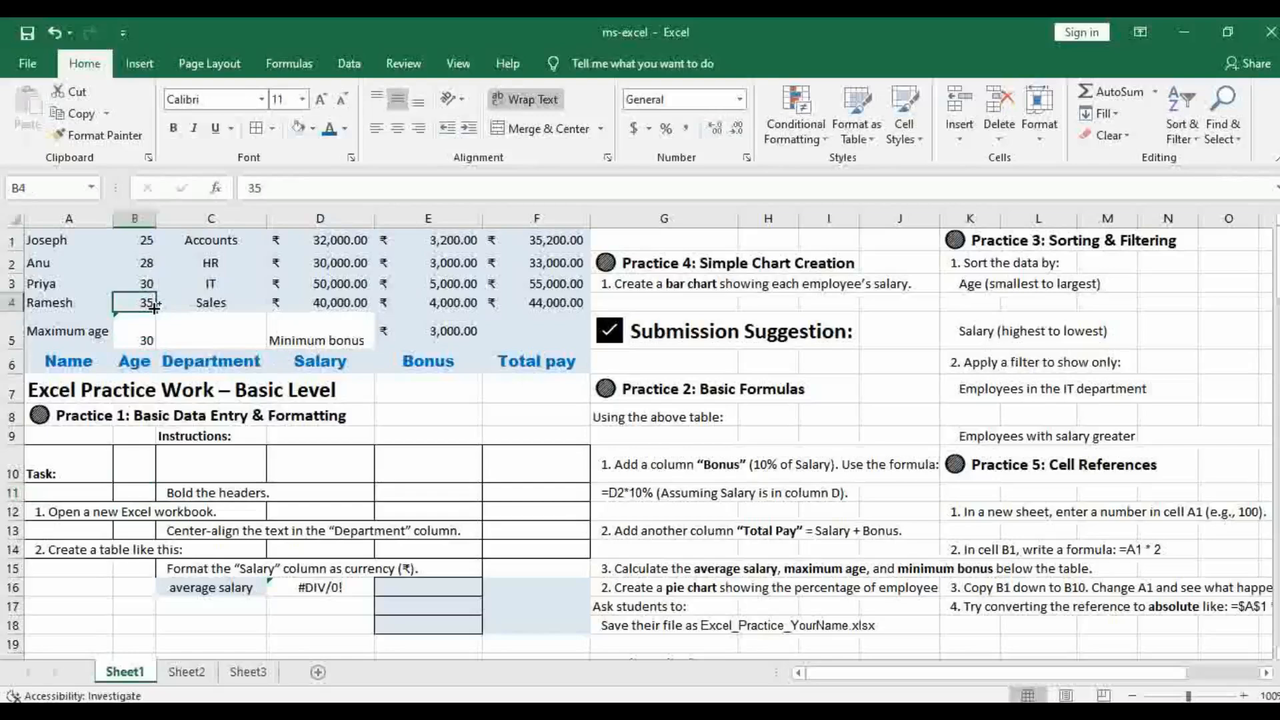
key(ctrl+z)
Sort only the employee table A10:F14 from A to Z
click(453, 502)
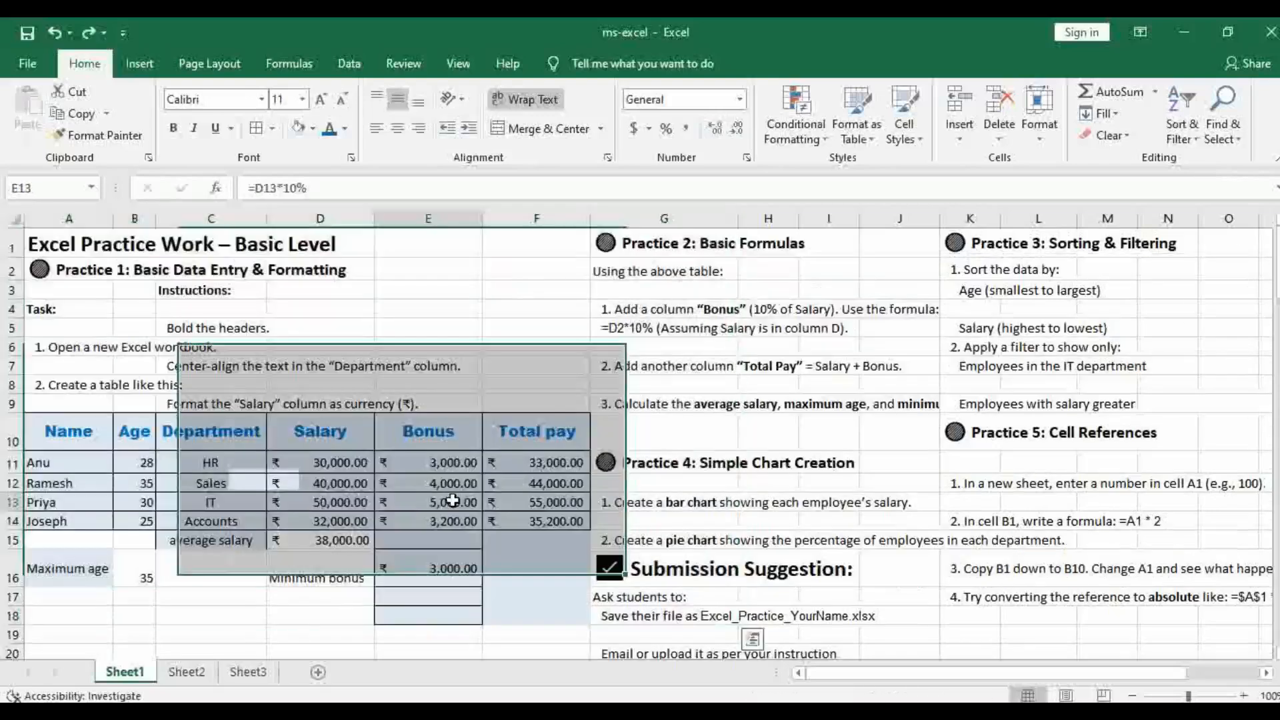
drag(69, 438, 550, 523)
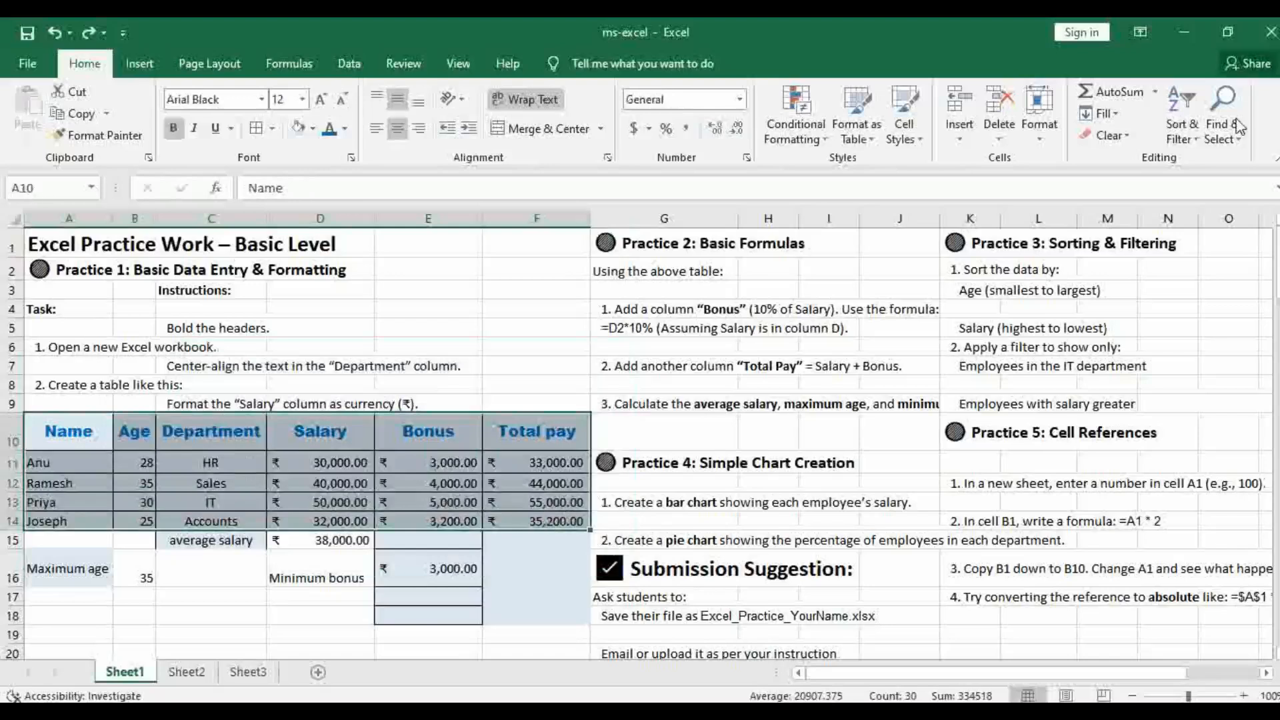
click(1181, 126)
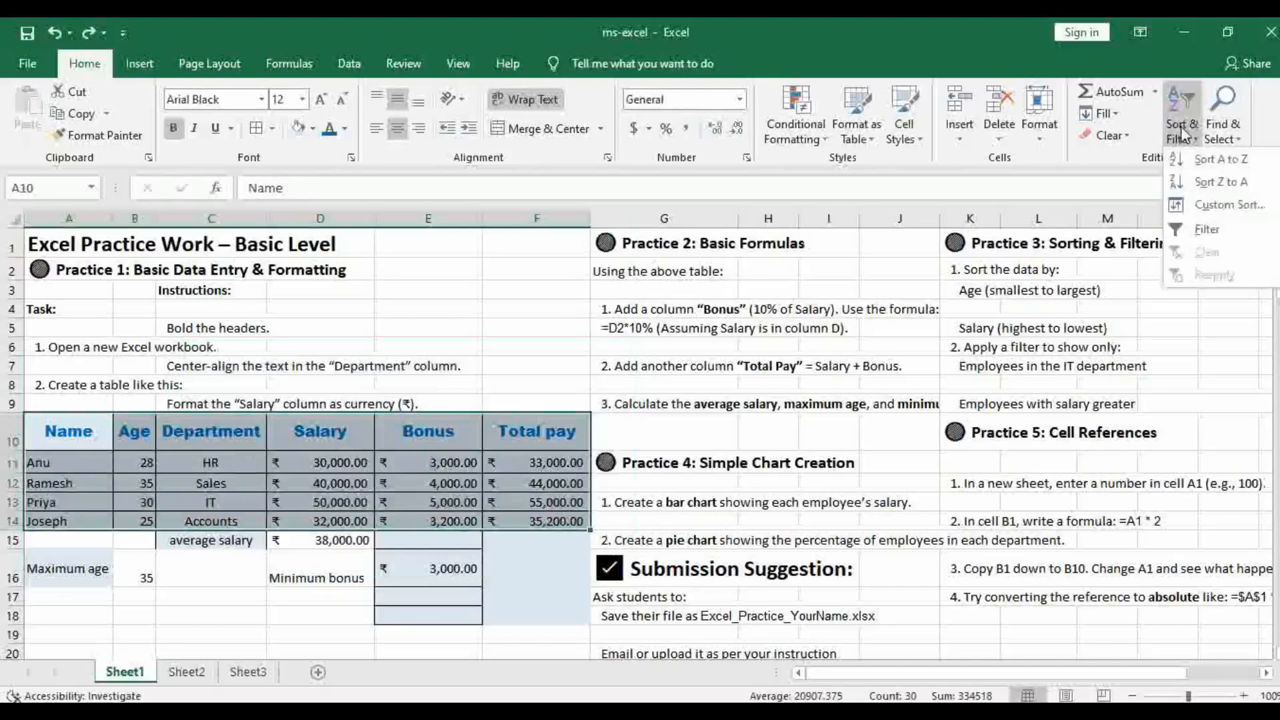
click(1218, 160)
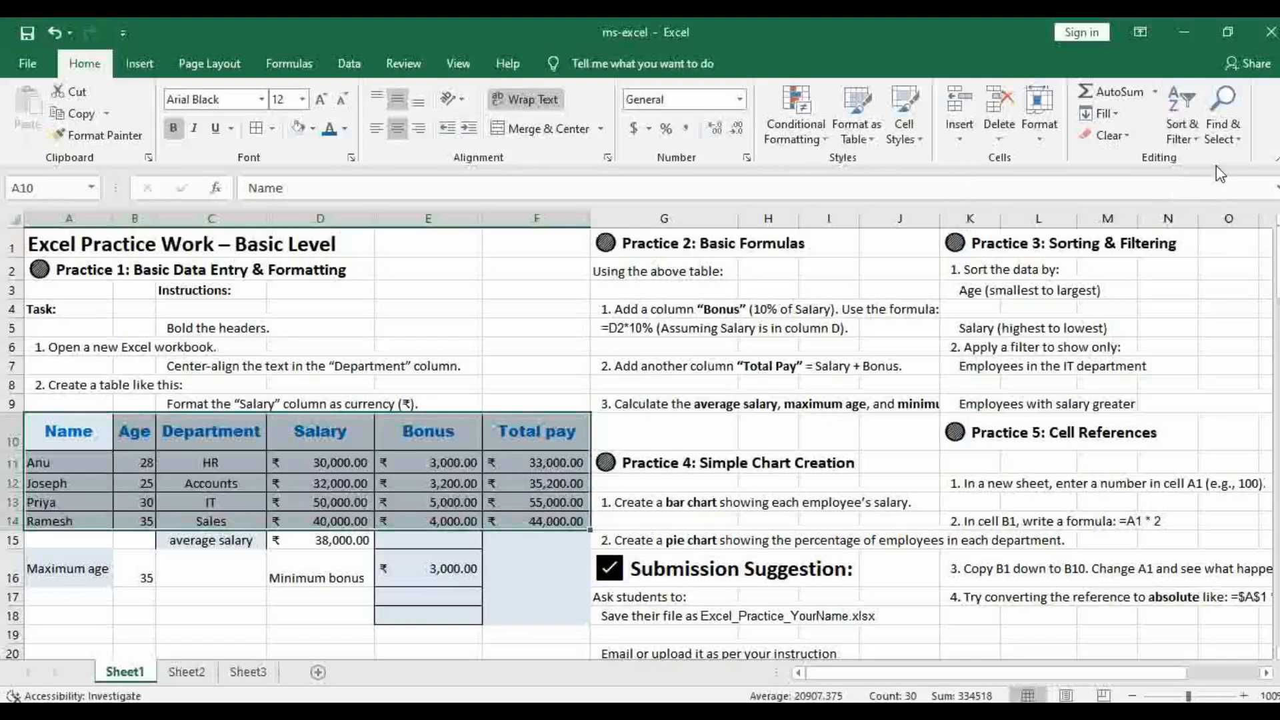
click(1199, 144)
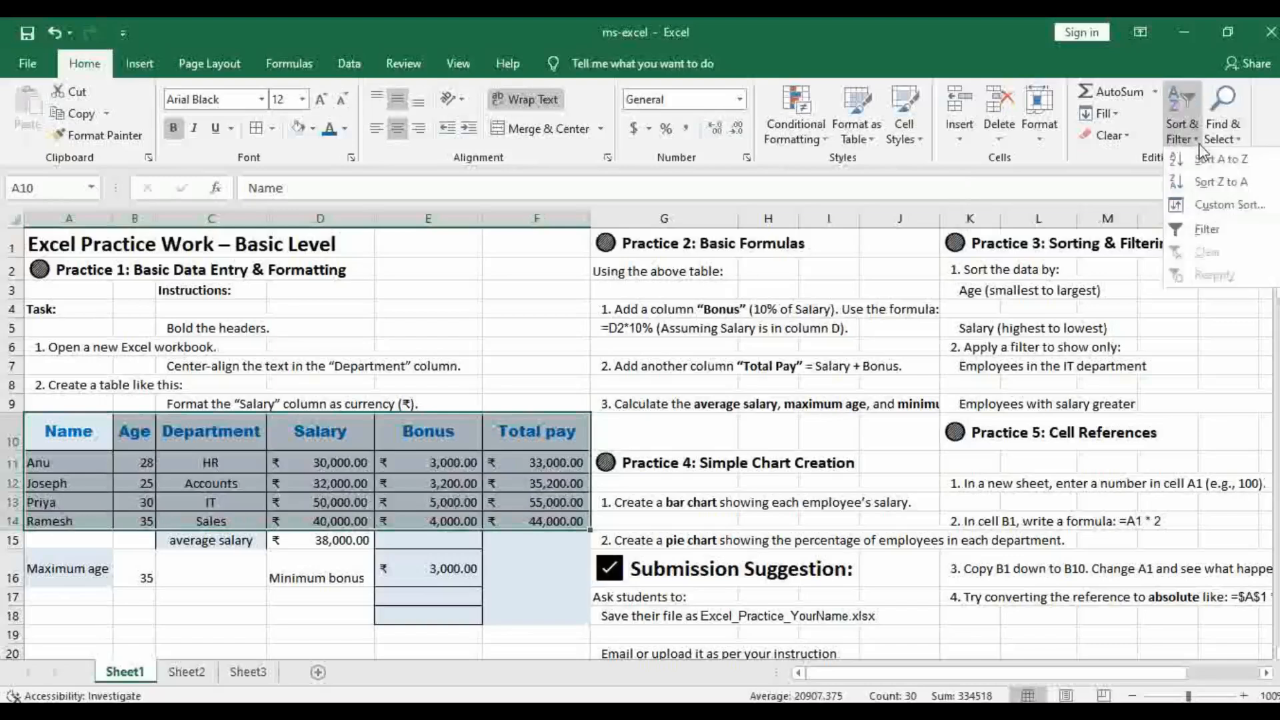
click(1230, 205)
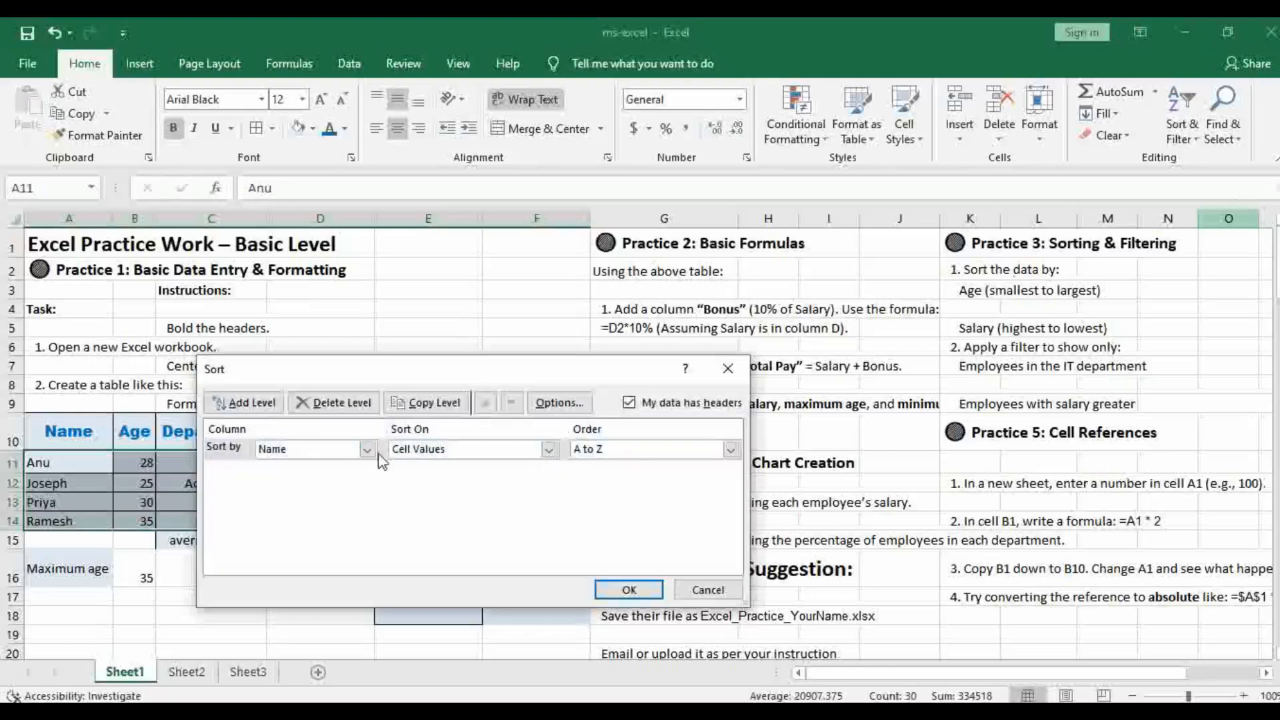
click(712, 376)
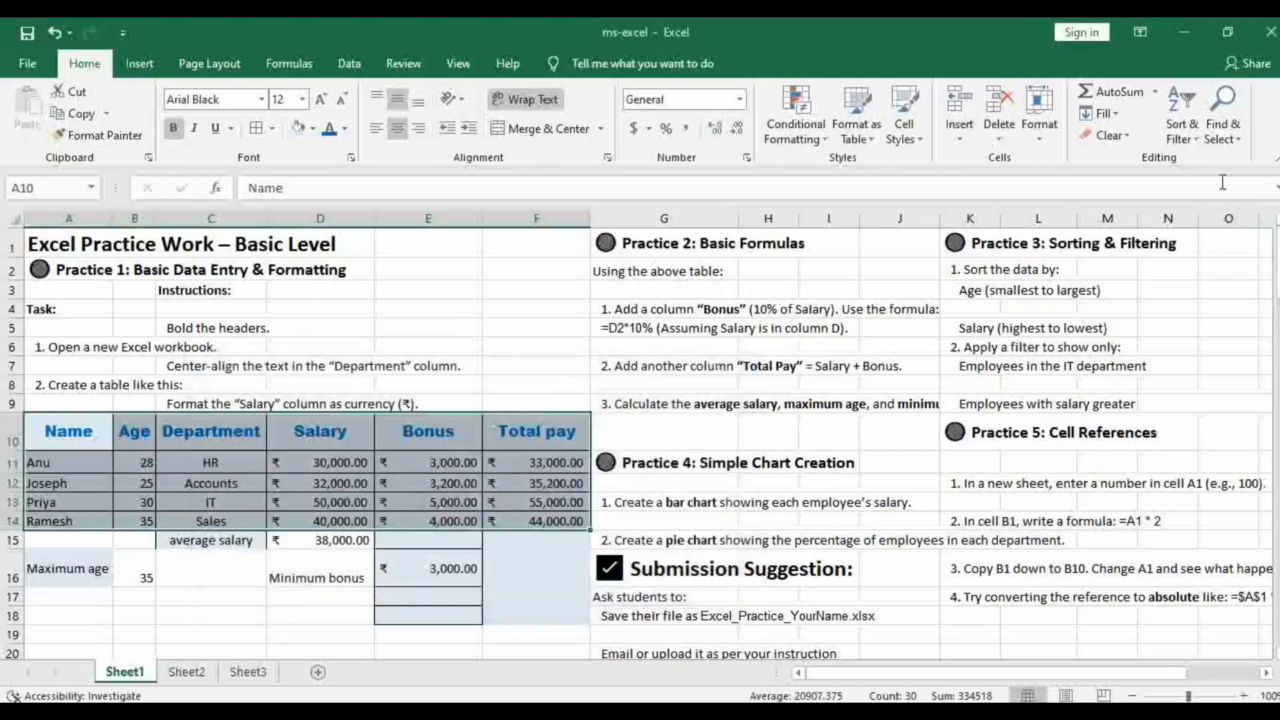
Apply a custom sort to A10:F14 by Age on cell values, ordered smallest to largest
click(1194, 137)
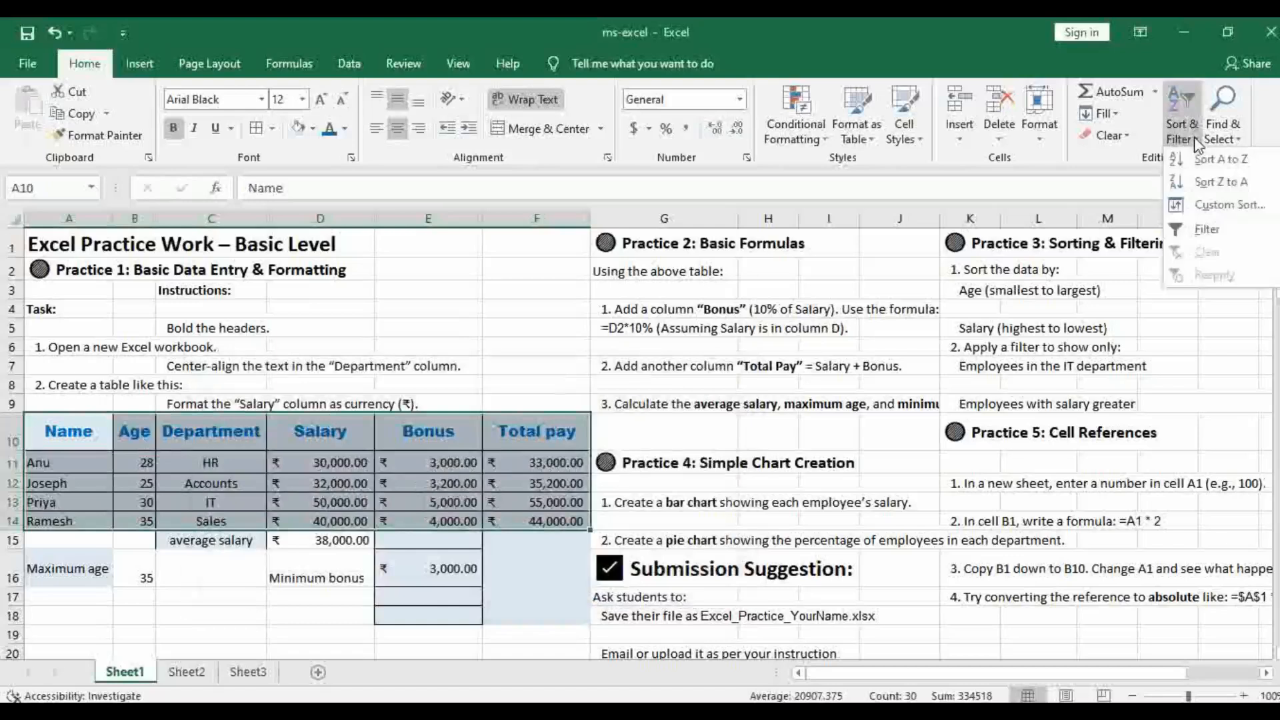
click(1227, 205)
click(366, 449)
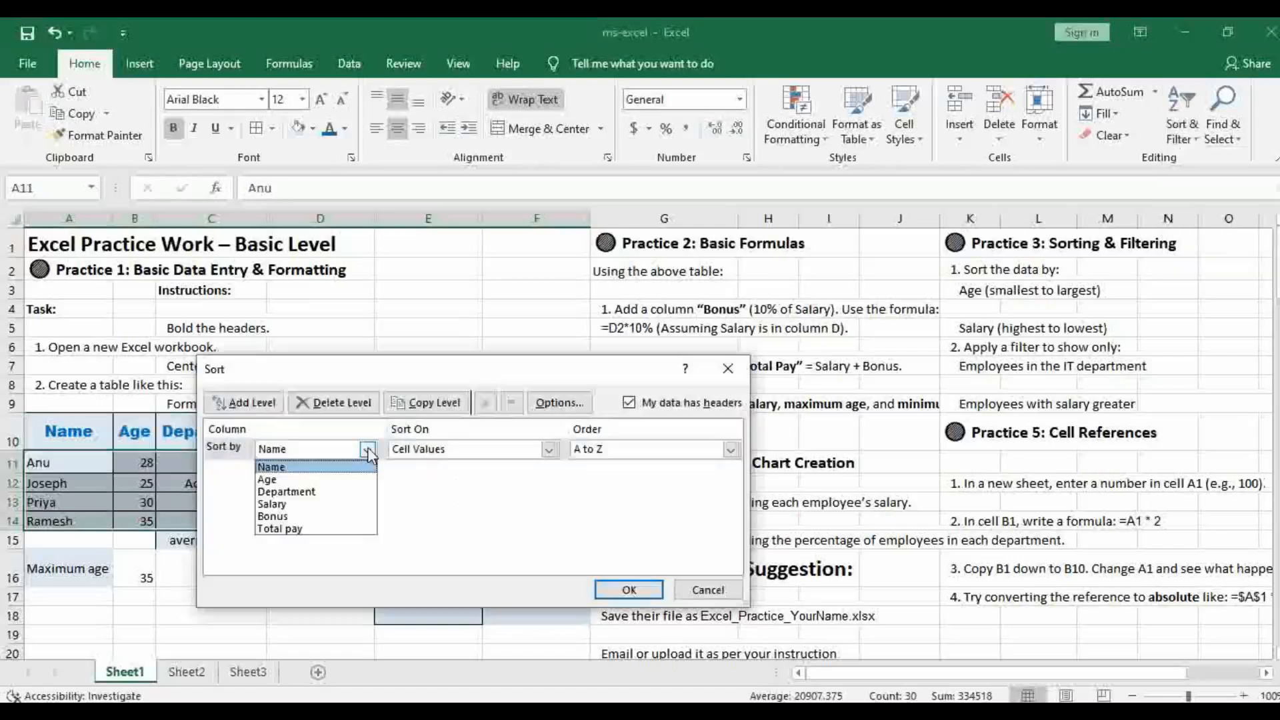
click(274, 480)
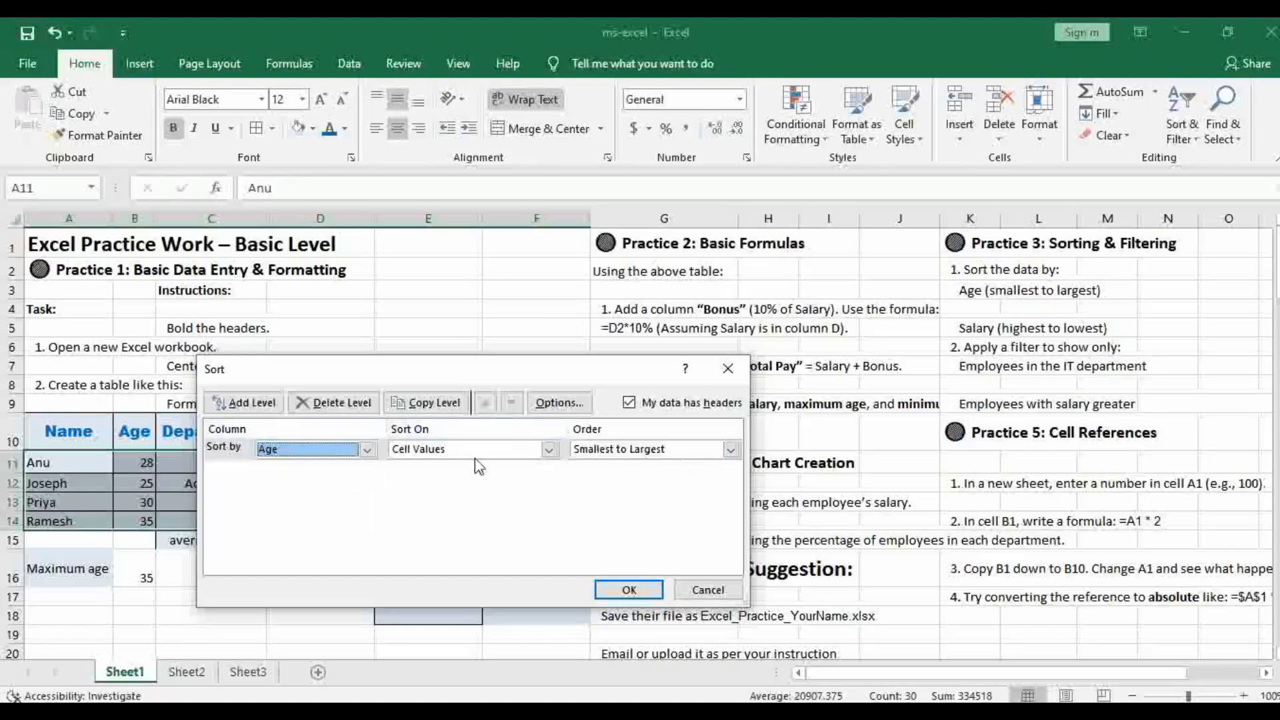
click(628, 593)
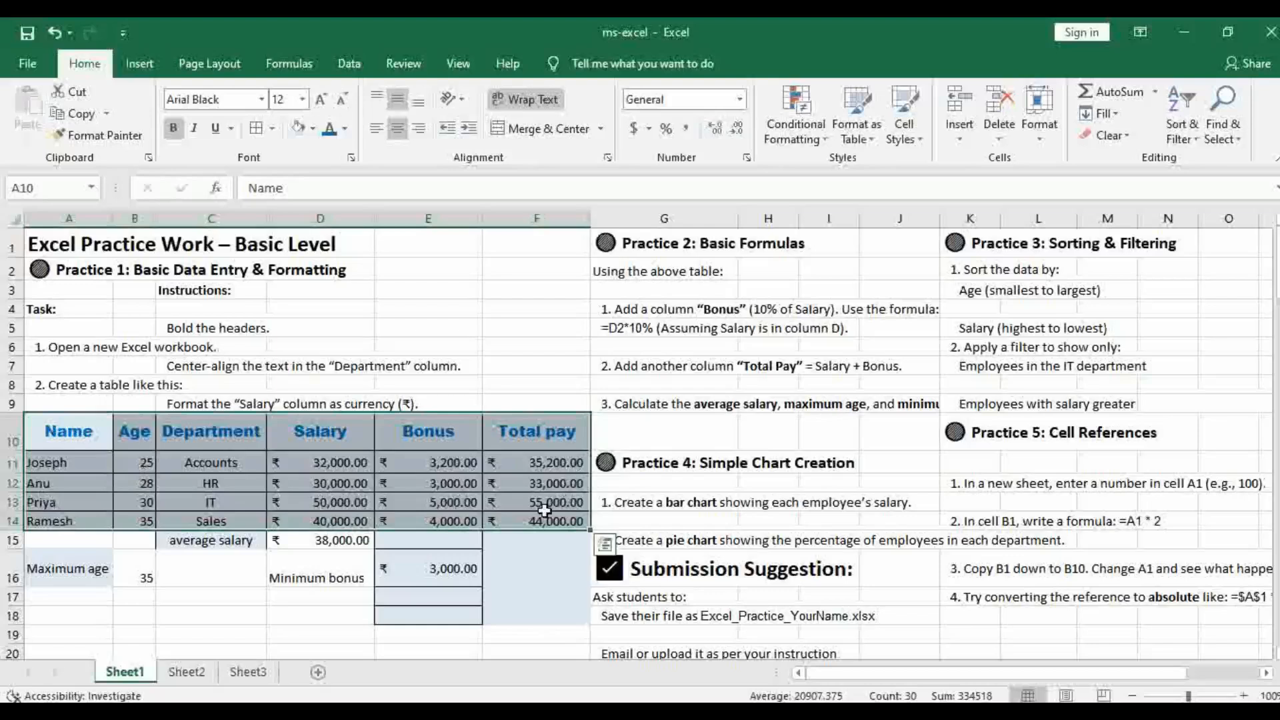
click(148, 462)
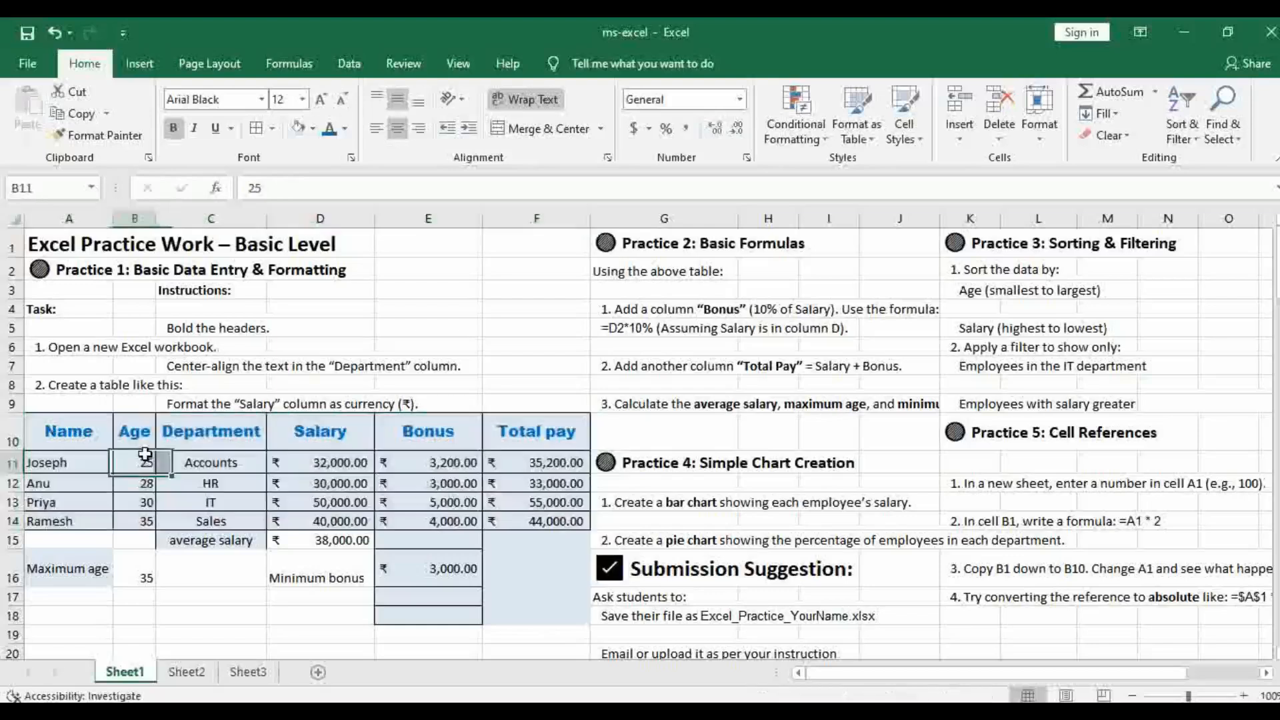
Reselect the table A10:F14 and repeat the custom sort by Age, smallest to largest
drag(74, 427, 525, 517)
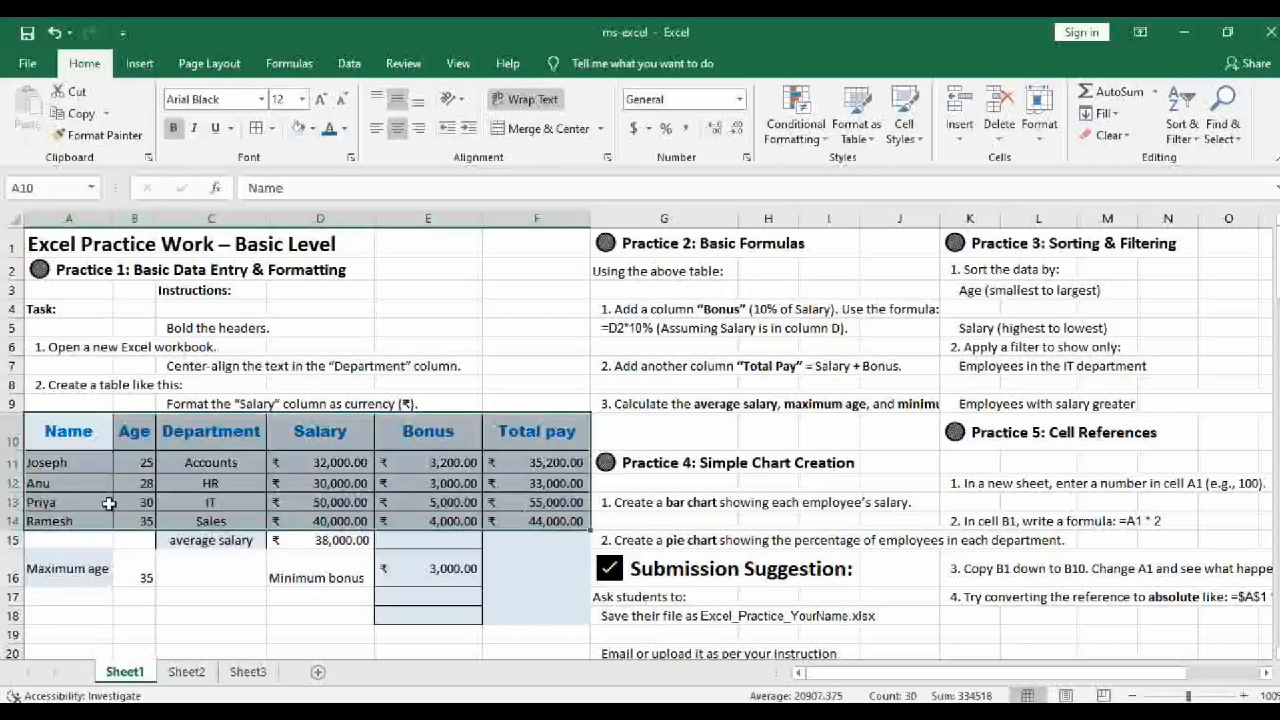
click(1202, 148)
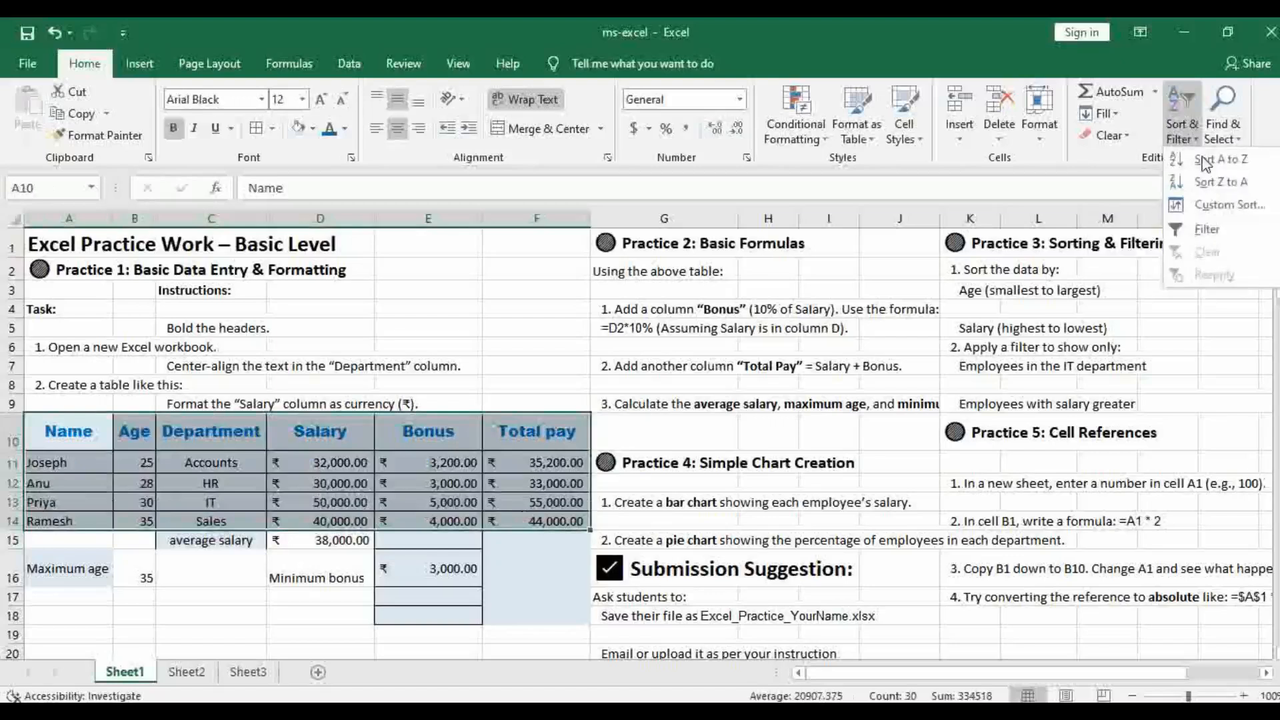
click(1226, 203)
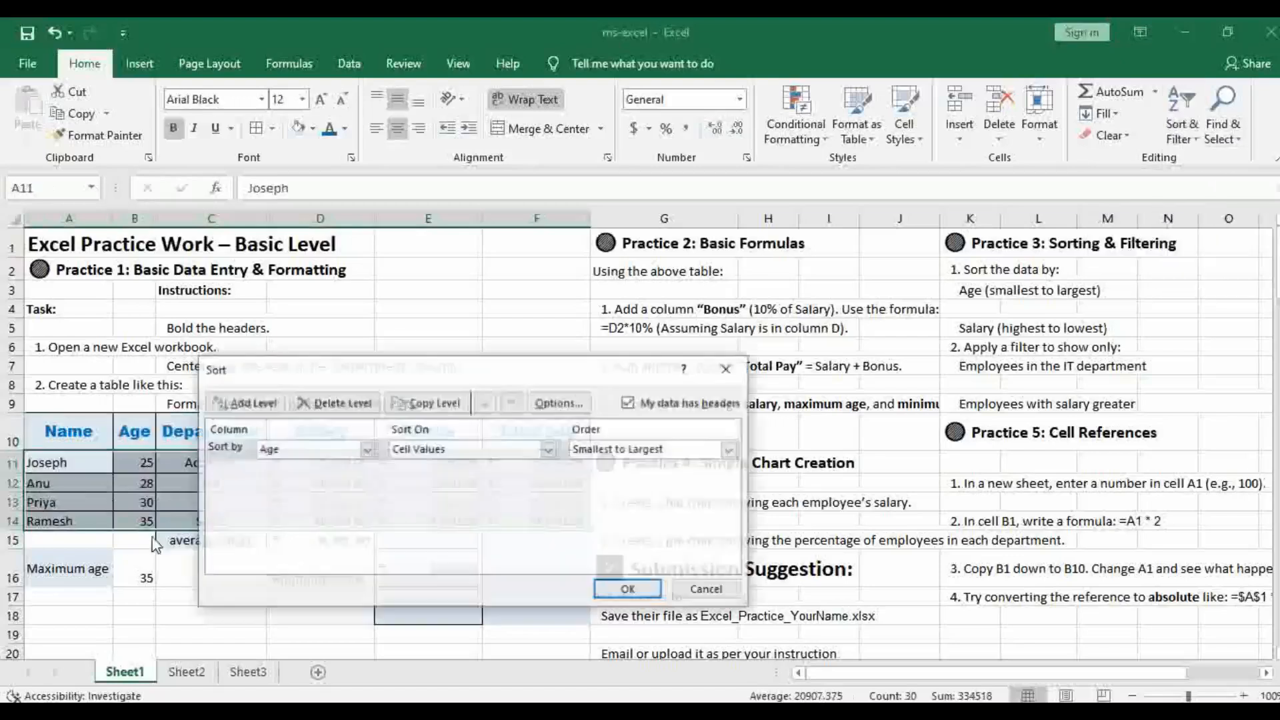
click(367, 449)
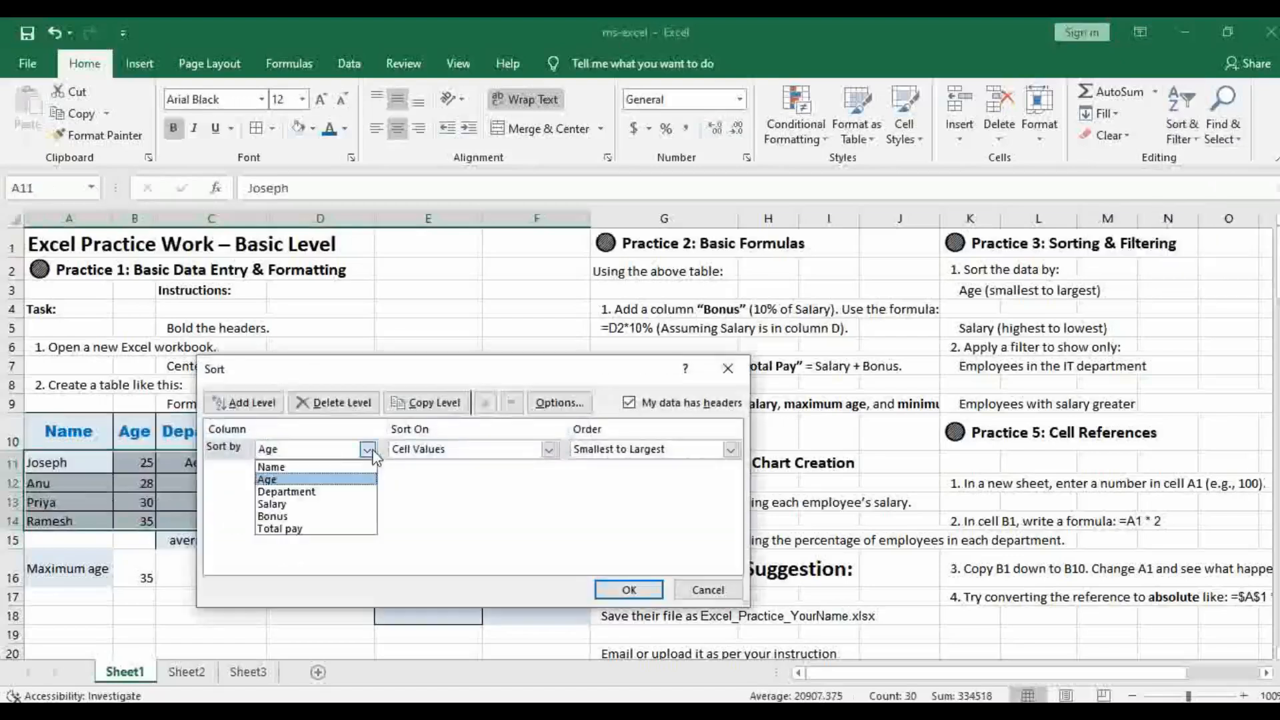
click(278, 477)
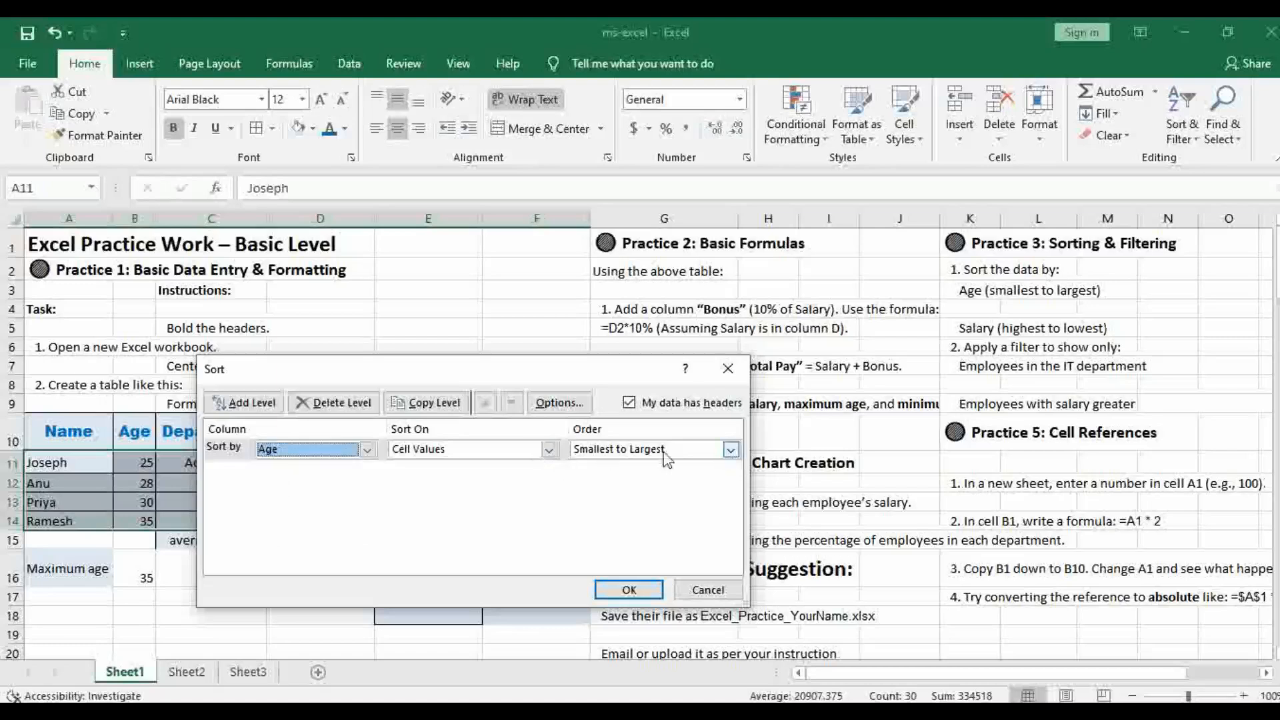
click(629, 590)
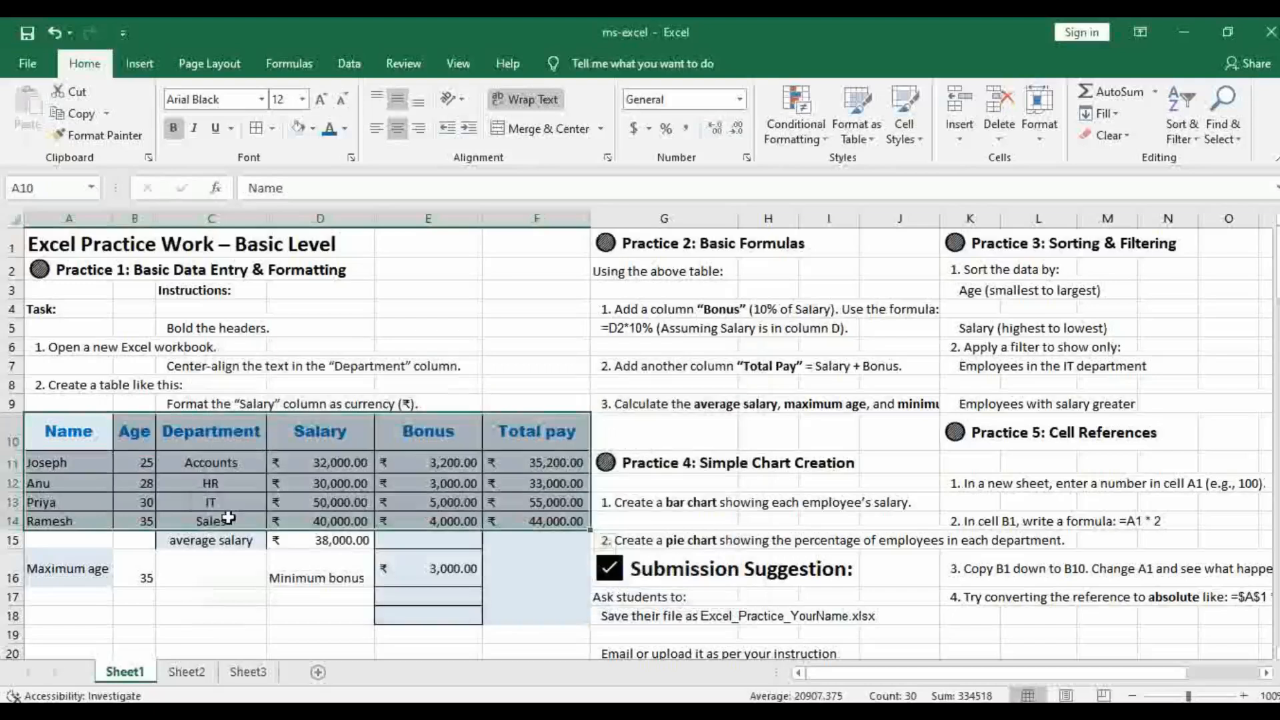
Apply a custom sort to the employee table A10:F14 by Salary on cell values, ordered largest to smallest, as K5 asks
click(991, 329)
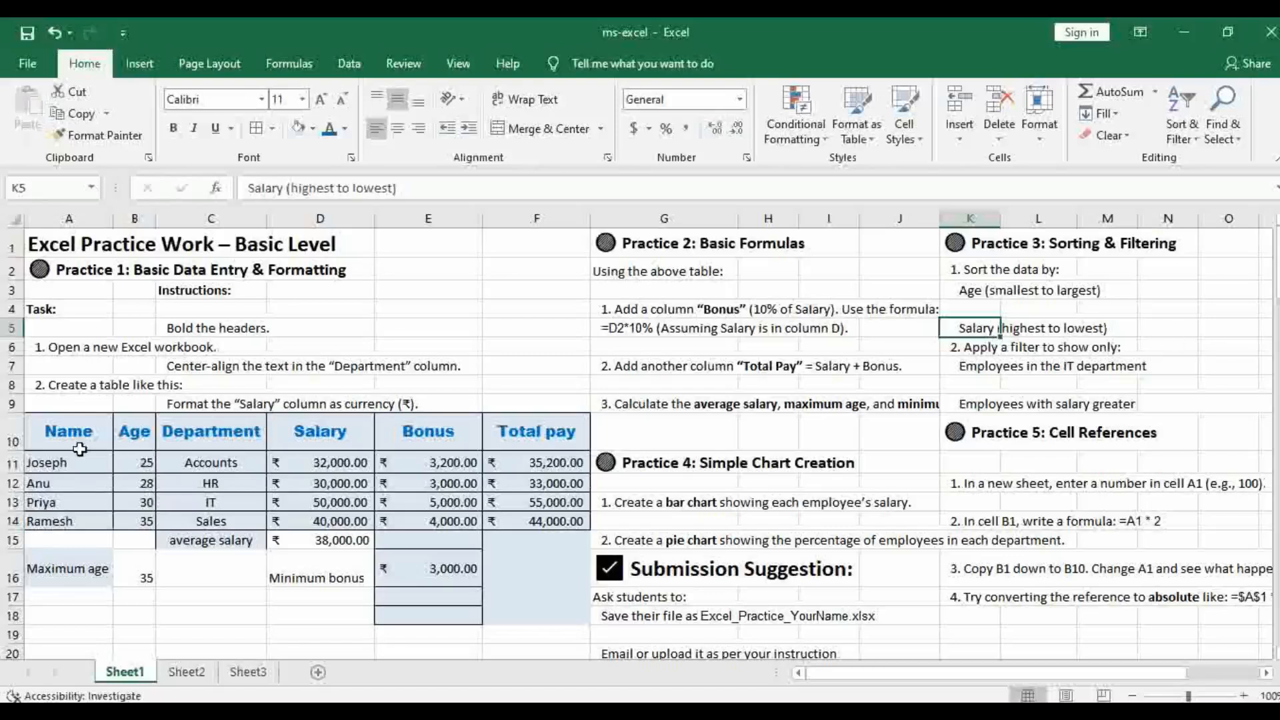
drag(43, 430, 530, 524)
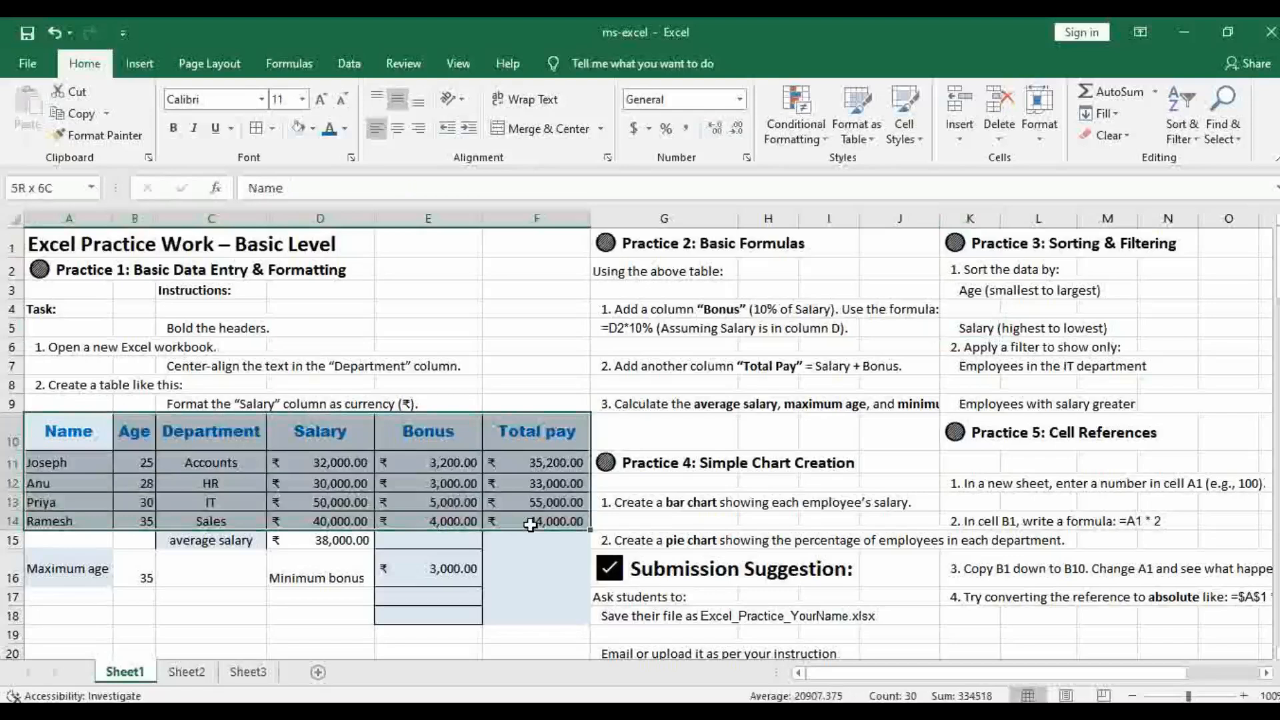
drag(530, 525, 530, 525)
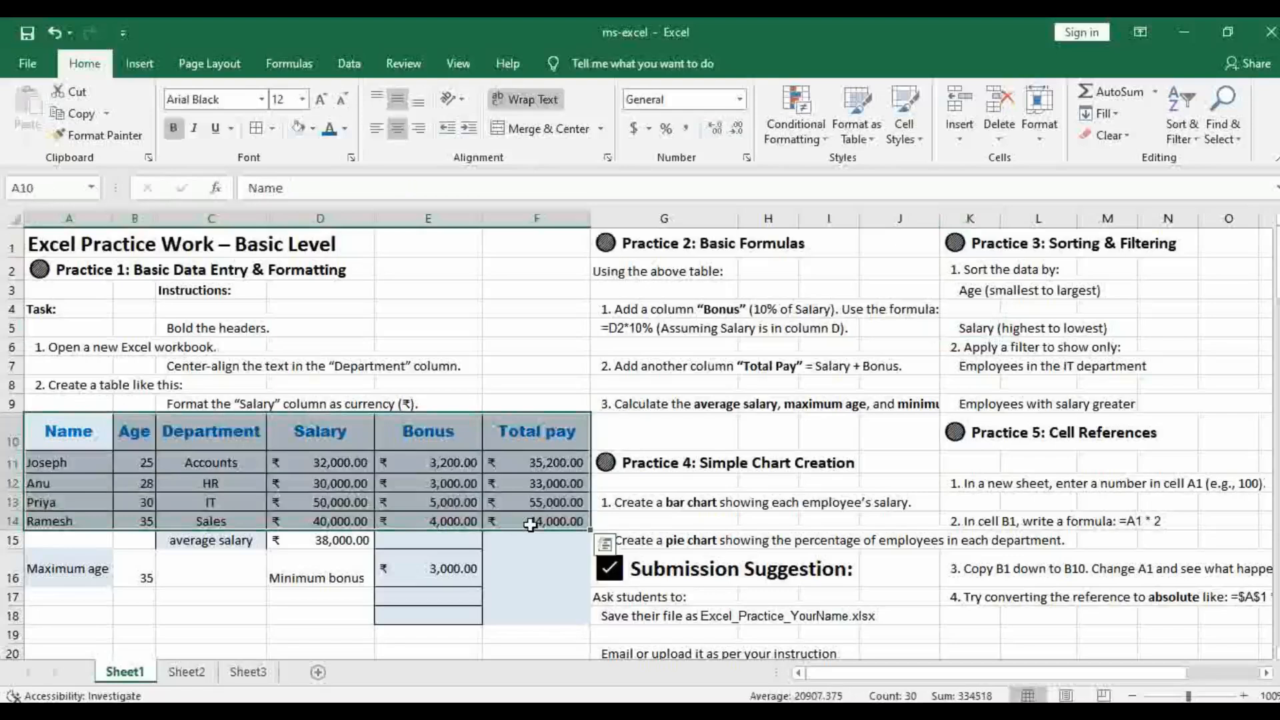
click(1198, 136)
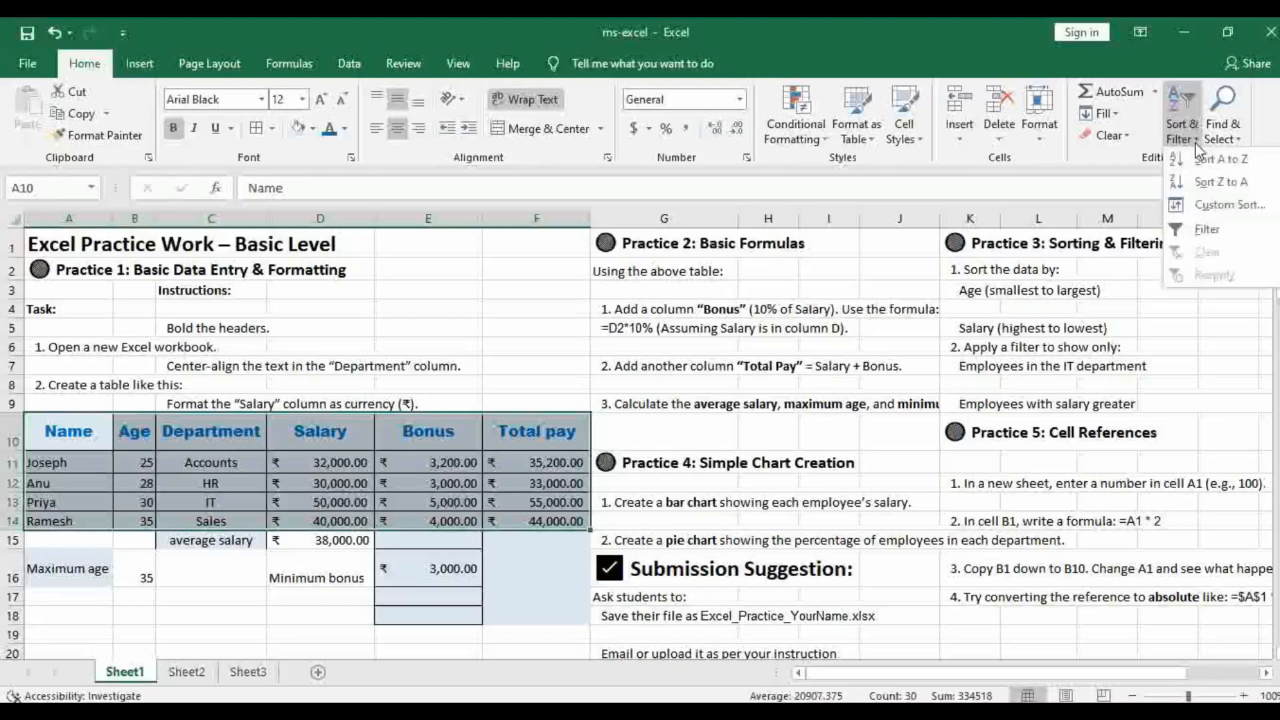
click(1214, 202)
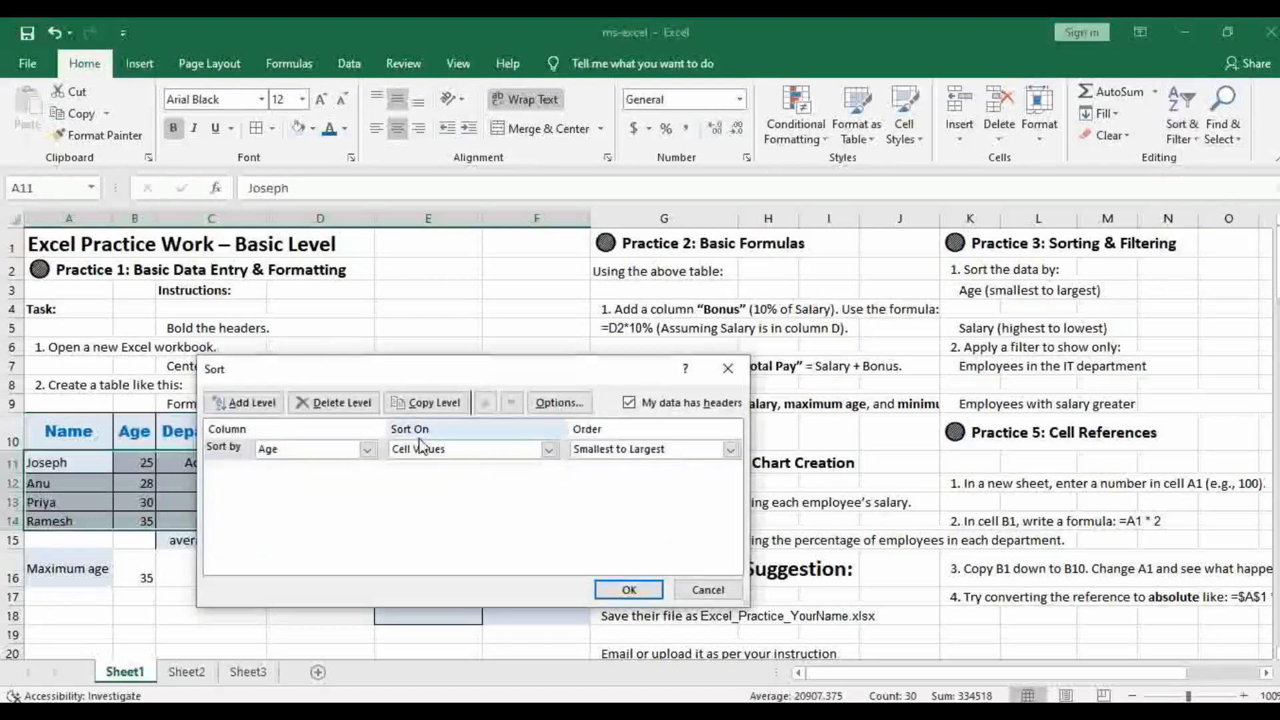
click(366, 449)
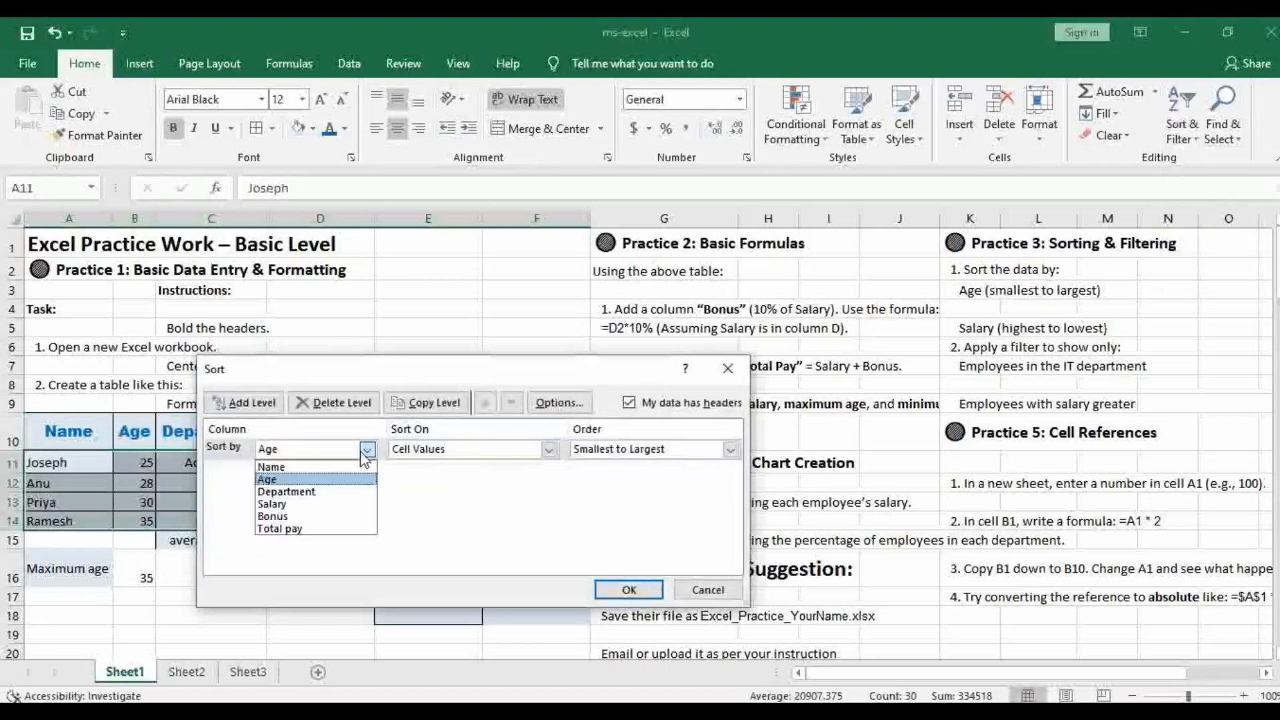
click(300, 504)
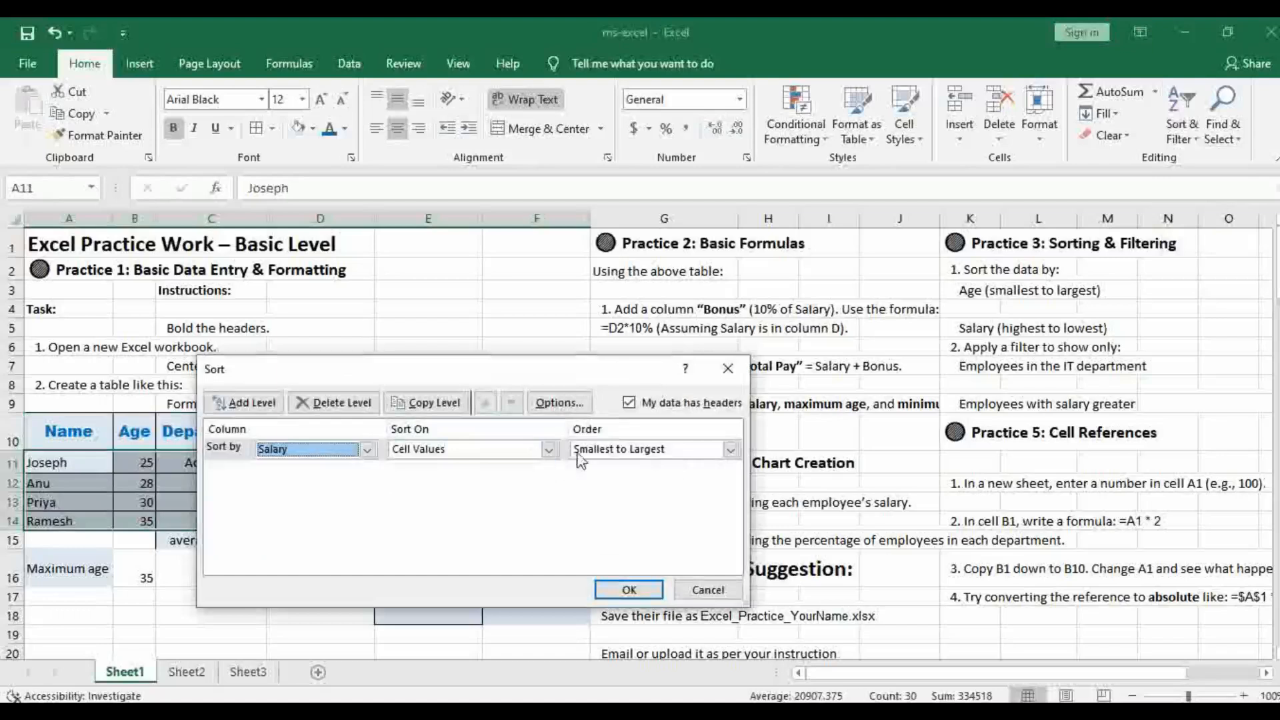
click(732, 450)
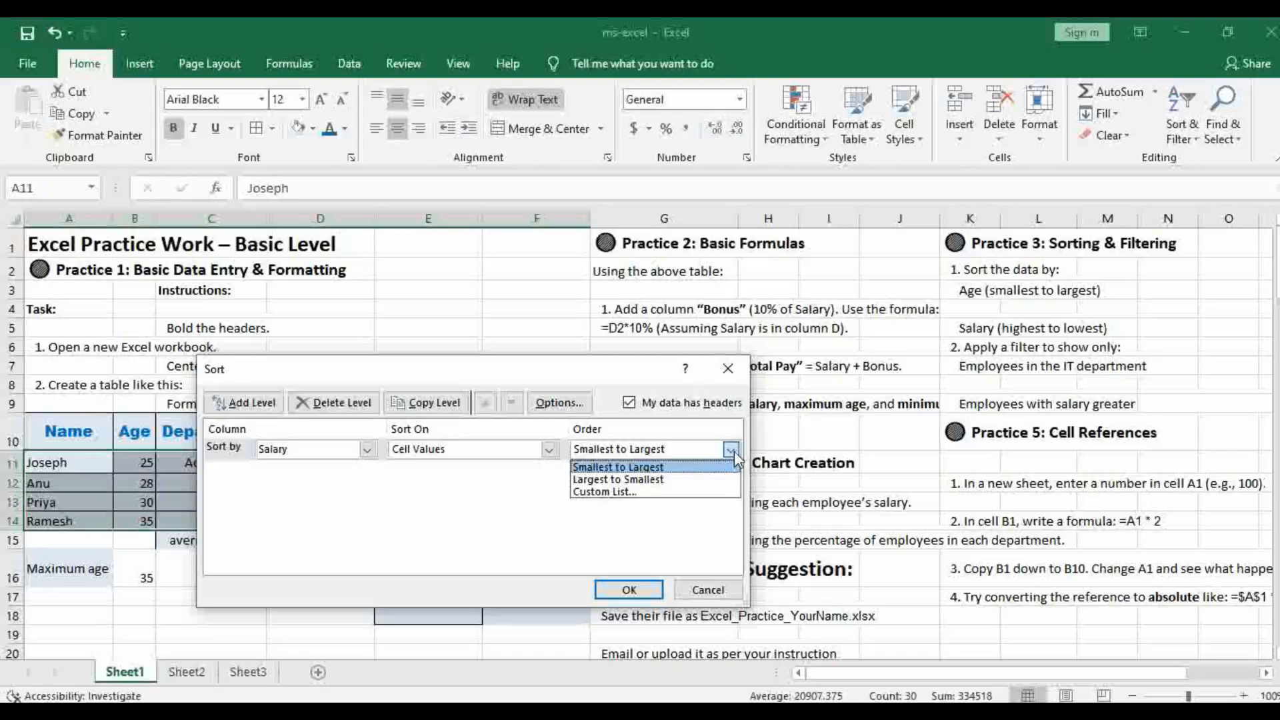
click(667, 476)
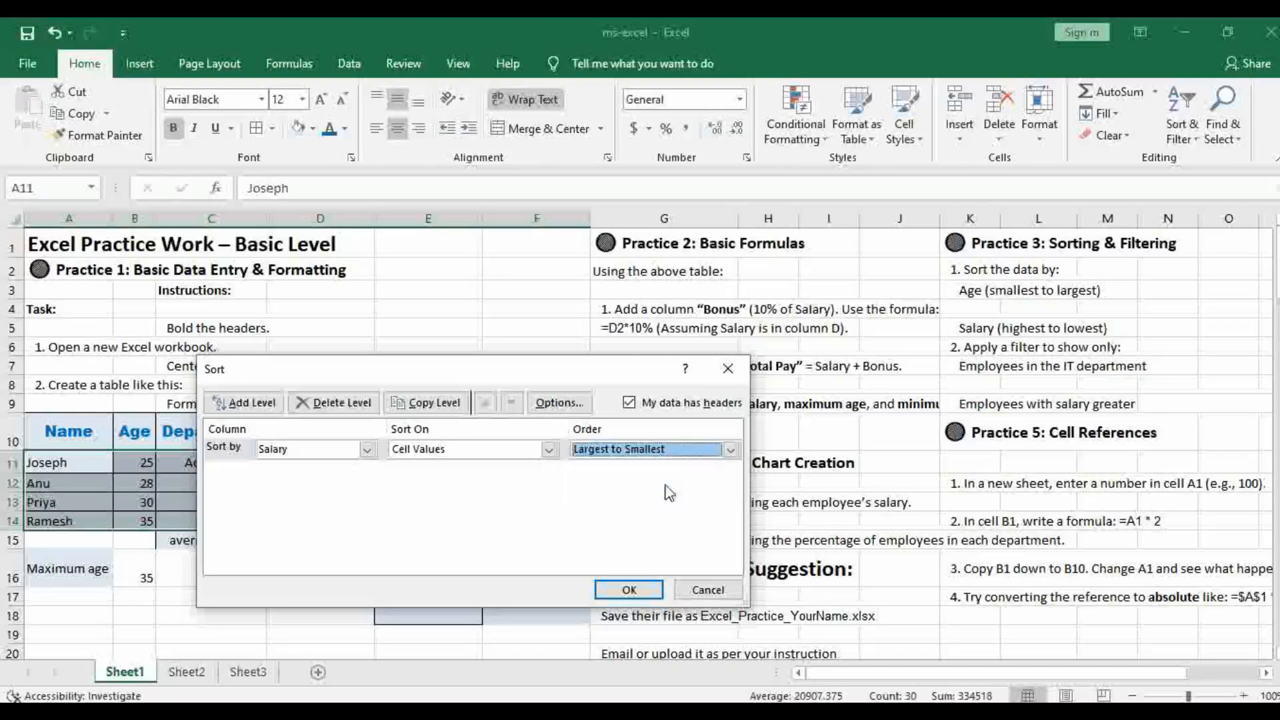
click(630, 596)
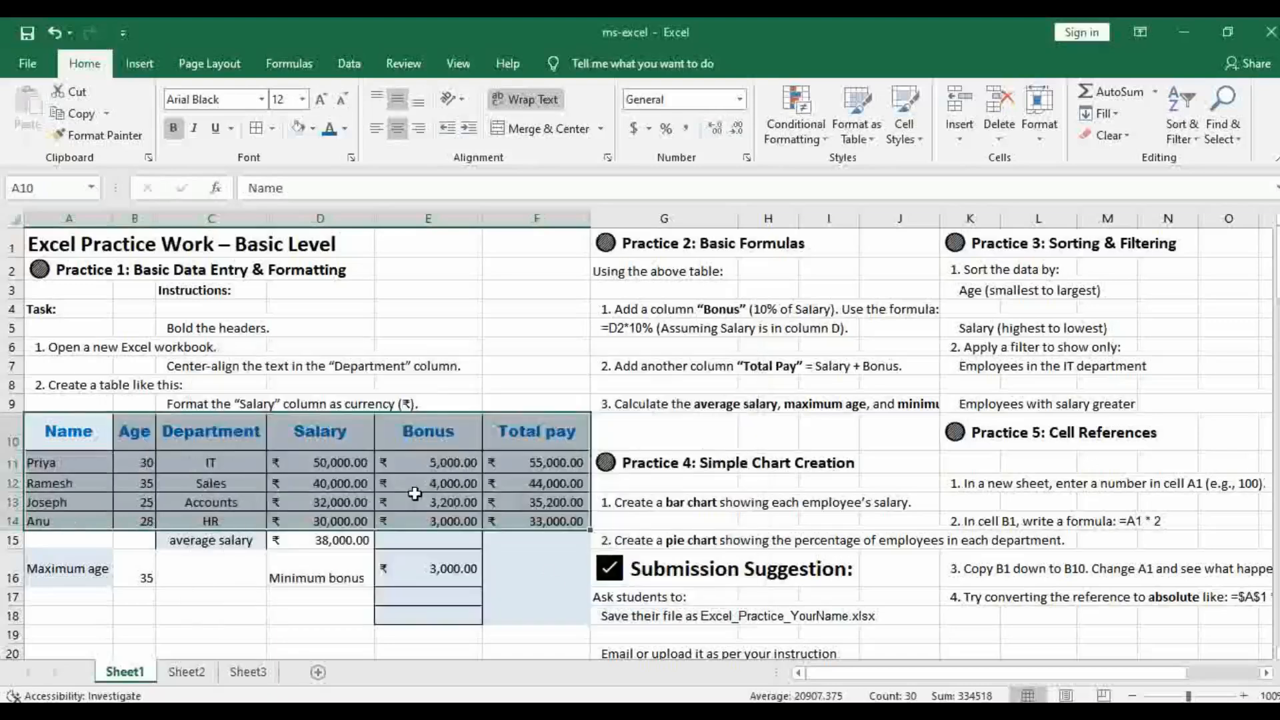
click(346, 462)
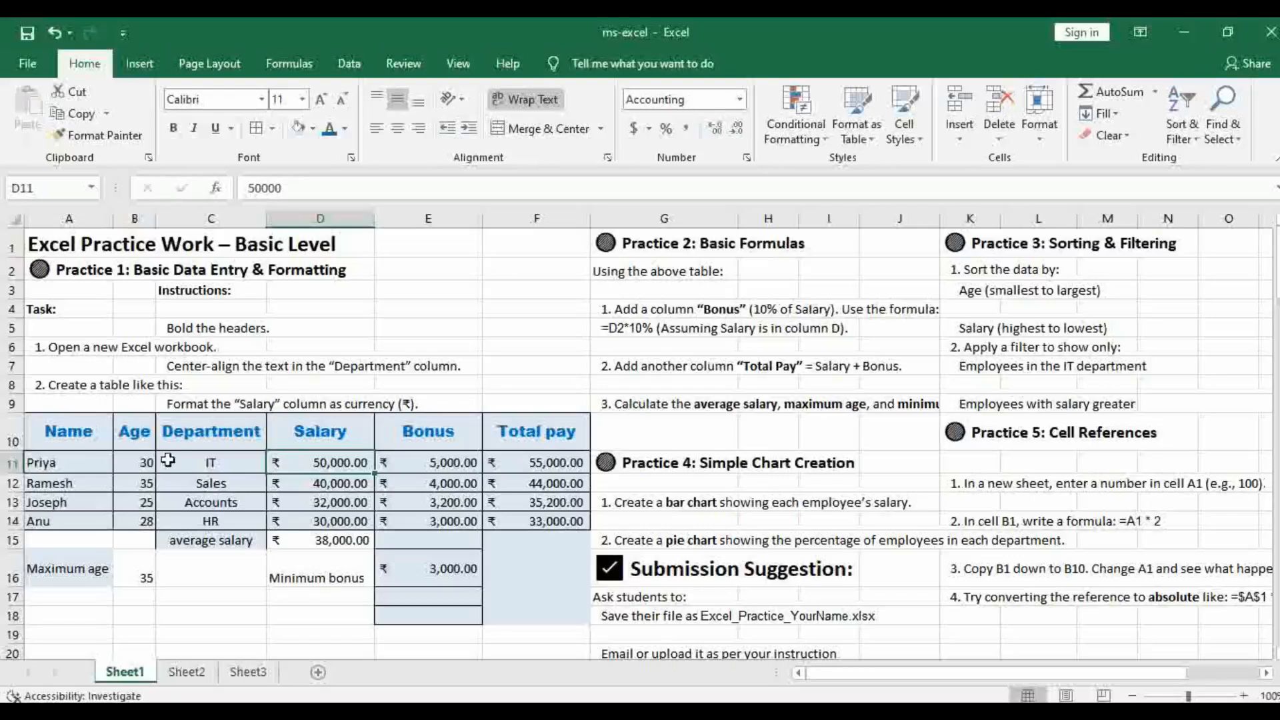
Add a filter to the employee table A10:F14 and show only the IT department
drag(70, 433, 551, 524)
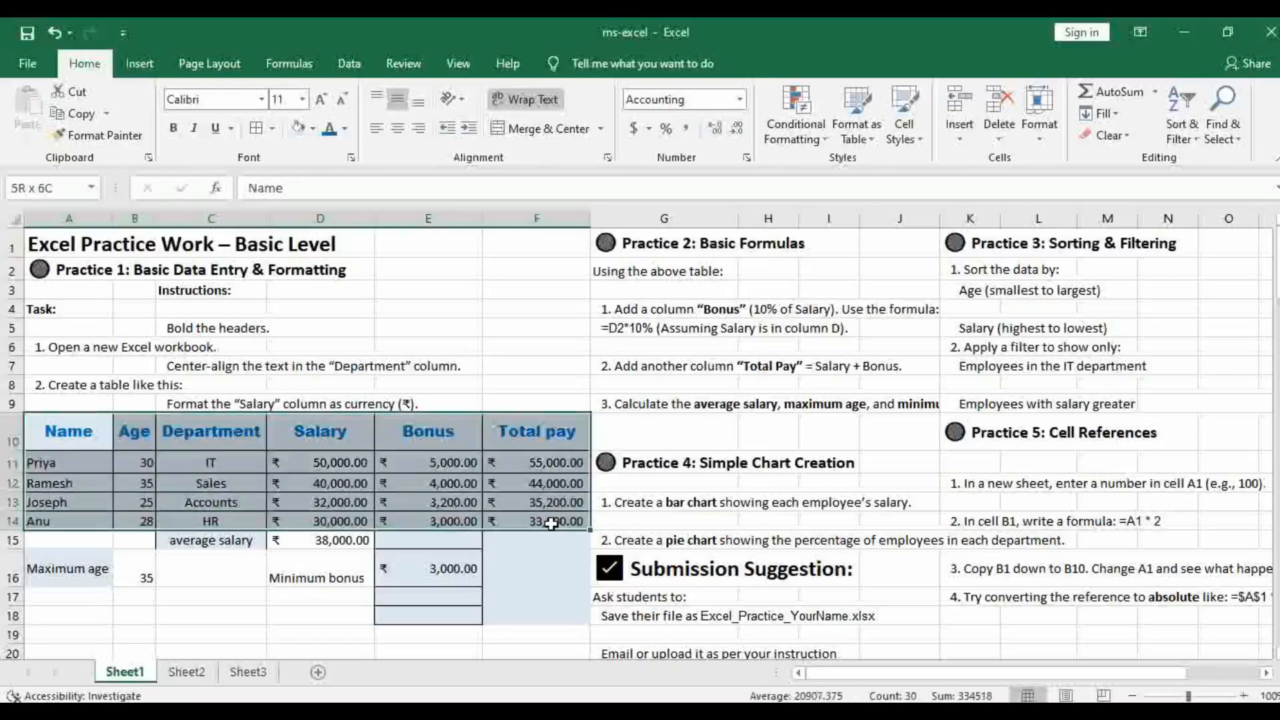
click(1198, 142)
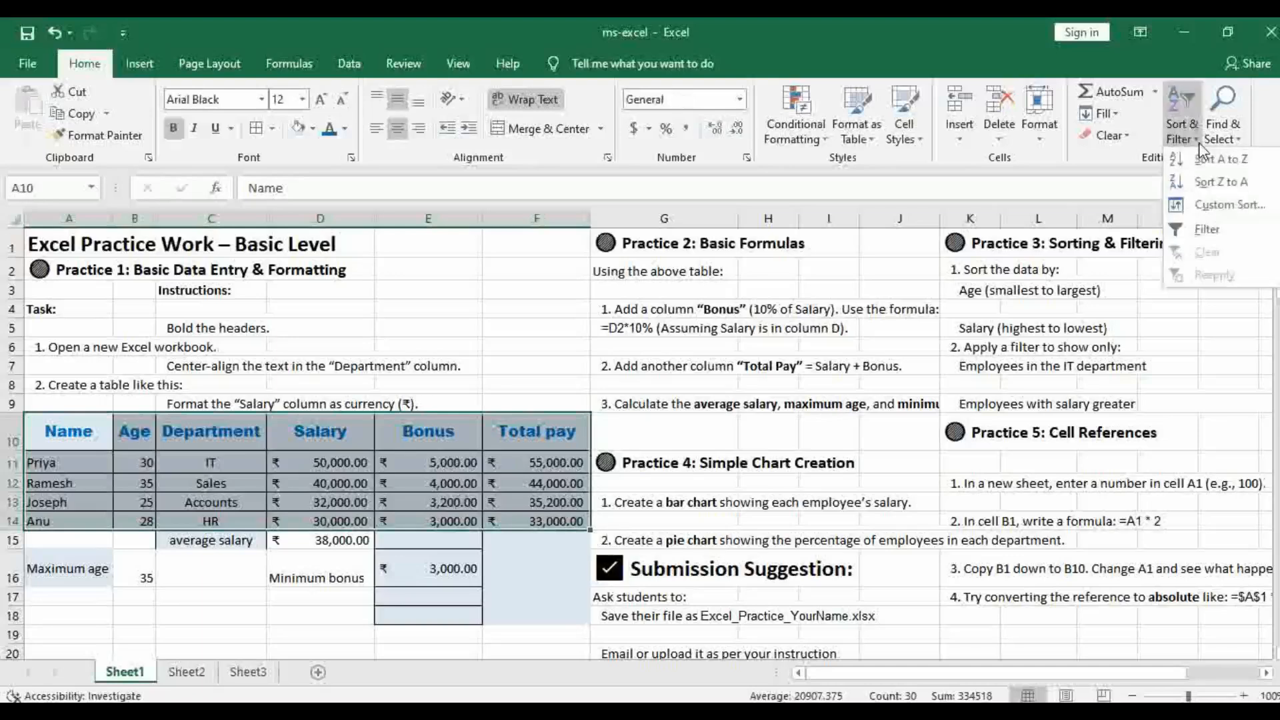
click(1186, 230)
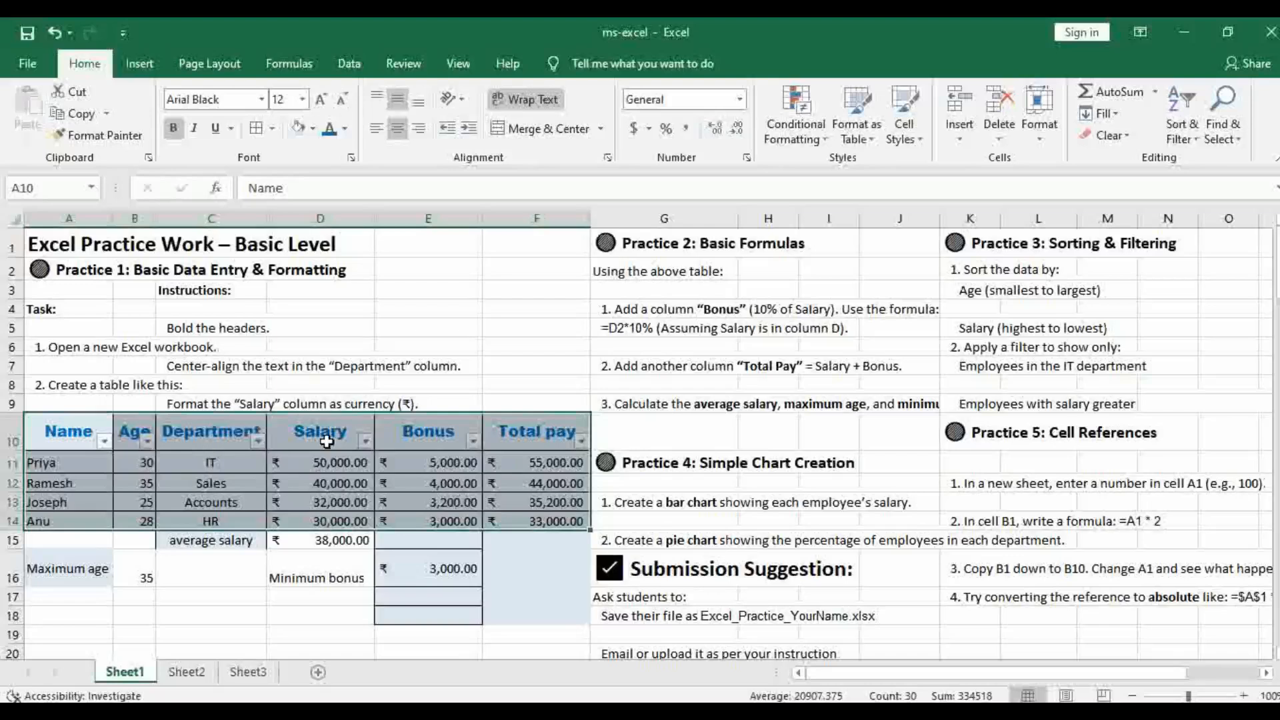
click(438, 440)
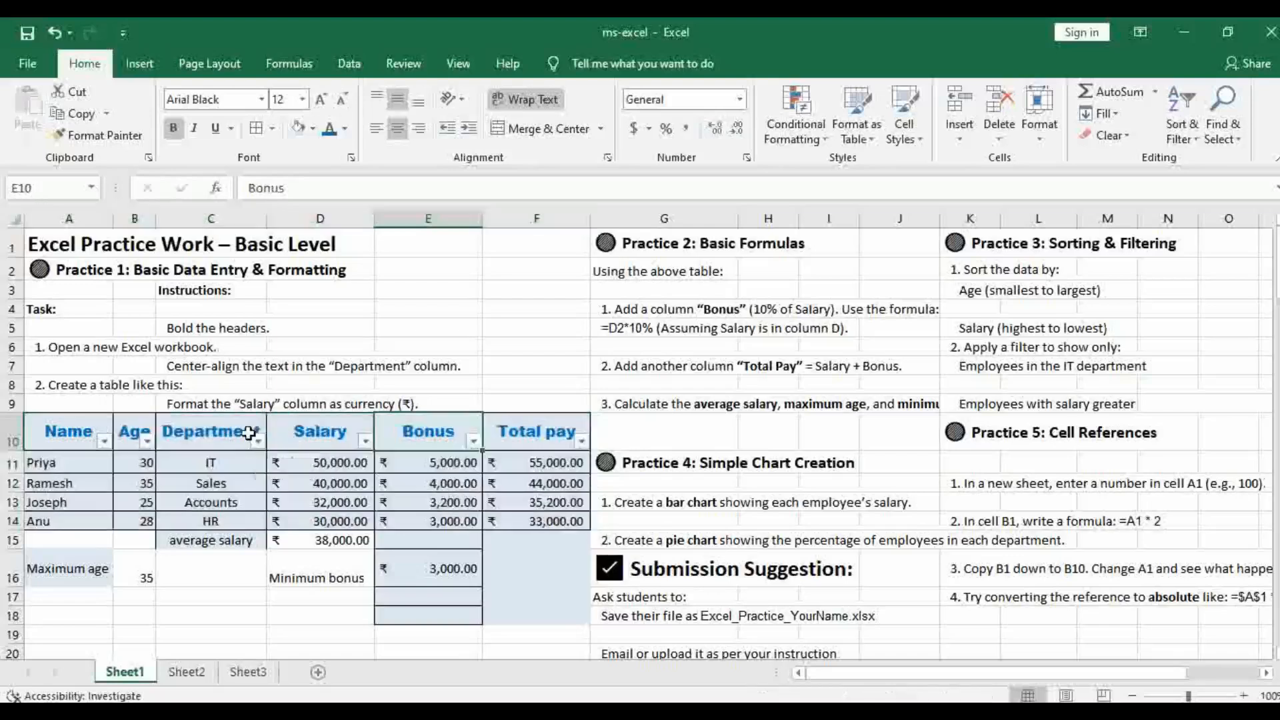
click(259, 441)
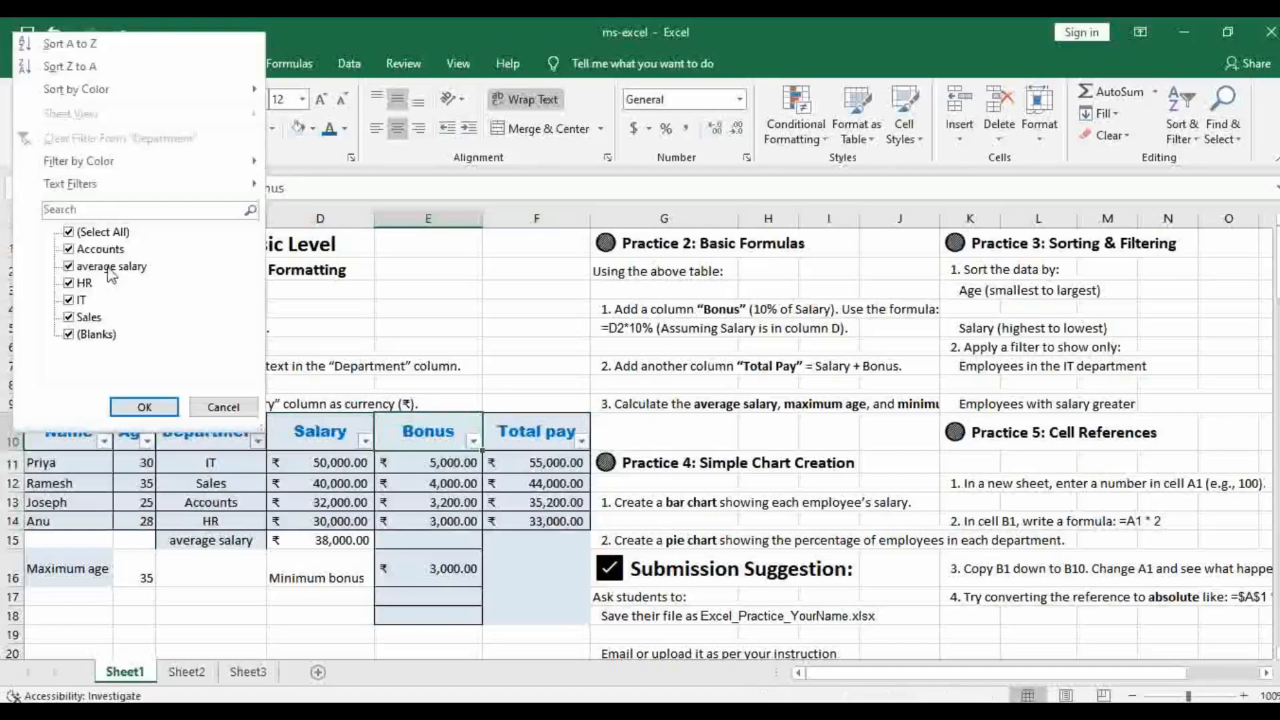
click(70, 233)
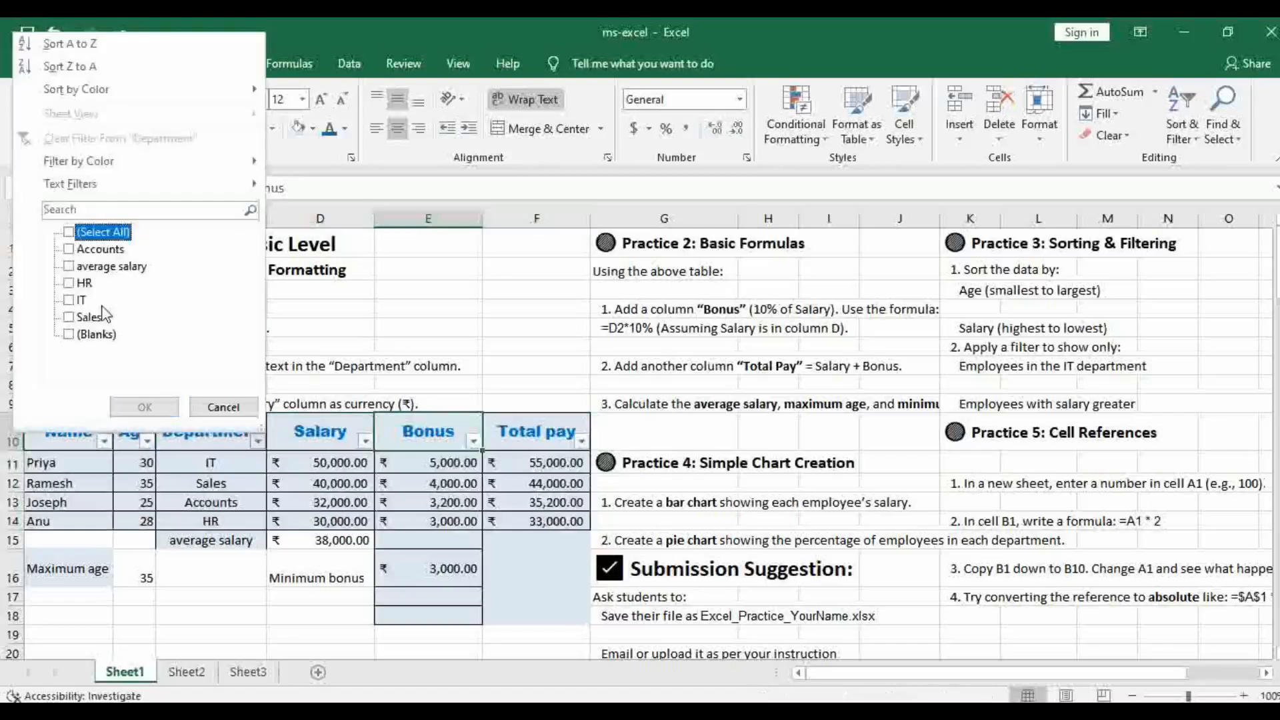
click(69, 300)
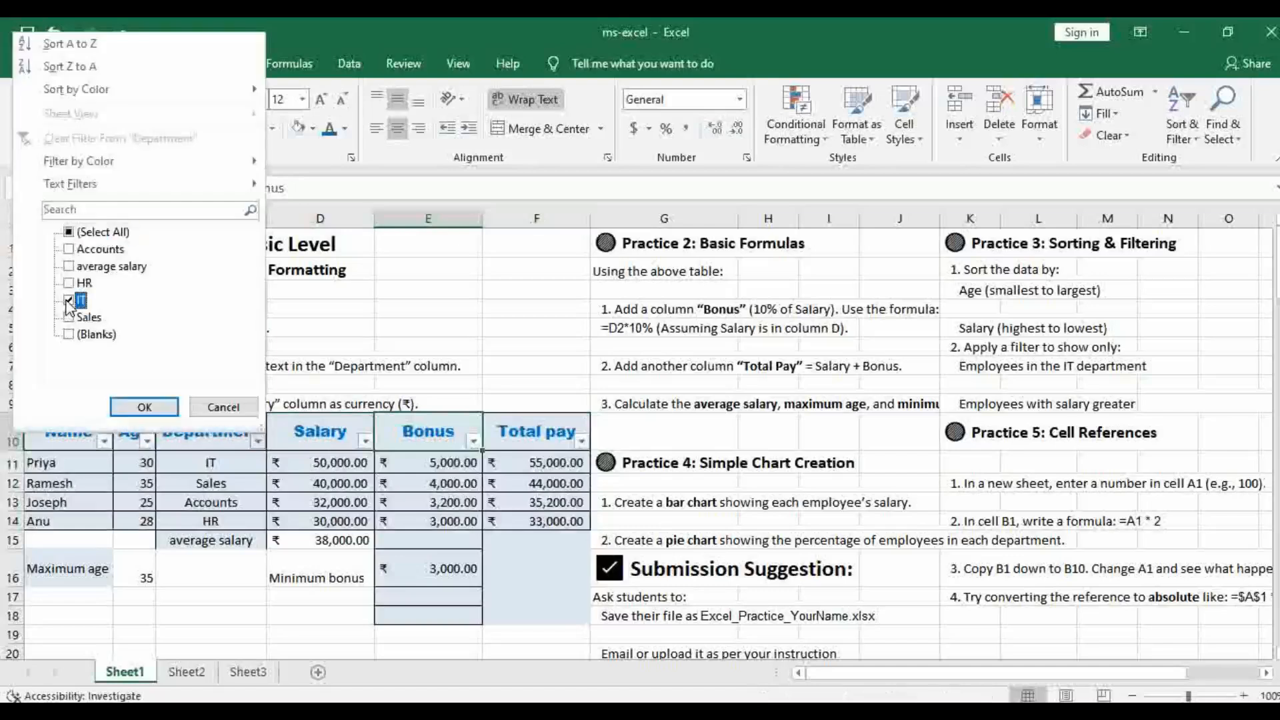
click(146, 407)
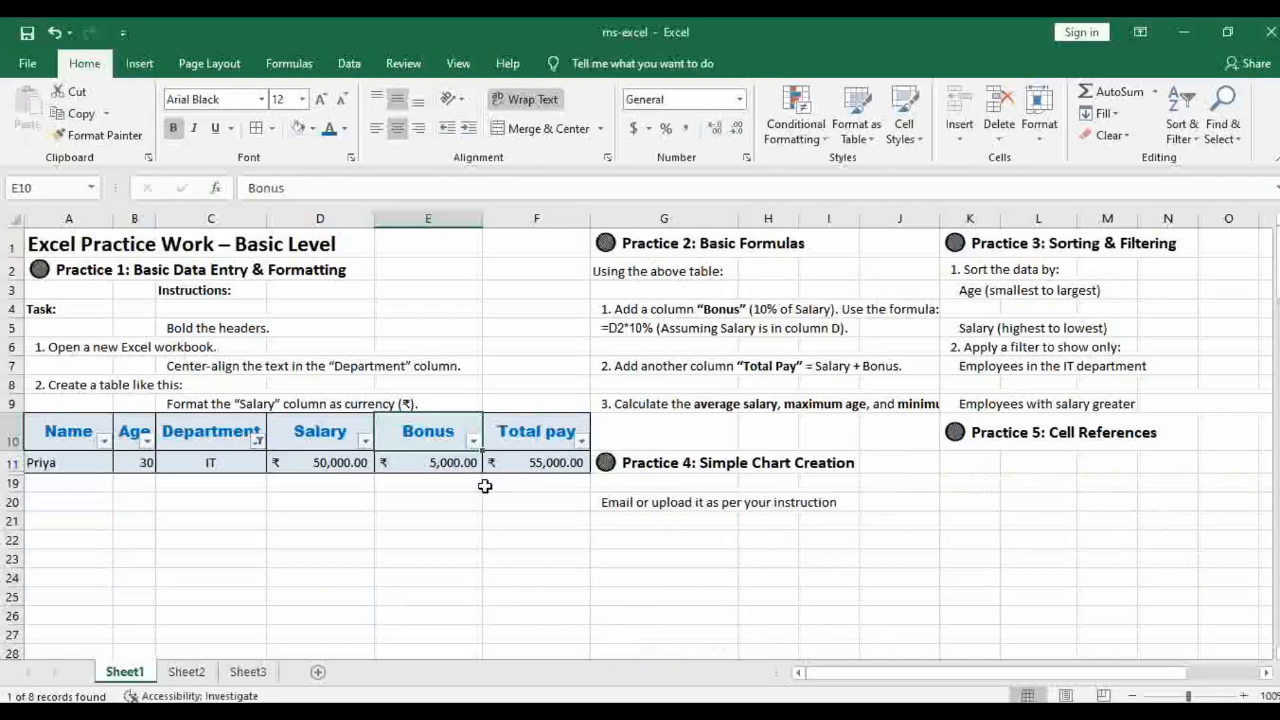
Reselect all Department values and turn off the table's filter
click(256, 441)
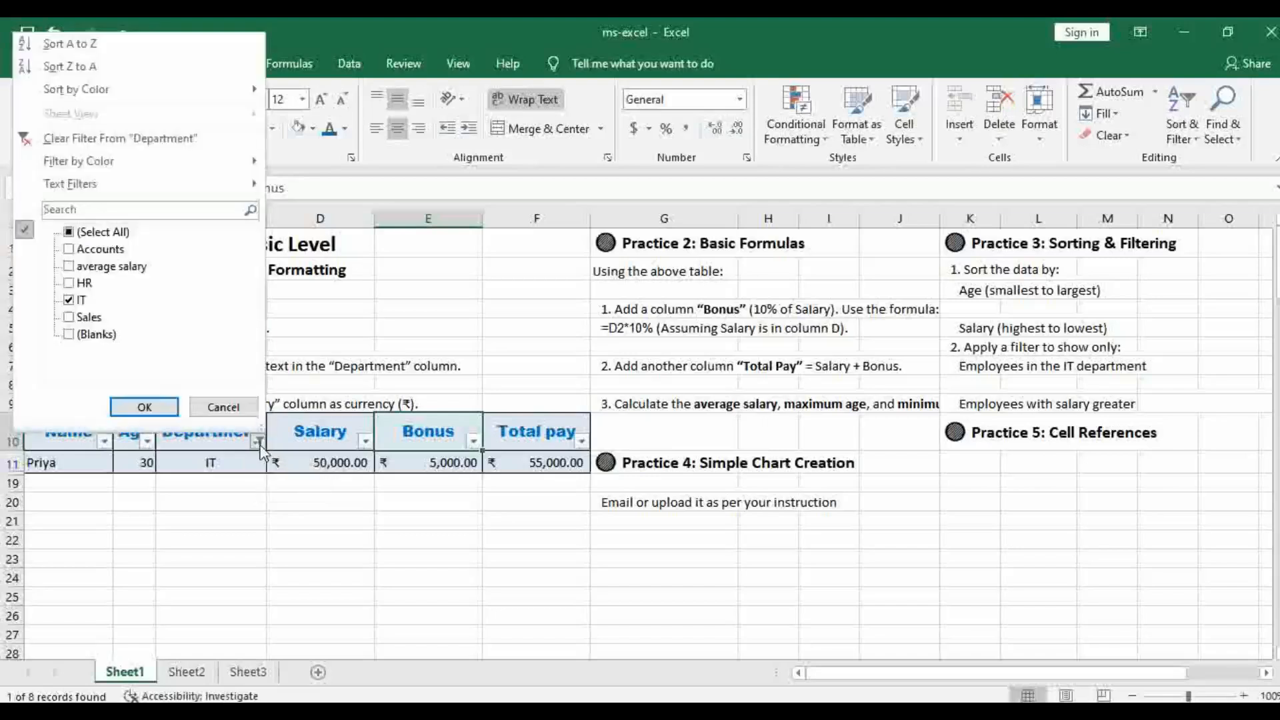
click(71, 233)
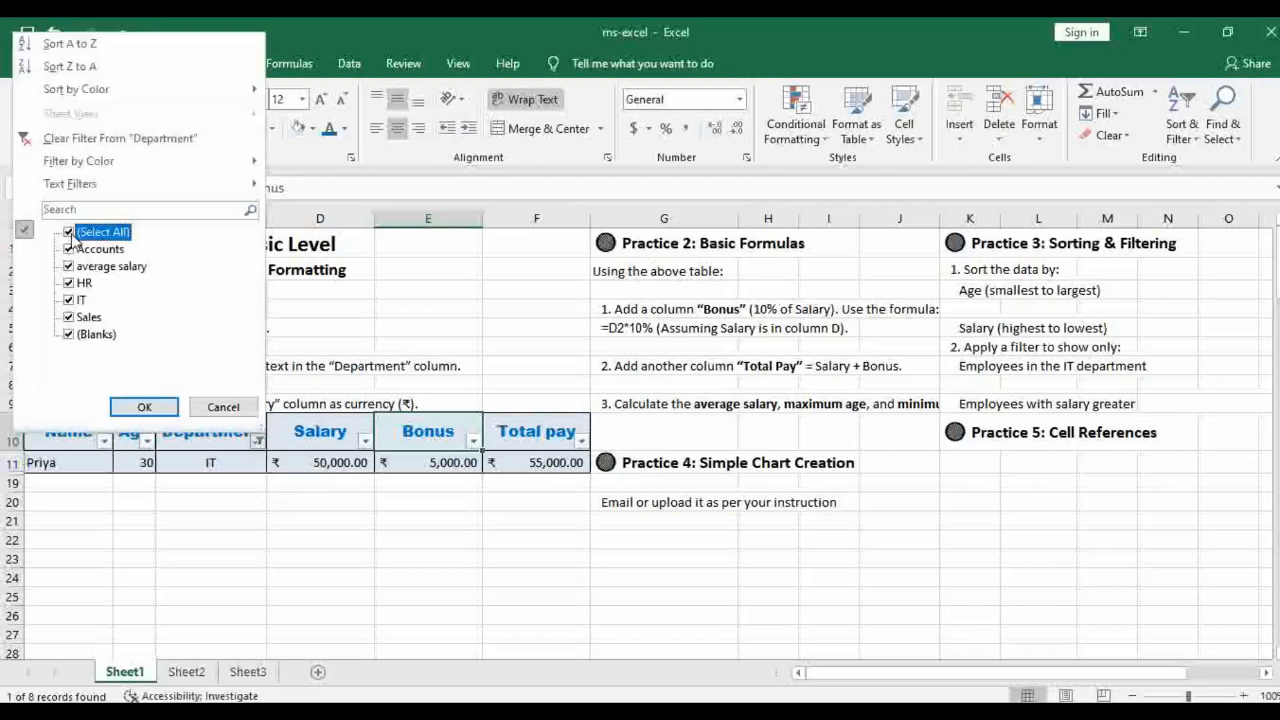
click(141, 407)
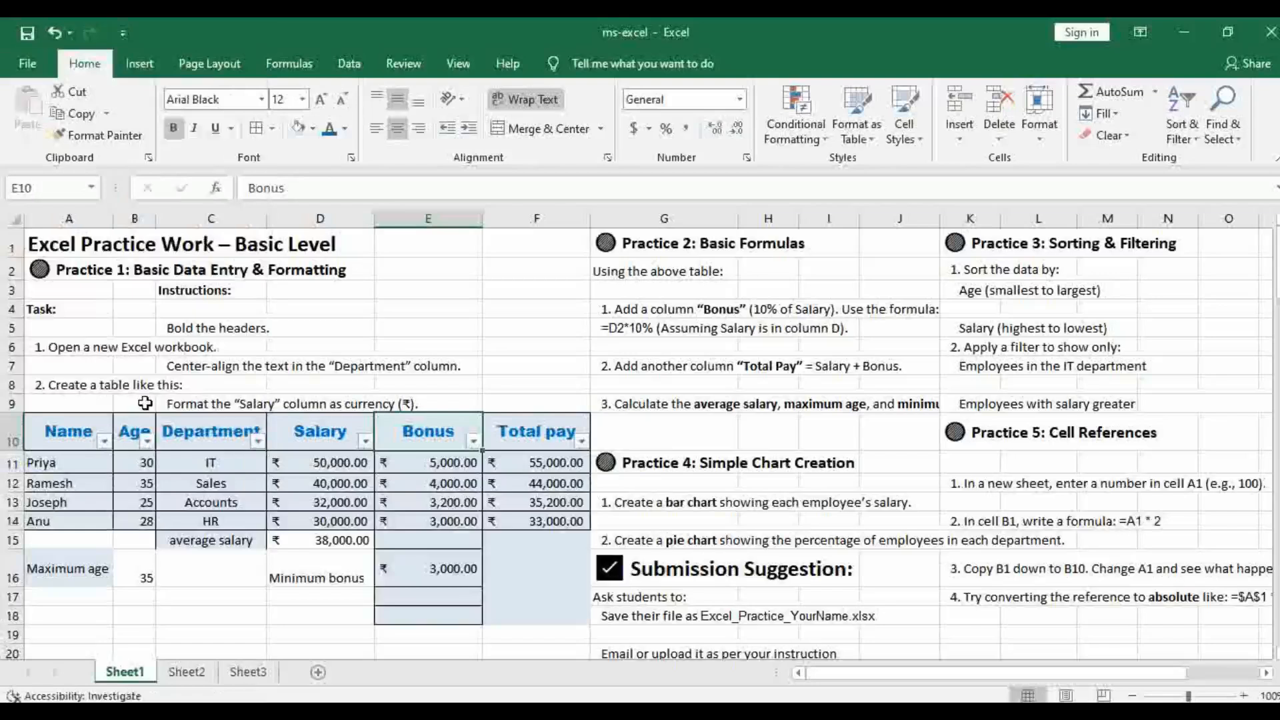
click(1201, 147)
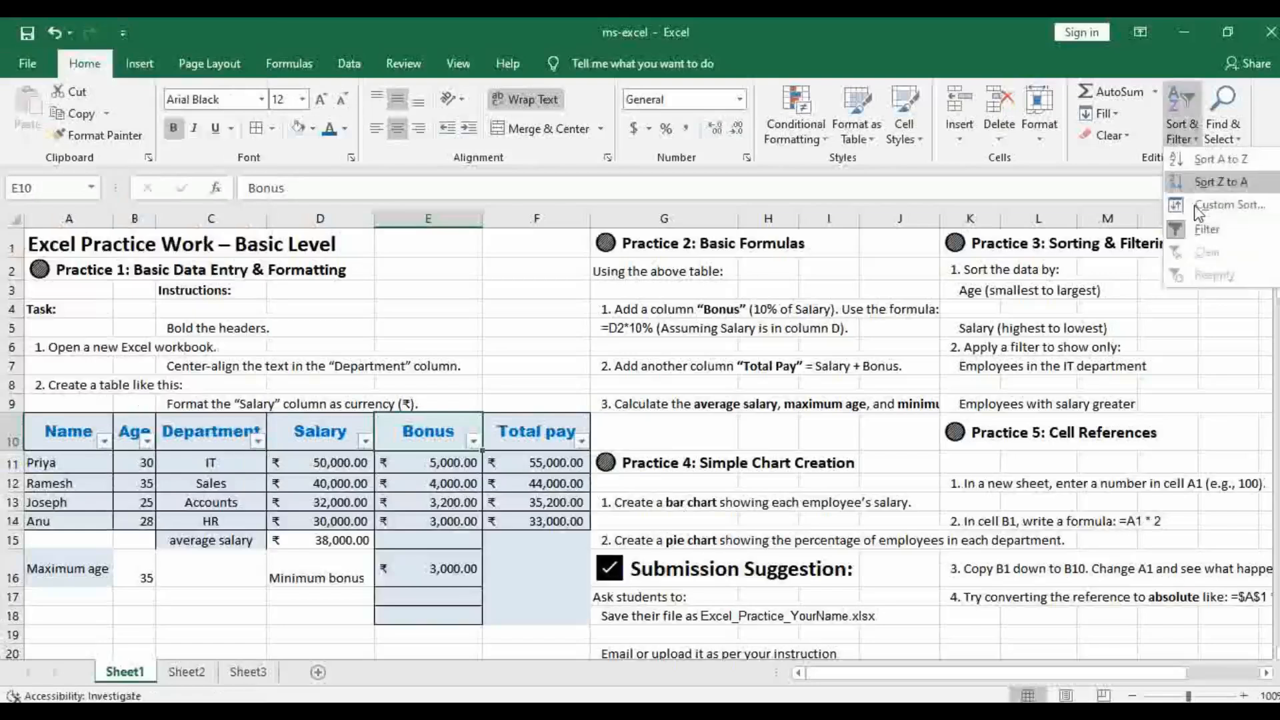
click(1204, 232)
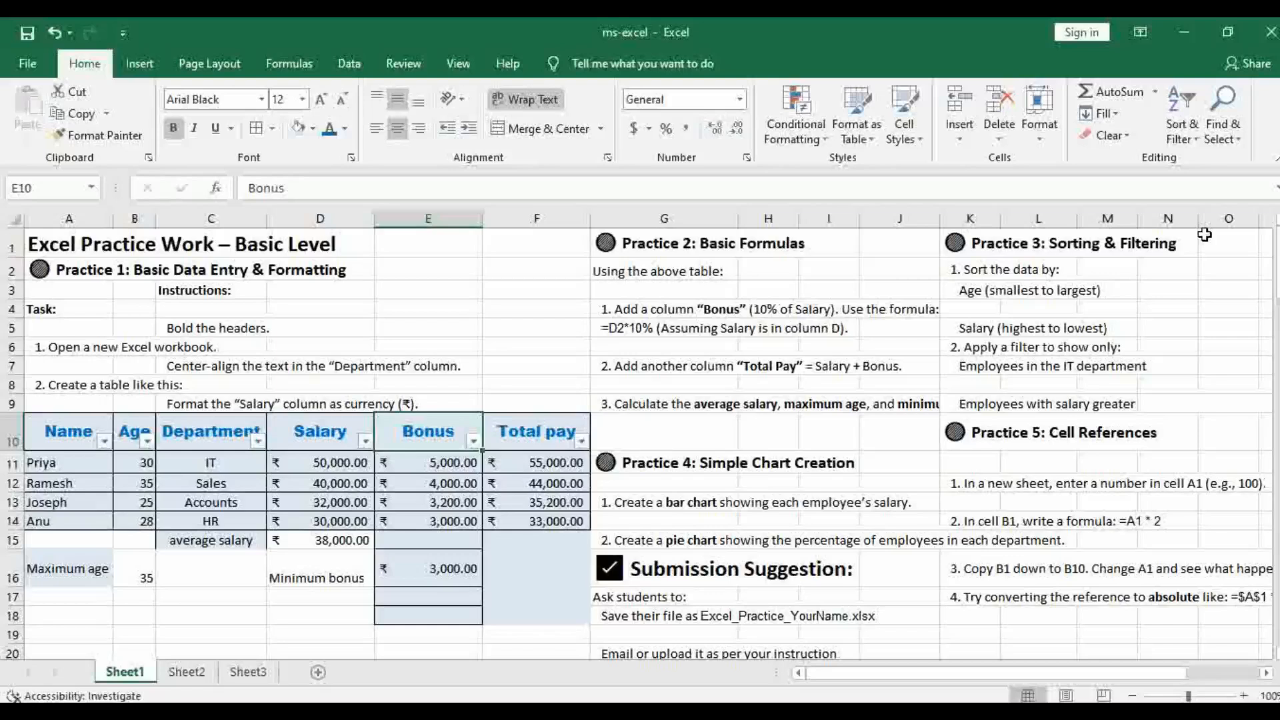
Reselect the employee table A10:F14 and turn its filter on again
click(1200, 148)
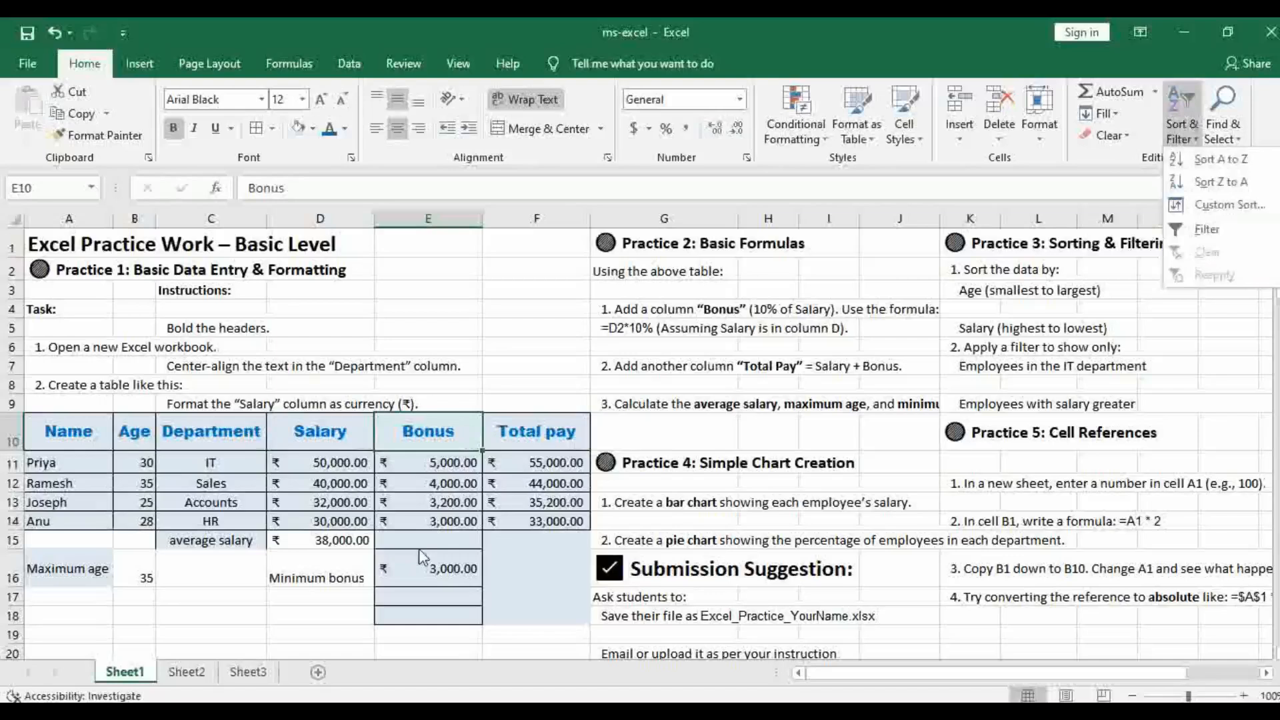
click(344, 514)
click(73, 438)
drag(73, 437, 570, 523)
click(1197, 146)
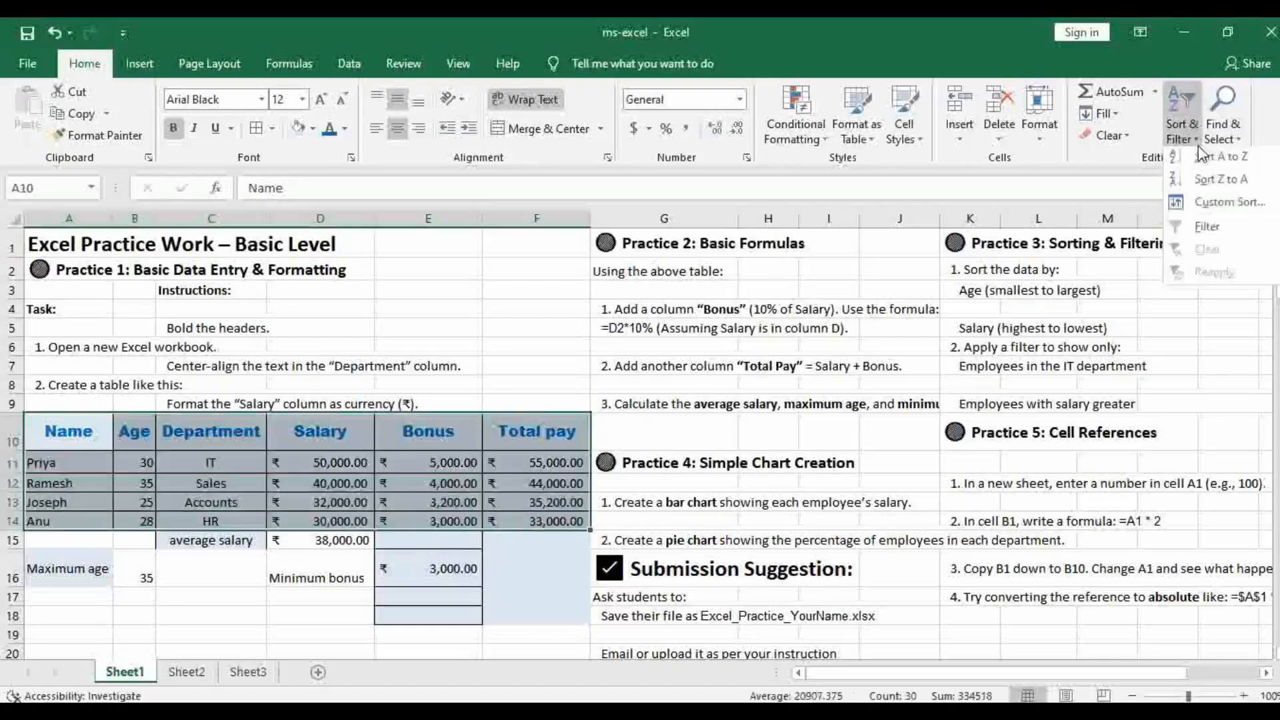
click(1206, 227)
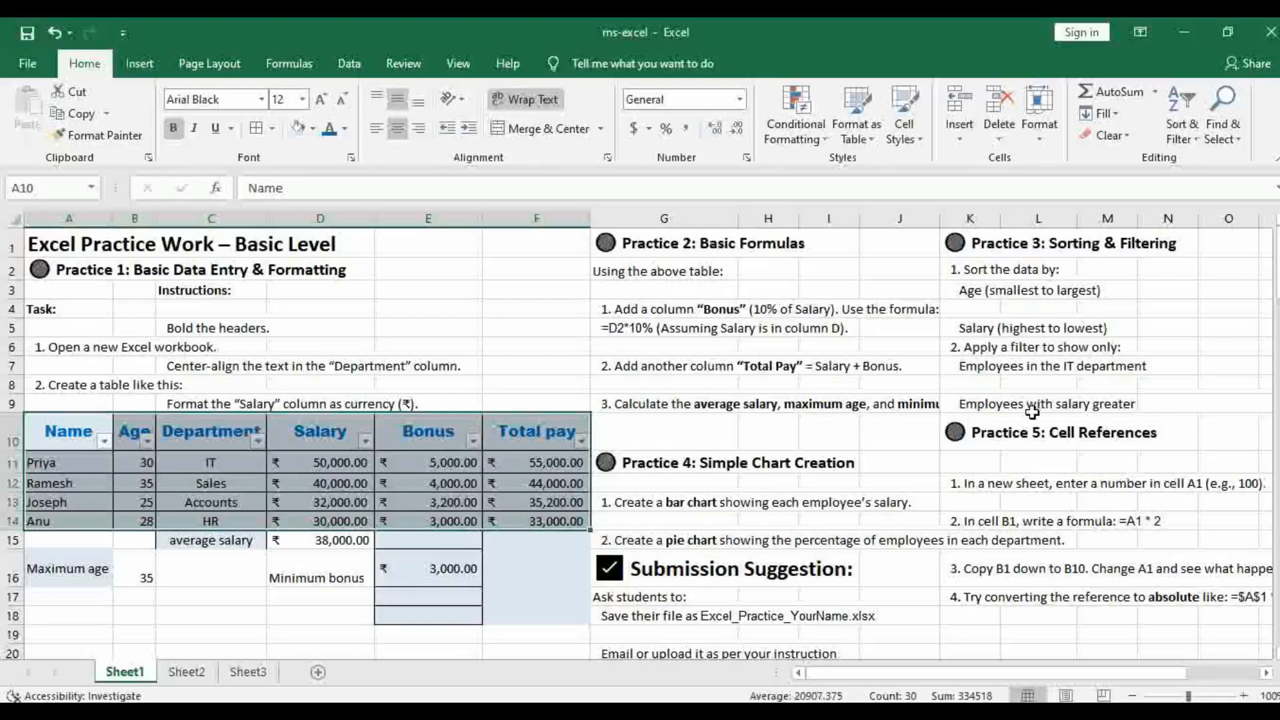
Filter the Salary column to rows greater than 35000, as K9 asks
click(998, 407)
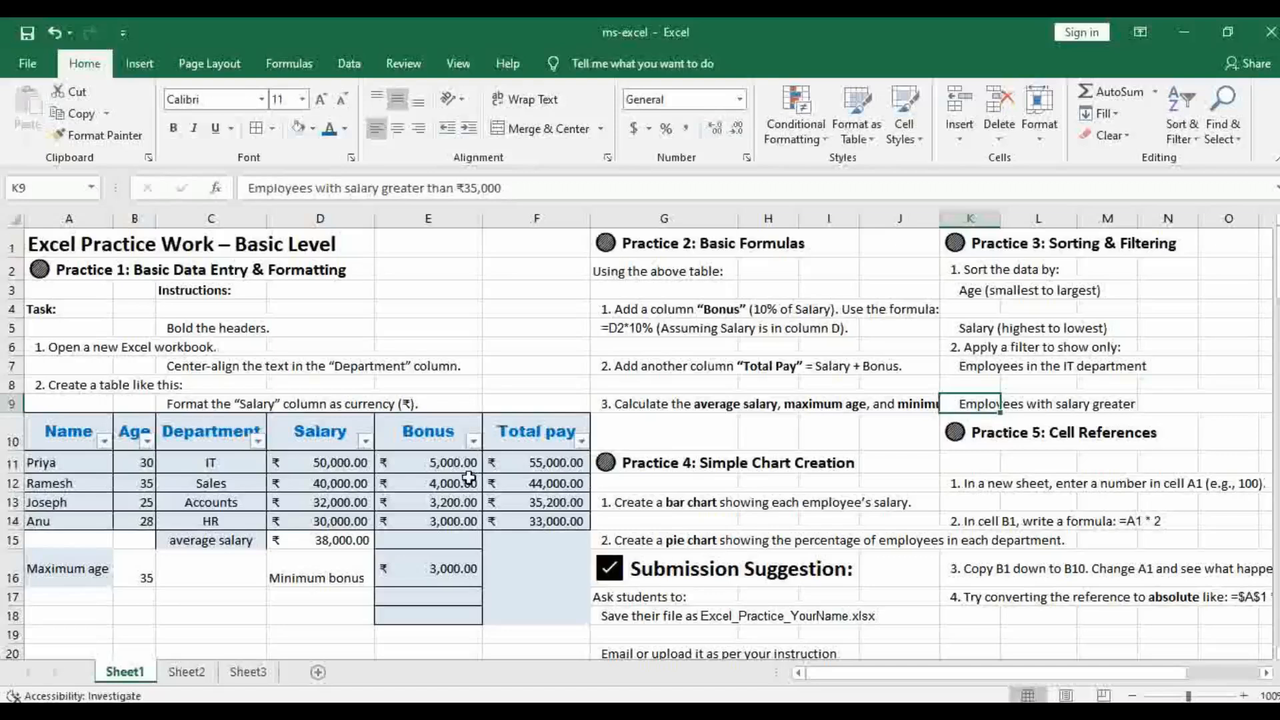
click(365, 441)
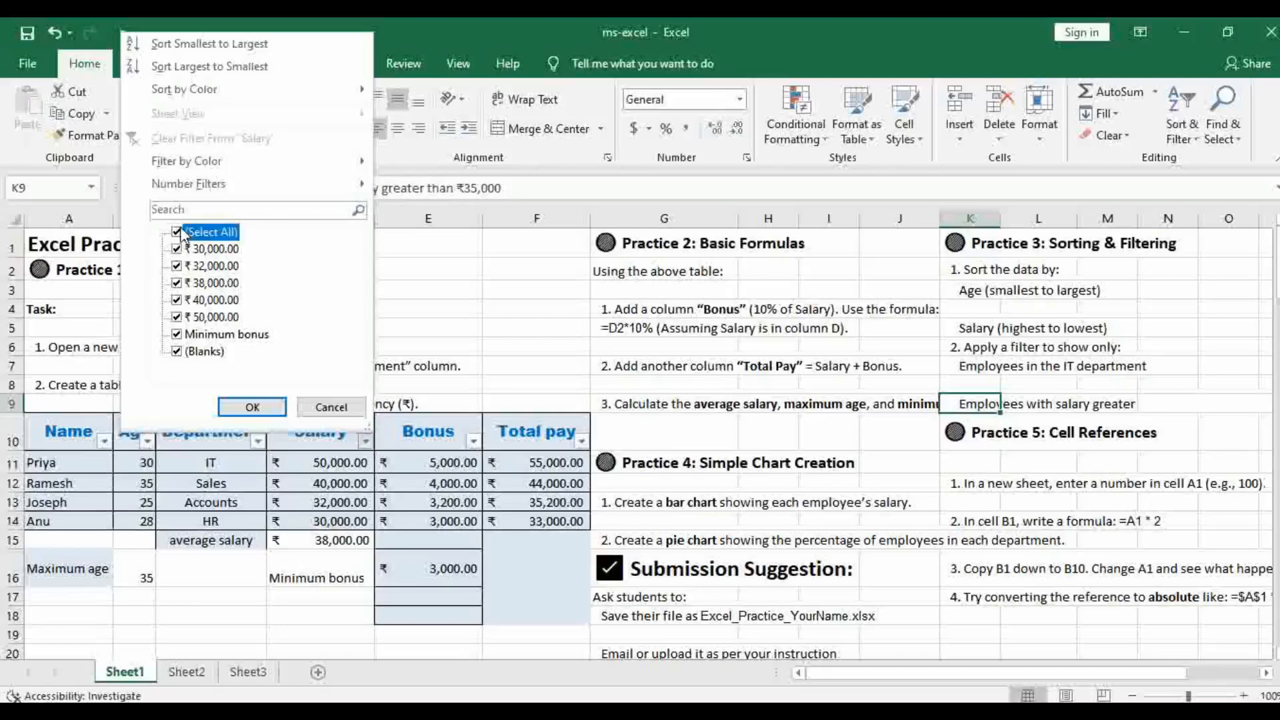
mouse_move(198, 191)
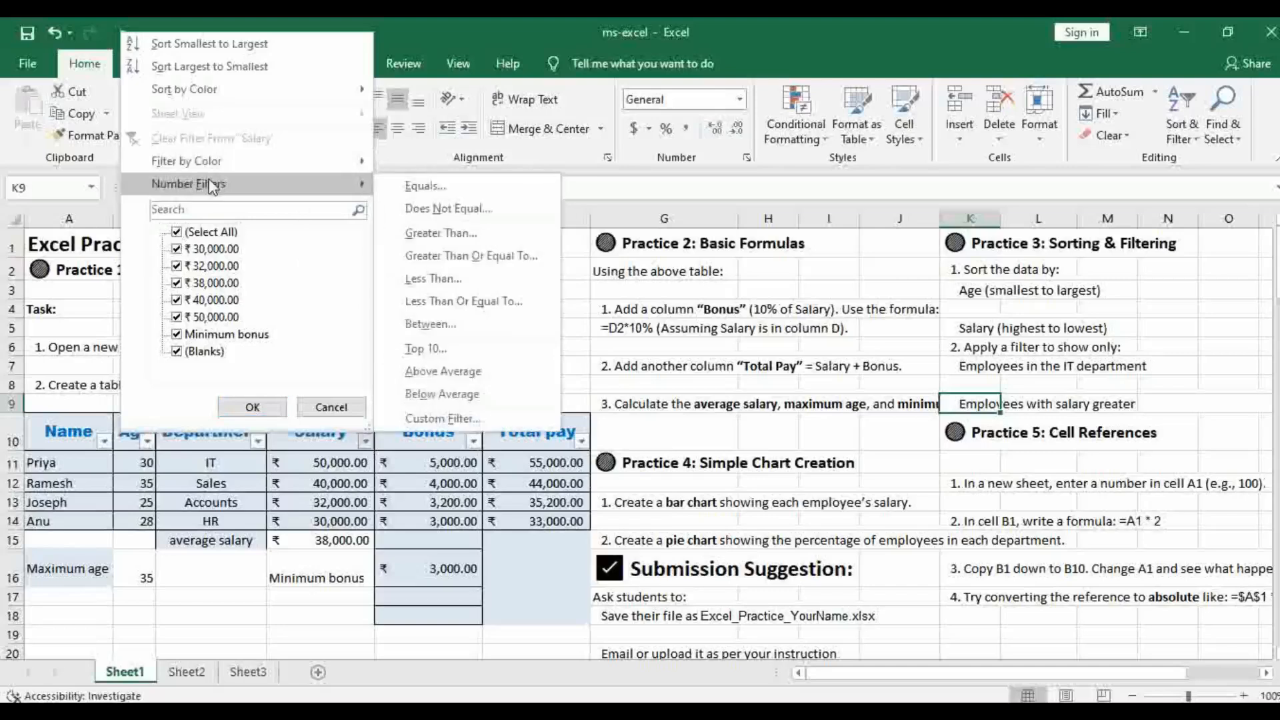
click(466, 234)
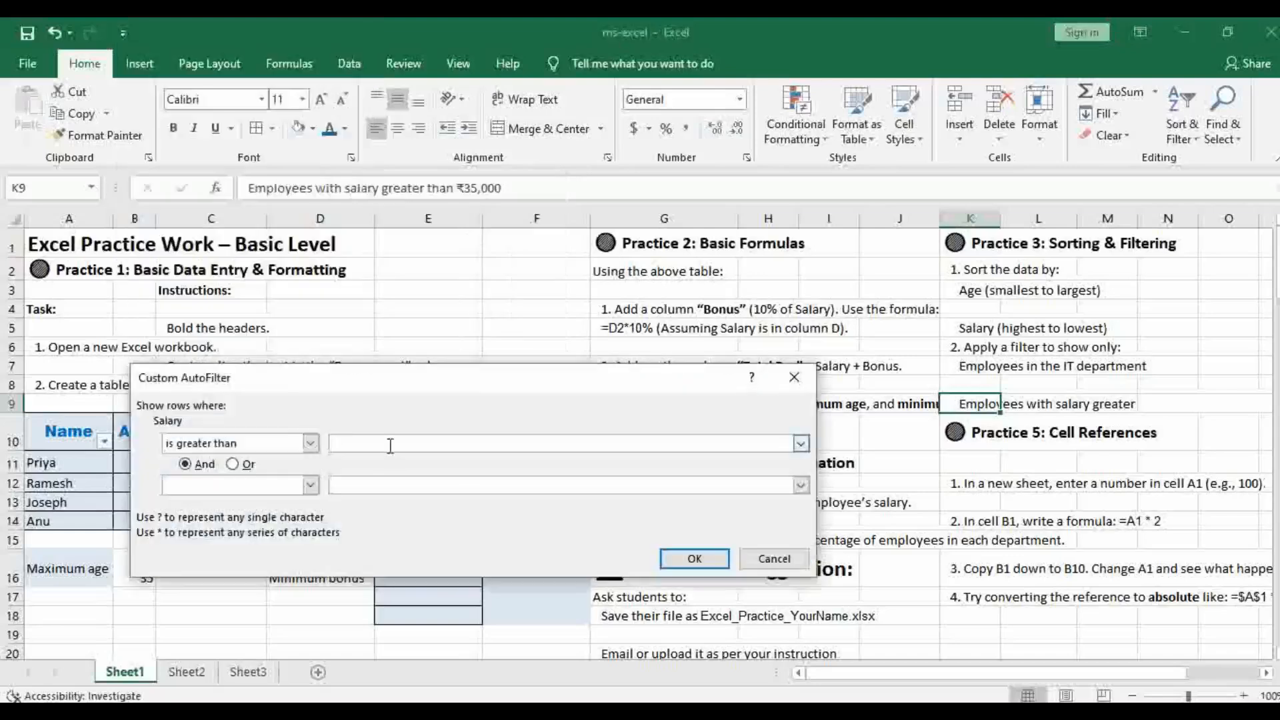
text(35000)
click(695, 562)
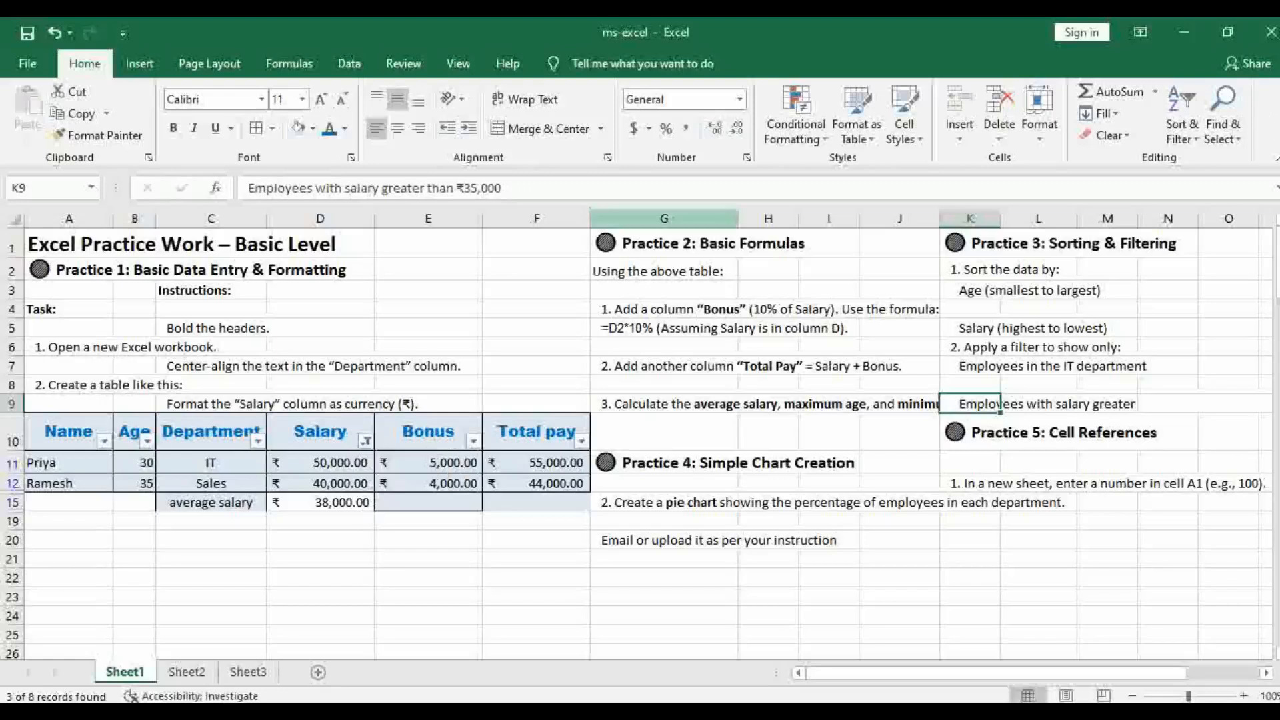
Remove the salary filter from the employee table
click(1181, 133)
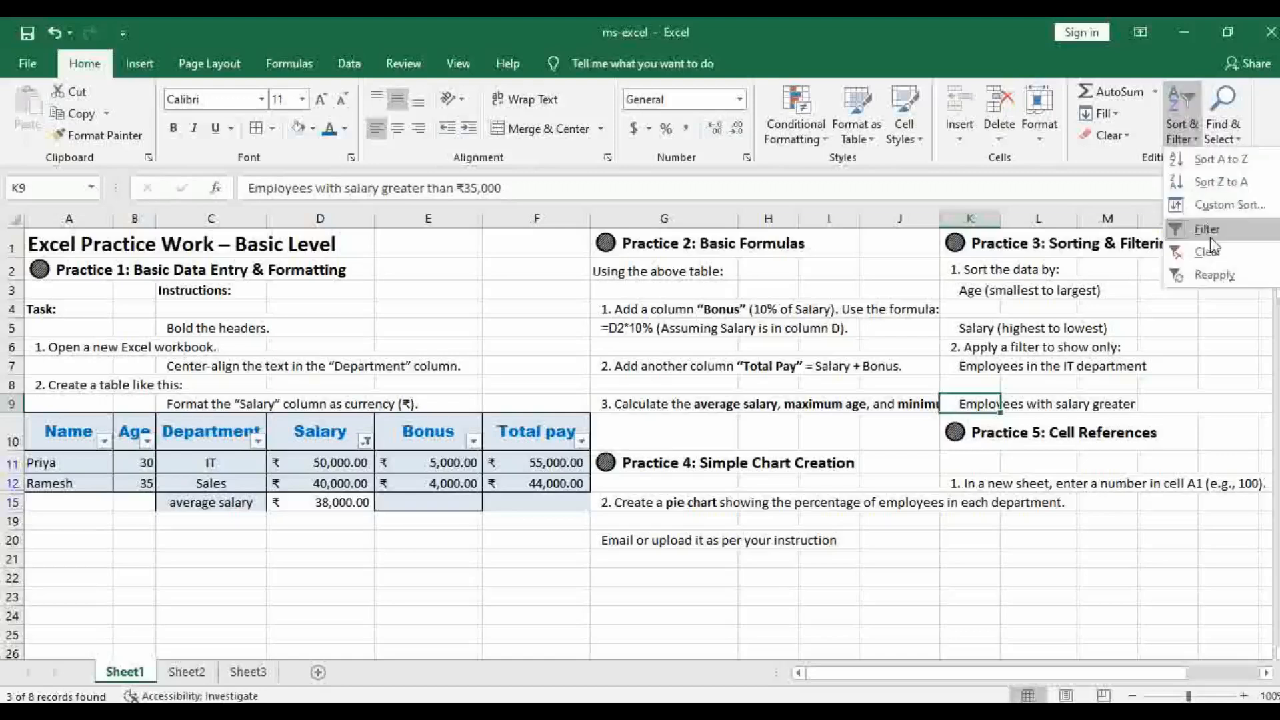
click(1212, 230)
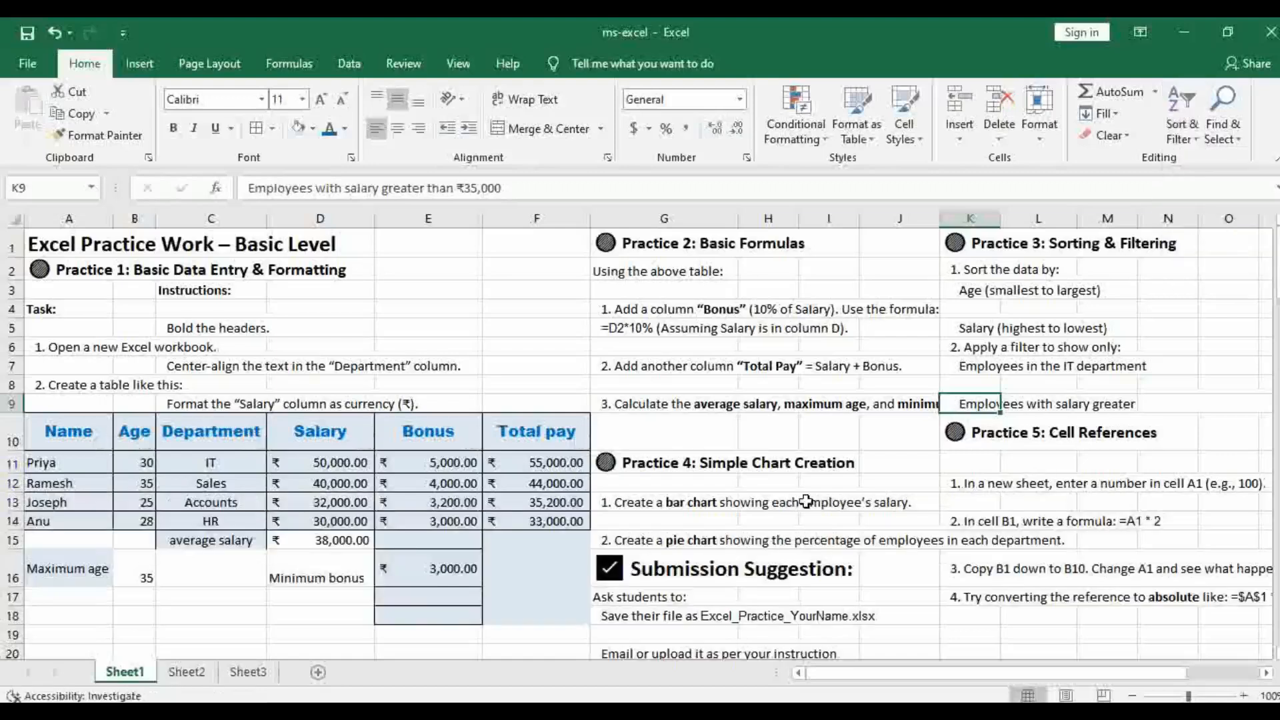
Try a 2-D clustered column chart of the whole employee table A10:F14, shift it clear of the Salary data, and delete it
scroll(806, 502, down, 1)
scroll(868, 493, up, 1)
drag(73, 433, 544, 514)
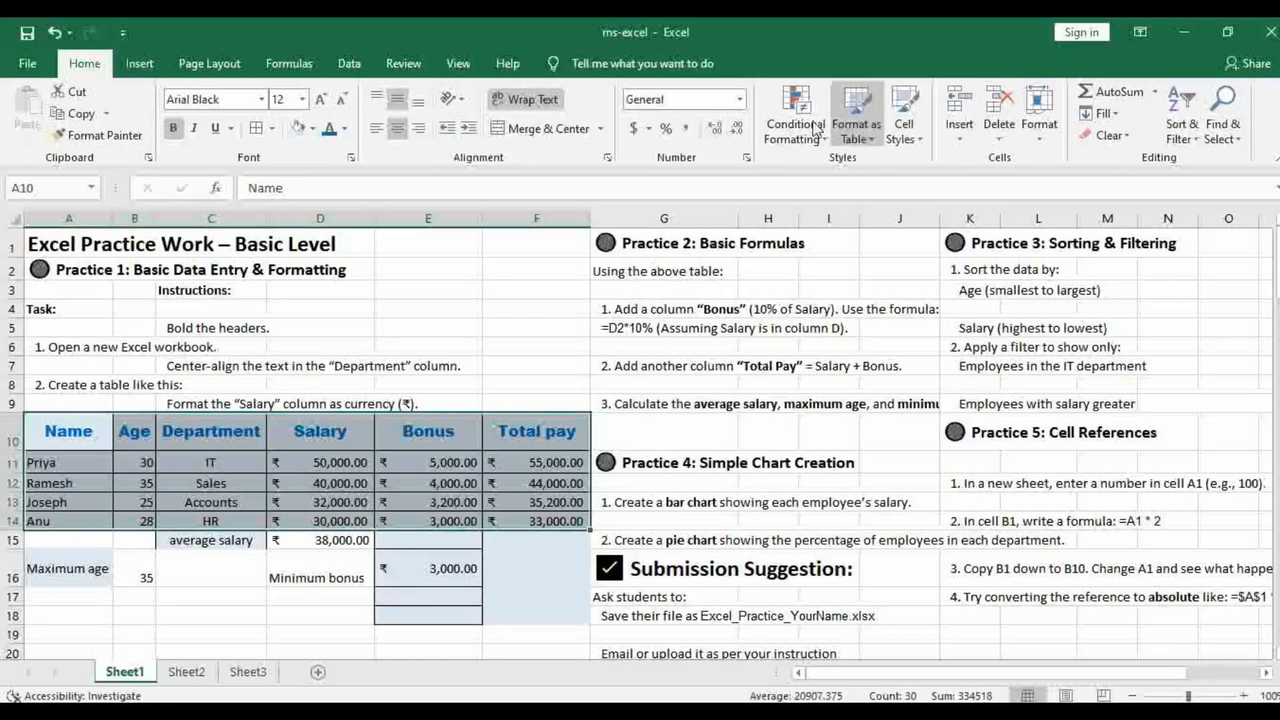
click(128, 134)
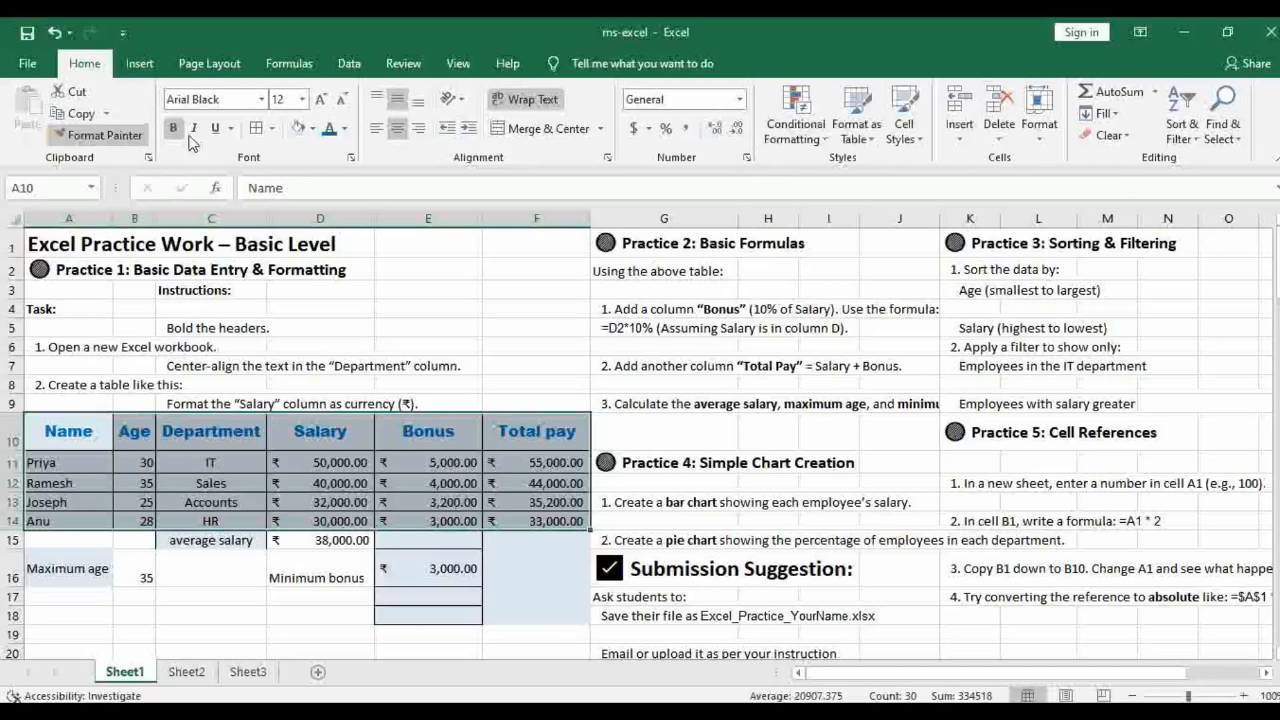
click(137, 66)
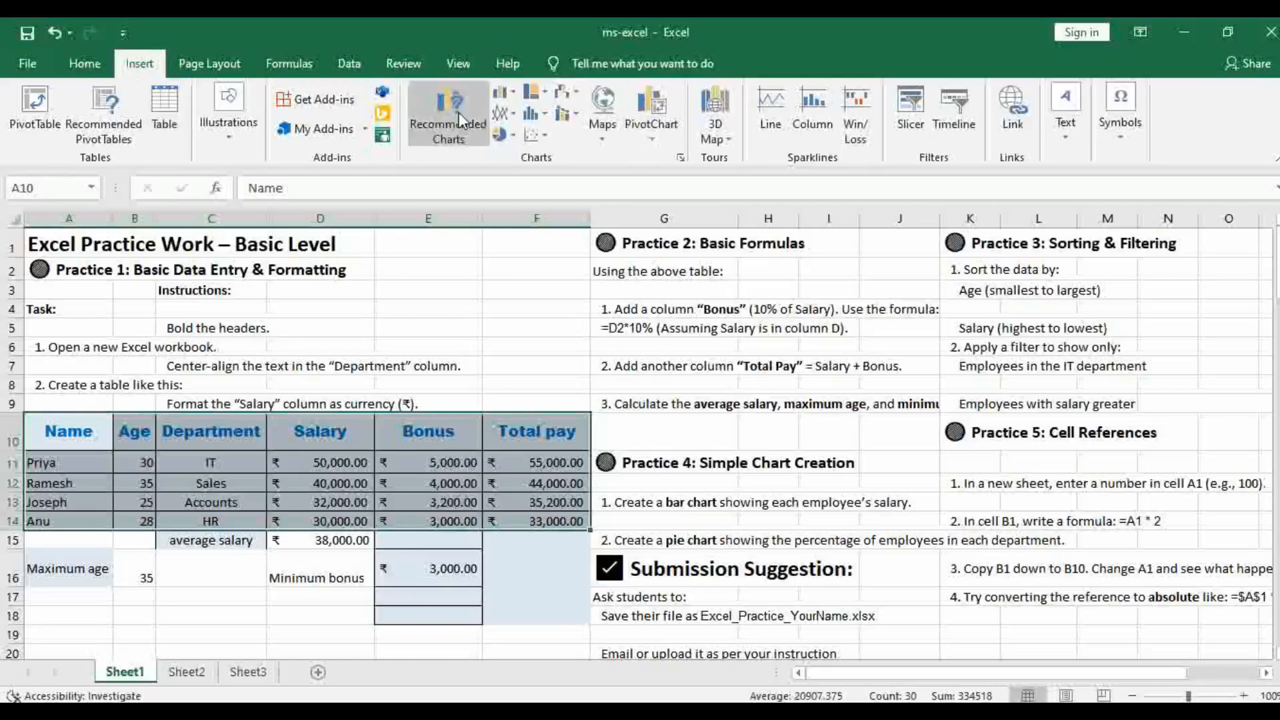
click(511, 97)
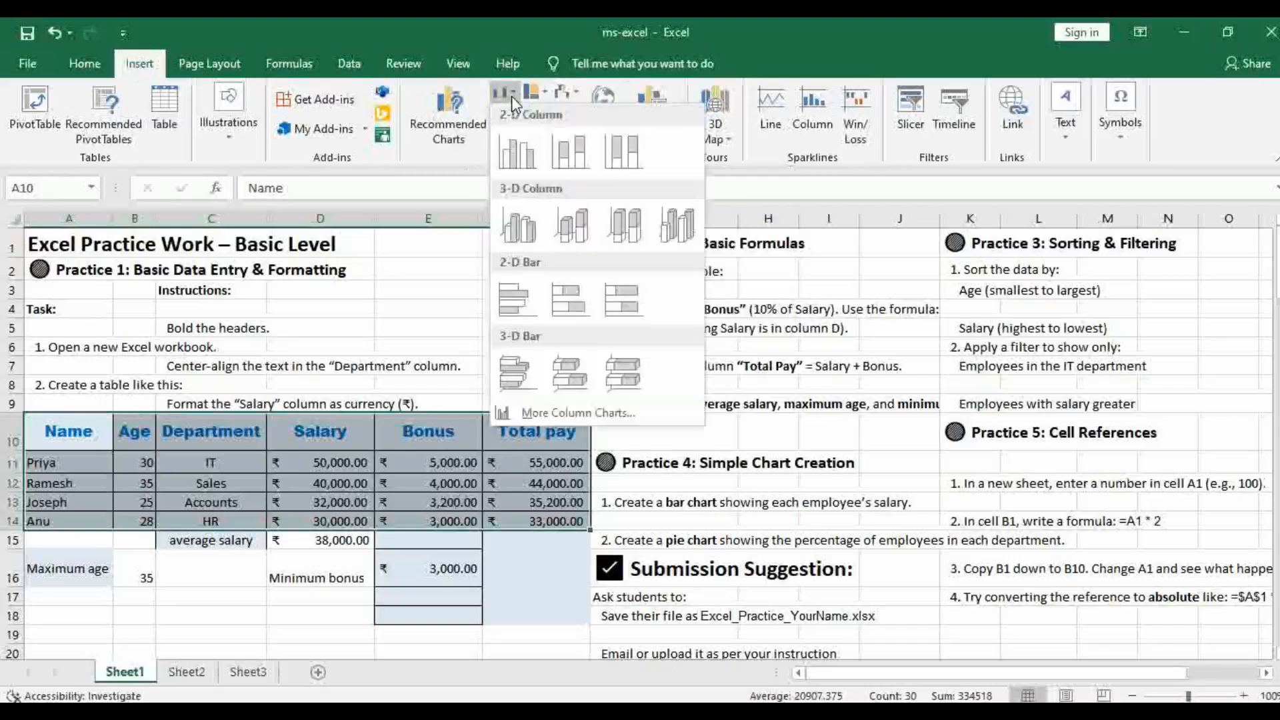
click(520, 160)
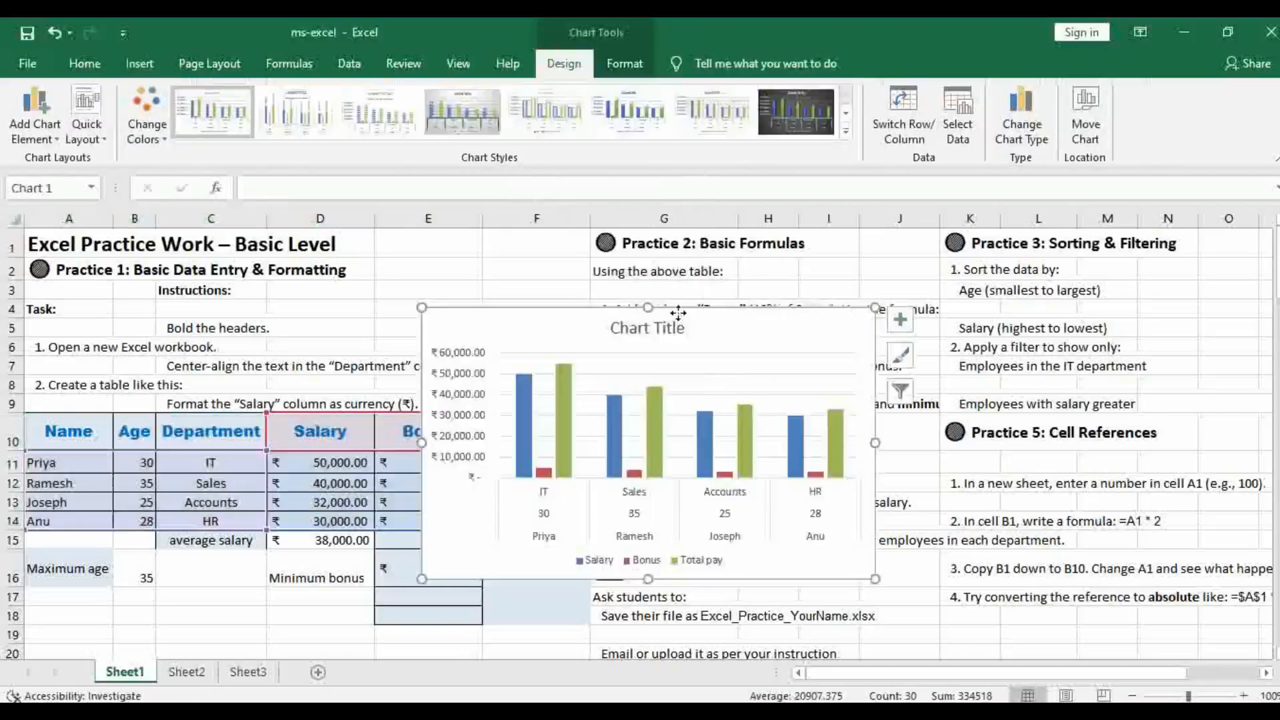
drag(678, 314, 770, 309)
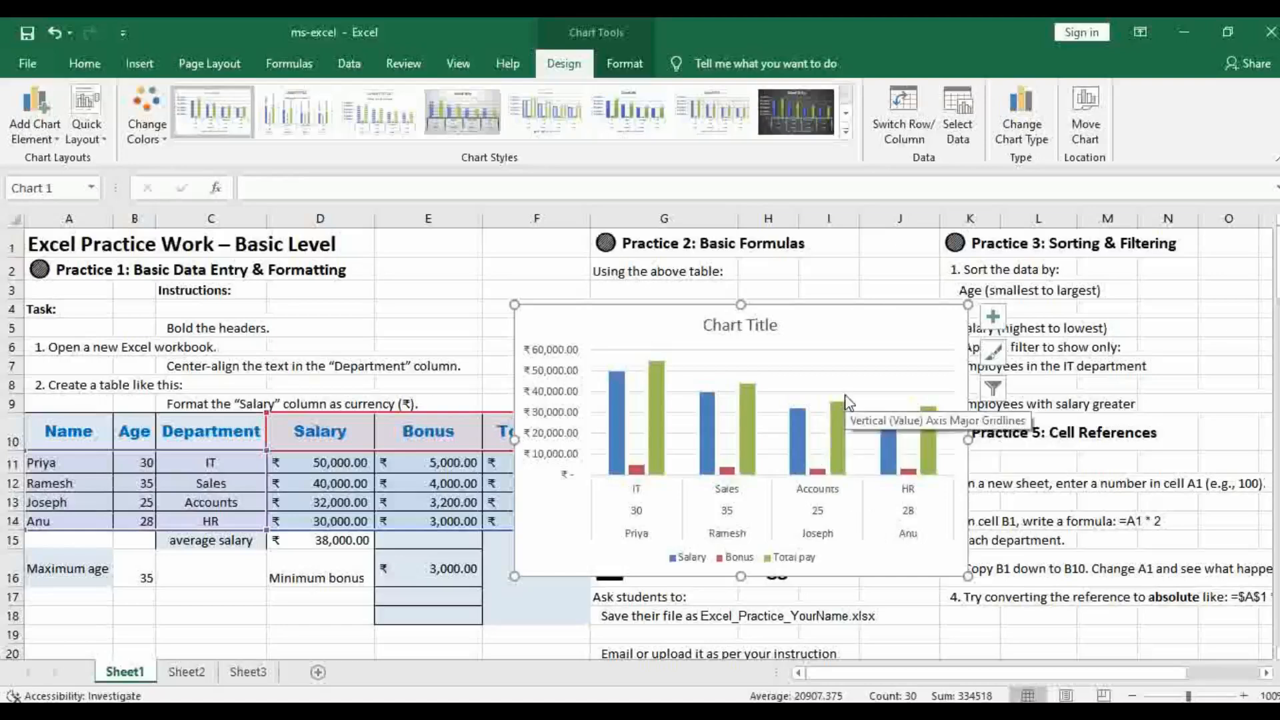
key(Delete)
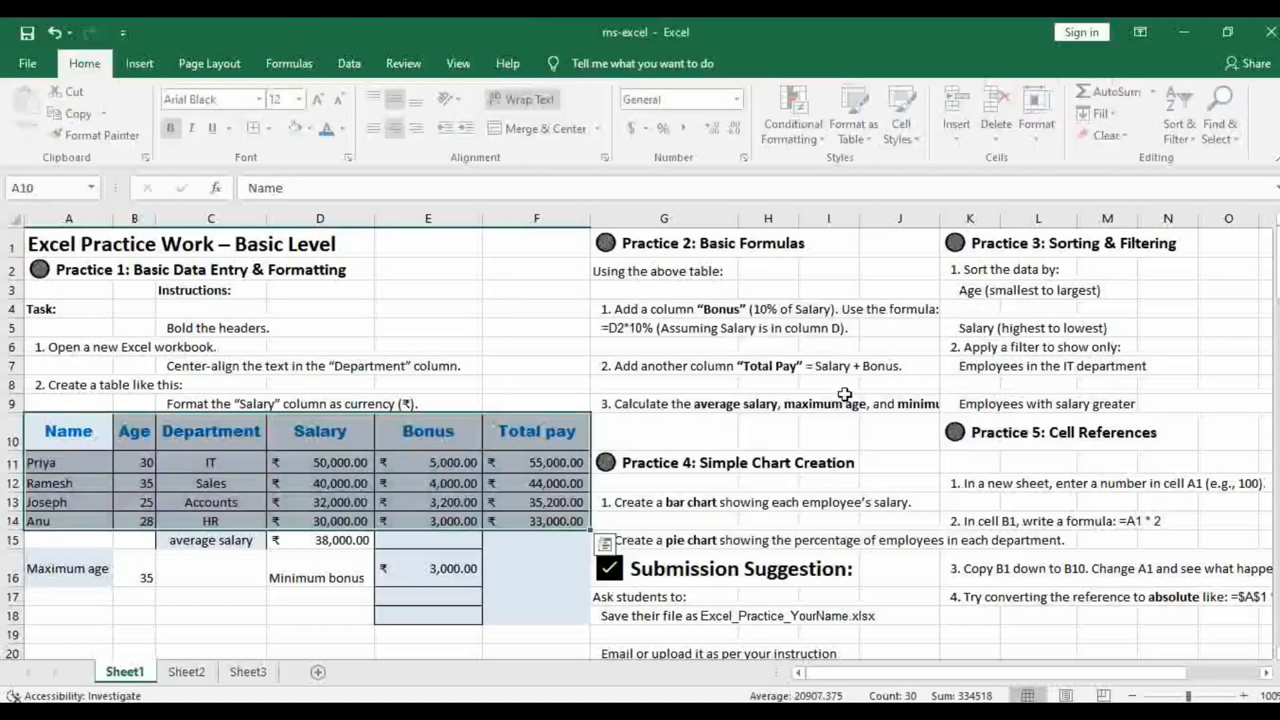
Insert a 2-D clustered column chart from the Name cells A10:A14 and Salary cells D10:D15, and move it clear of the Bonus column
click(127, 437)
drag(63, 430, 78, 523)
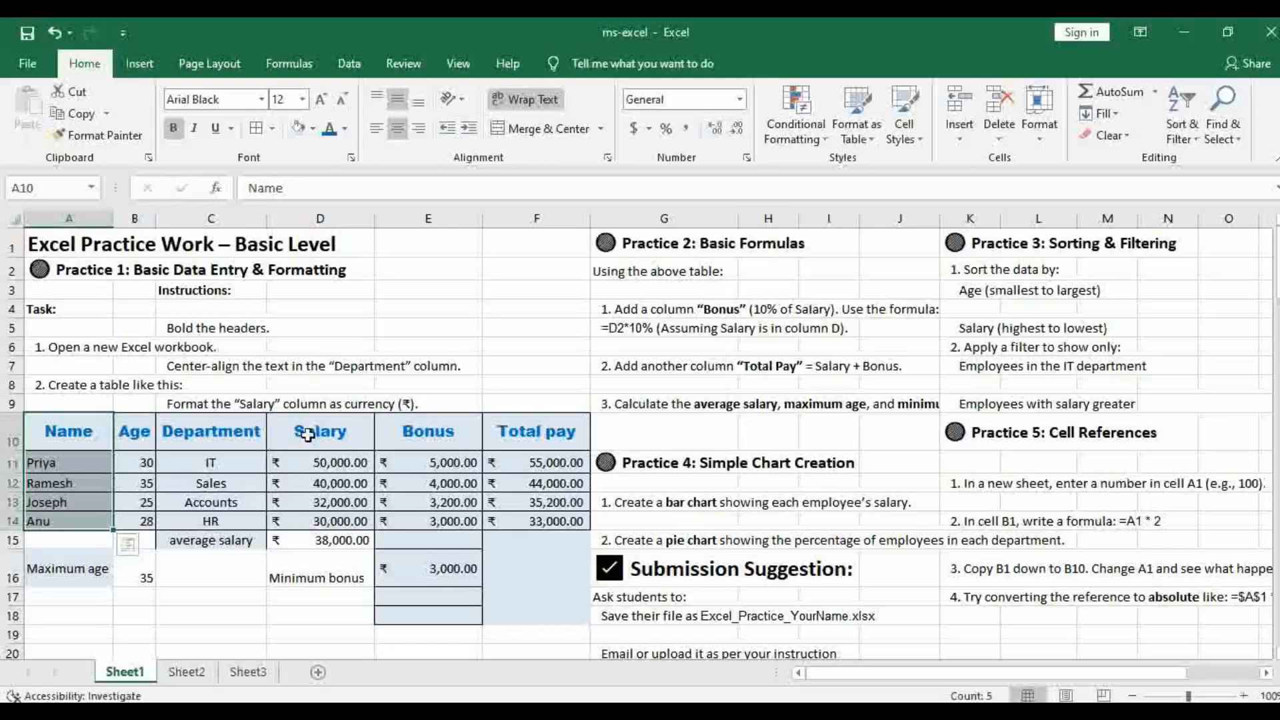
drag(303, 435, 322, 540)
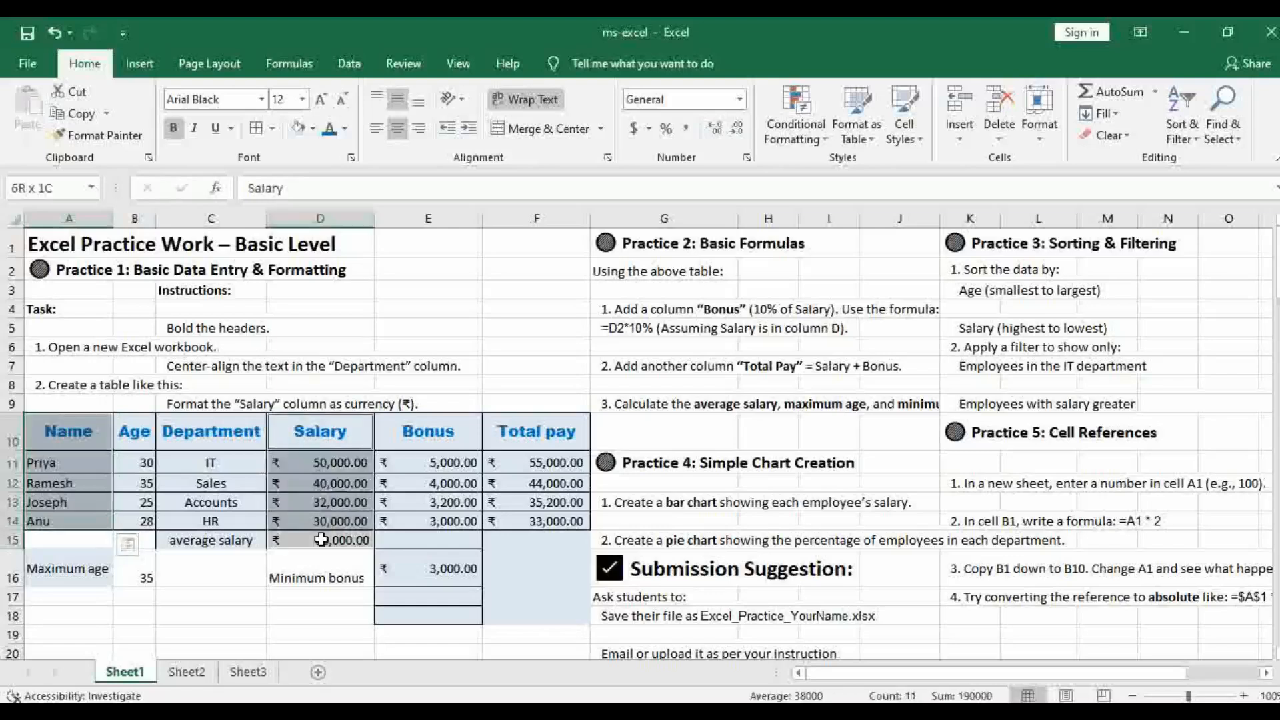
click(138, 65)
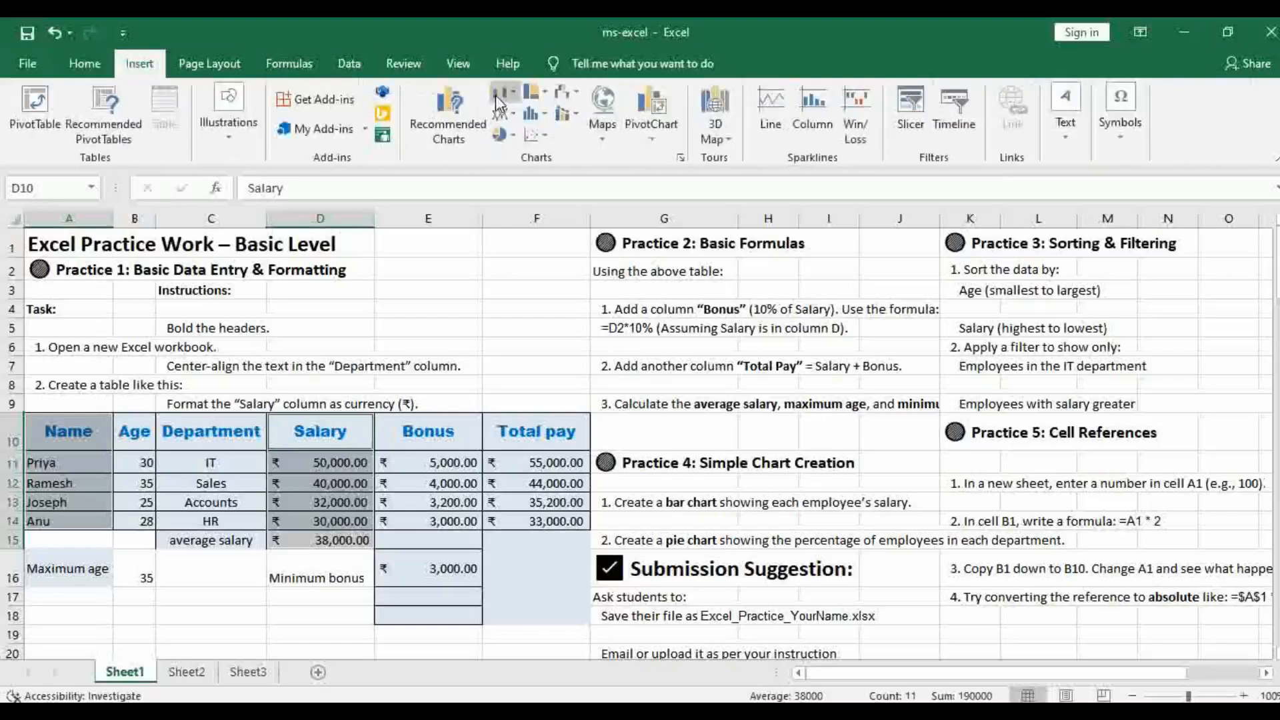
click(495, 95)
click(518, 157)
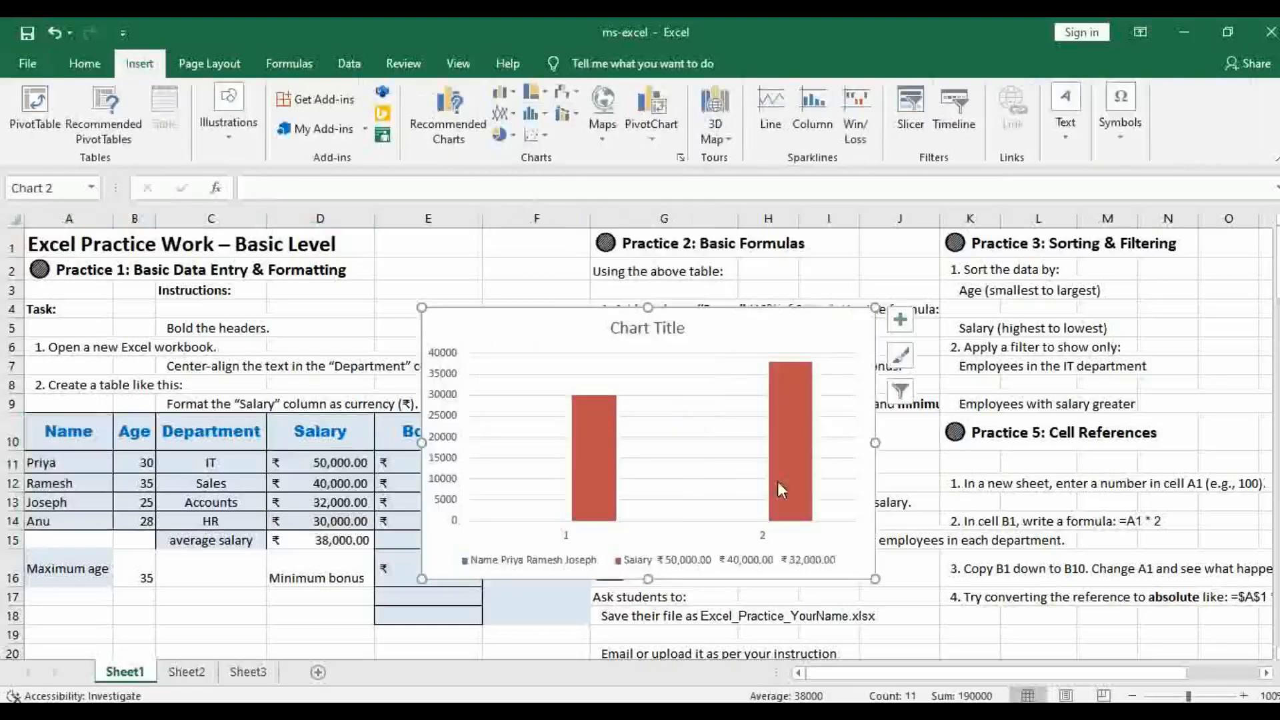
drag(704, 343, 851, 341)
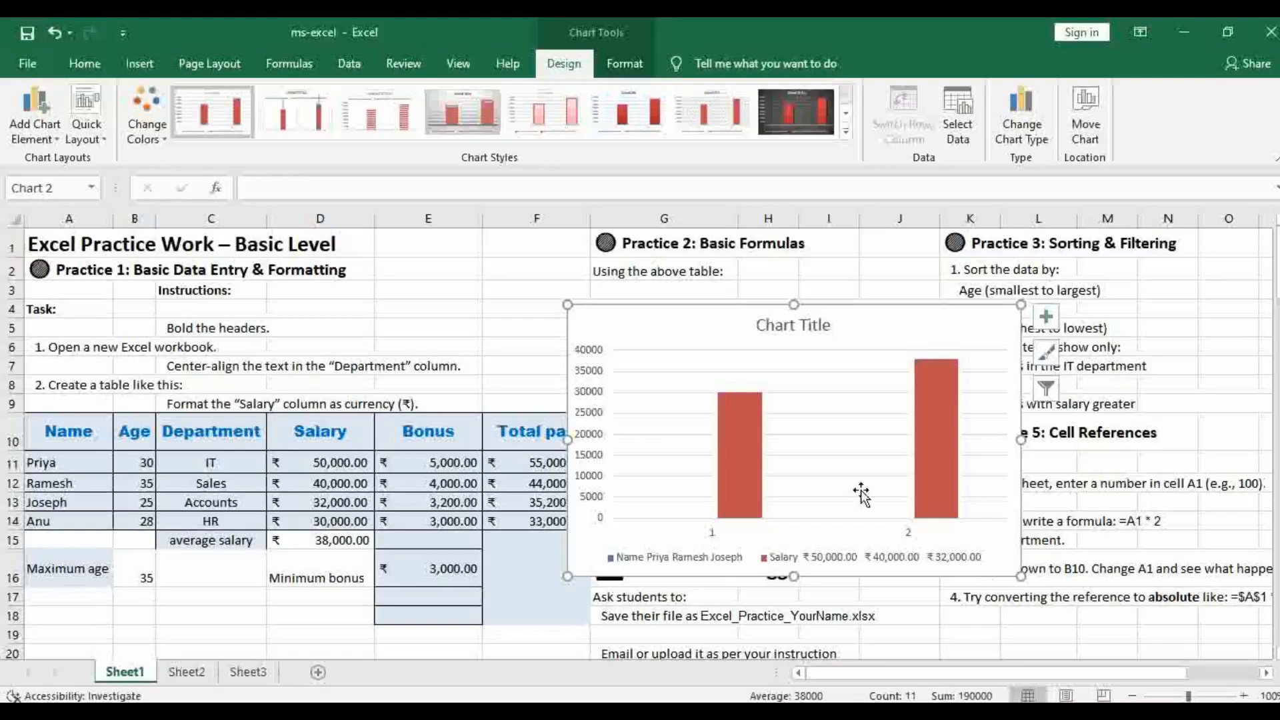
Delete the column chart made from the Name and Salary cells
scroll(1035, 570, down, 2)
scroll(1035, 570, up, 2)
scroll(856, 518, down, 2)
scroll(856, 518, up, 2)
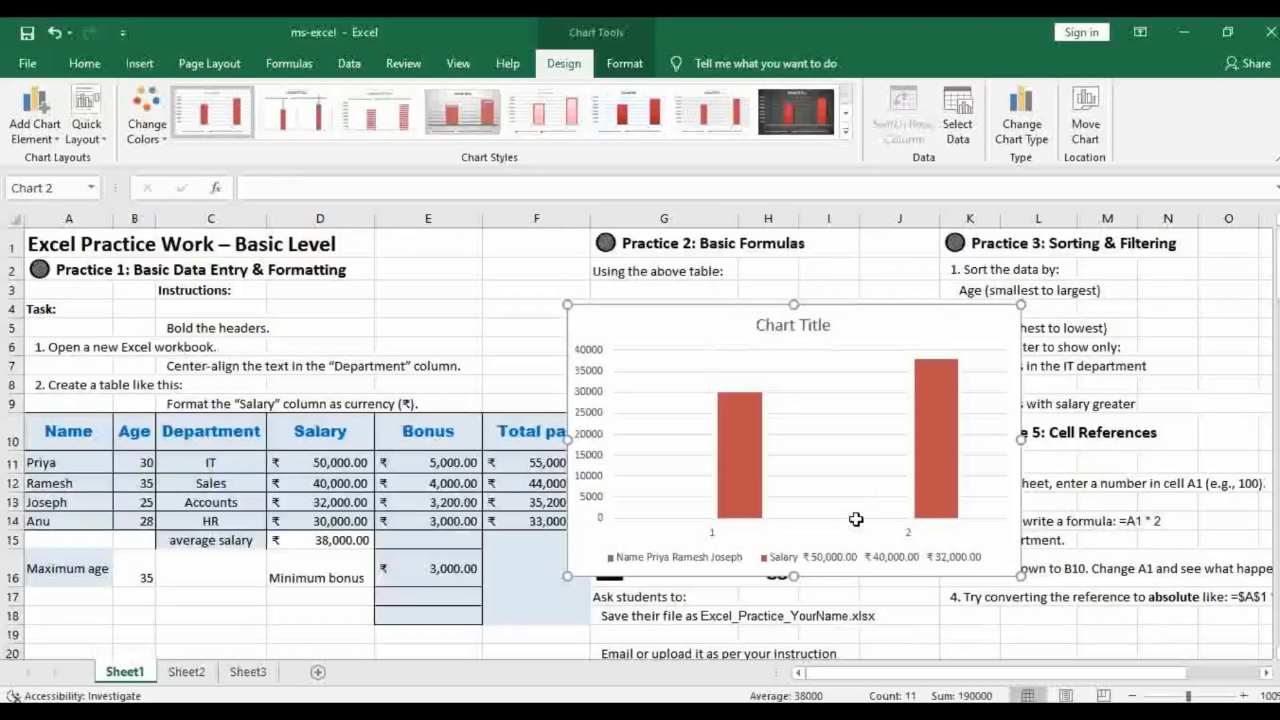
click(820, 317)
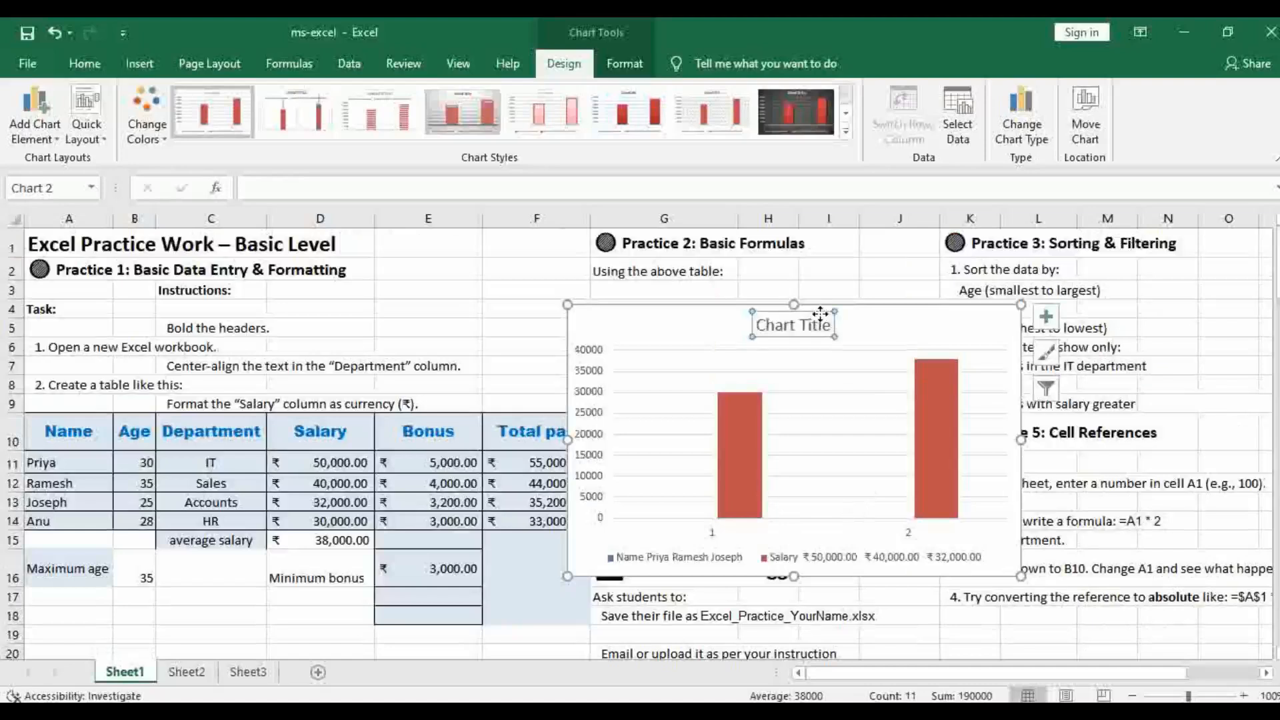
click(943, 306)
key(Delete)
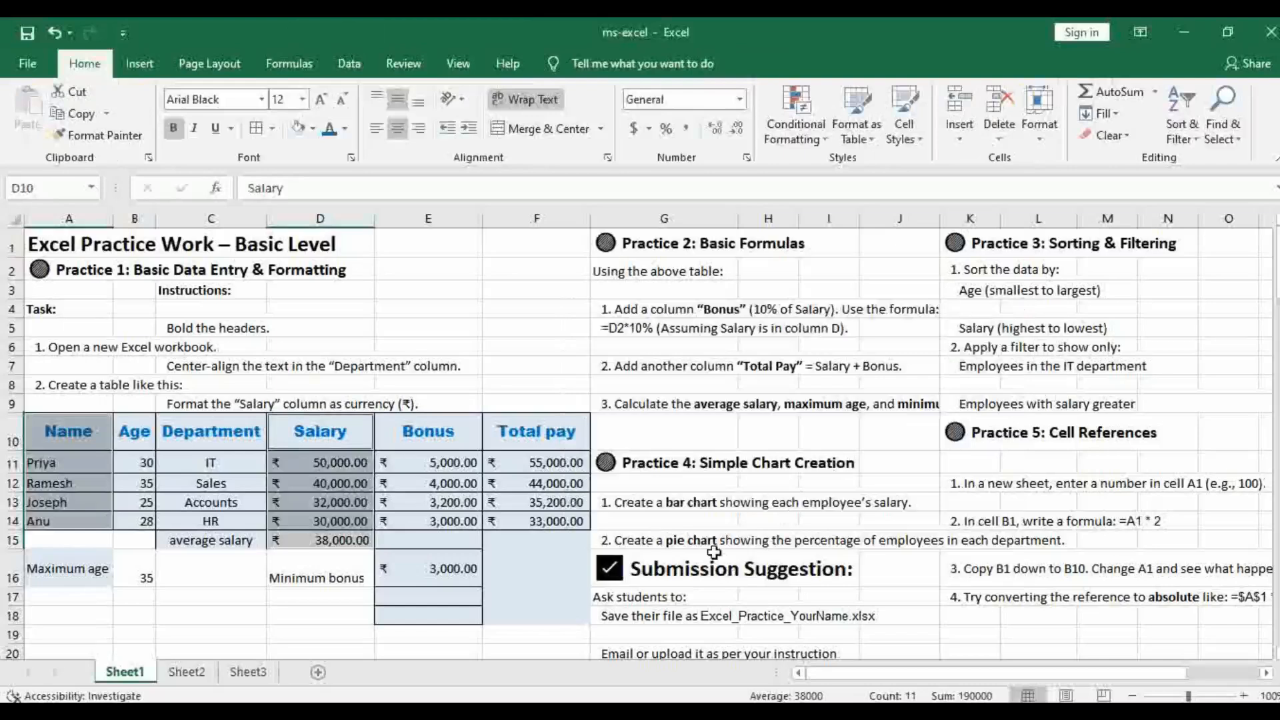
Try a 2-D pie chart of the Department and Salary cells C10:D14, as G15 asks, and delete it after viewing
click(644, 541)
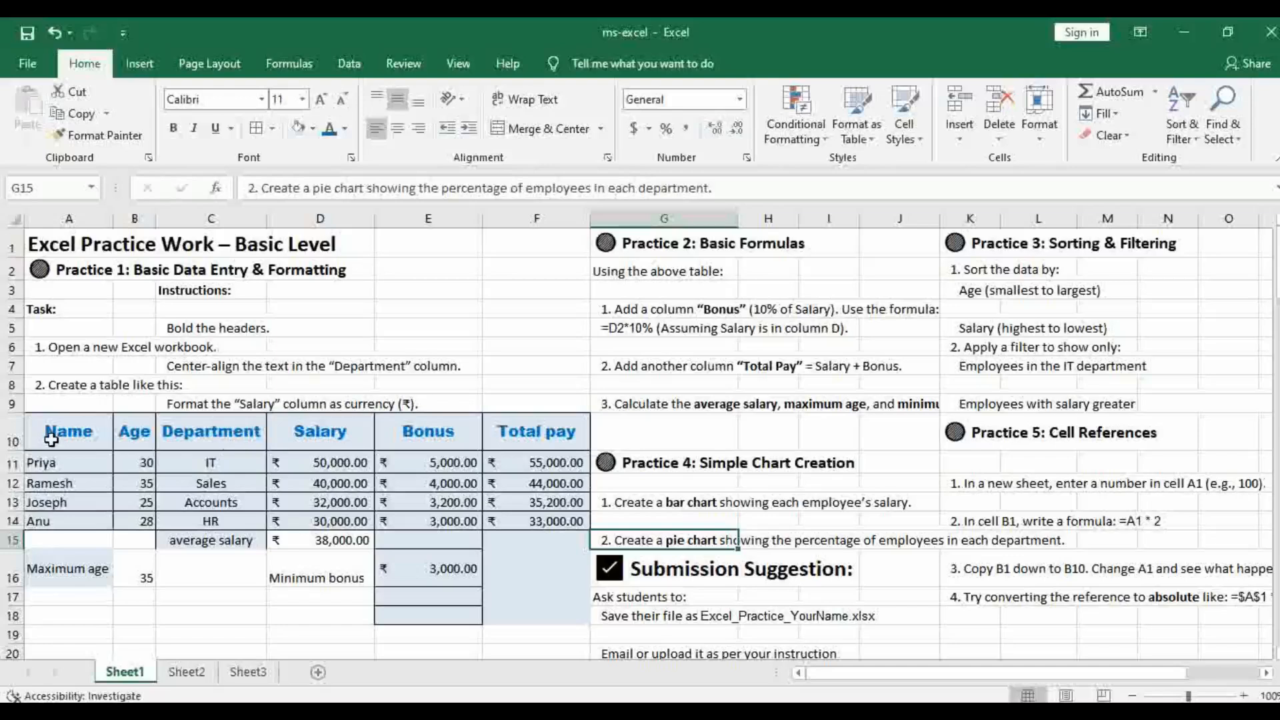
drag(51, 439, 61, 521)
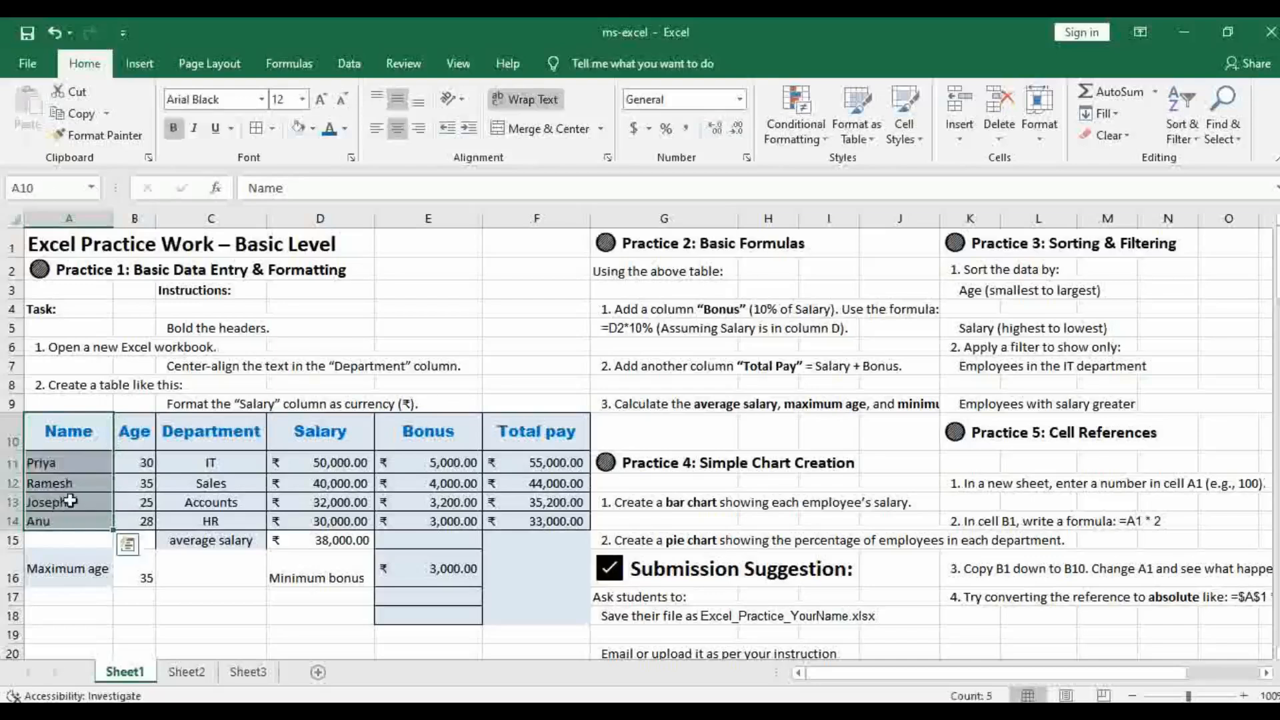
click(177, 460)
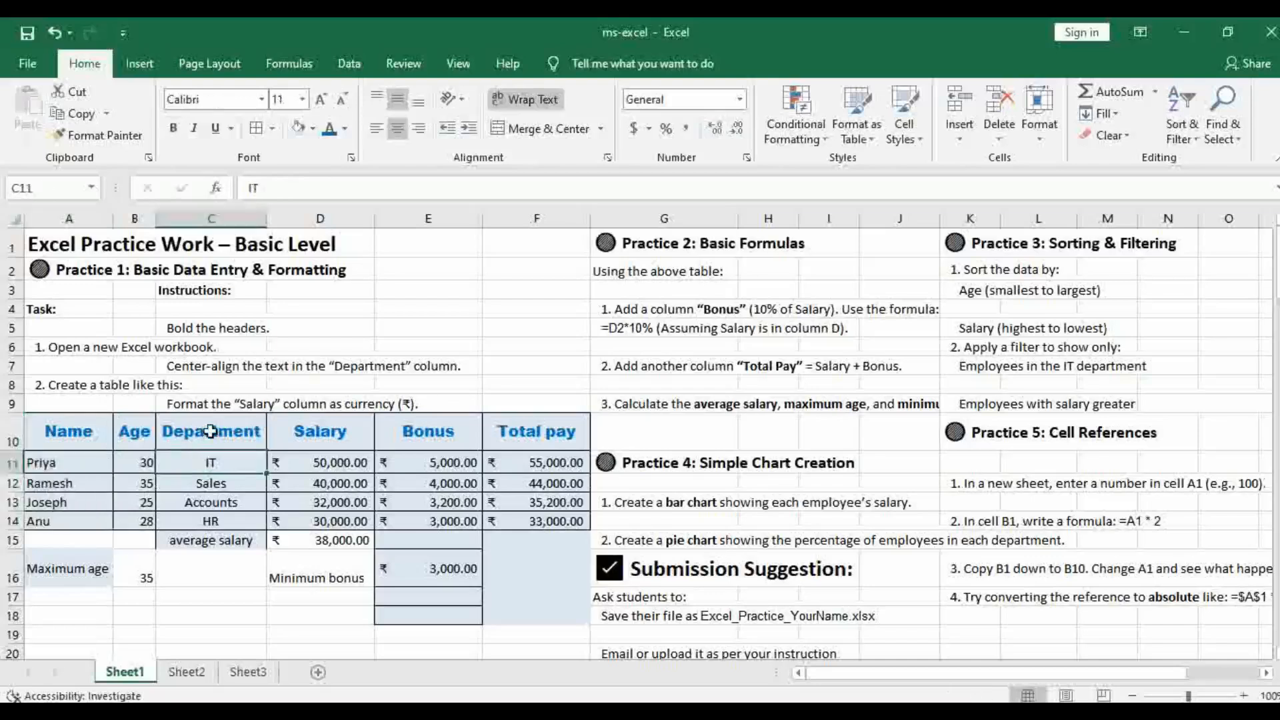
drag(210, 430, 232, 521)
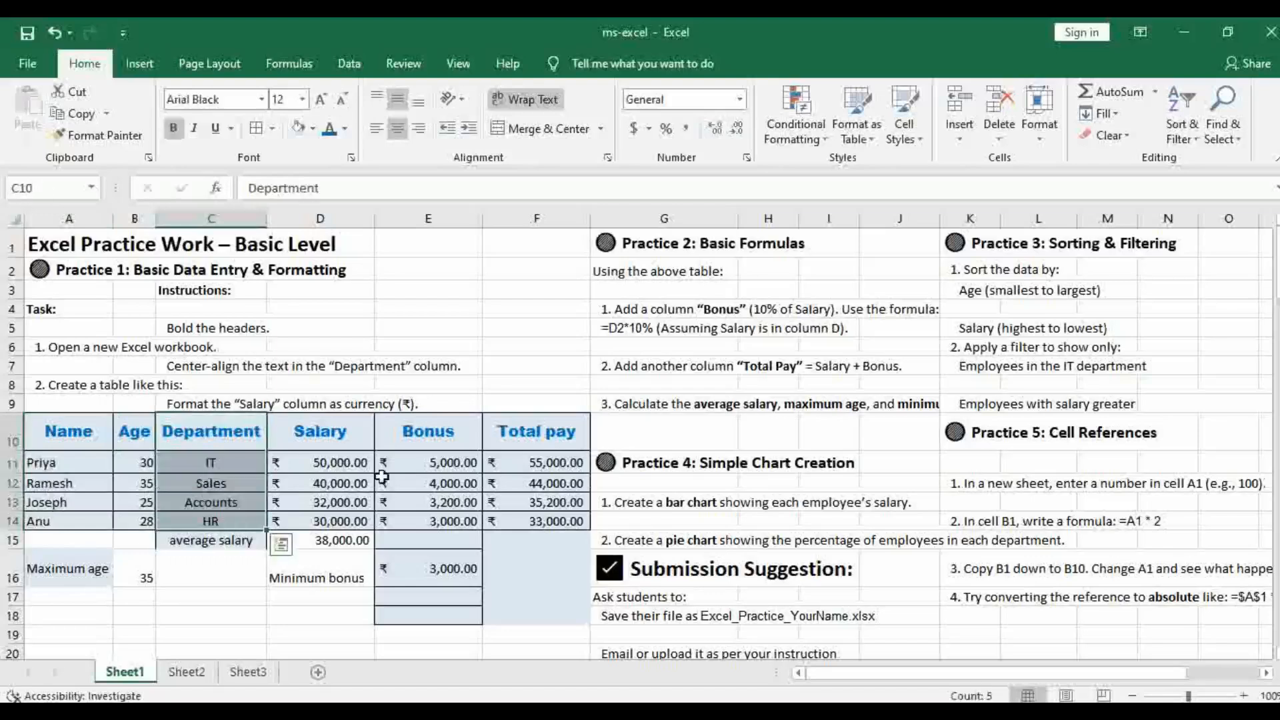
drag(343, 435, 347, 520)
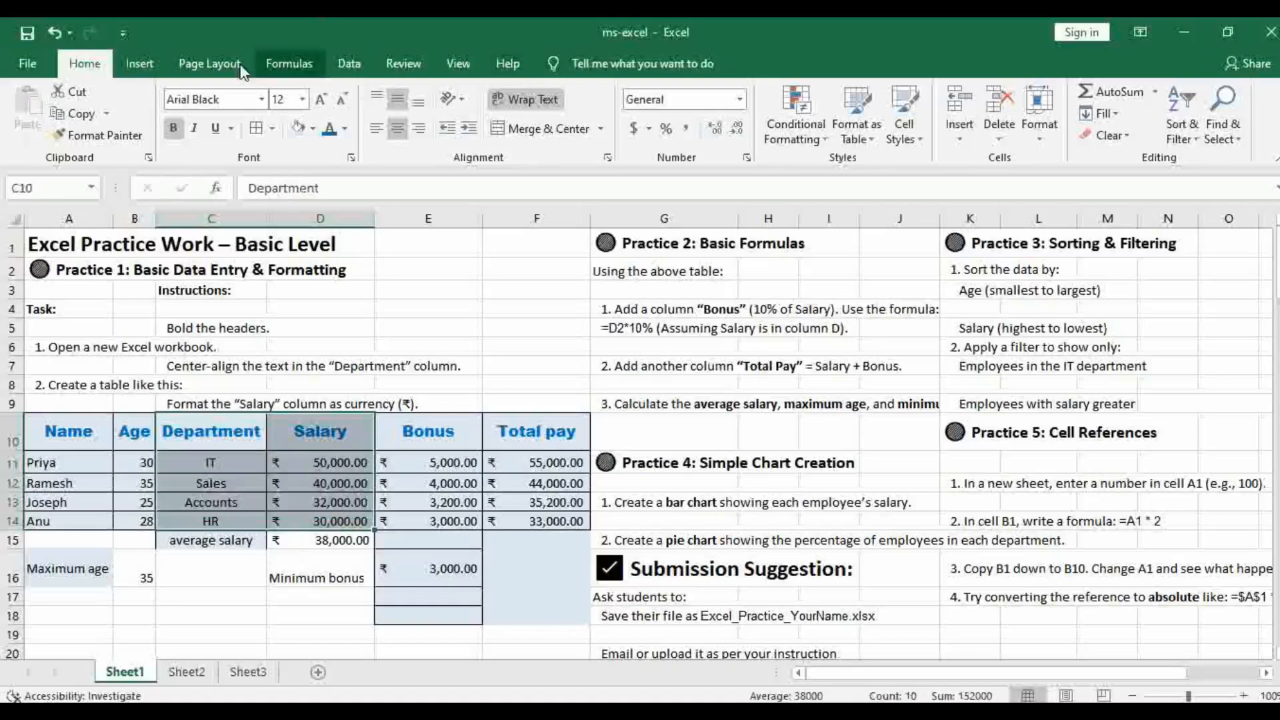
click(137, 64)
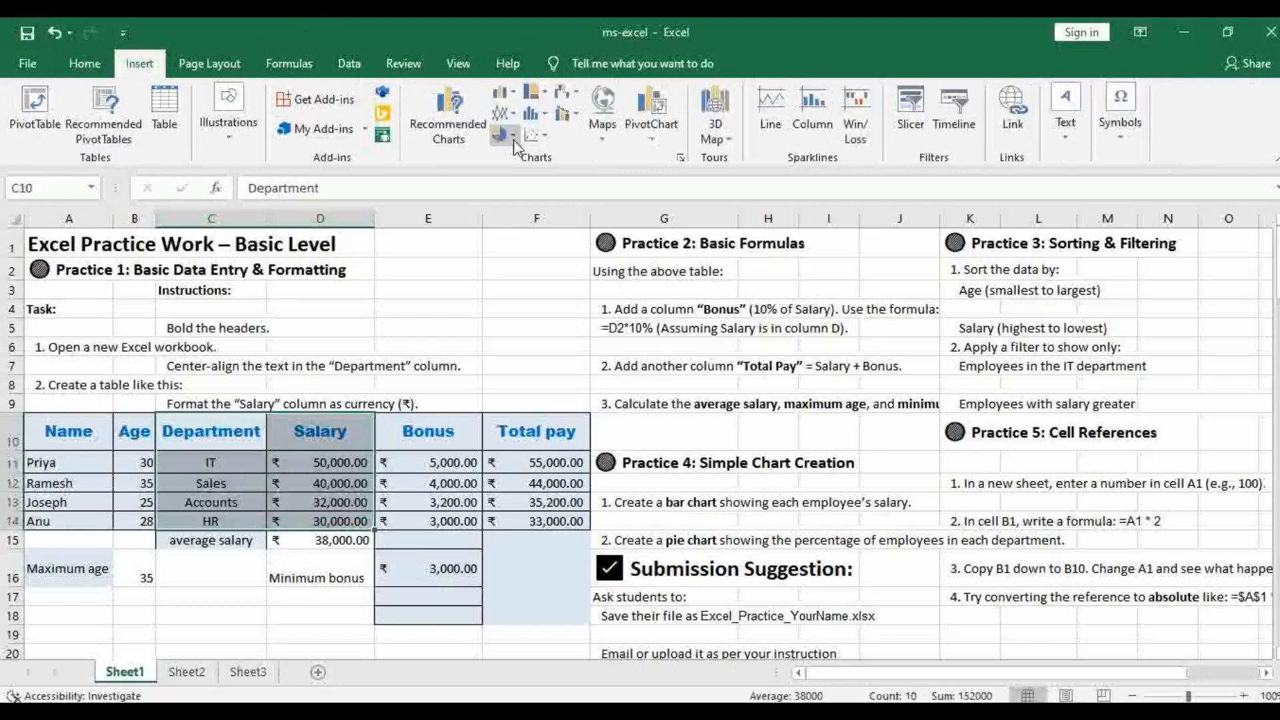
click(512, 136)
click(511, 185)
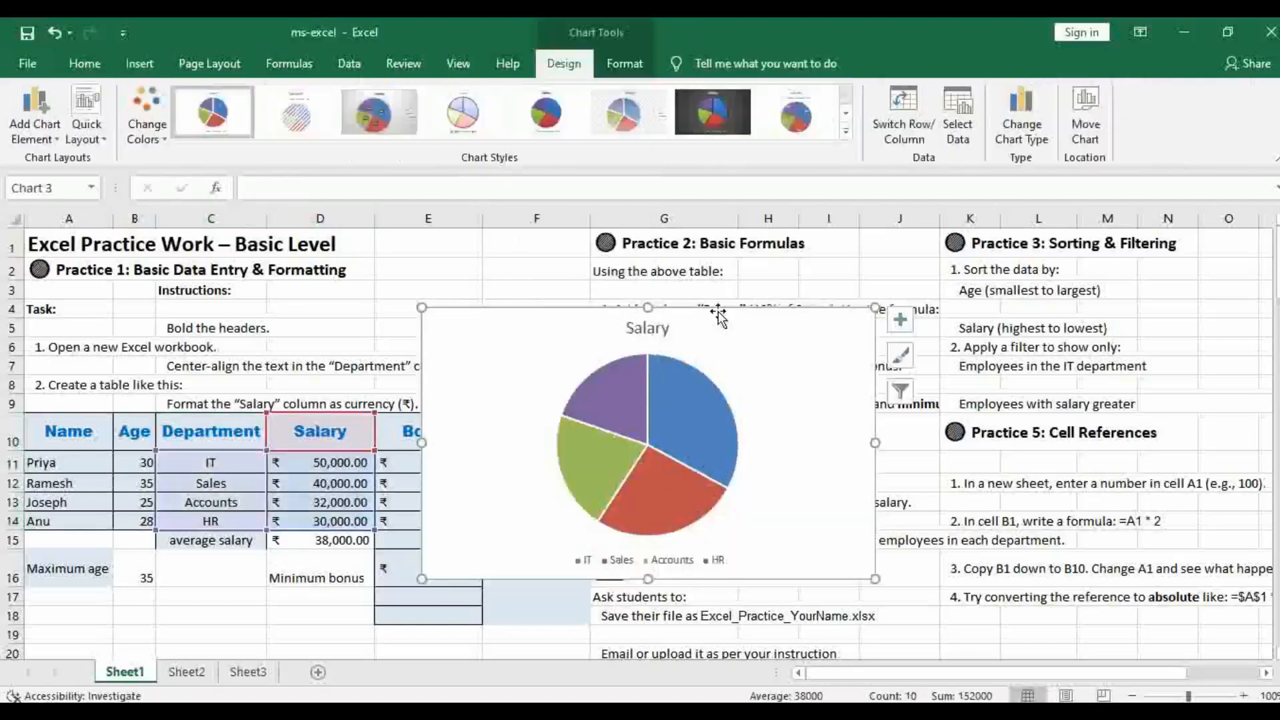
drag(719, 313, 891, 319)
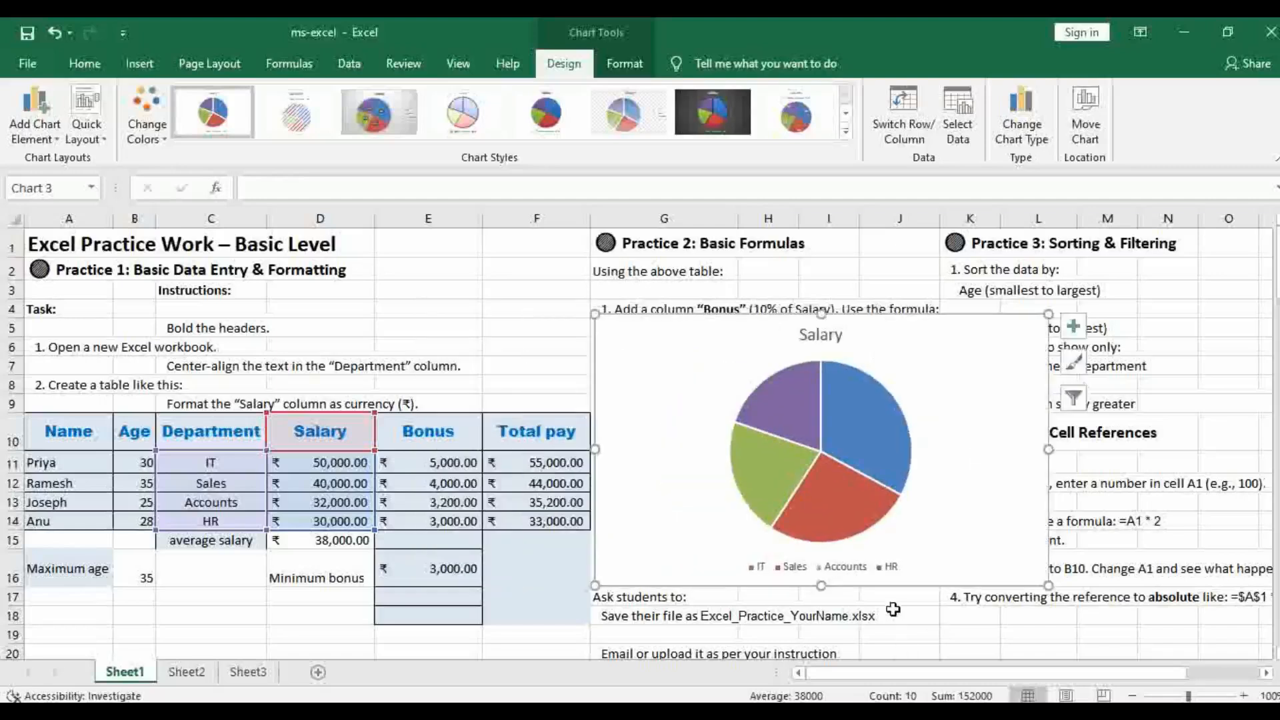
key(Delete)
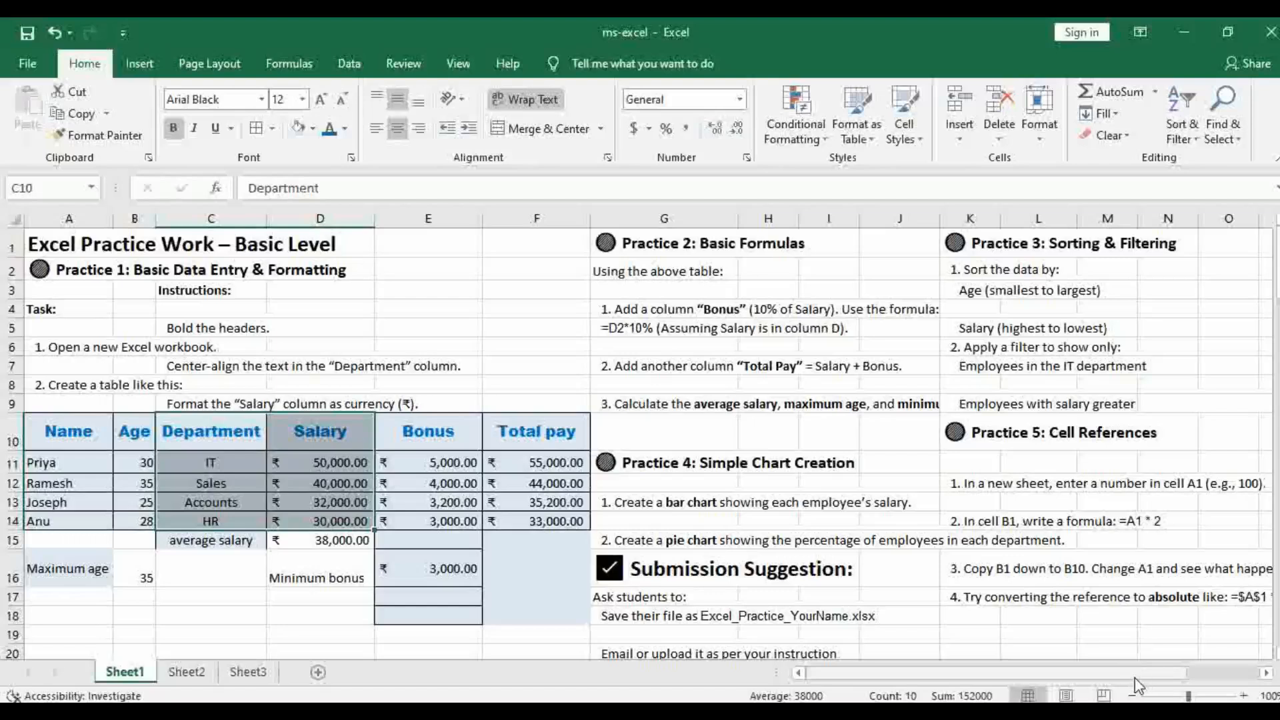
Review the Practice 5 instructions in K12, K14 and K16, and enter 100 in cell A1 of Sheet3
click(987, 484)
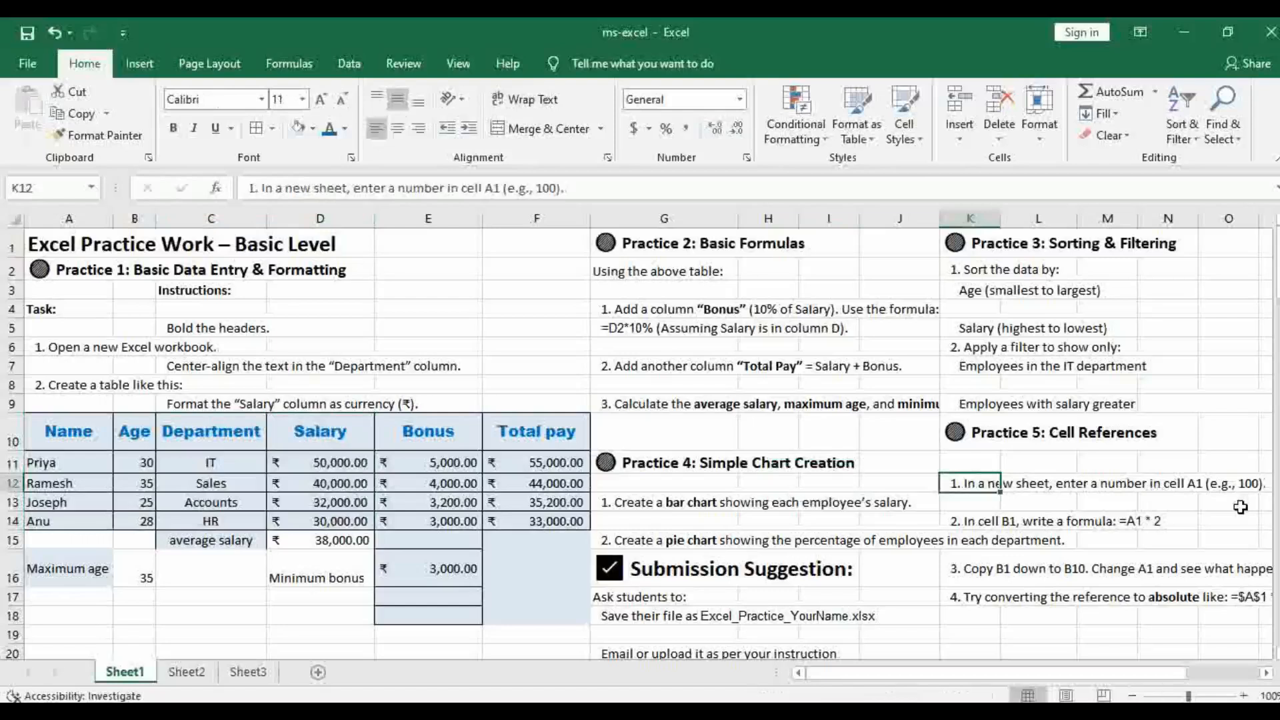
click(985, 523)
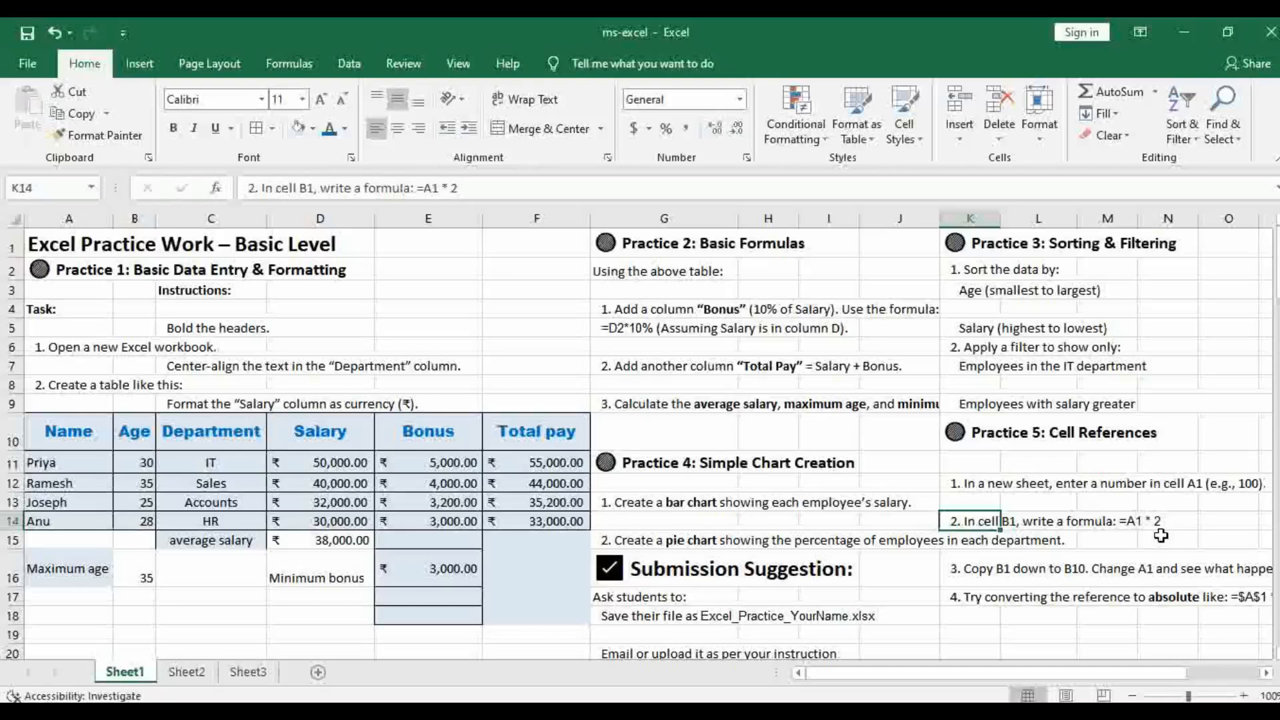
click(979, 577)
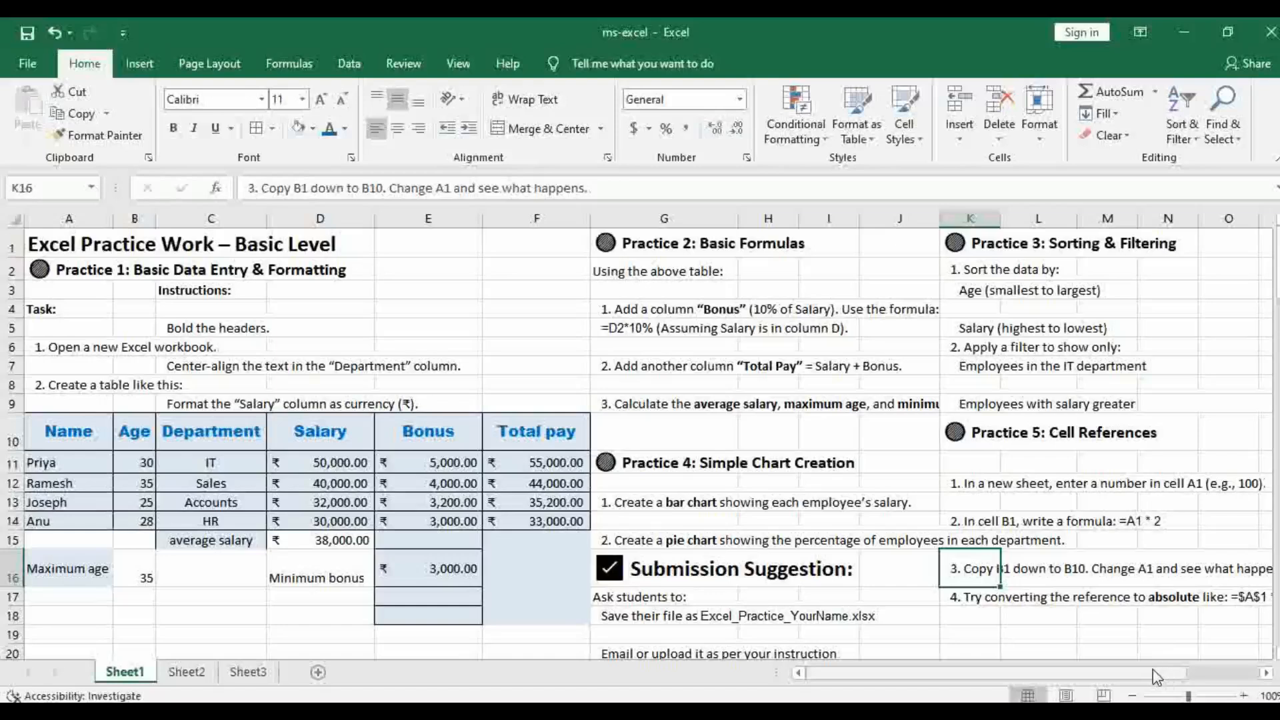
click(186, 674)
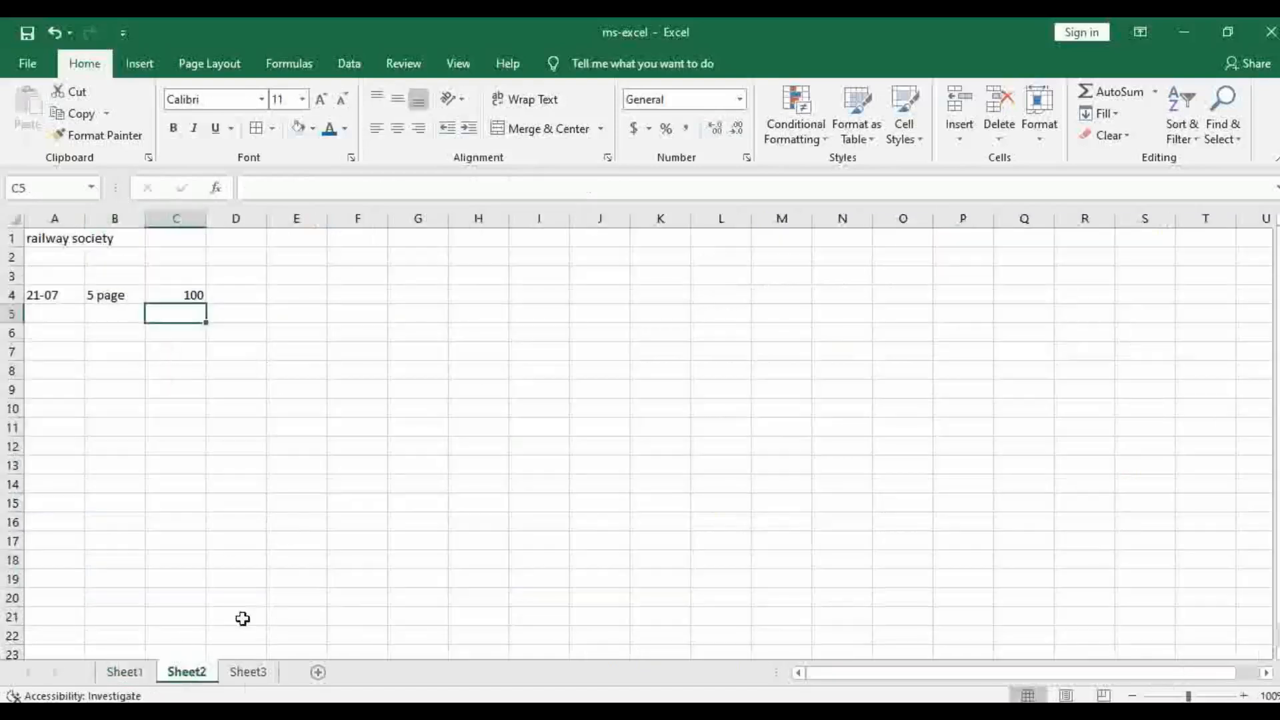
click(248, 672)
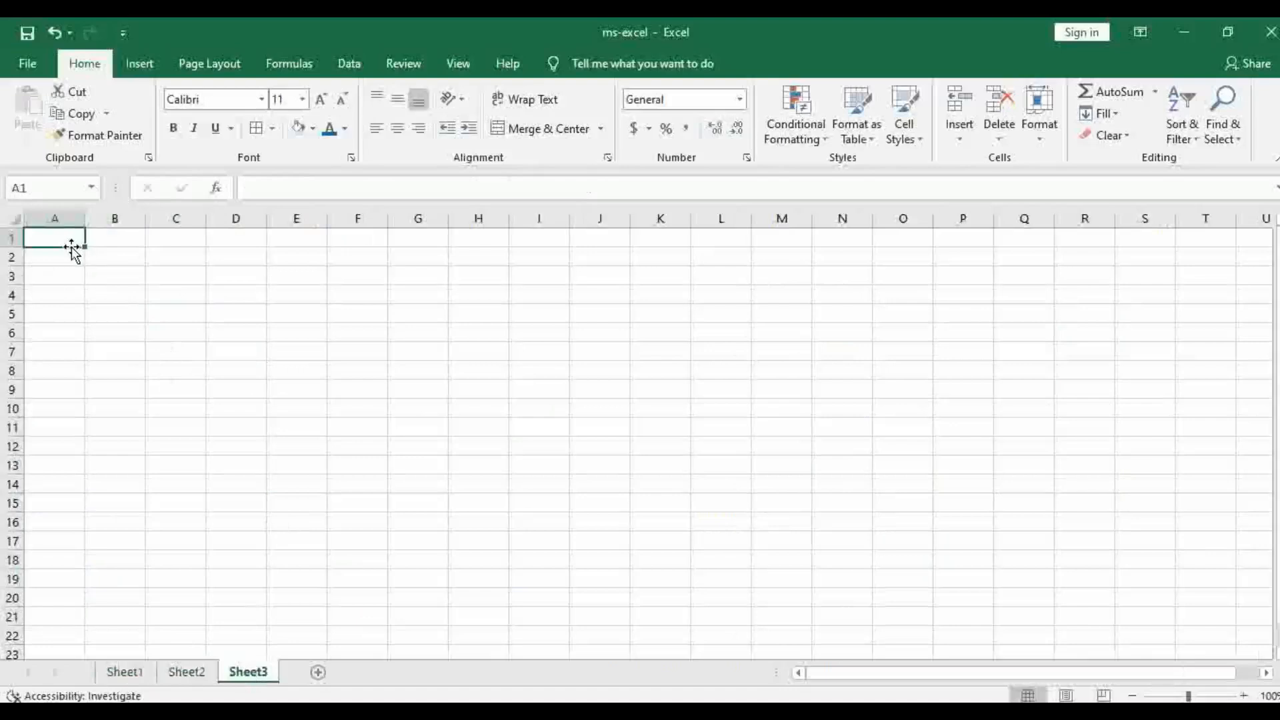
text(100)
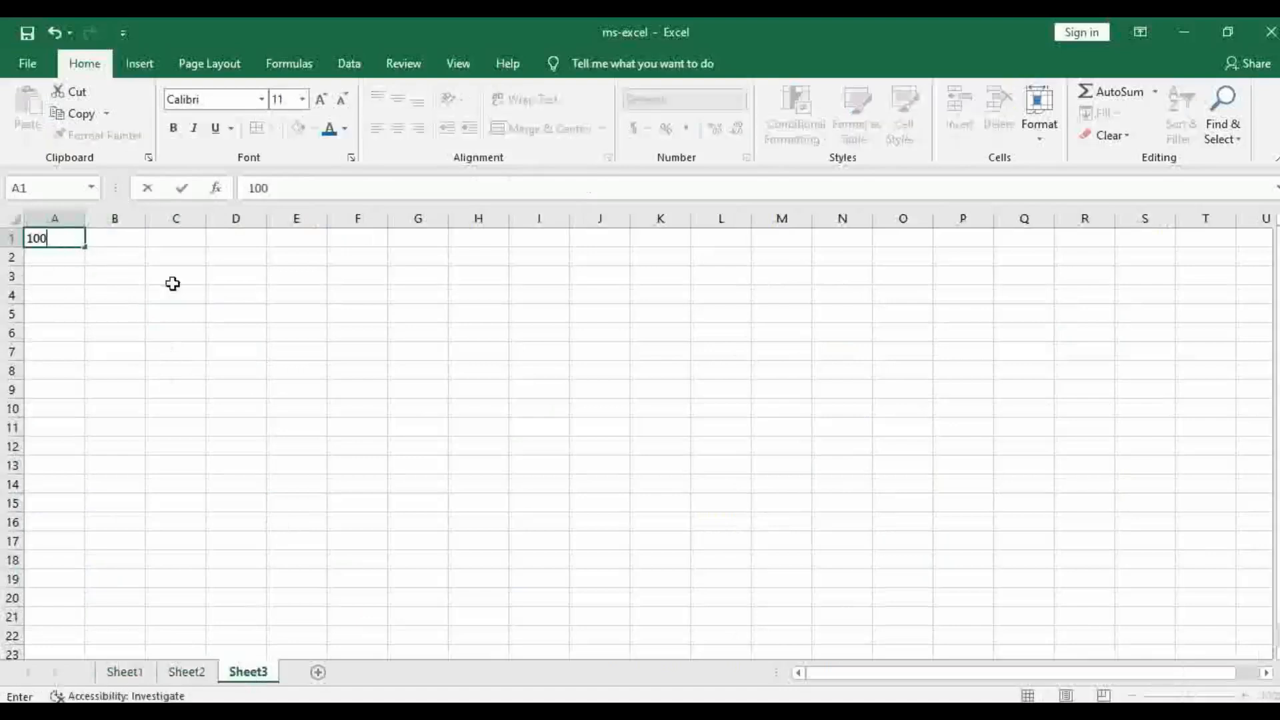
Enter the formula =A1*2 in cell B1 of Sheet3
click(116, 240)
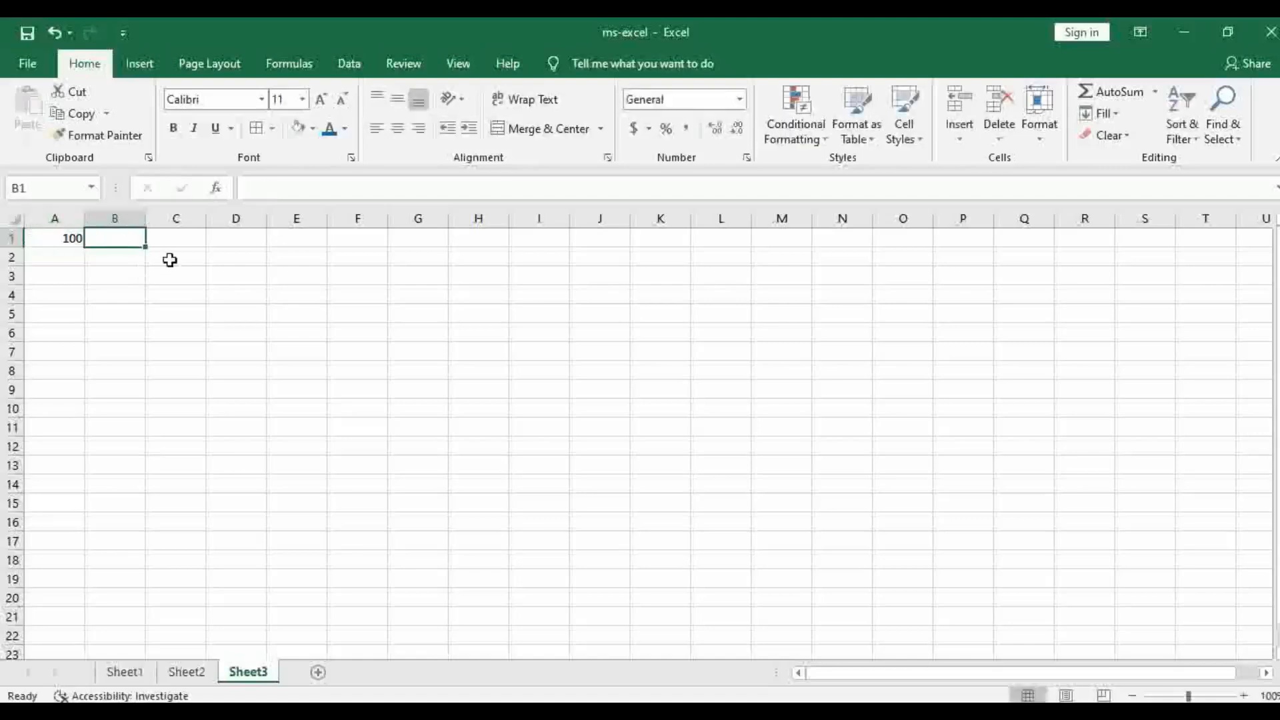
text(=)
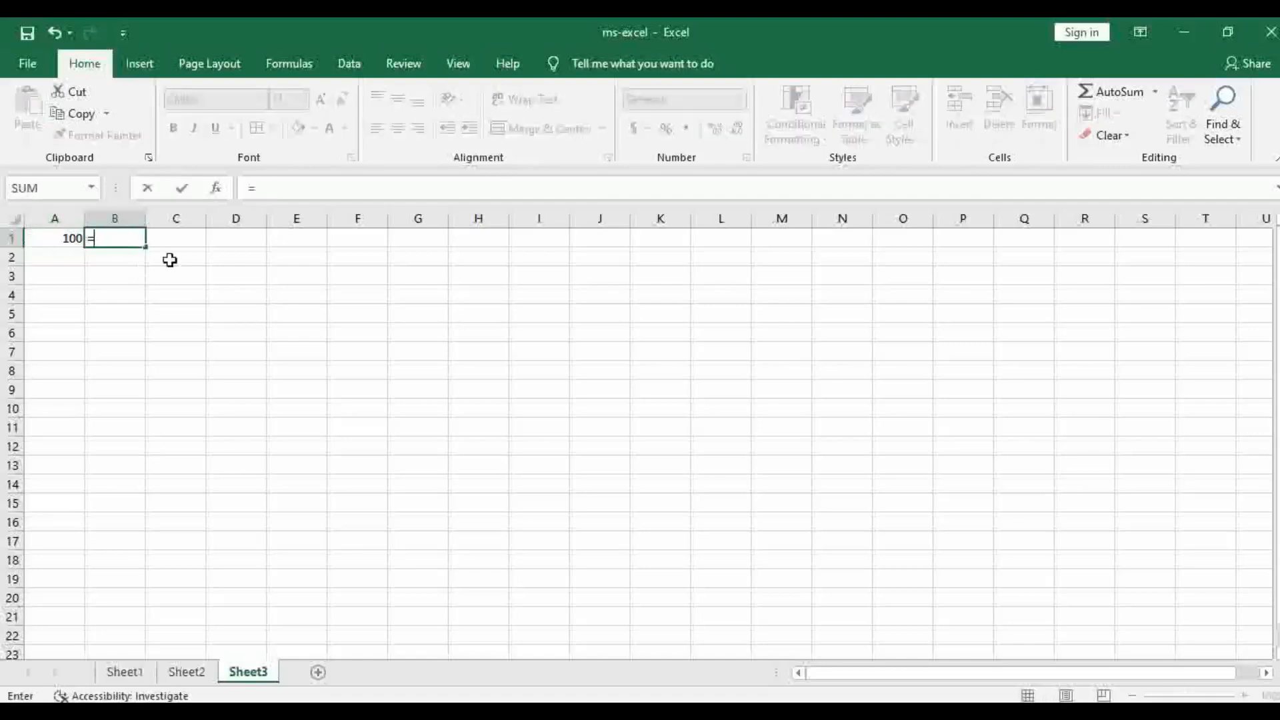
click(70, 238)
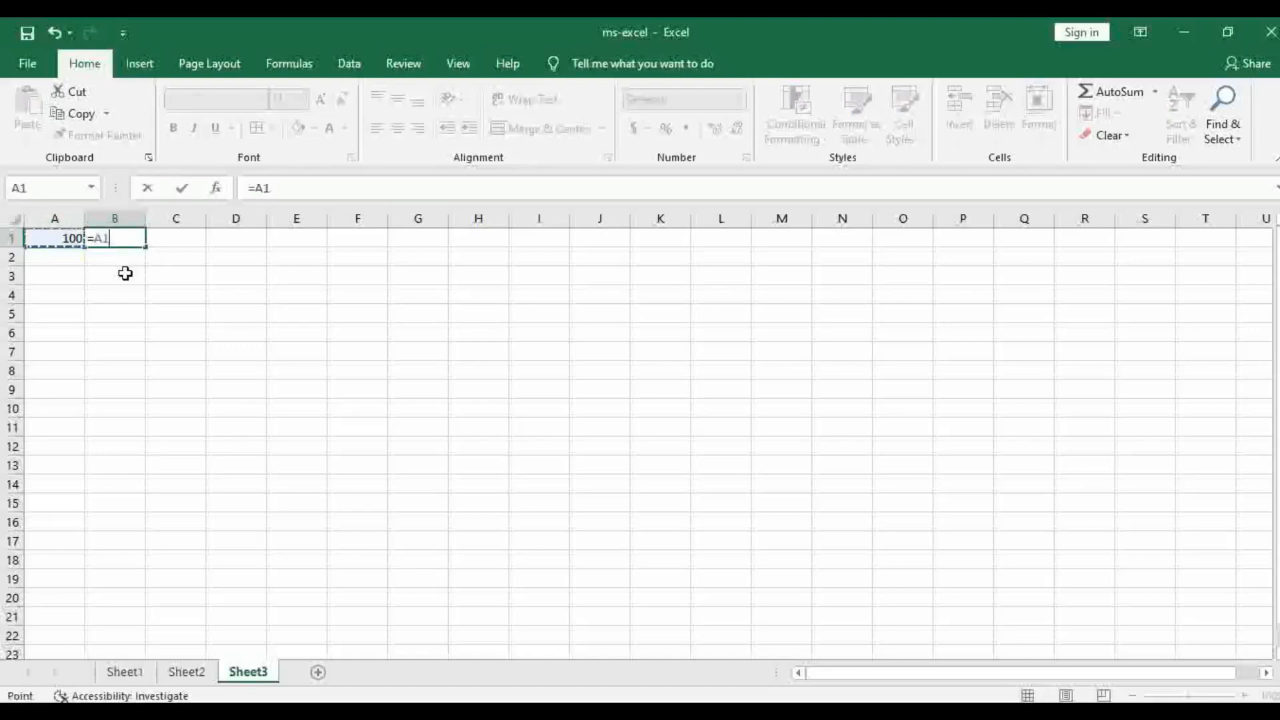
text(*2)
key(Return)
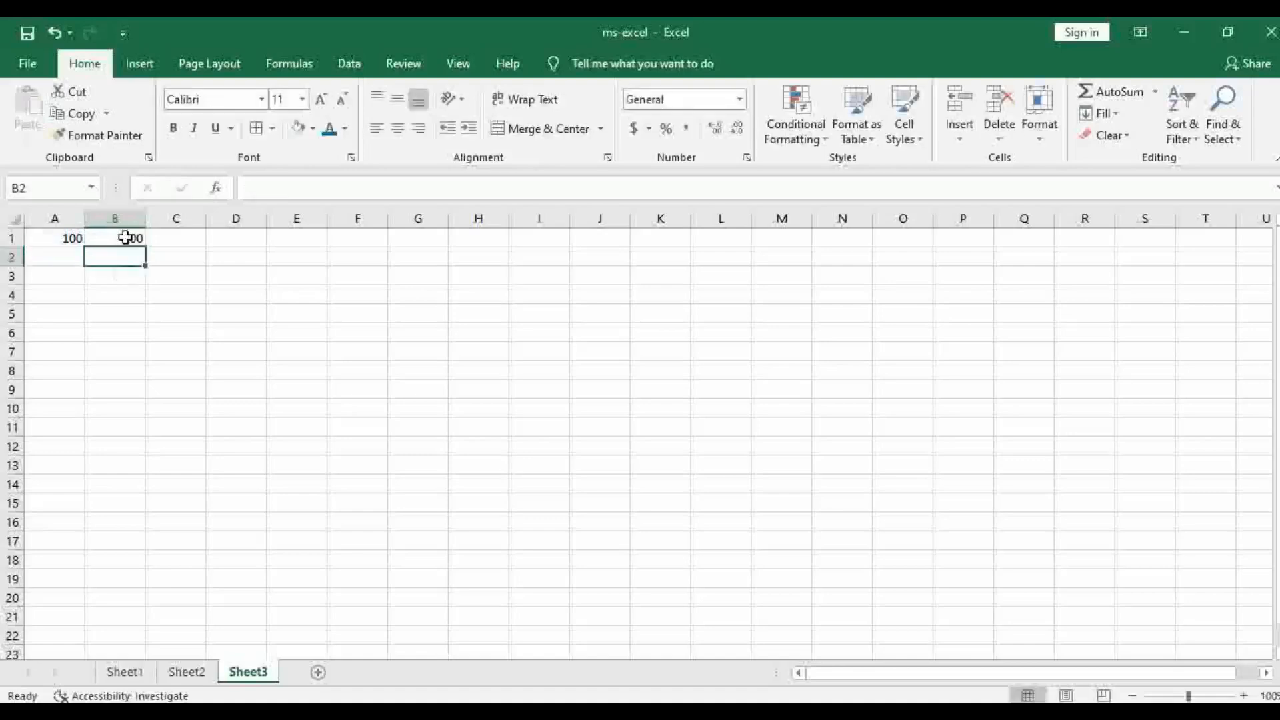
Fill the formula in B1 down to B7 and check the relative reference in B2
click(212, 276)
click(131, 238)
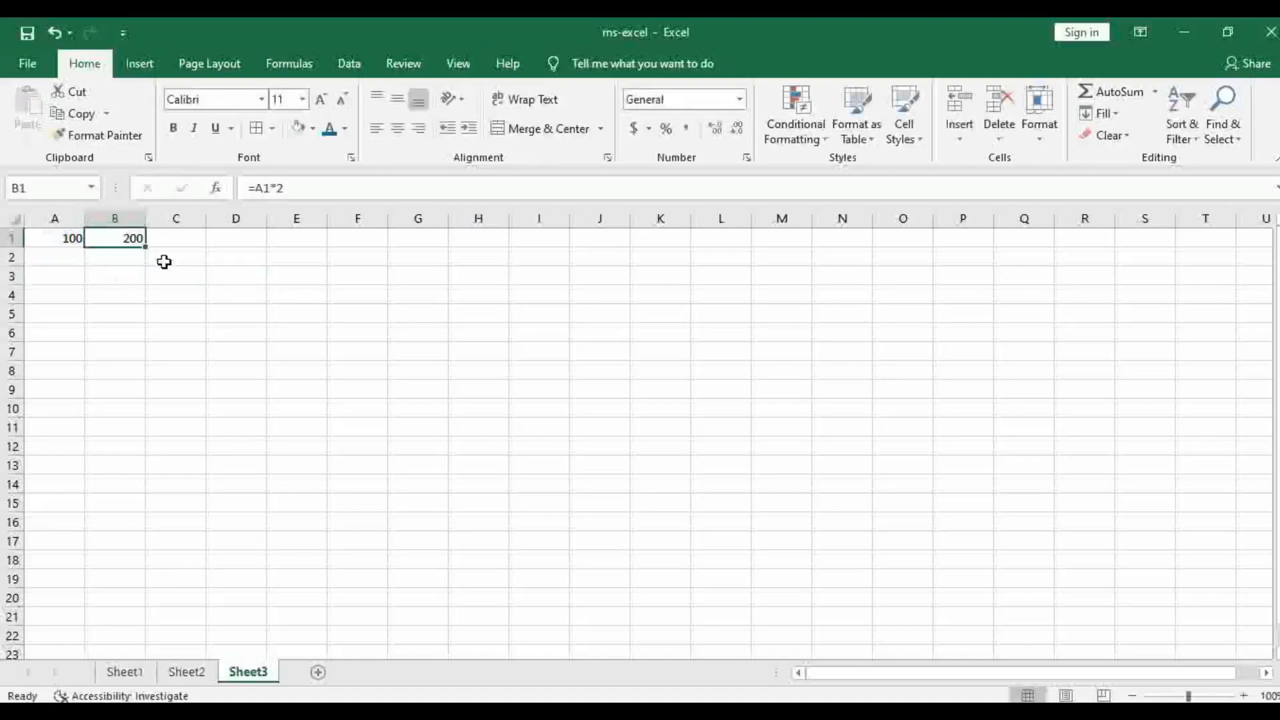
drag(146, 247, 145, 360)
click(137, 259)
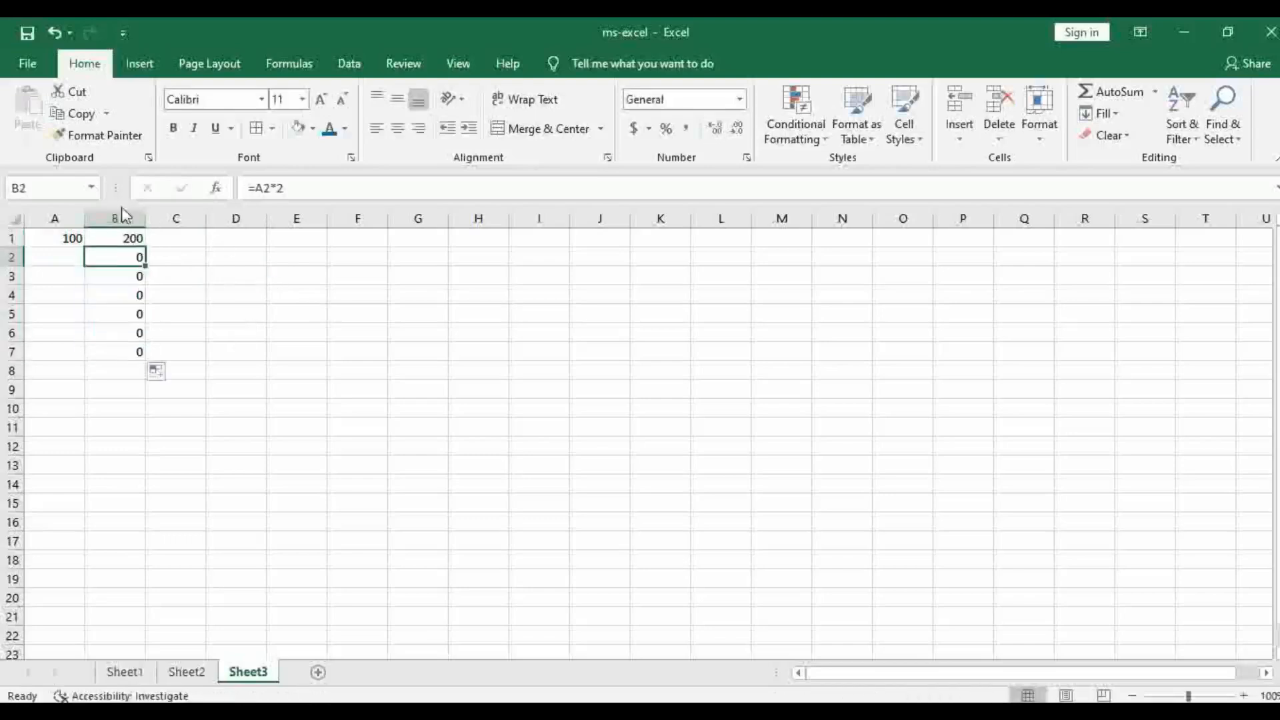
Copy the formula from B1 into cell F1 and end the copy mode
click(114, 237)
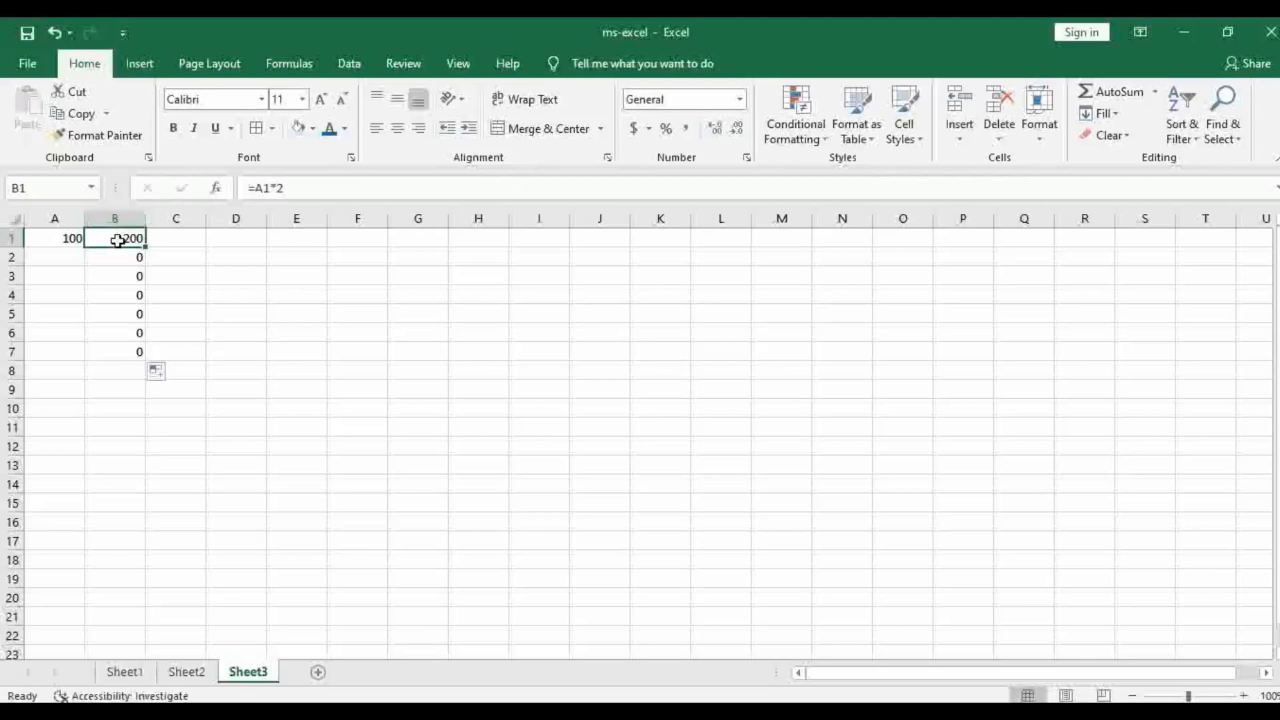
right_click(118, 240)
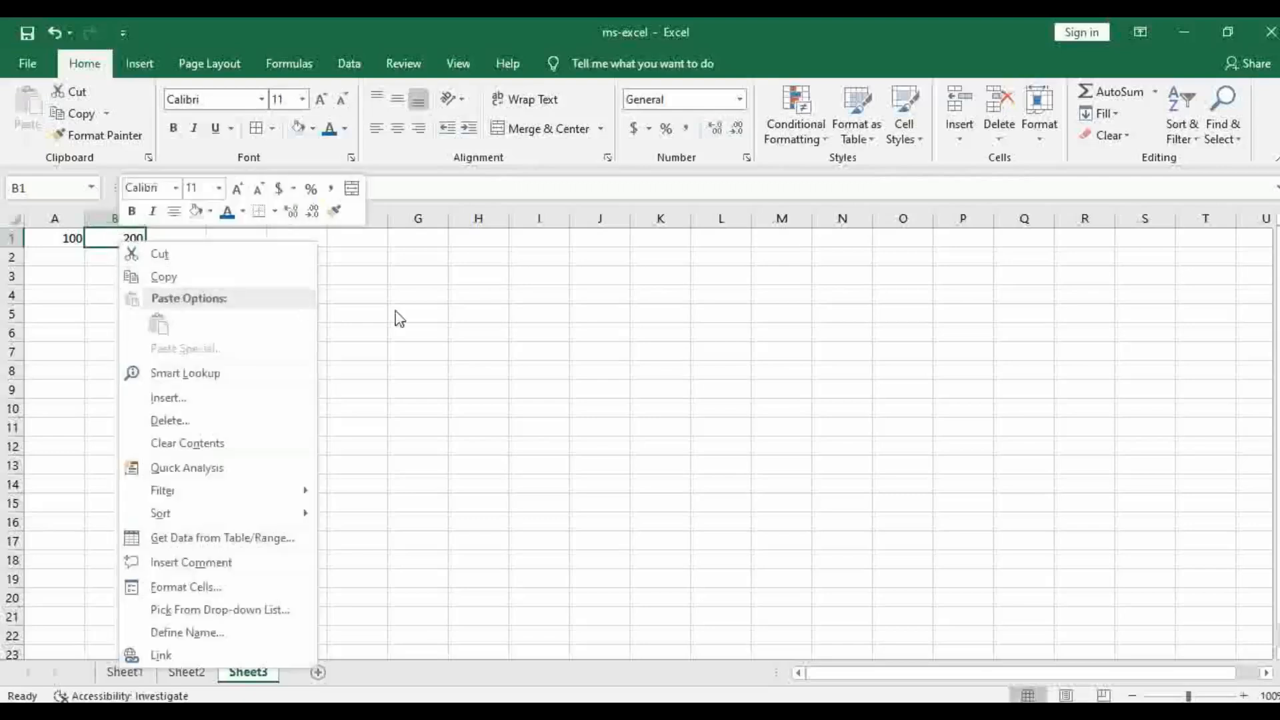
key(Escape)
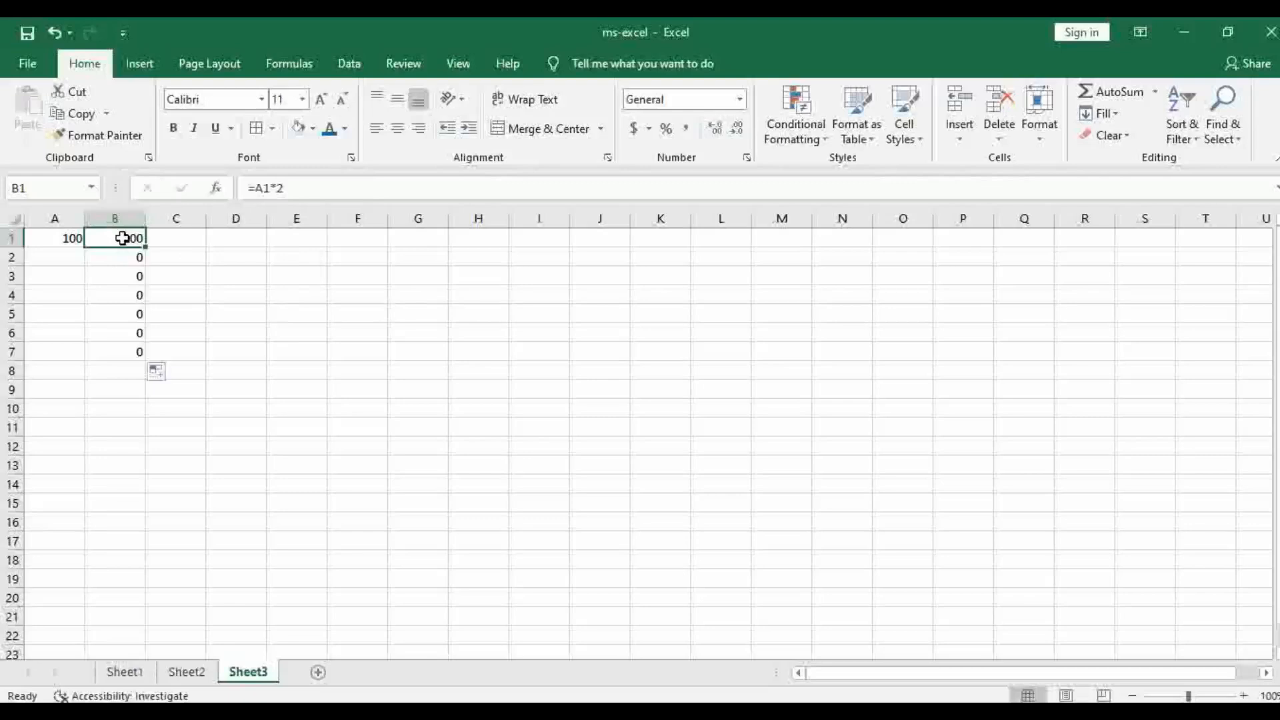
right_click(123, 238)
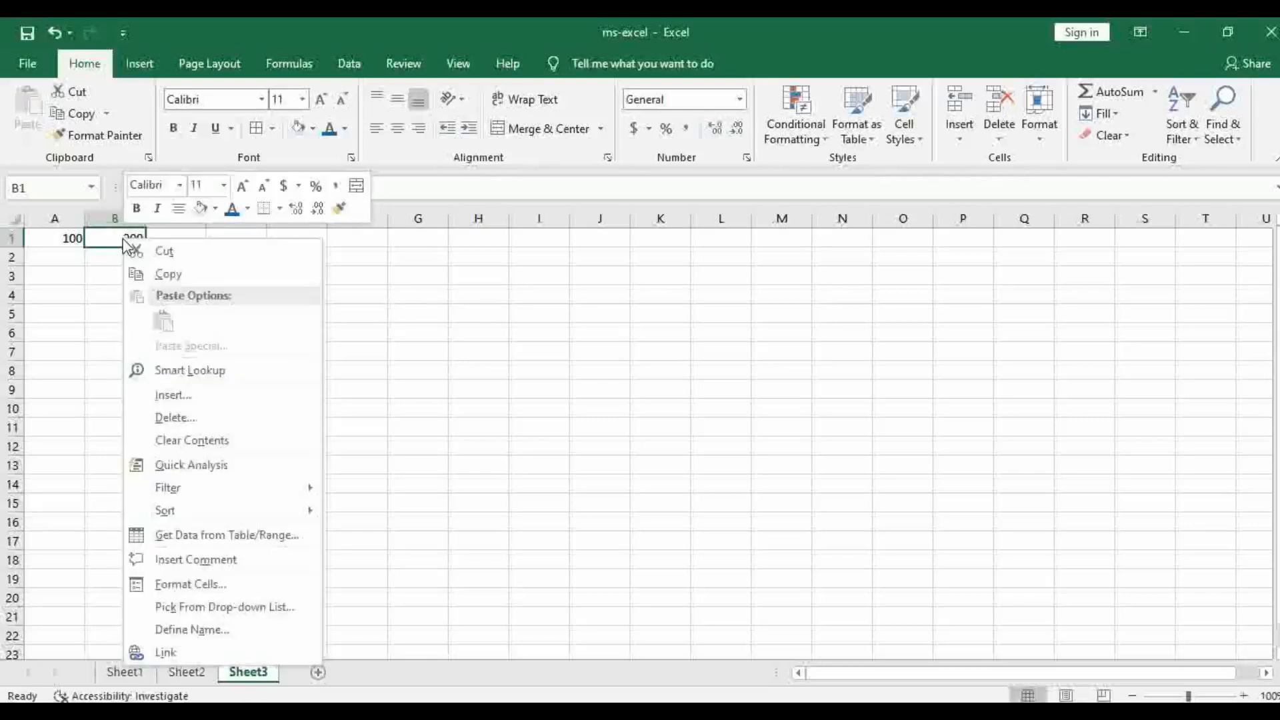
click(177, 275)
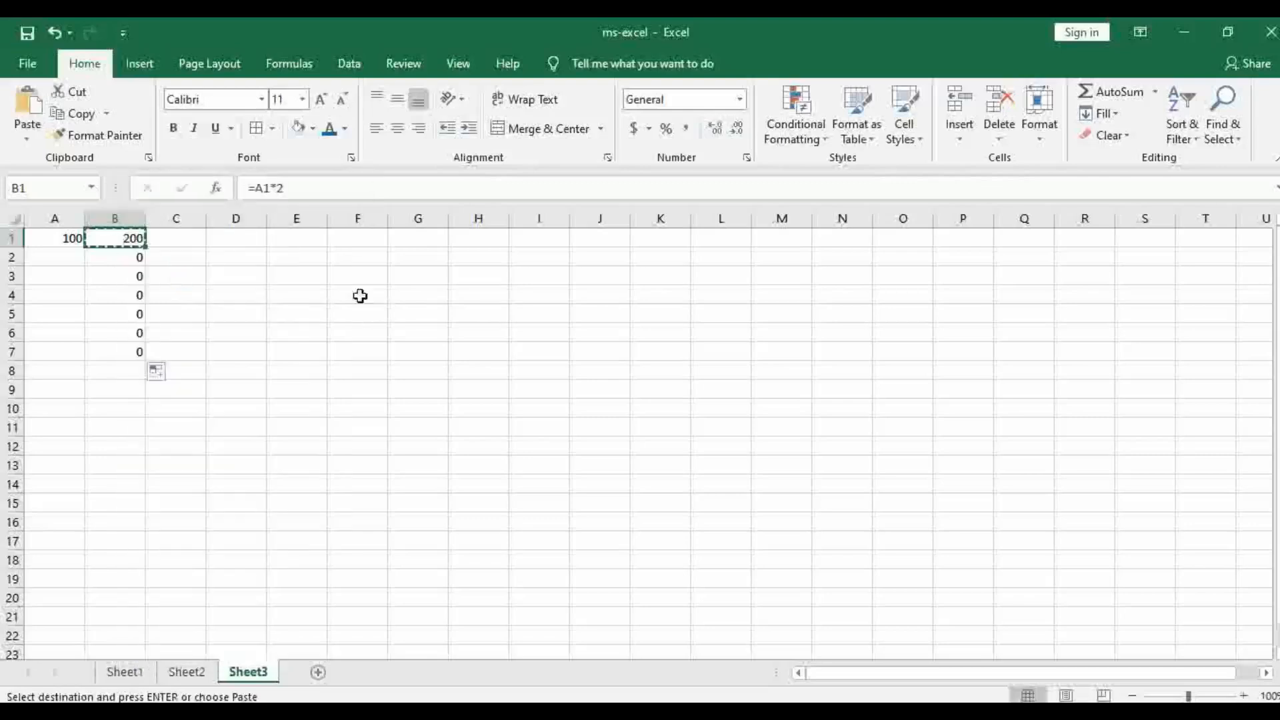
click(374, 242)
right_click(372, 240)
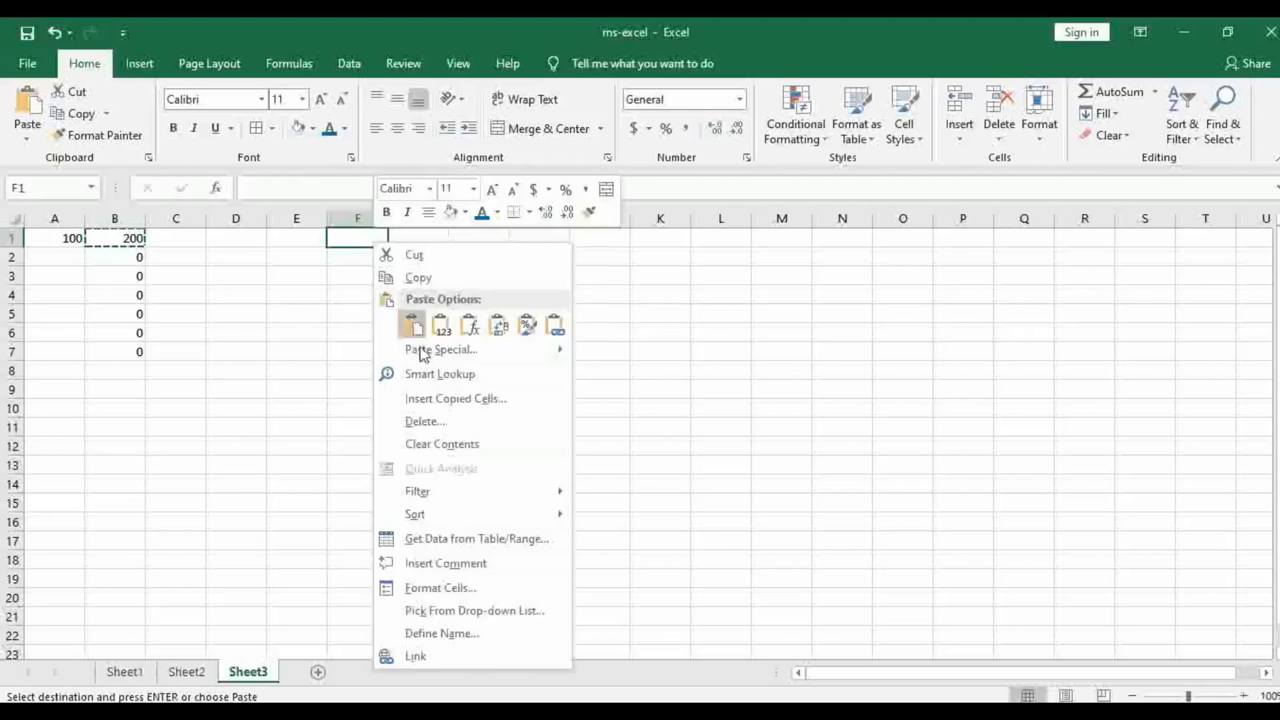
click(413, 326)
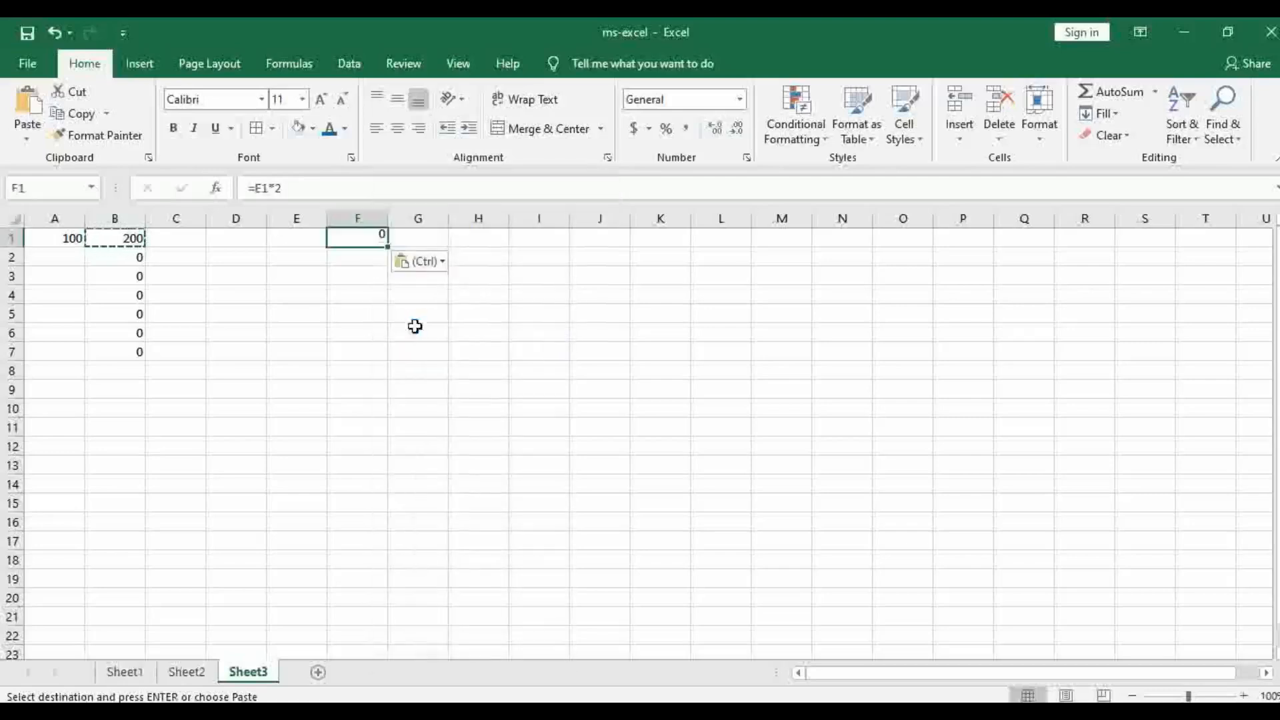
click(516, 326)
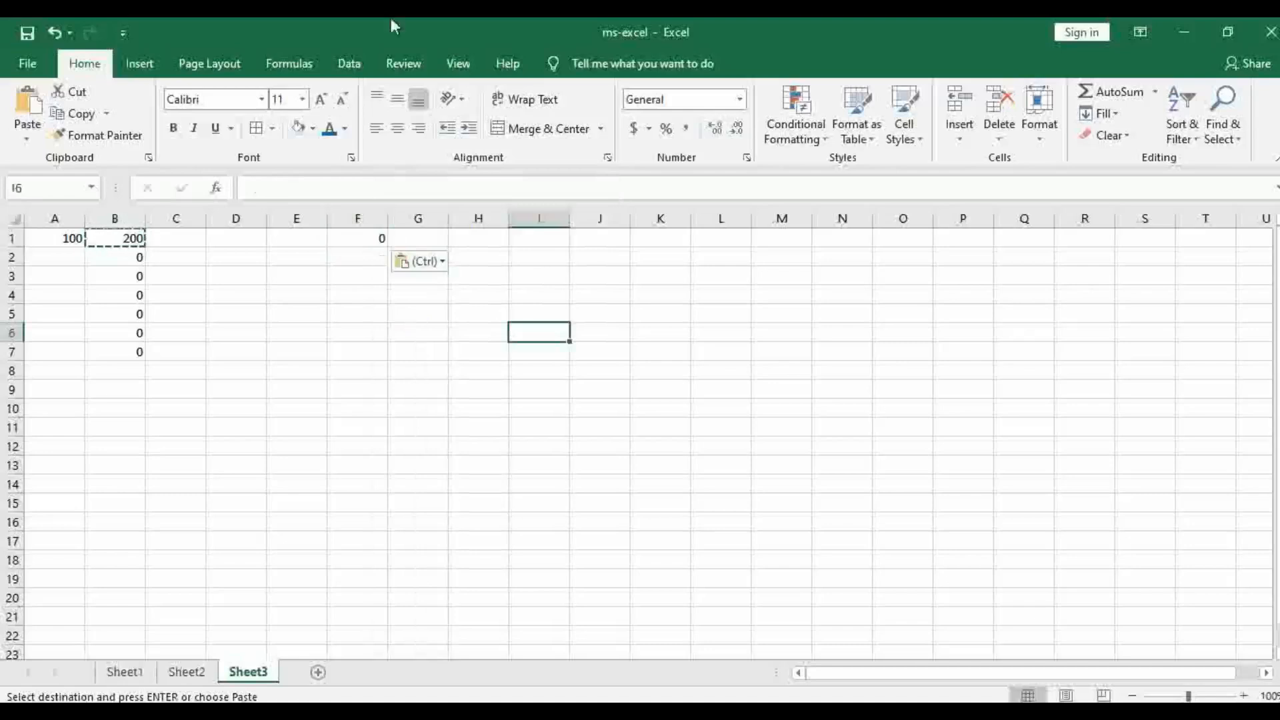
click(398, 314)
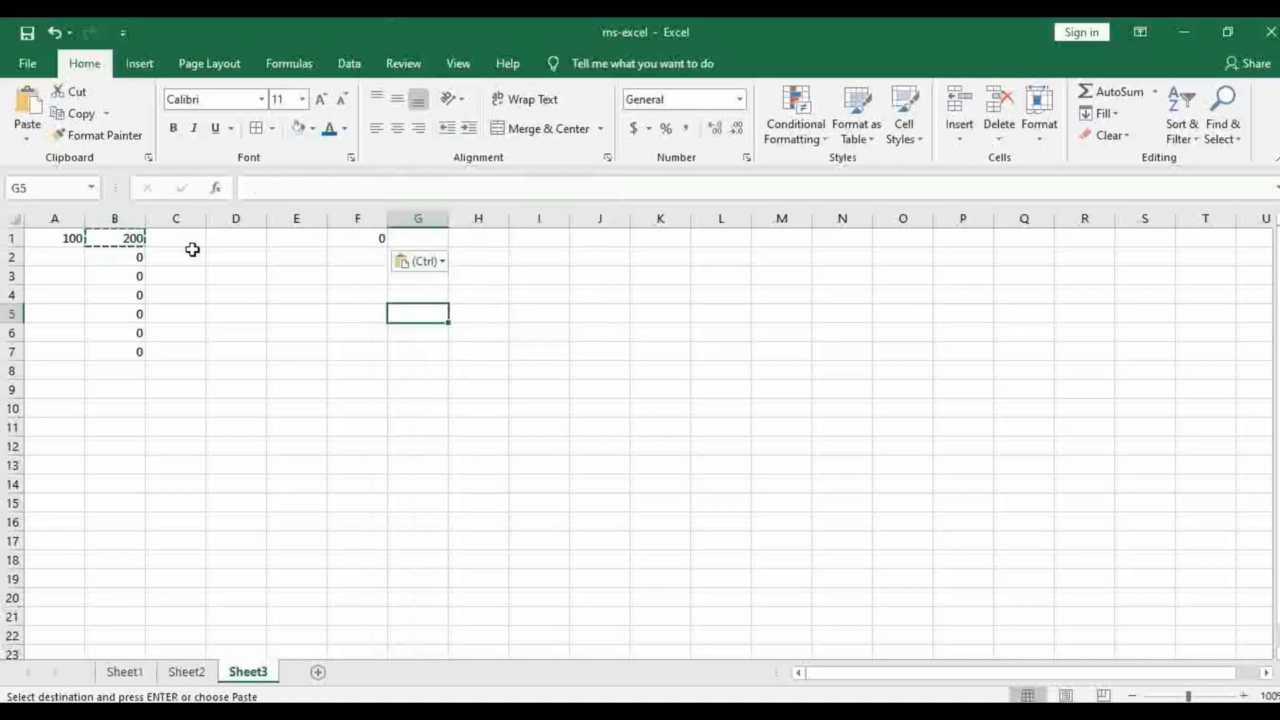
key(ctrl)
key(Escape)
click(498, 310)
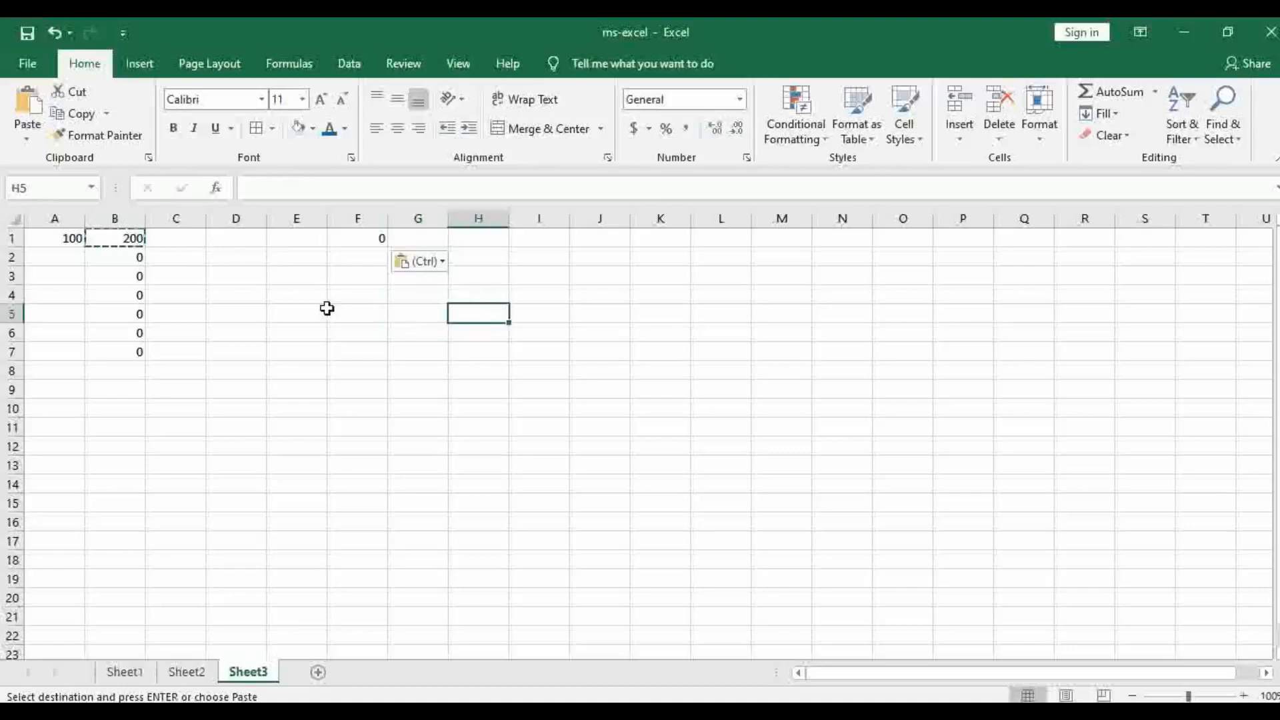
key(Escape)
click(527, 392)
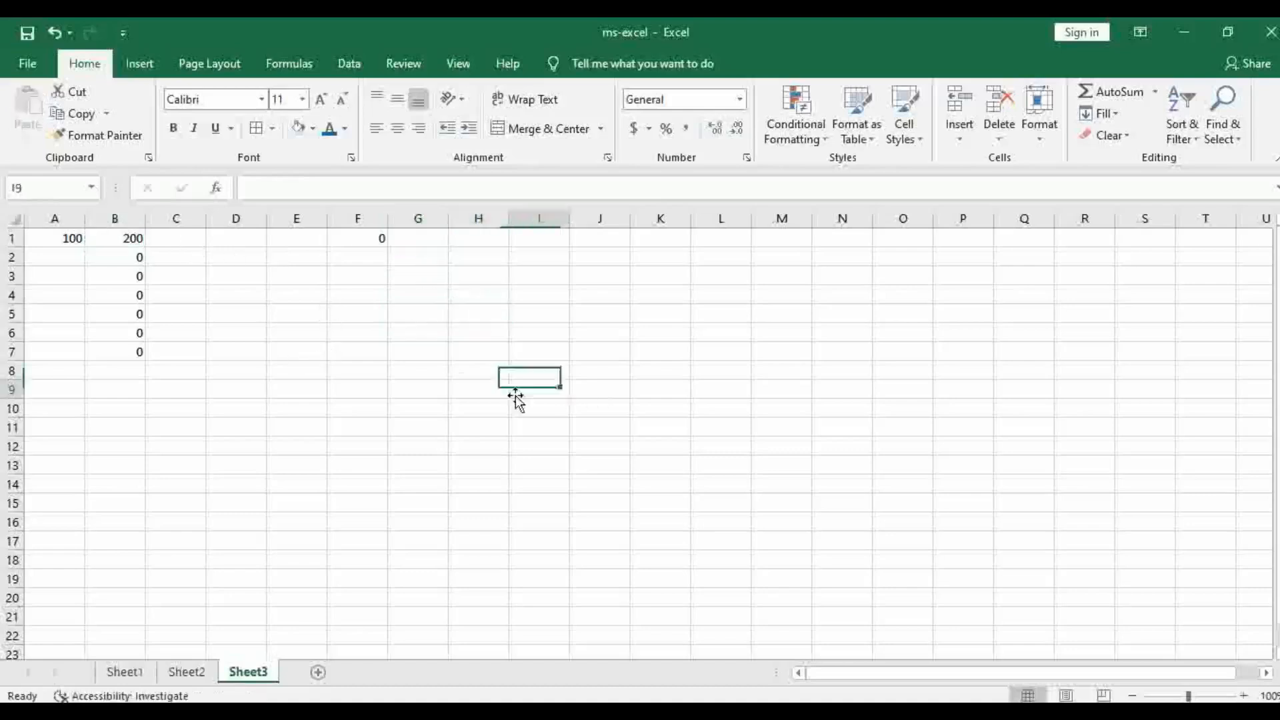
Change the formula in B1 to the absolute reference =$A$1*2 and fill it down to B8
click(128, 238)
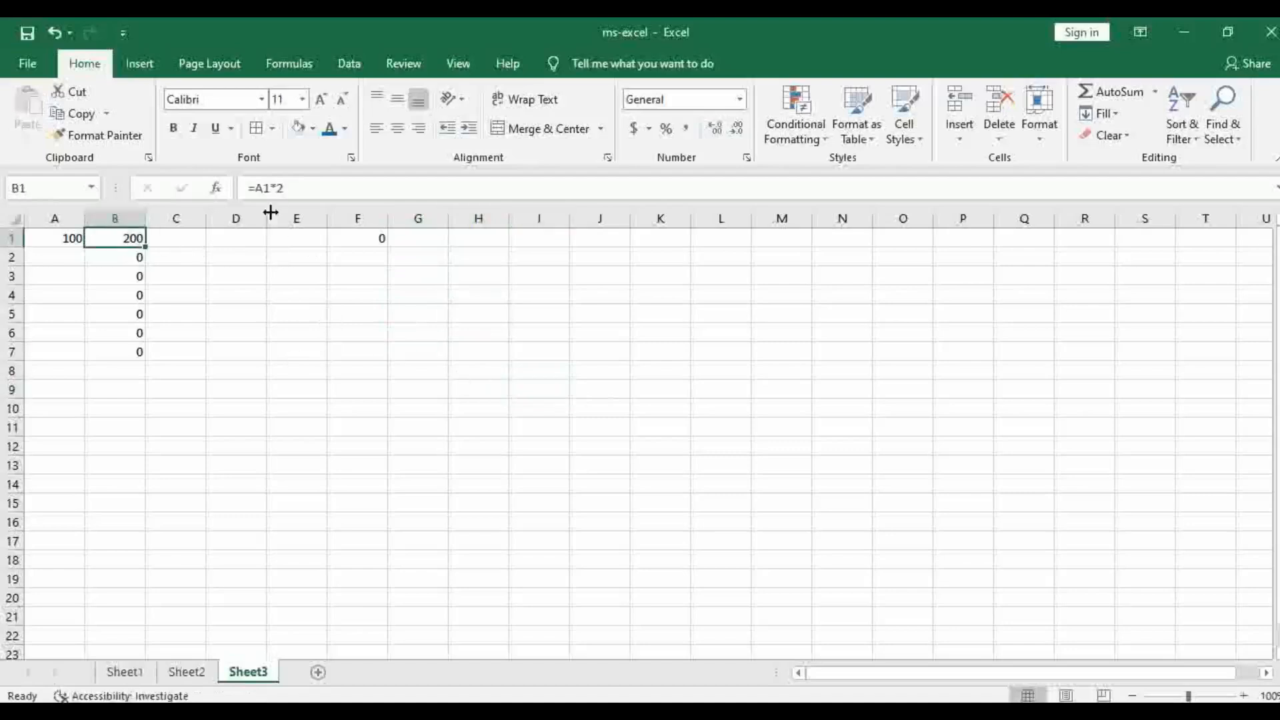
click(257, 193)
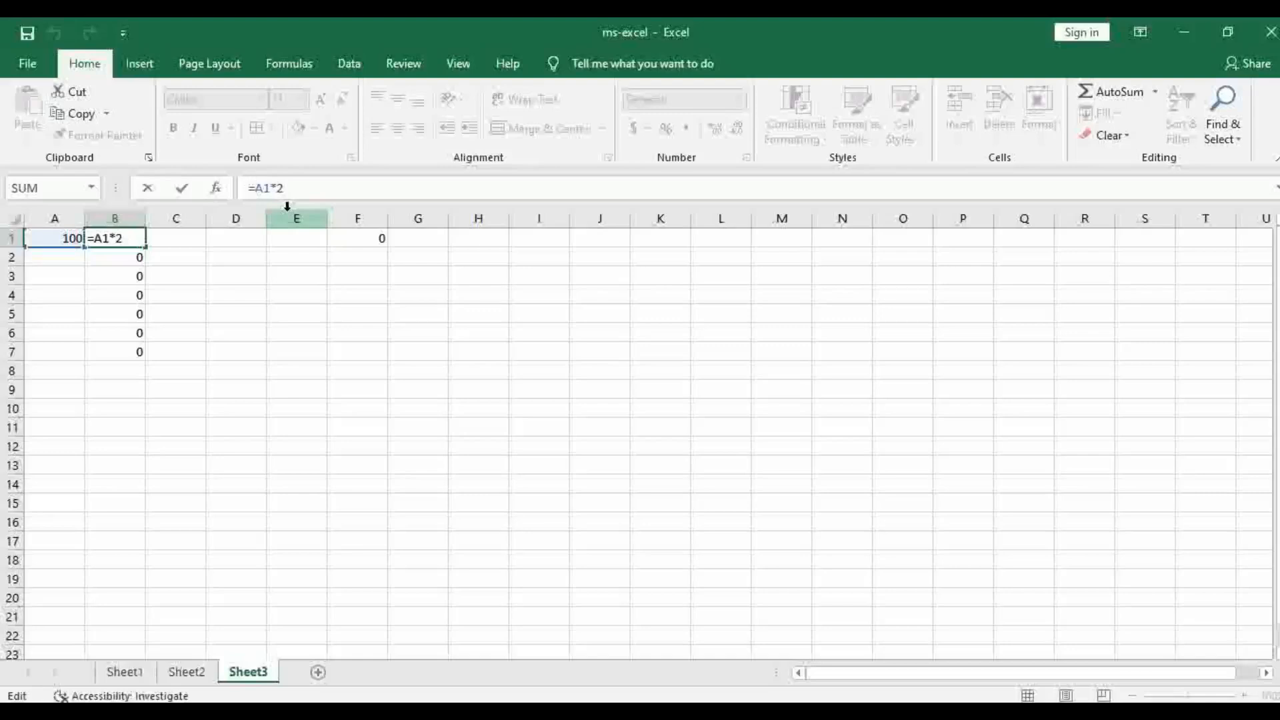
text($)
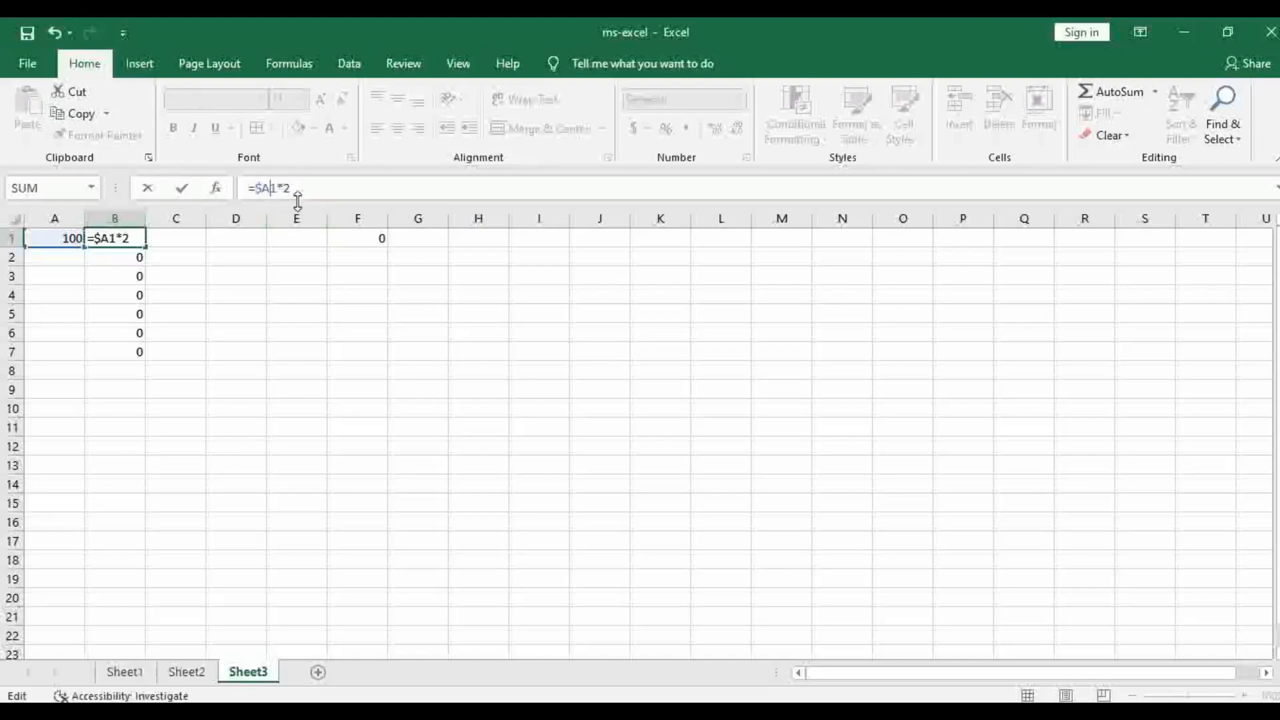
text($)
key(Return)
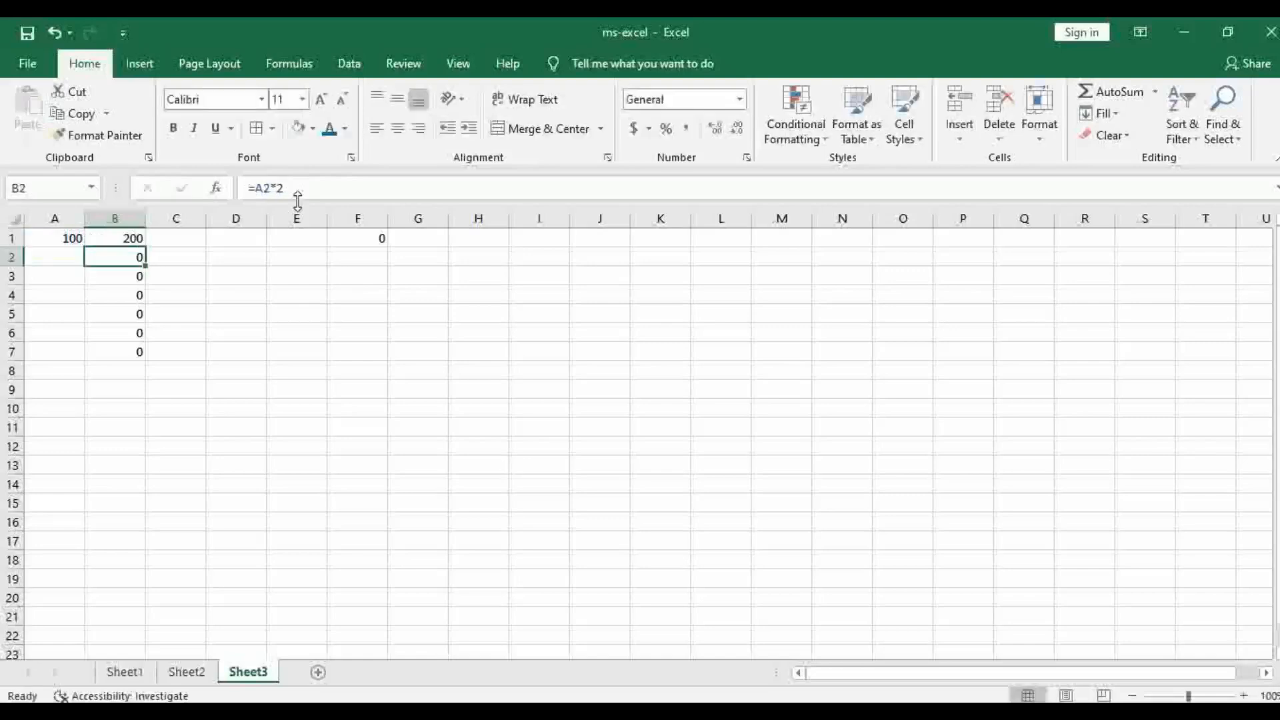
click(134, 238)
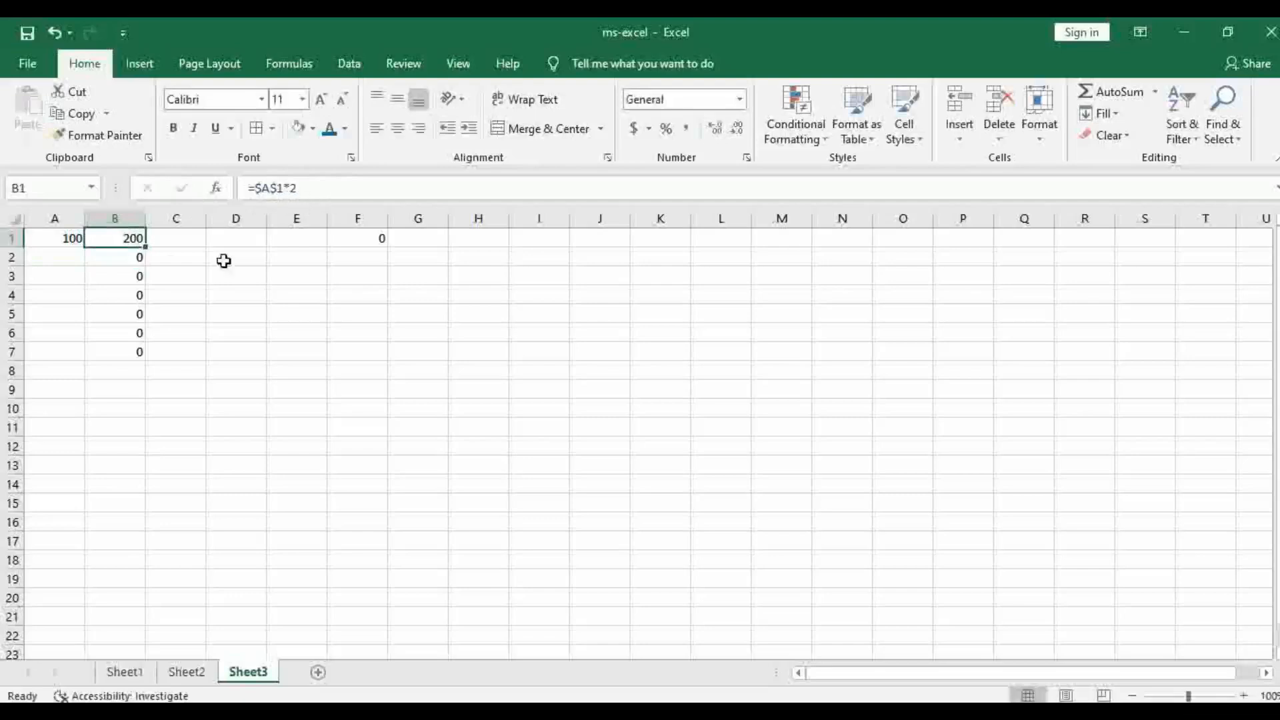
drag(143, 256, 142, 375)
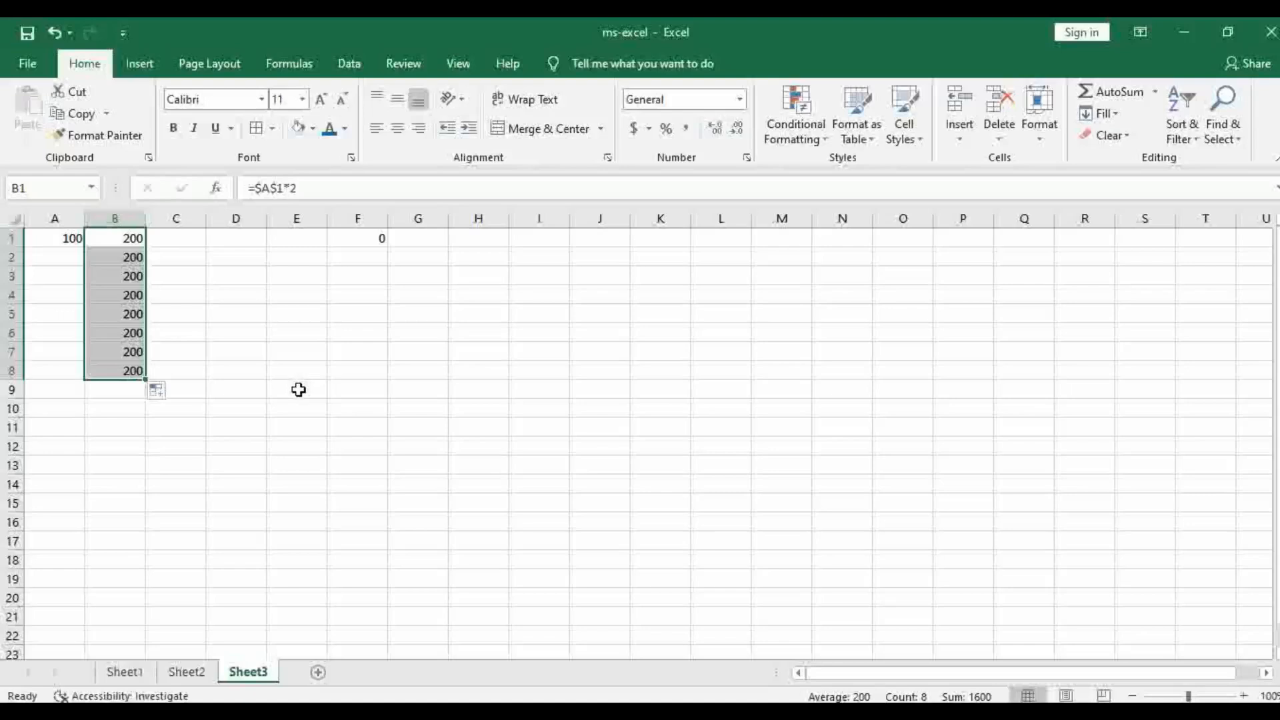
Copy the absolute formula from B1 into cell H5 and check the pasted formula
click(122, 238)
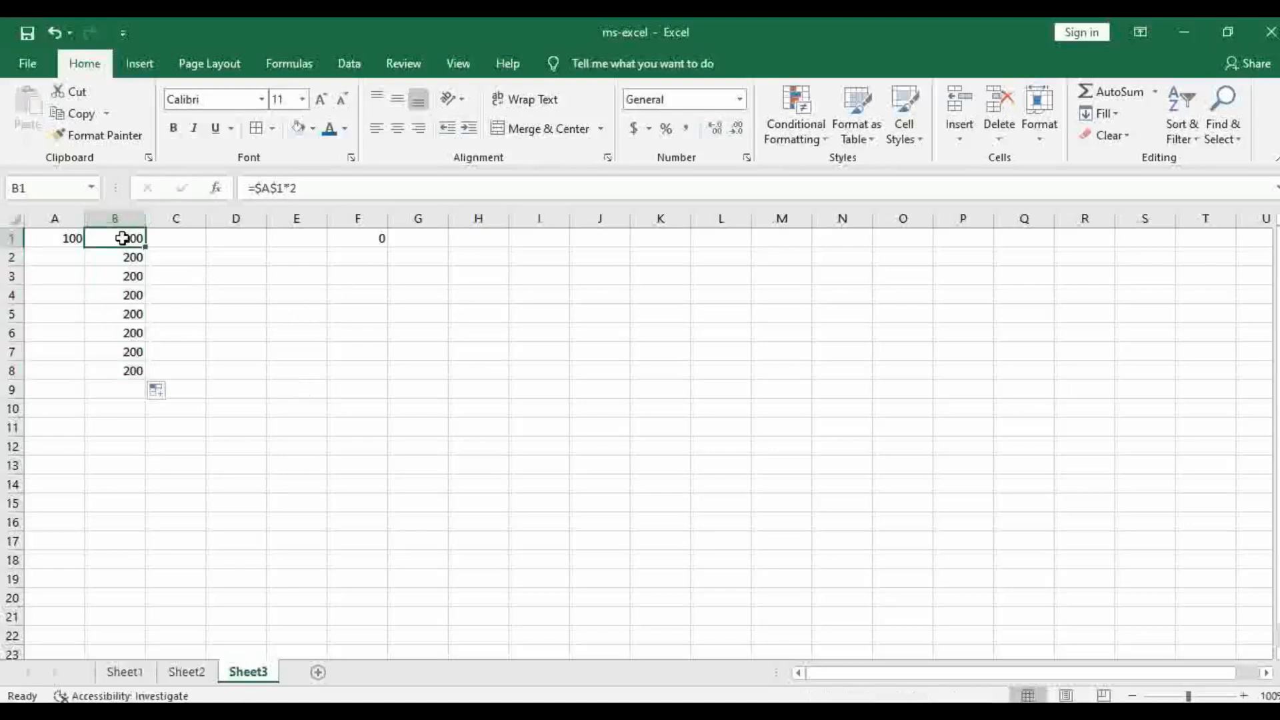
right_click(122, 238)
click(160, 274)
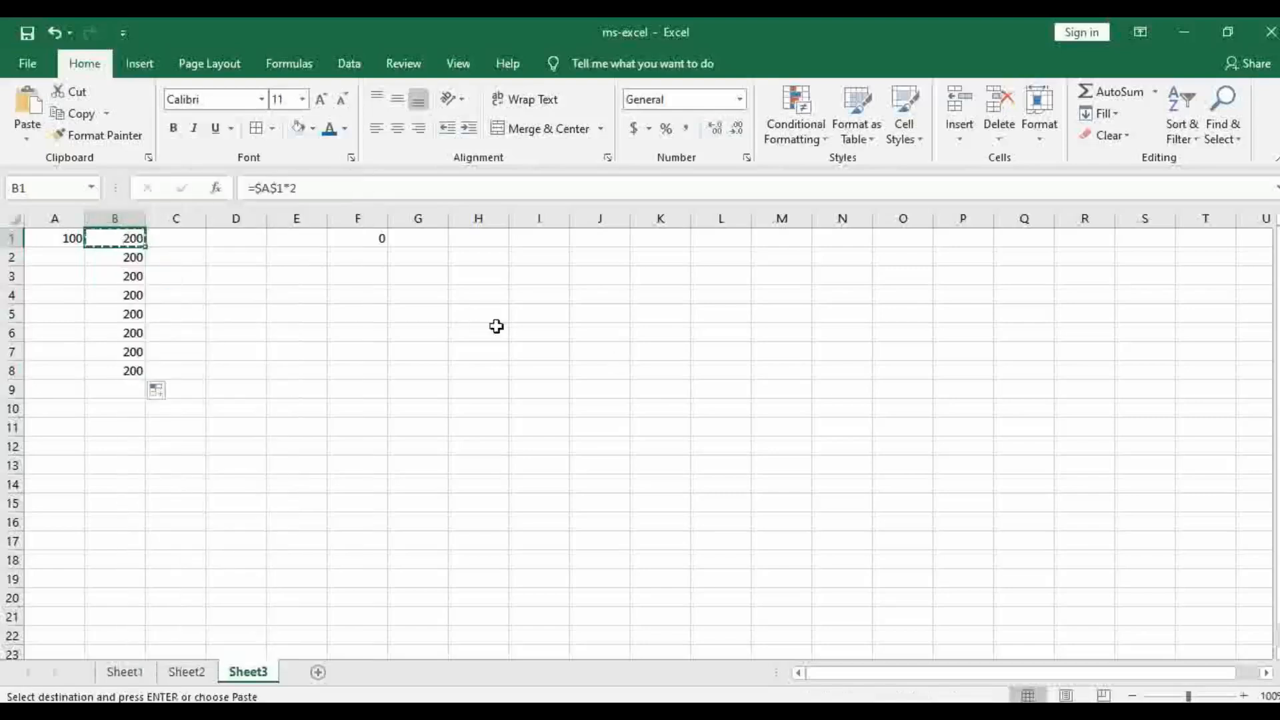
click(467, 315)
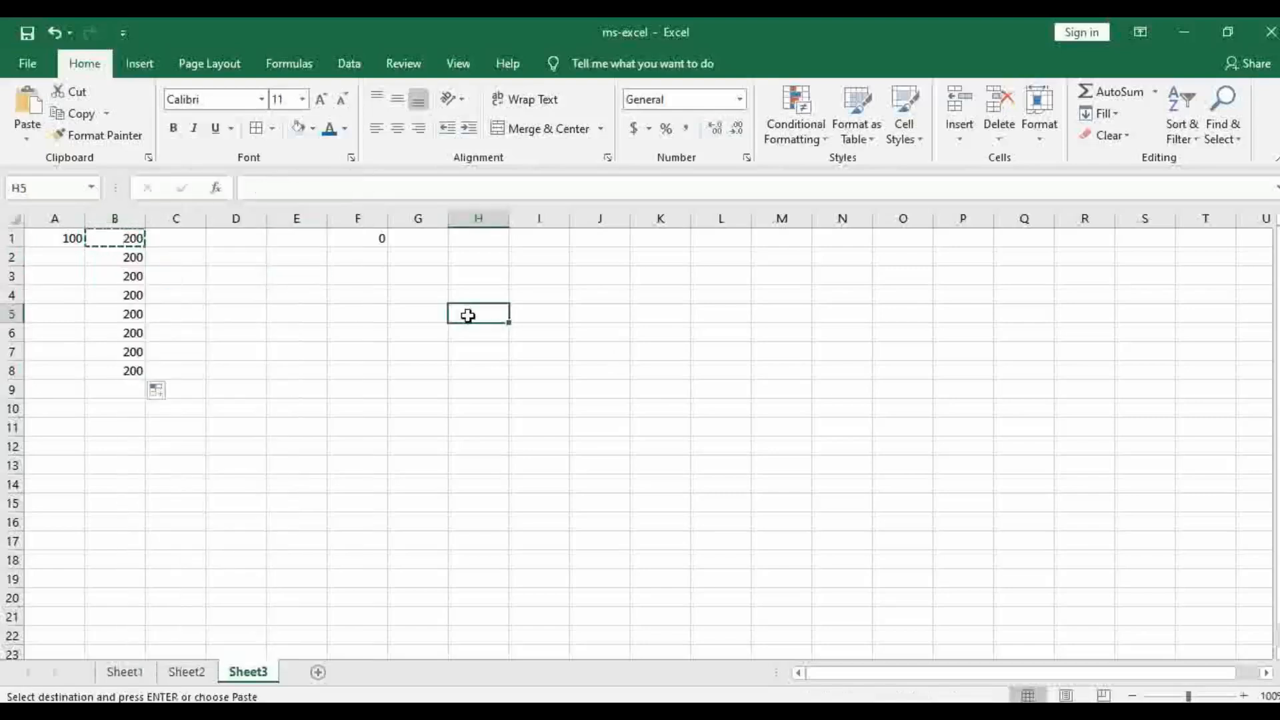
right_click(468, 315)
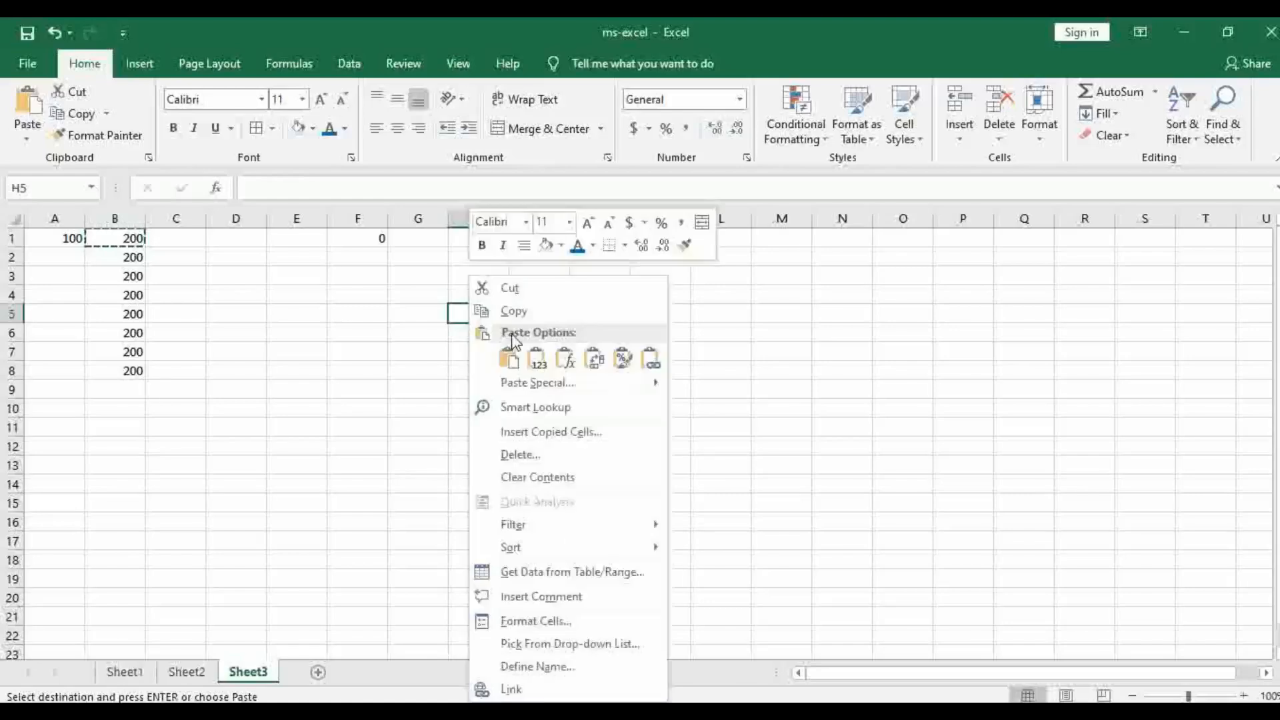
click(505, 356)
click(667, 389)
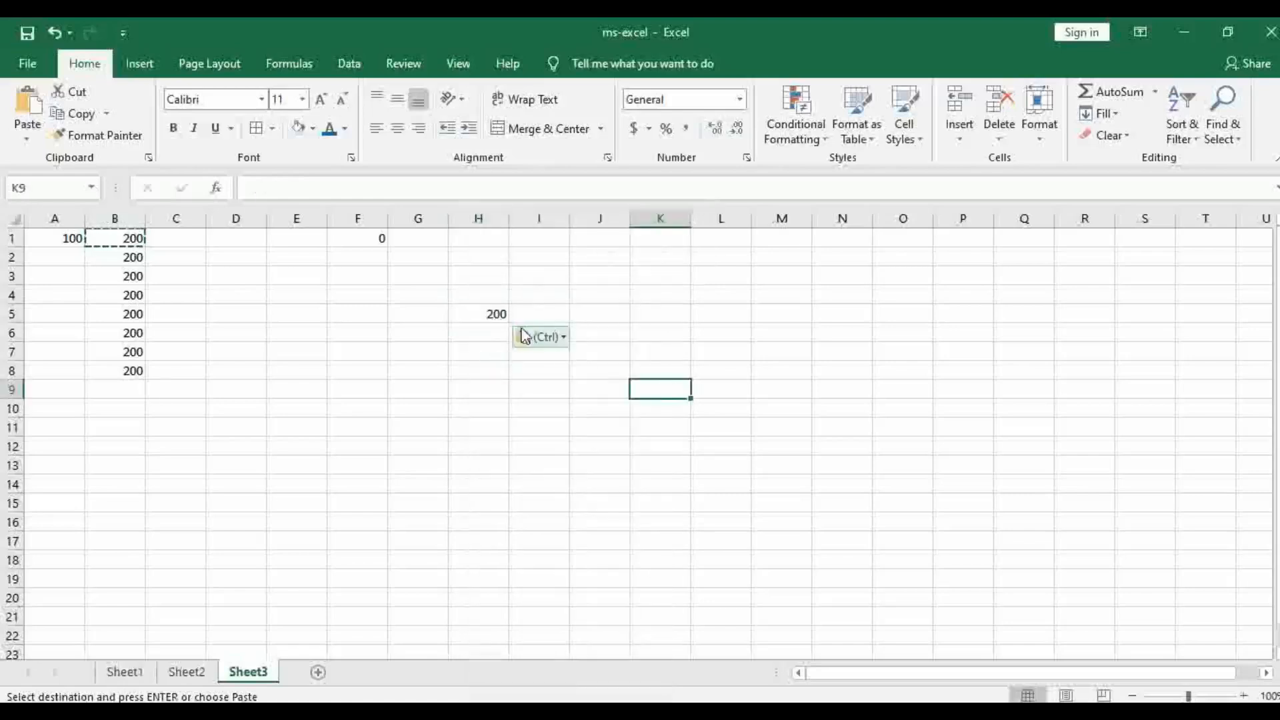
click(491, 316)
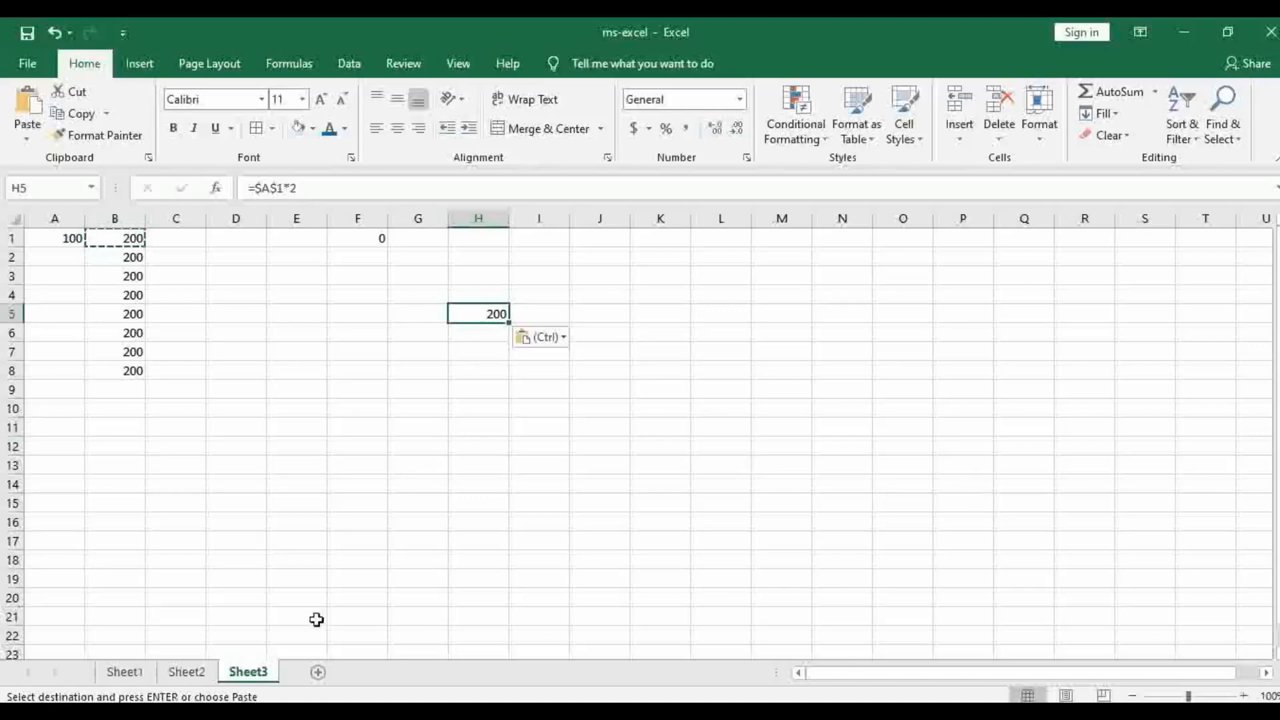
Read the Submission Suggestion section on Sheet1 and save the workbook under its current name
click(126, 672)
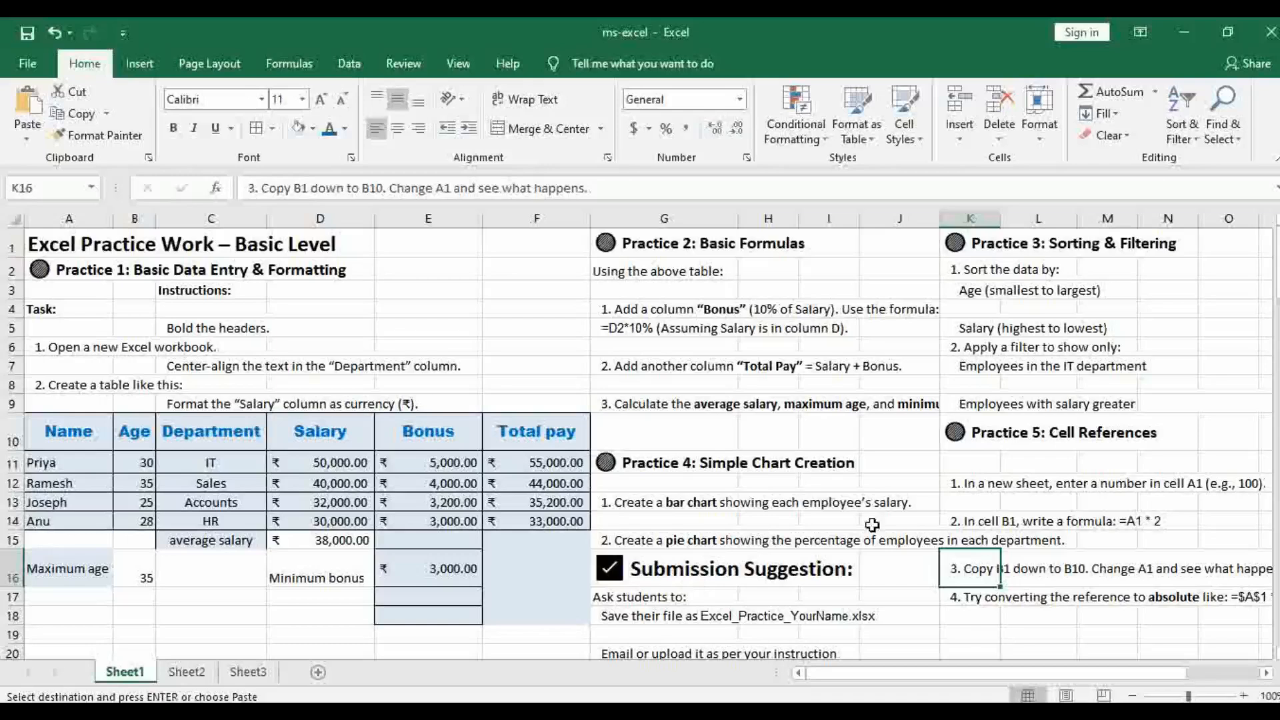
scroll(872, 525, down, 2)
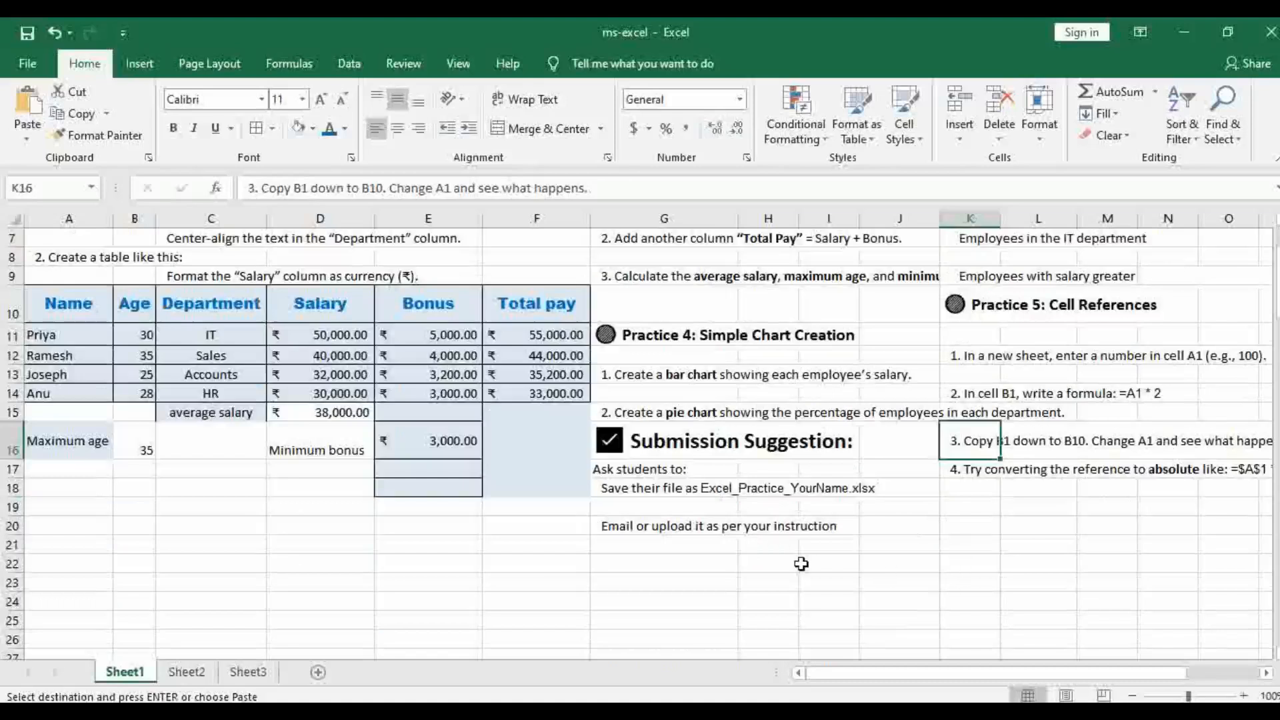
scroll(804, 562, up, 2)
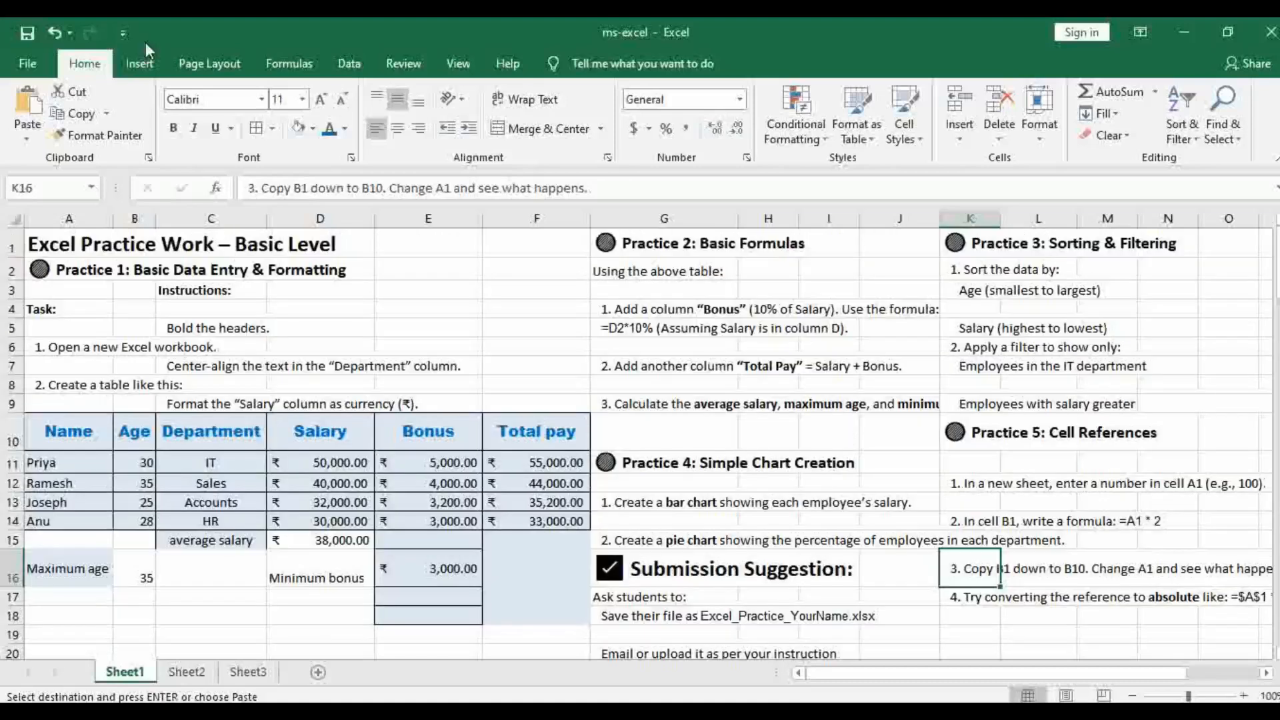
click(28, 64)
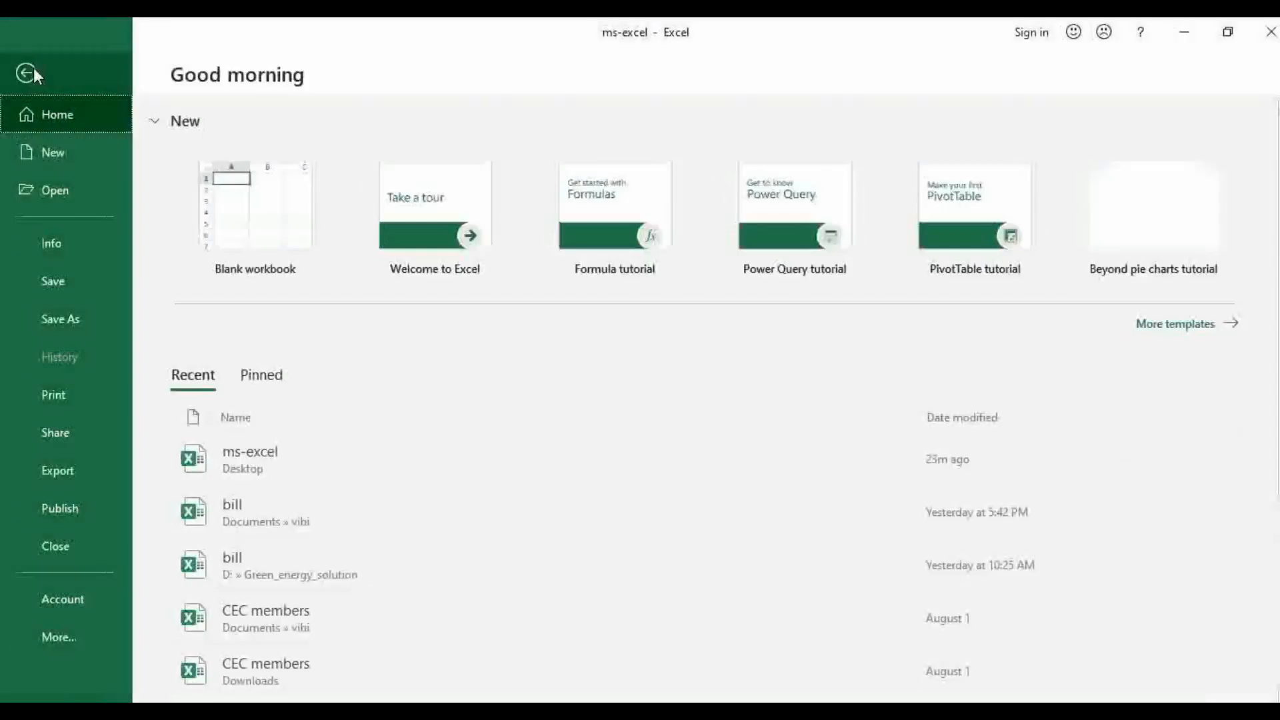
click(70, 286)
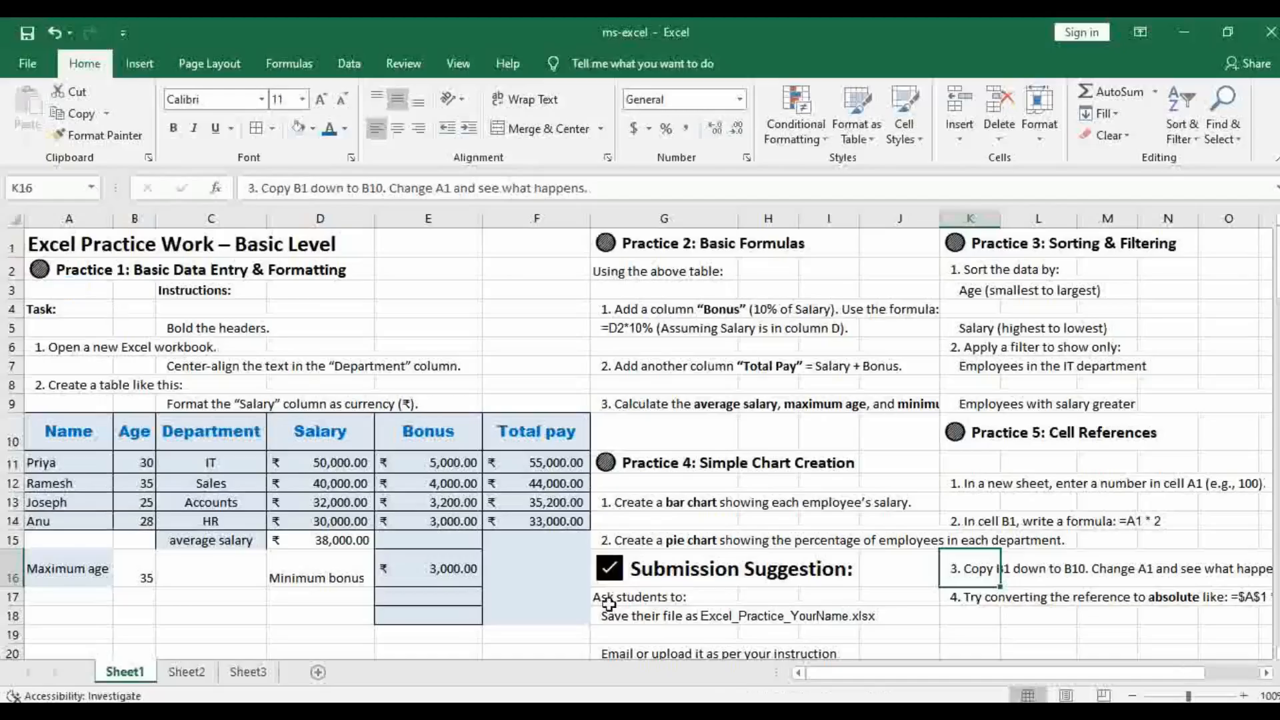
Save a copy of the workbook to the Desktop as myfirstpracrtice in Excel Workbook format
click(38, 69)
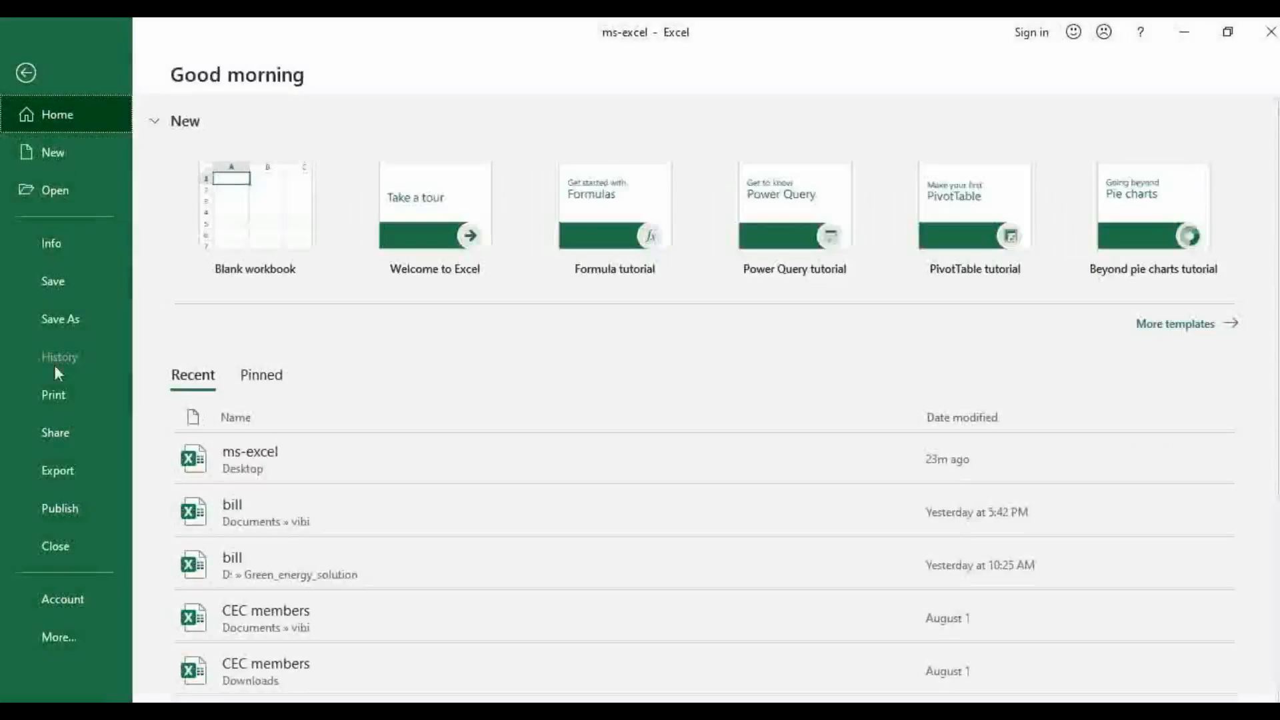
click(62, 319)
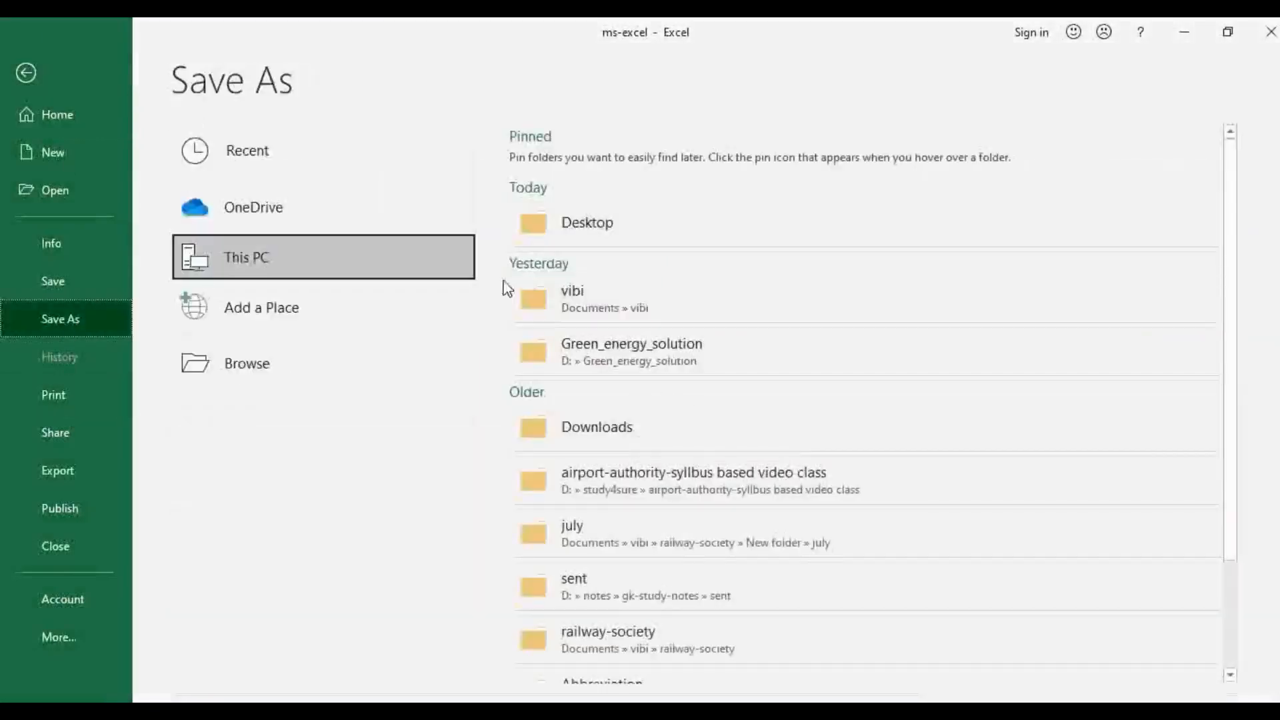
click(619, 226)
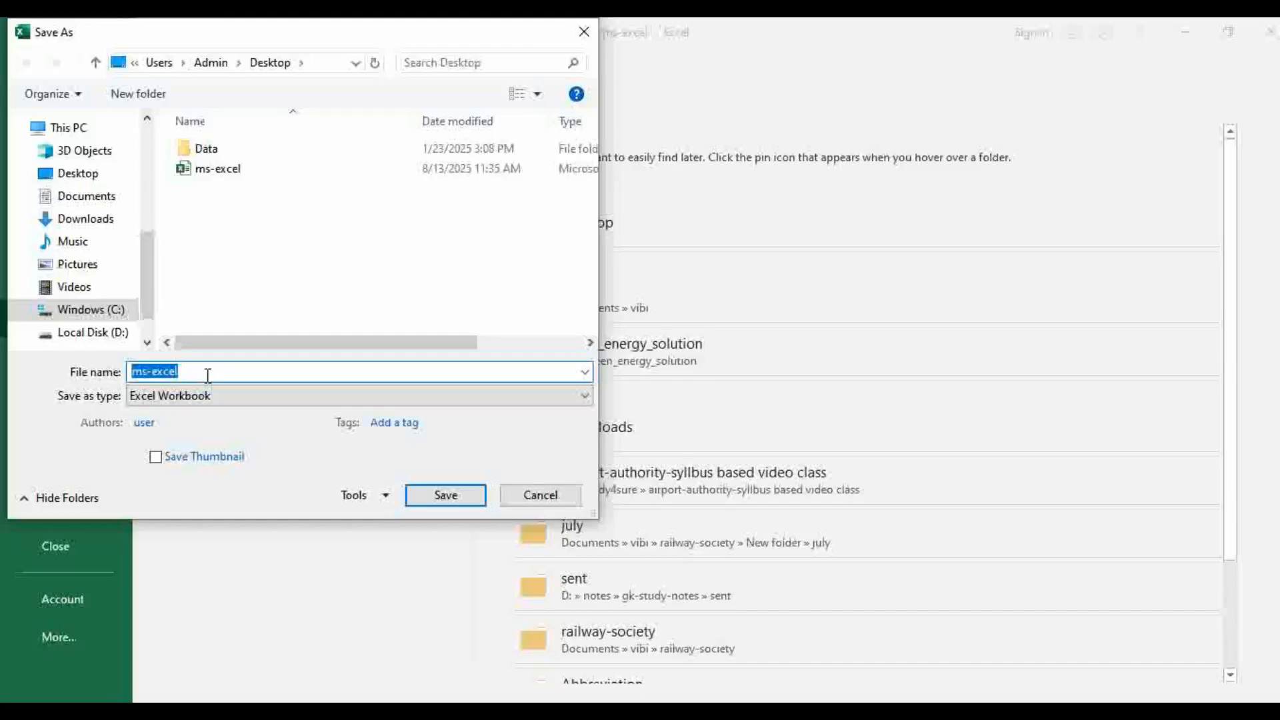
text(my)
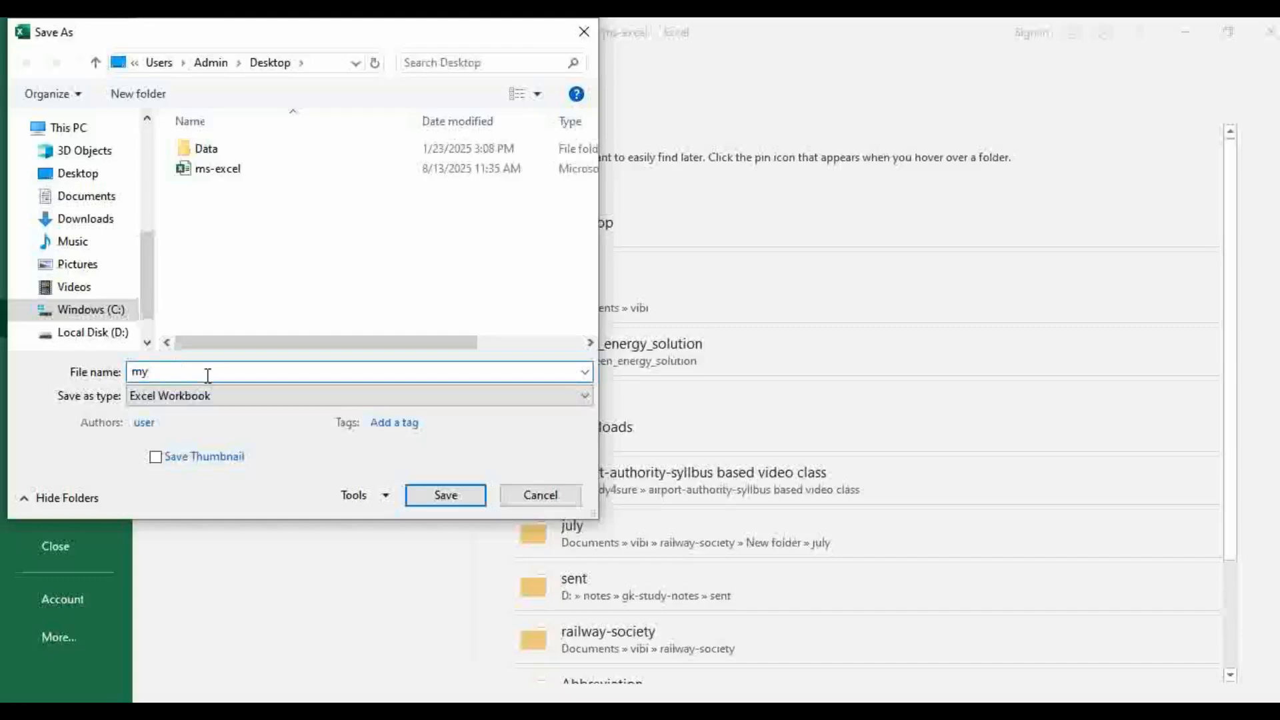
text(firstpracrtice)
click(457, 497)
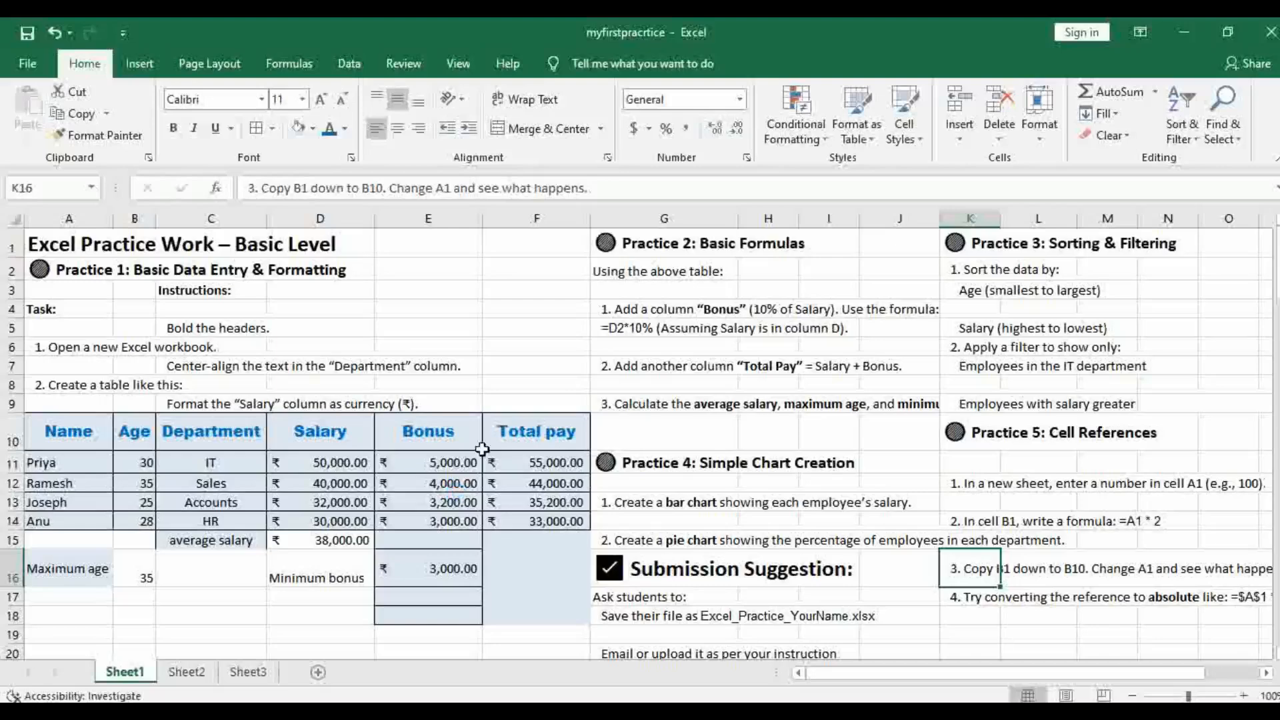
Look at the saved workbook file on the desktop and return to the open workbook
click(1191, 33)
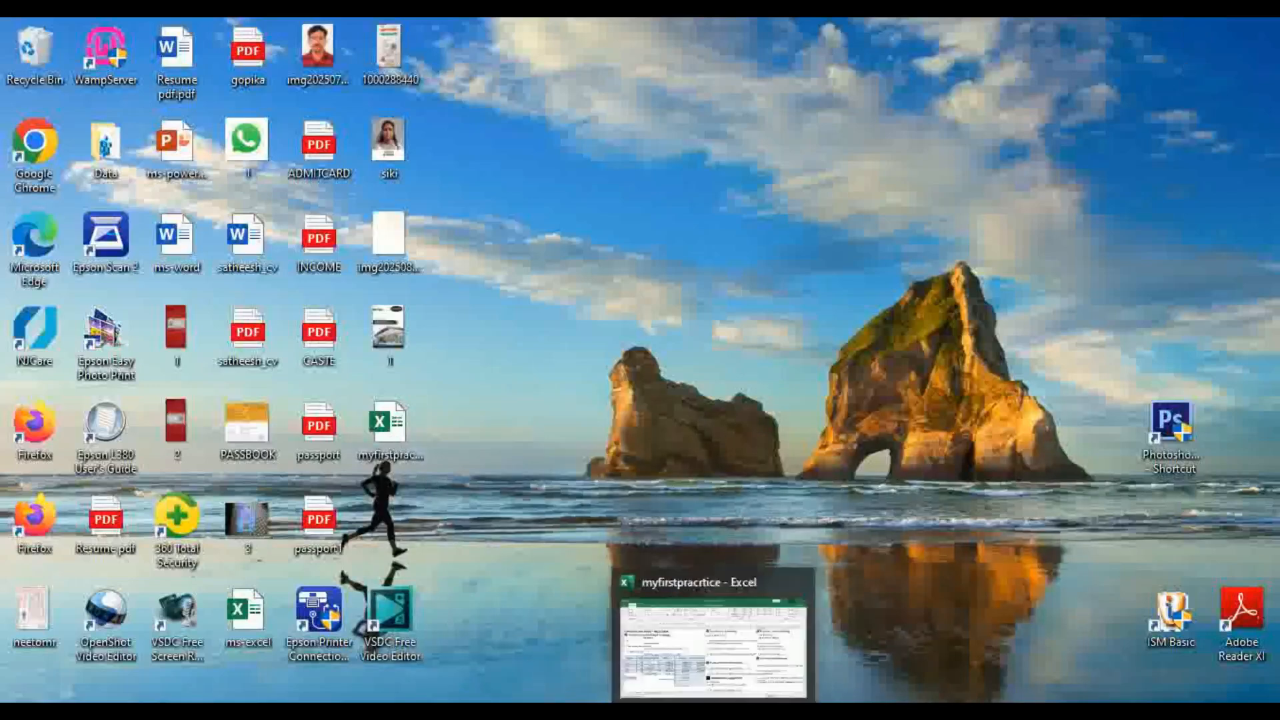
click(713, 712)
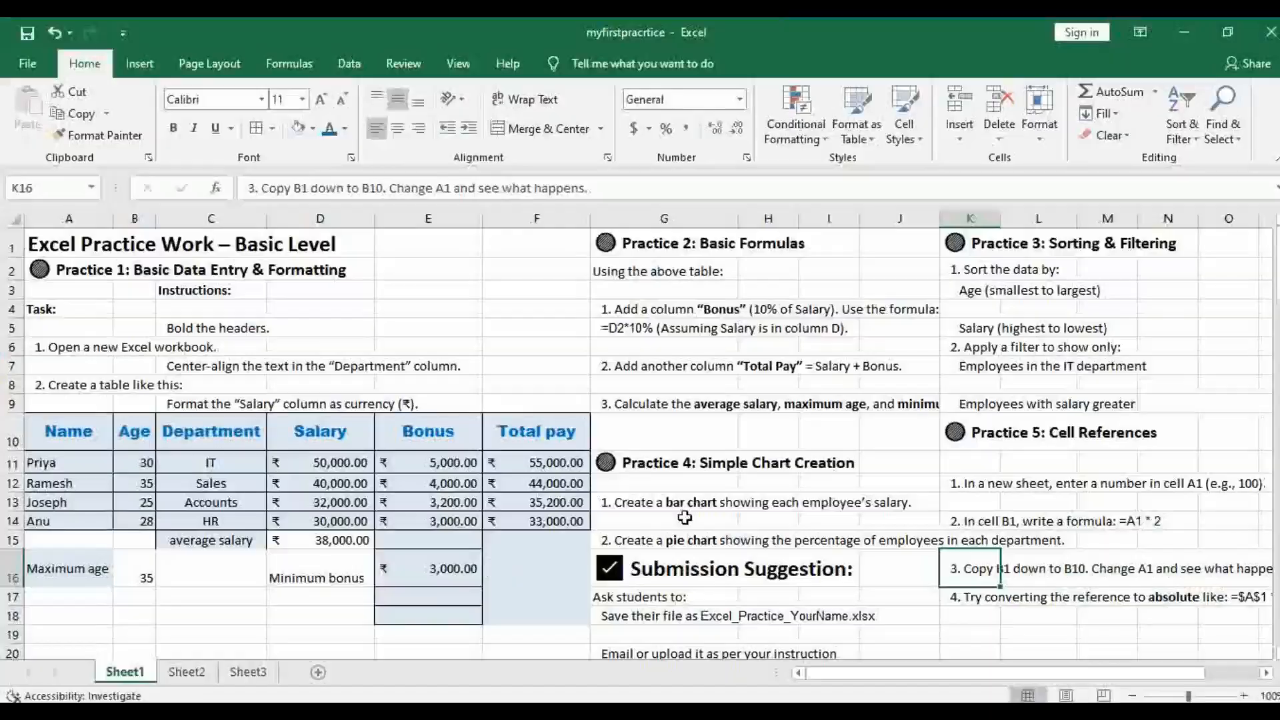
scroll(1067, 540, down, 1)
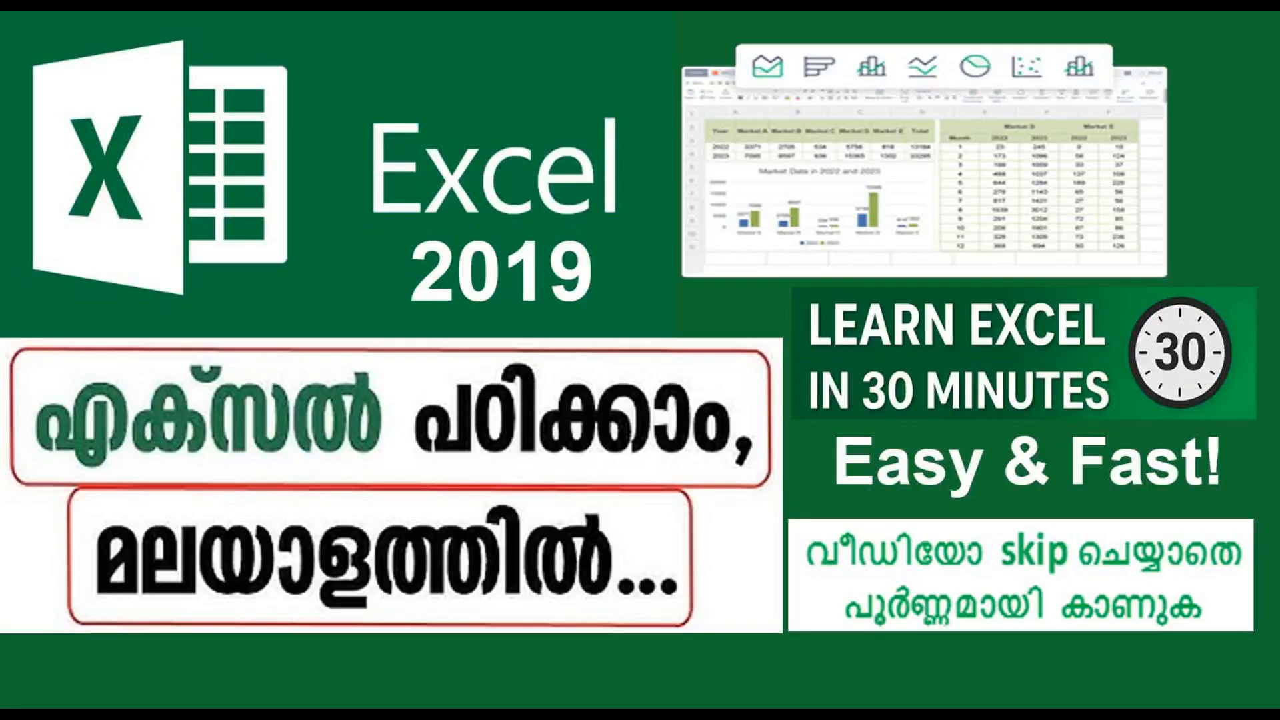